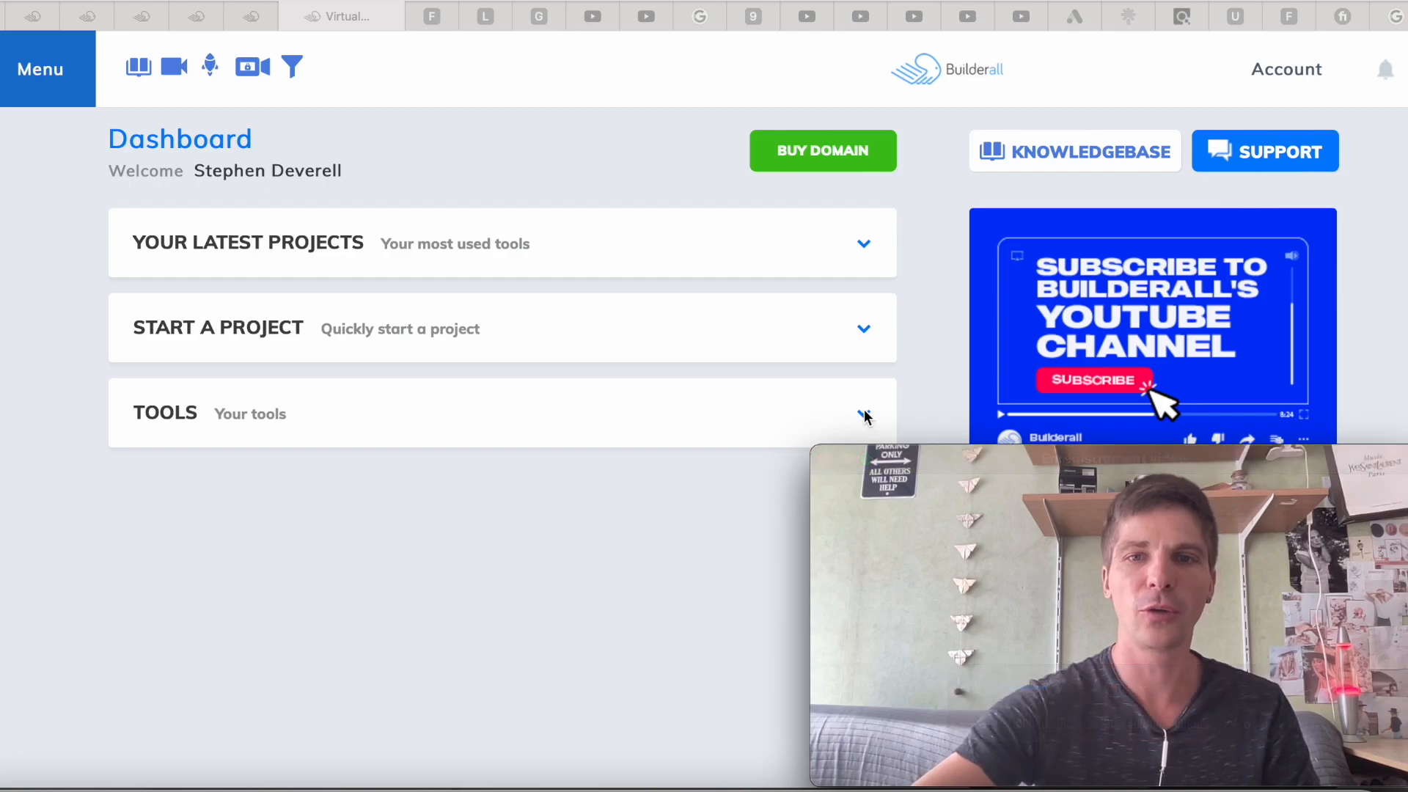
Launch the Cheetah Website Builder from the expanded Builderall tools list
left_click(865, 413)
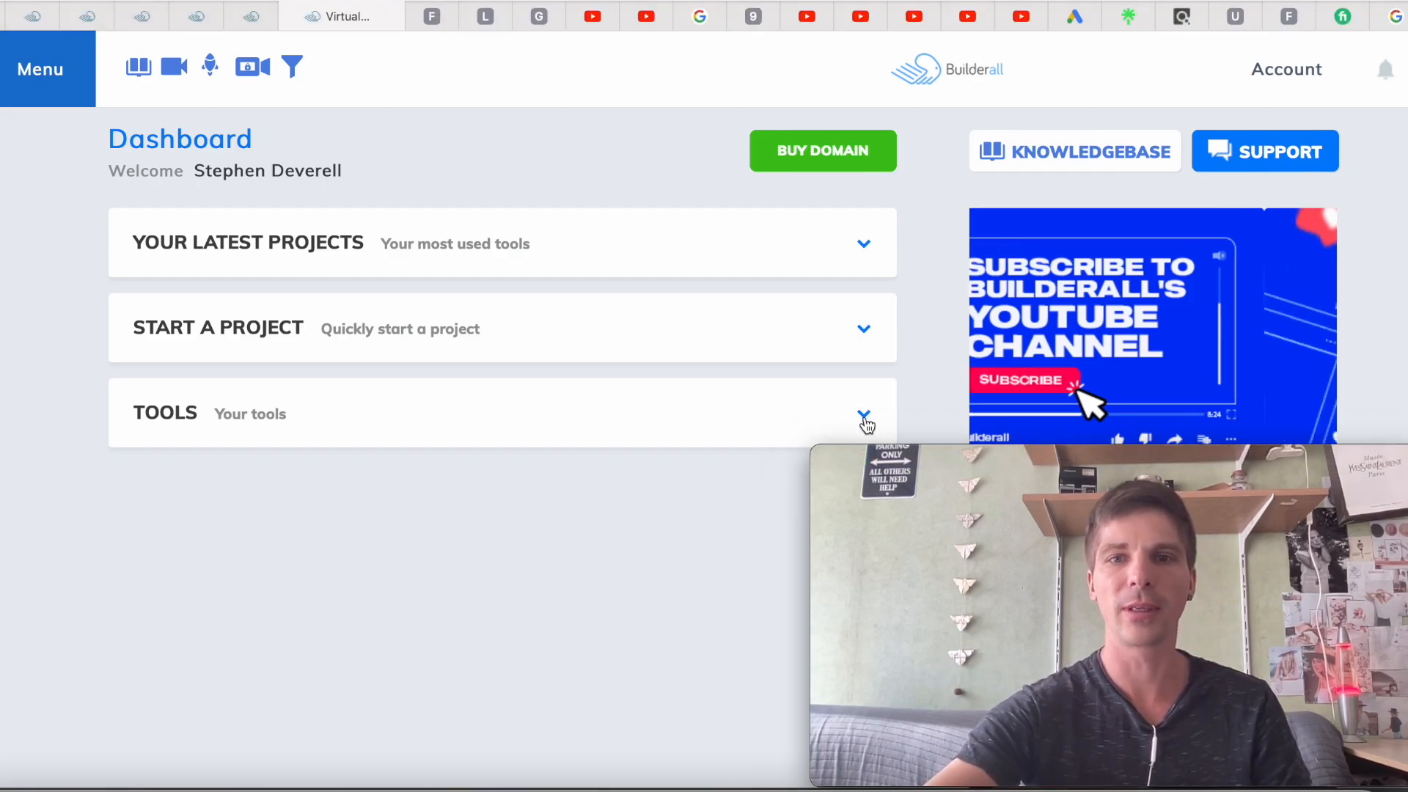
left_click(865, 418)
scroll(407, 494, "down", 3)
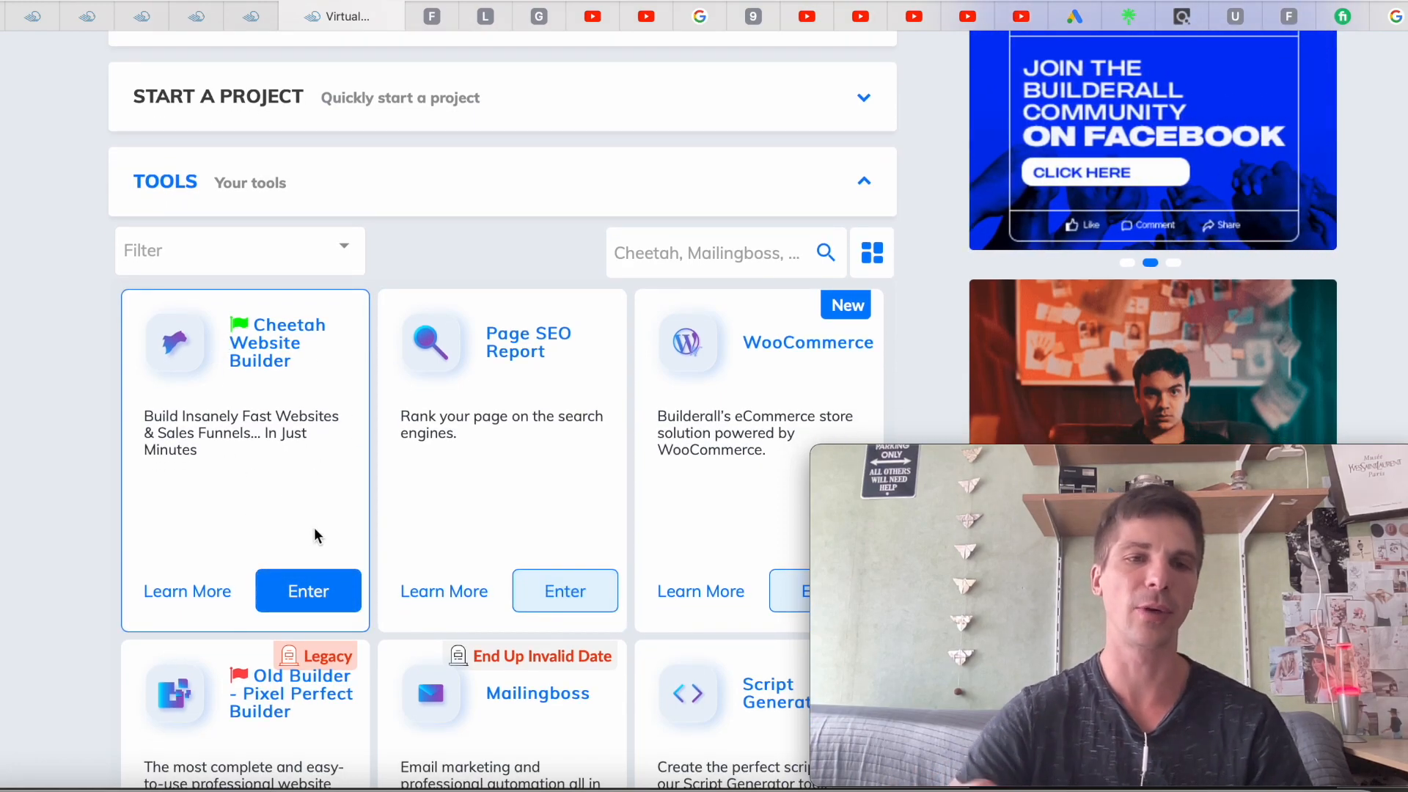
left_click(287, 602)
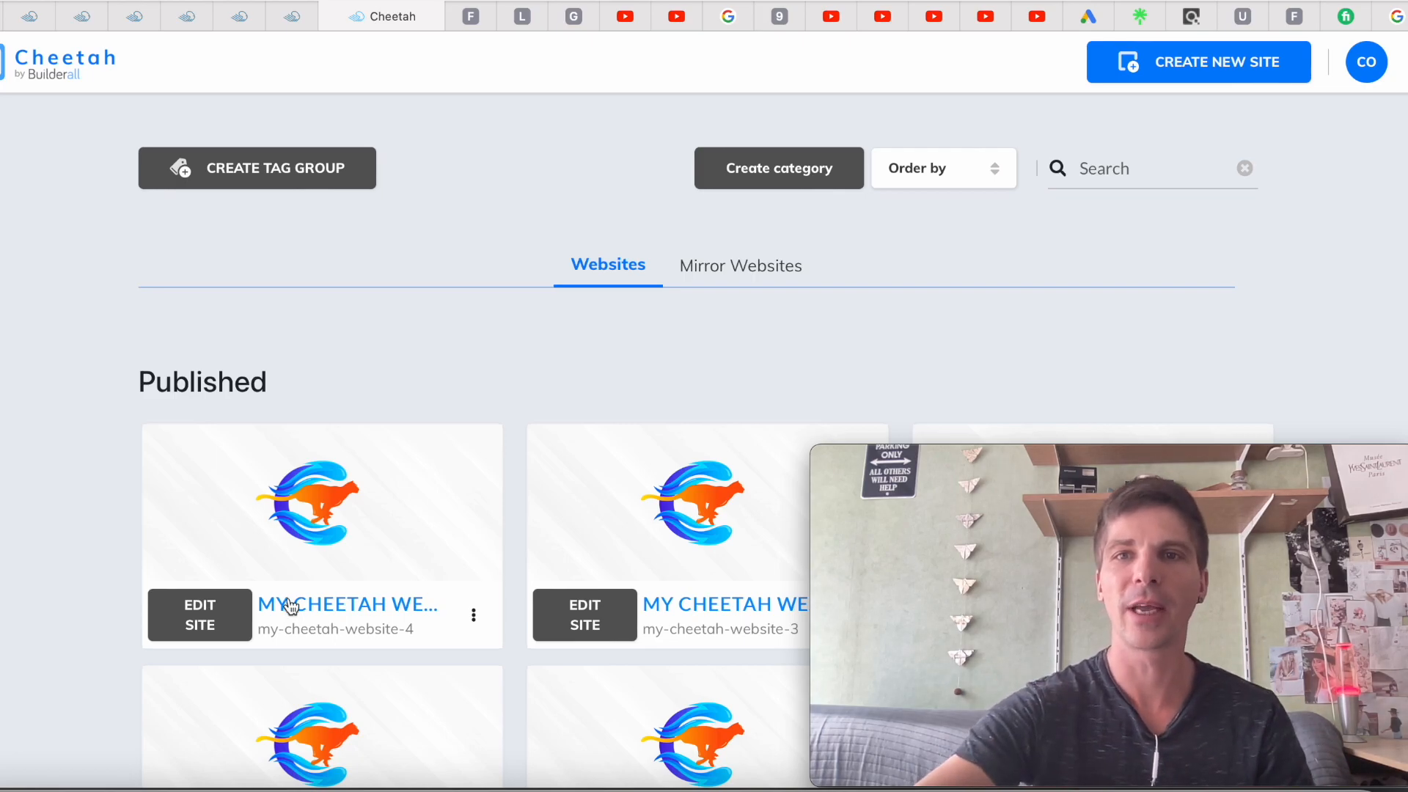
Create a new site from Smart Templates and scroll through the pre-filled standard tags form
left_click(1203, 66)
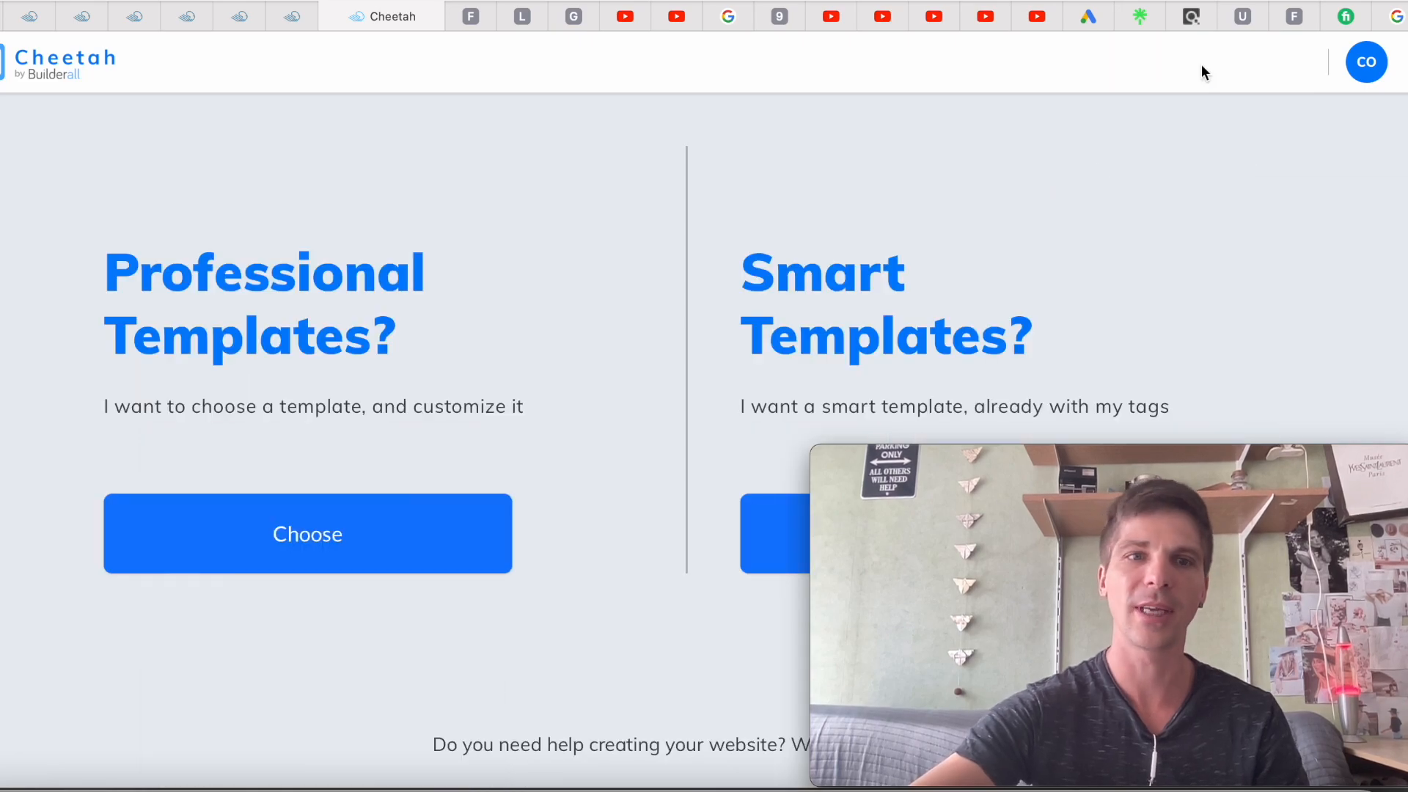
mouse_move(1106, 468)
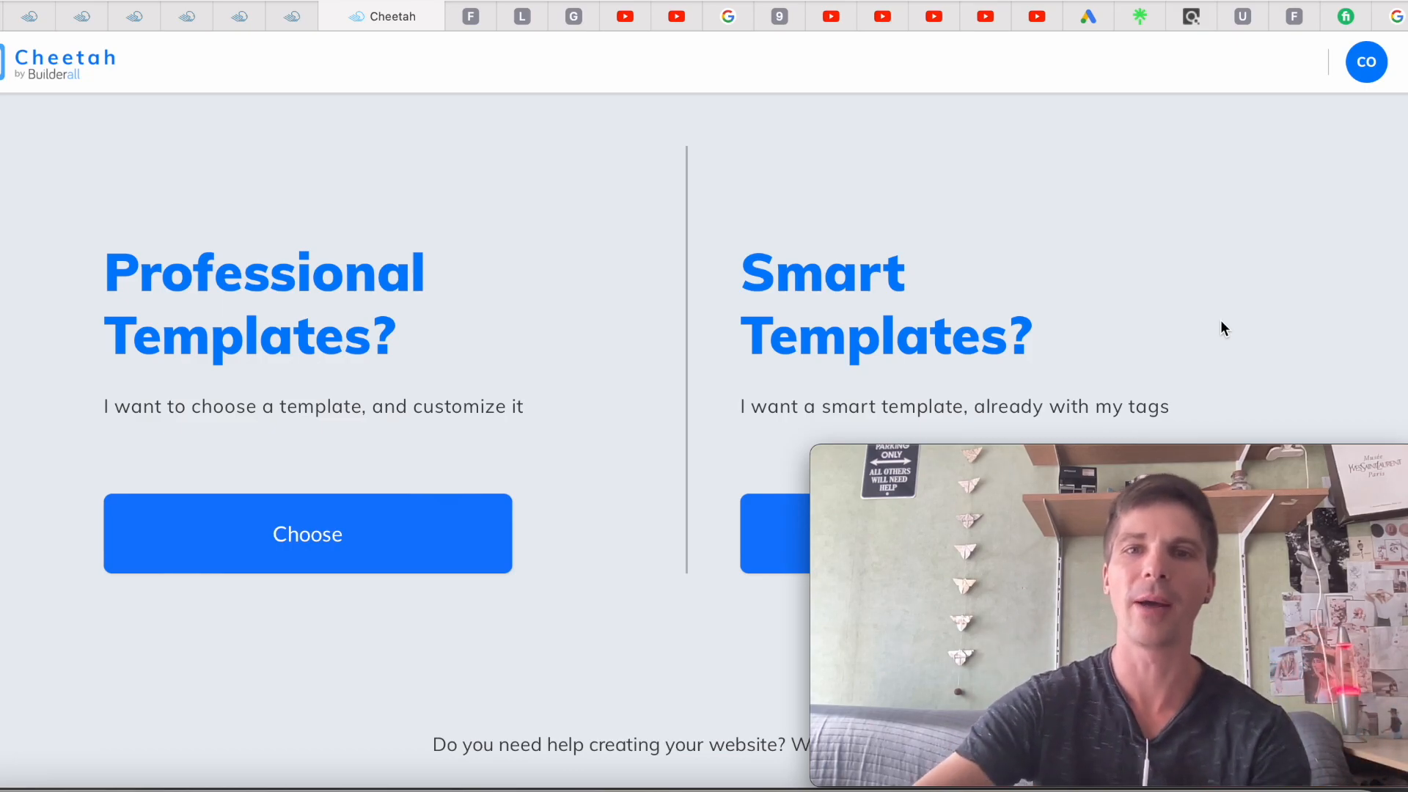
left_click_drag(1216, 461, 1273, 112)
left_click(931, 548)
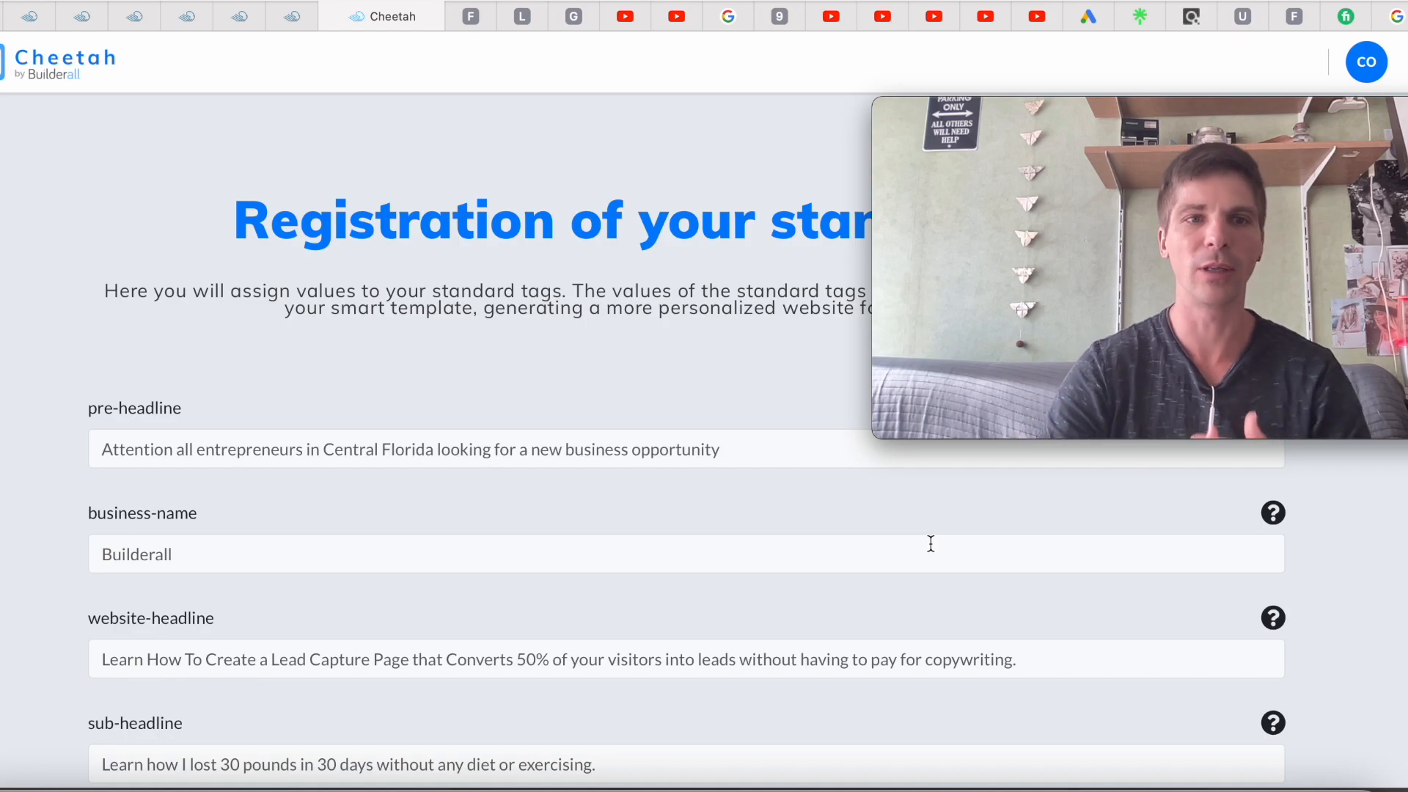
scroll(418, 587, "down", 3)
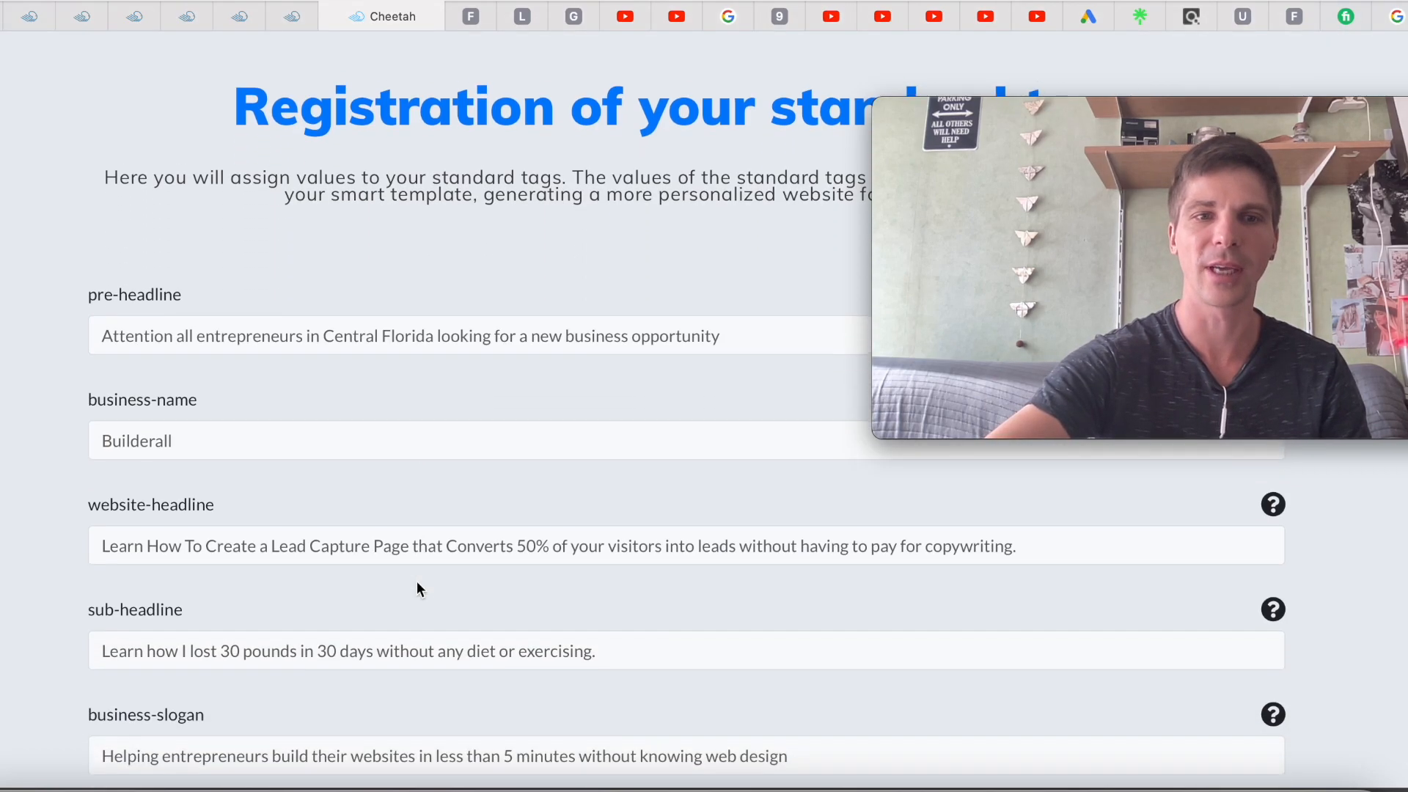
scroll(416, 582, "down", 20)
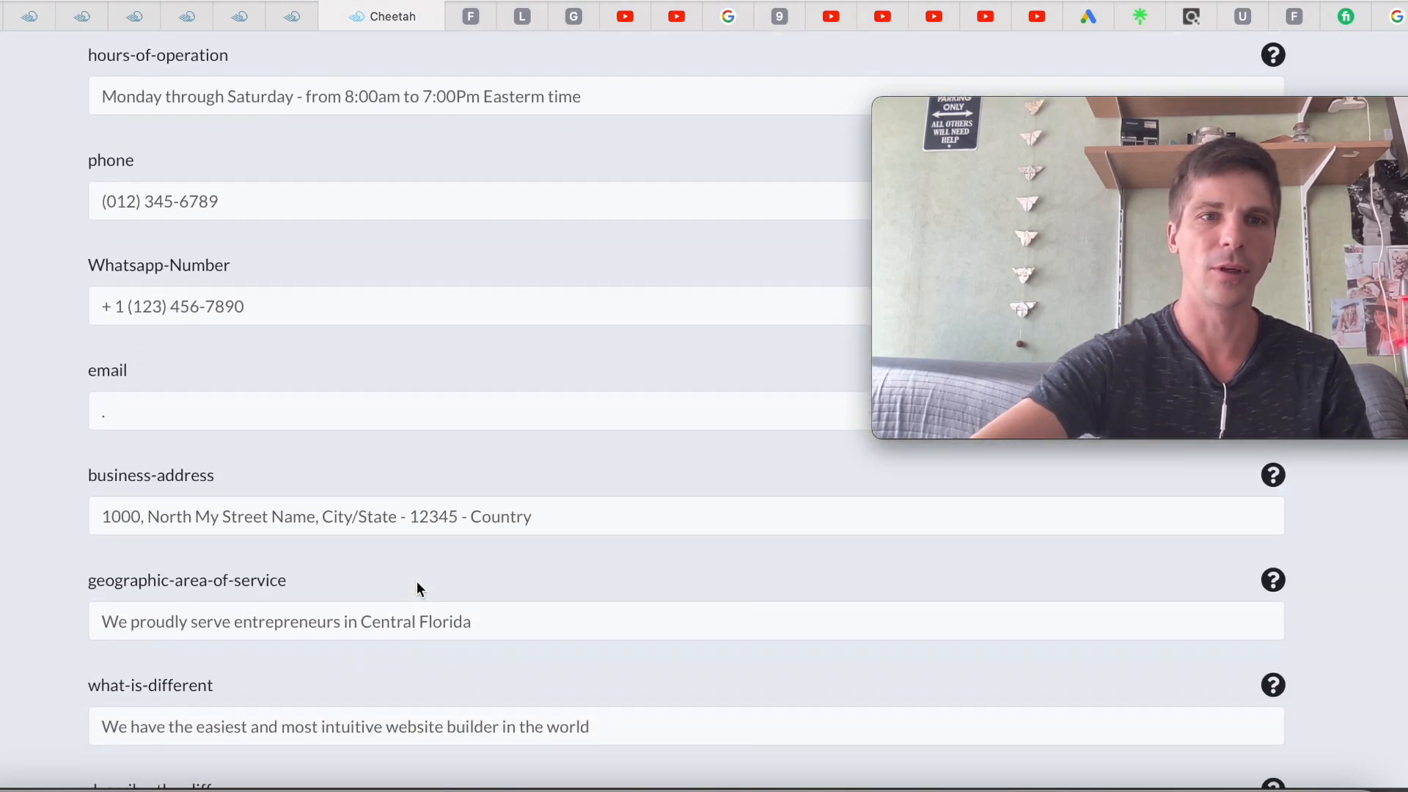
scroll(416, 581, "down", 15)
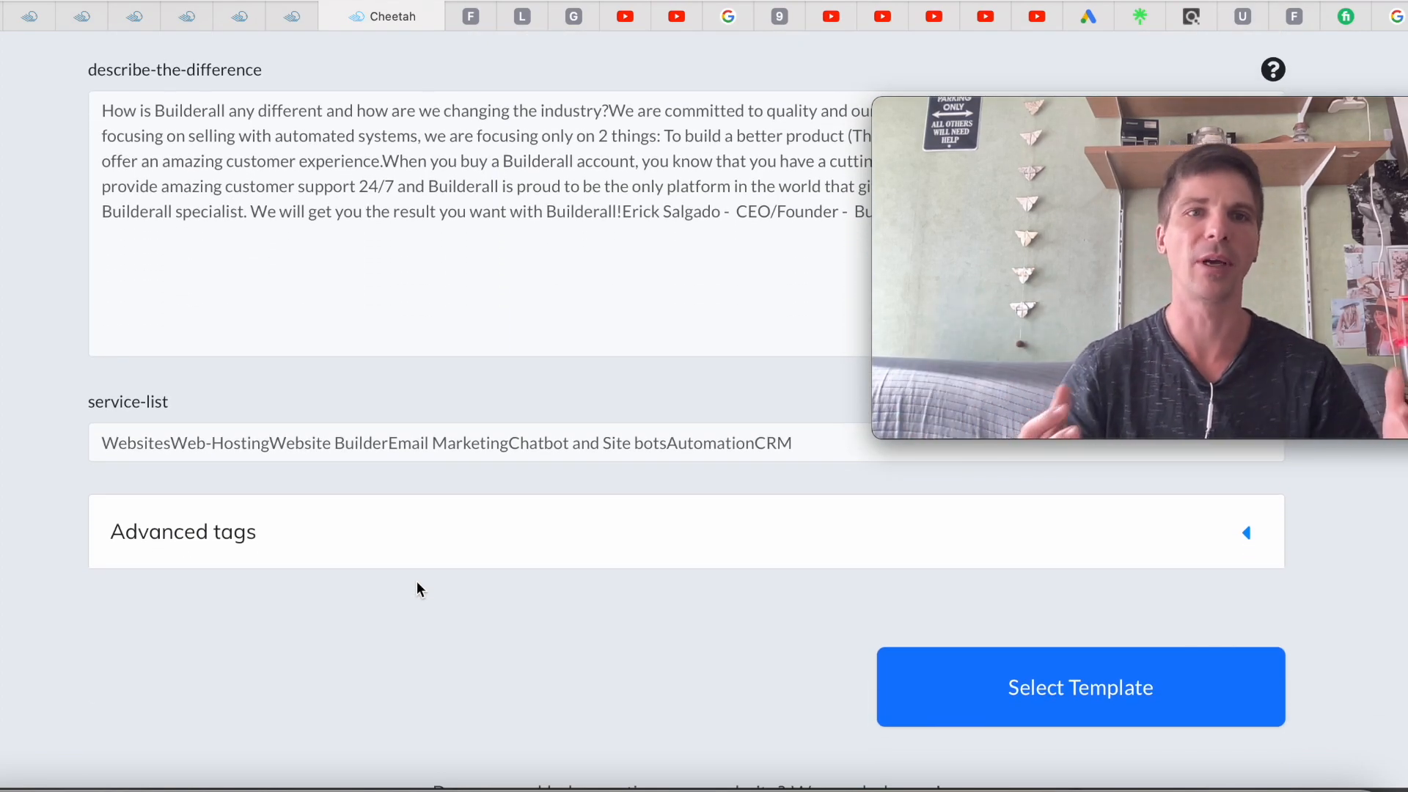
Browse the smart tag template gallery to find the Marketing Digital Smart Tag Template
left_click(1036, 713)
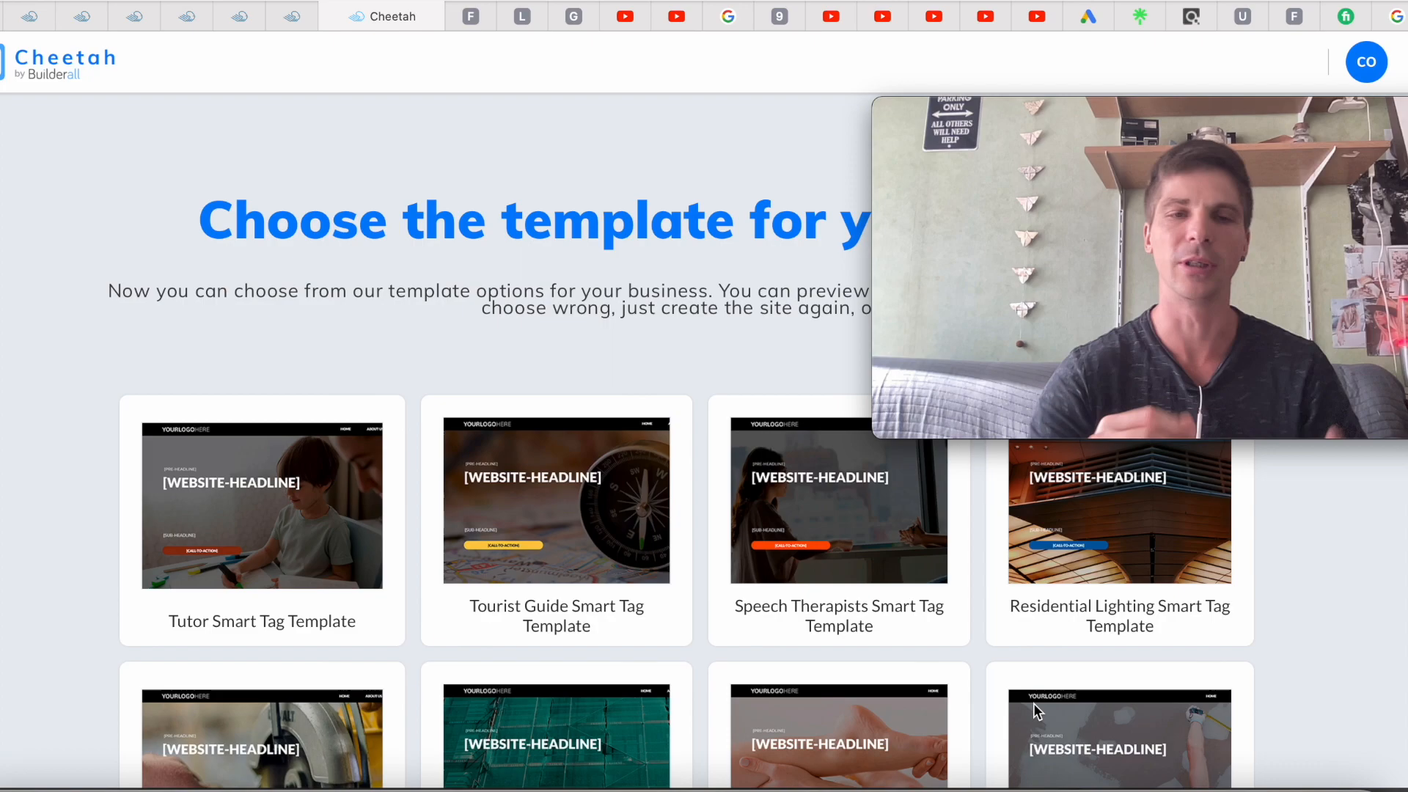
scroll(638, 700, "down", 2)
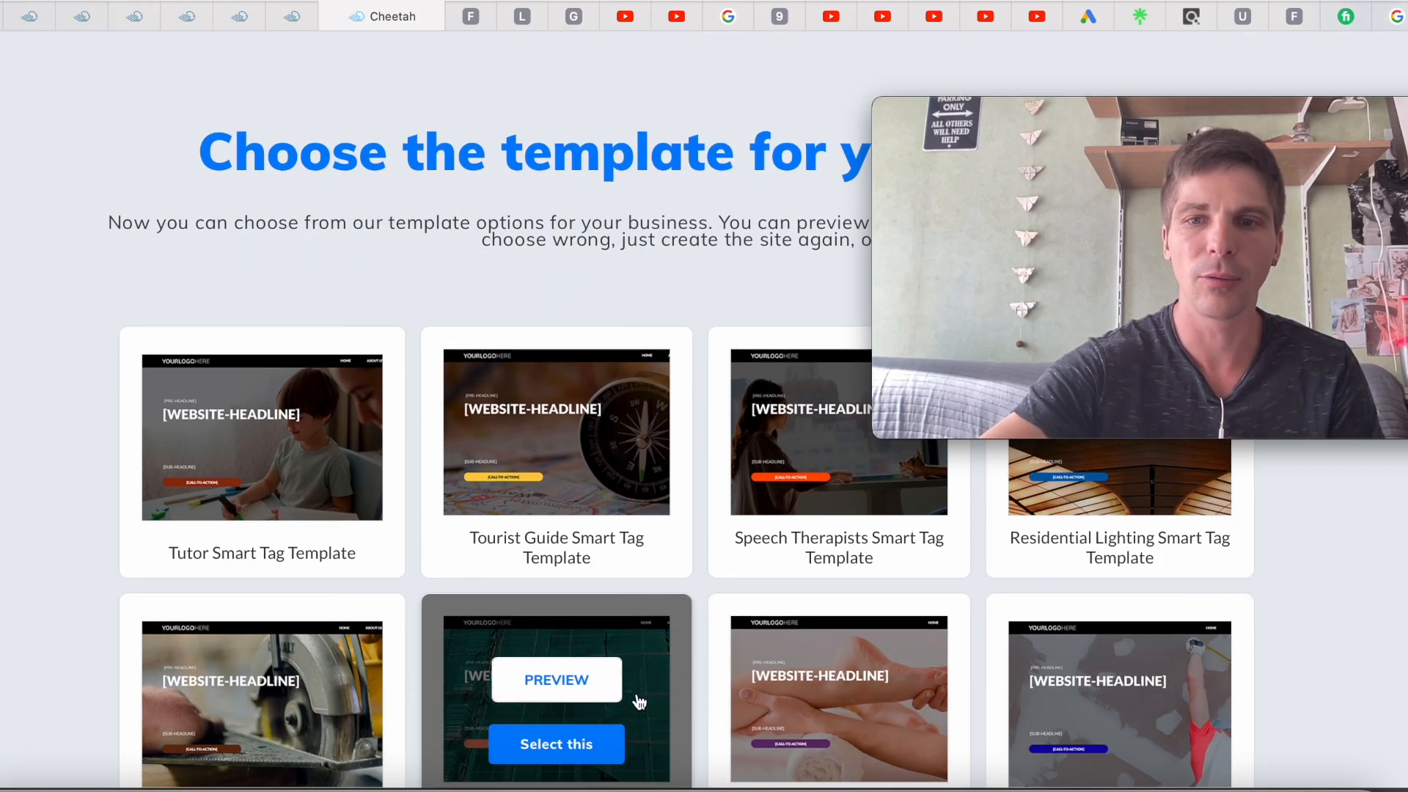
scroll(638, 700, "down", 5)
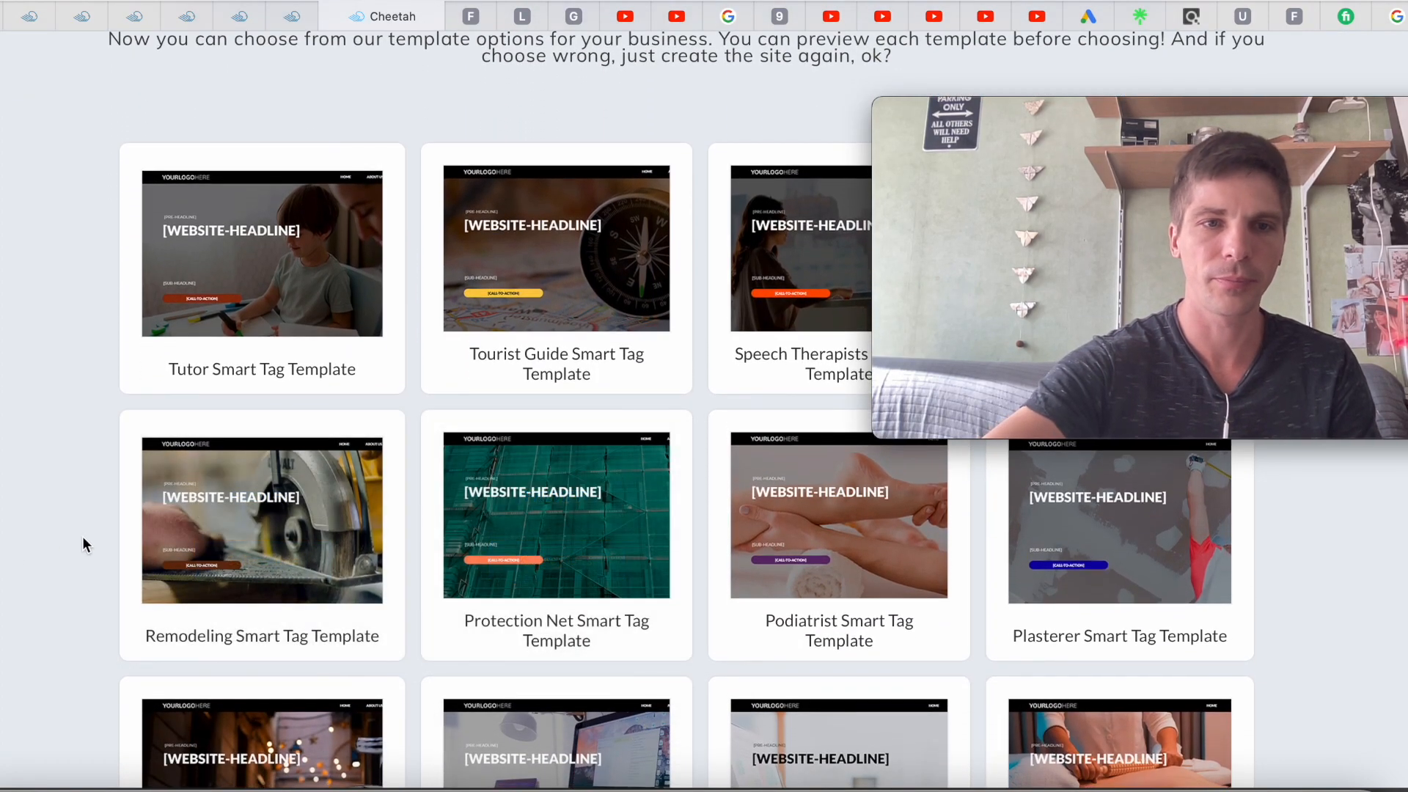
scroll(103, 542, "down", 5)
scroll(103, 543, "up", 1)
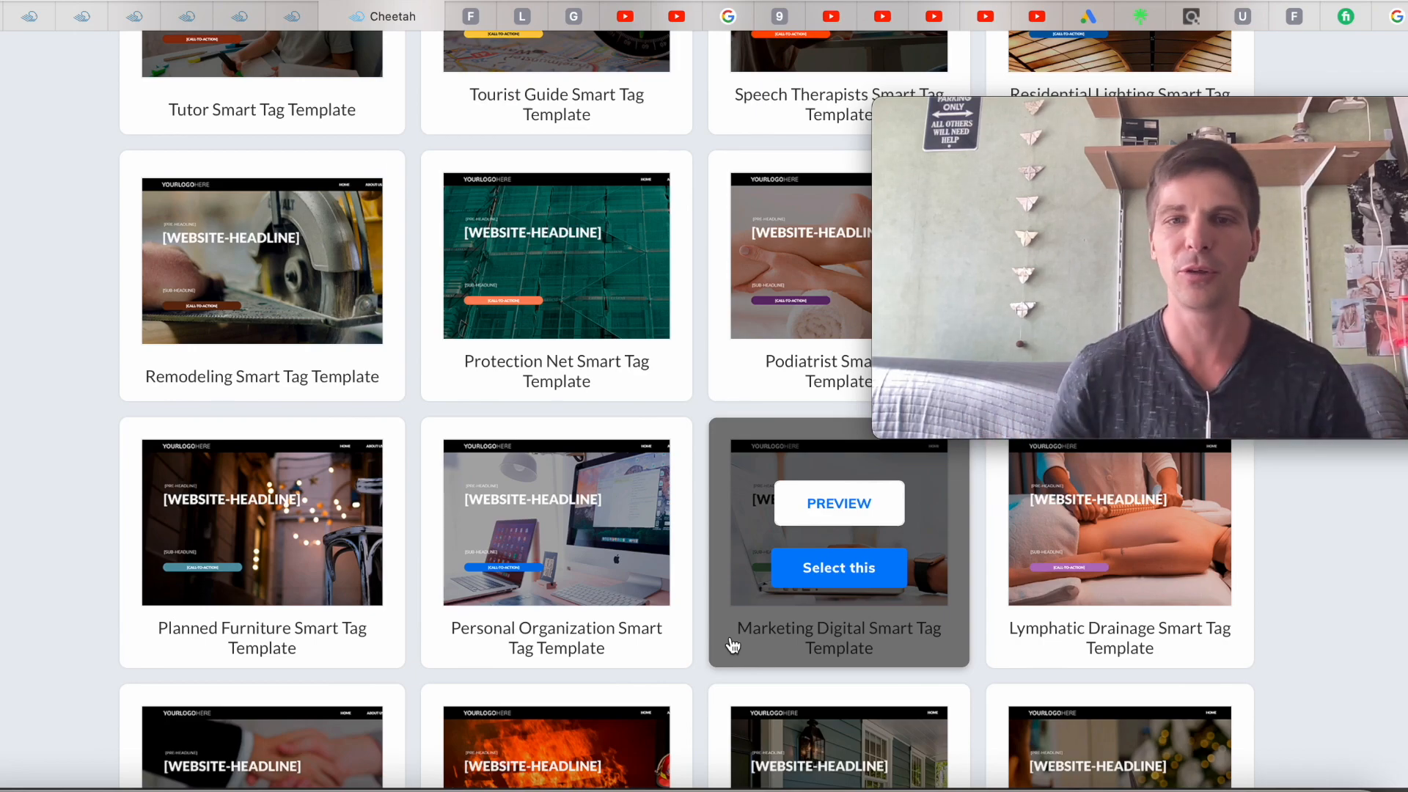
Build and publish the site from the Marketing Digital template, then edit its HOME page
left_click(816, 577)
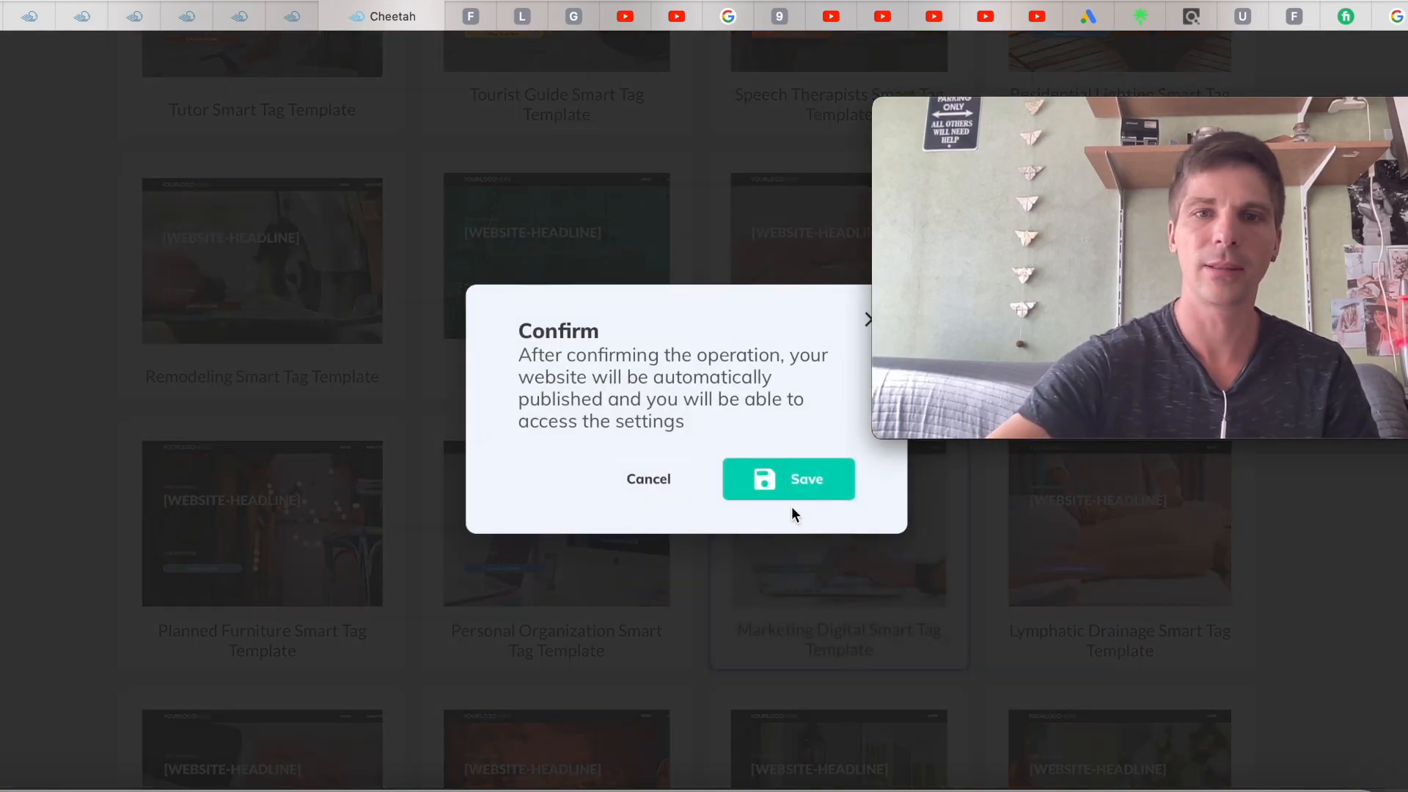
left_click(791, 483)
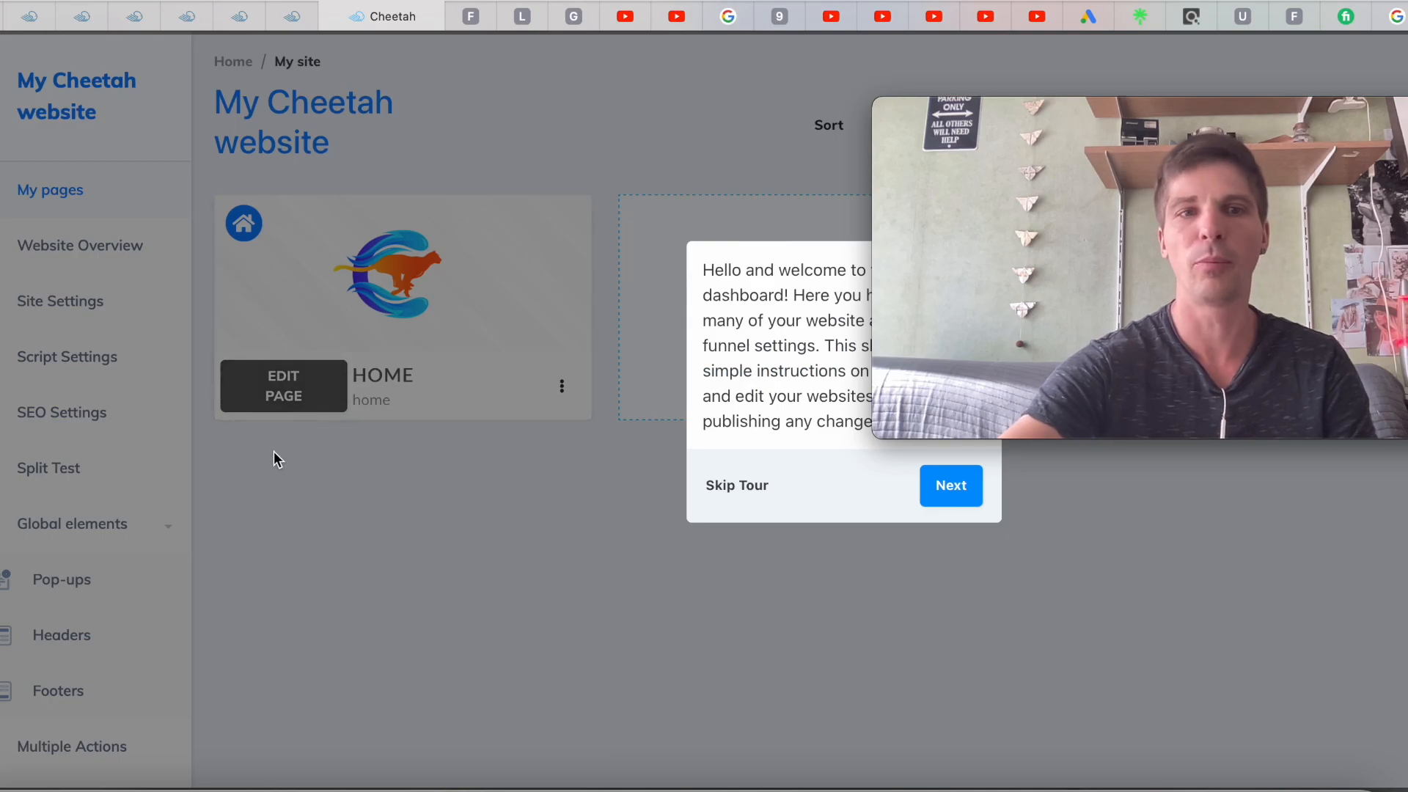
left_click(733, 486)
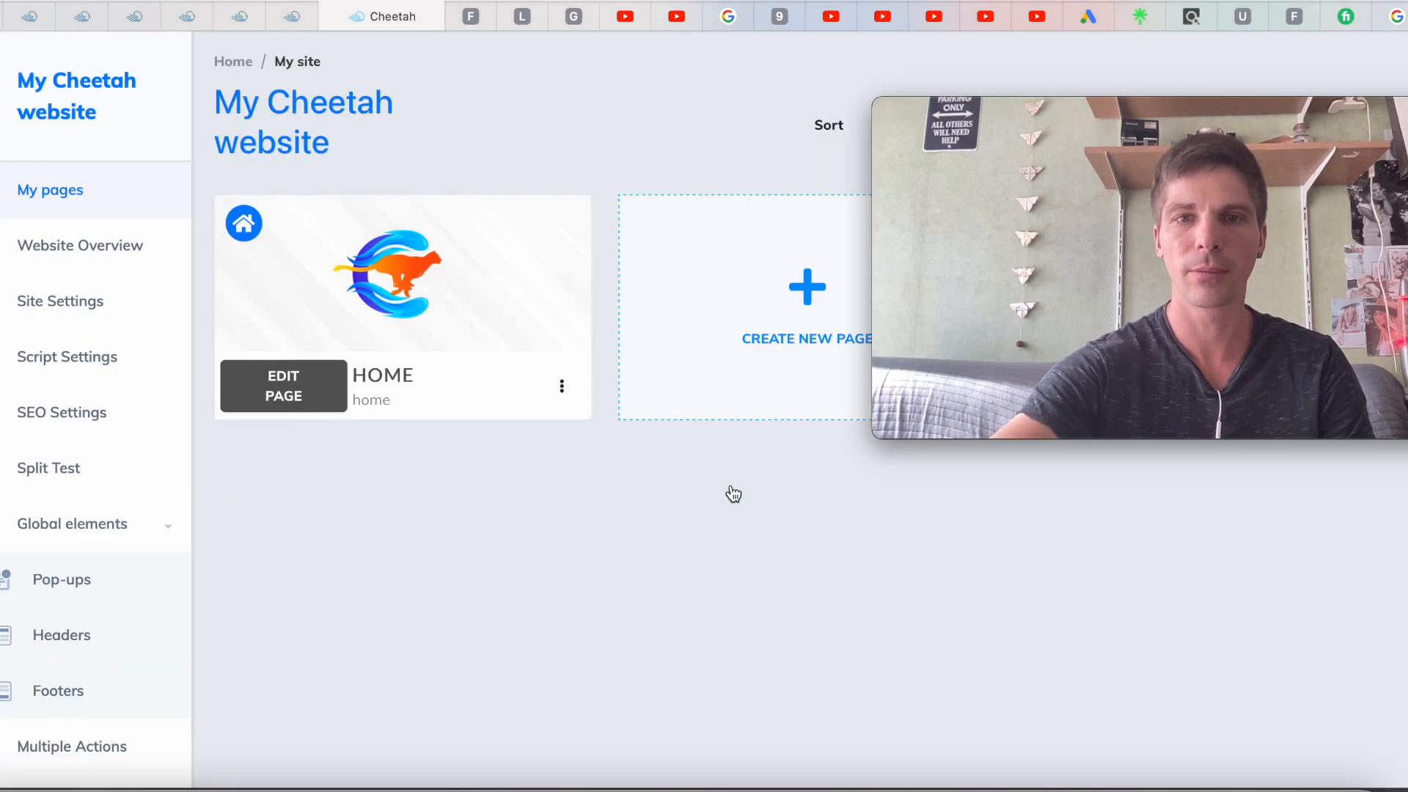
left_click(268, 393)
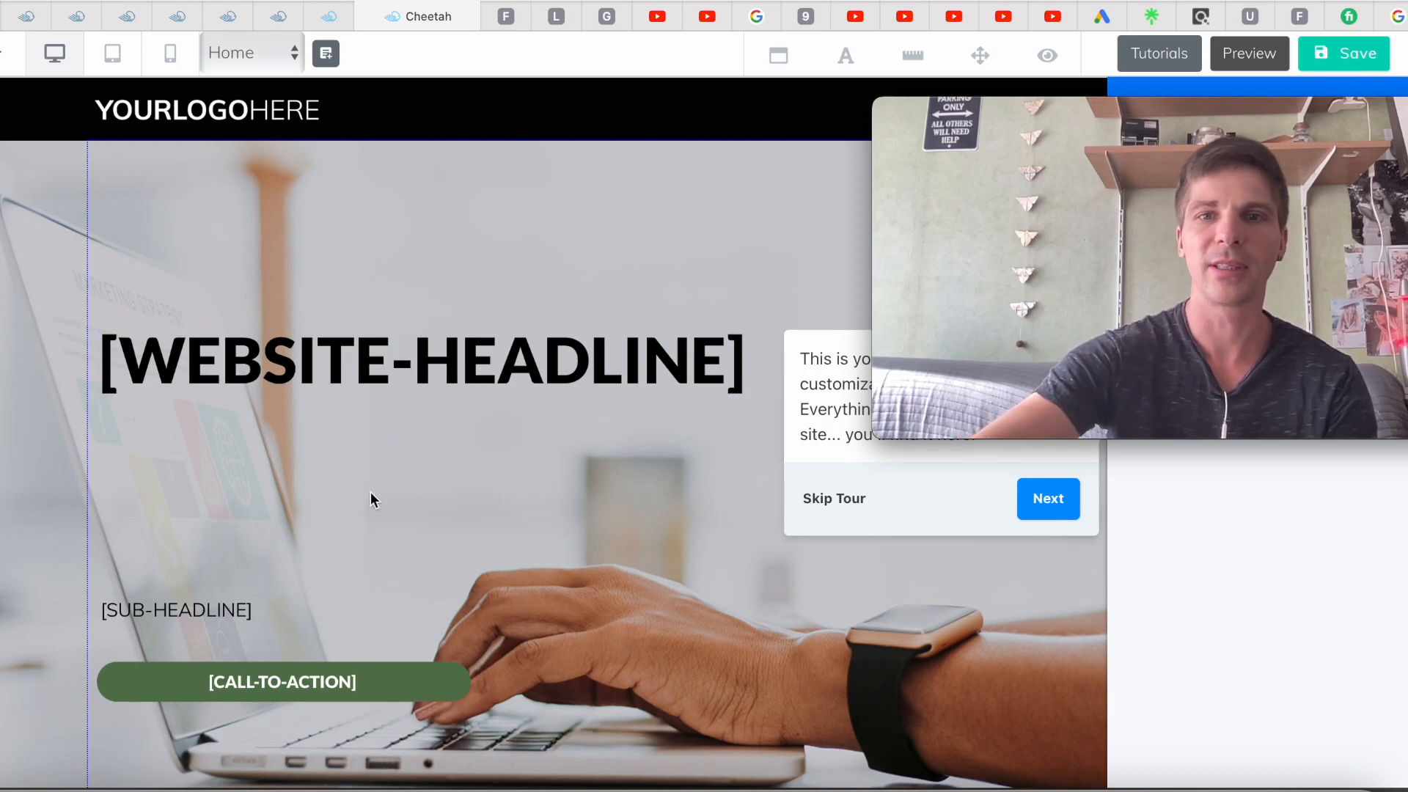
Skip the editor tour and delete the black logo header section from the Home page
left_click(832, 503)
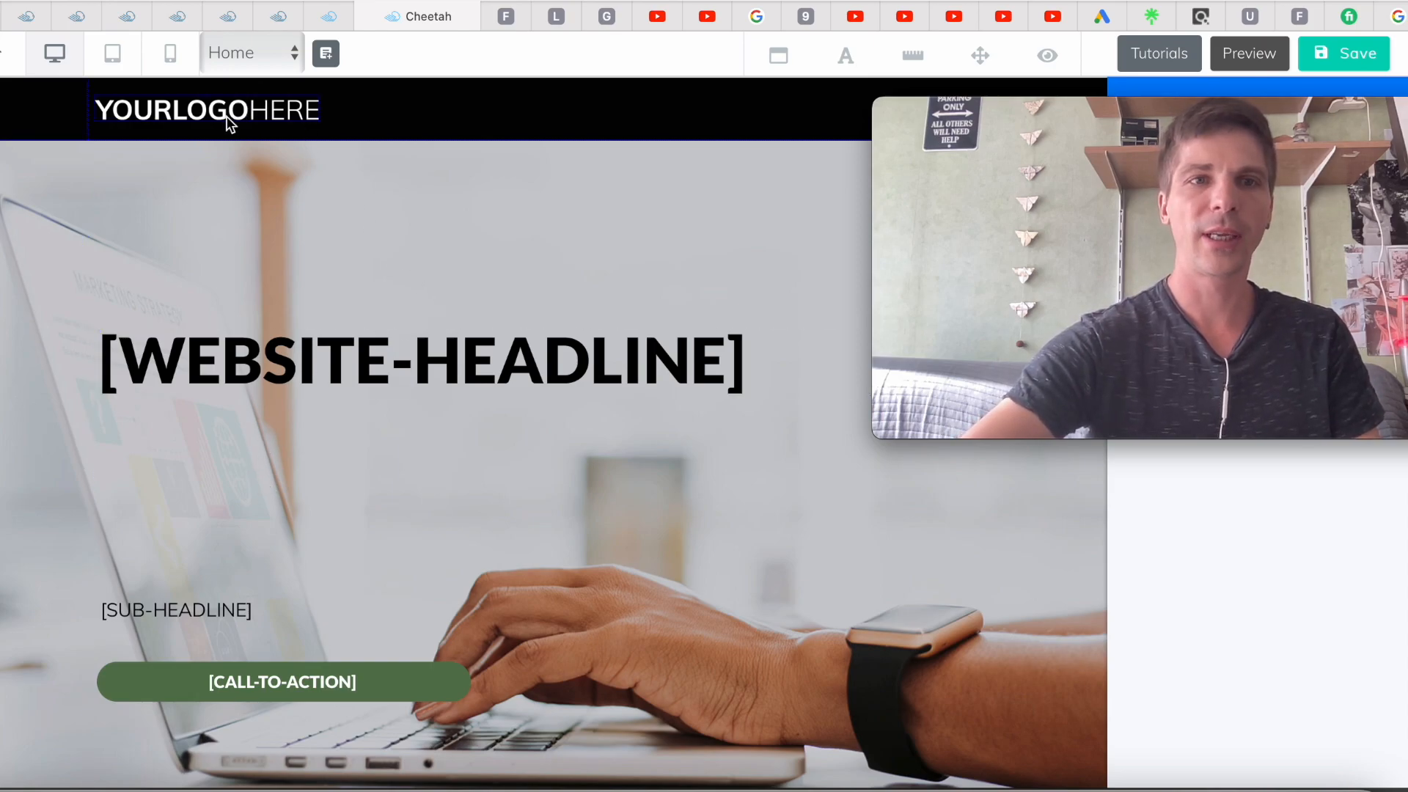
left_click(406, 108)
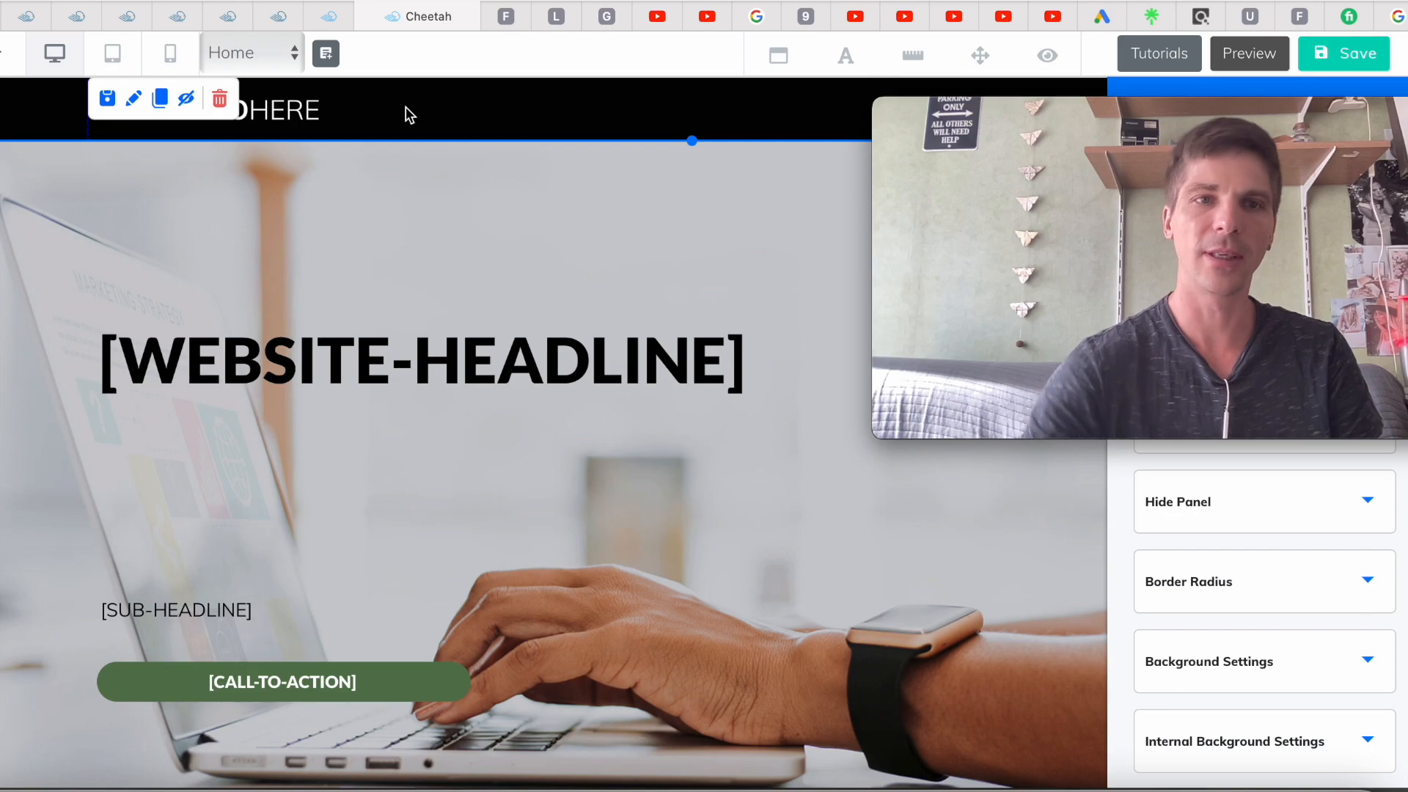
left_click(221, 100)
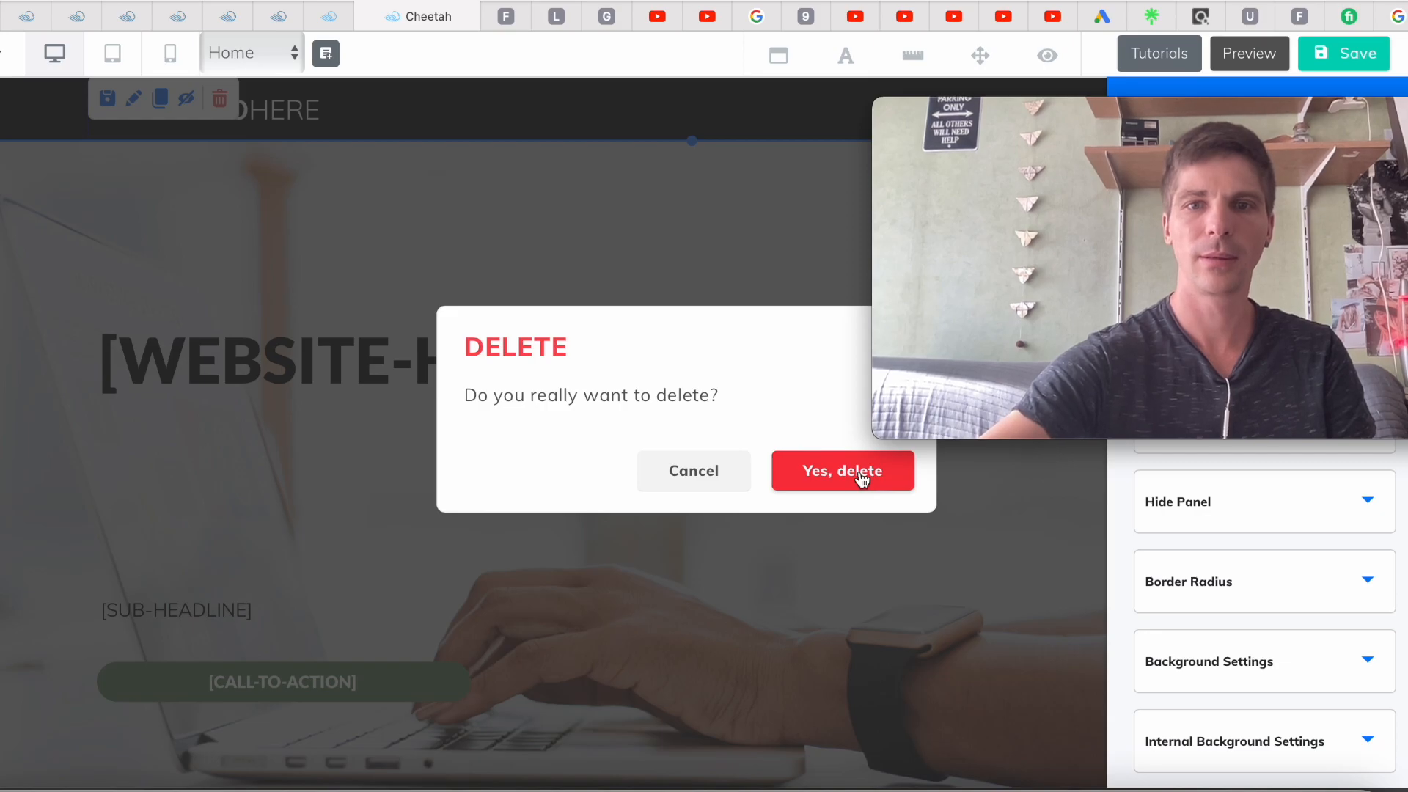
left_click(862, 478)
scroll(621, 424, "down", 5)
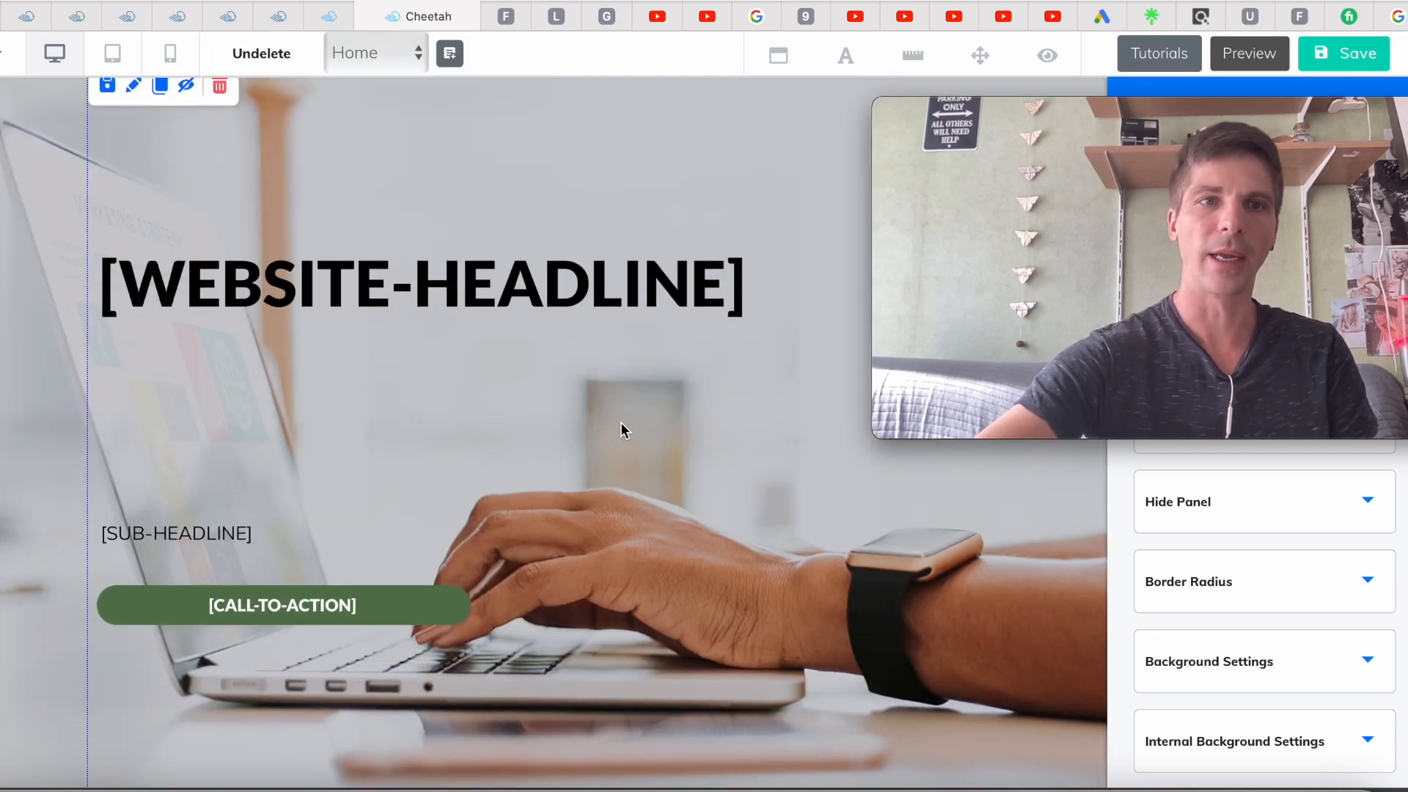
scroll(621, 424, "up", 4)
scroll(620, 425, "up", 1)
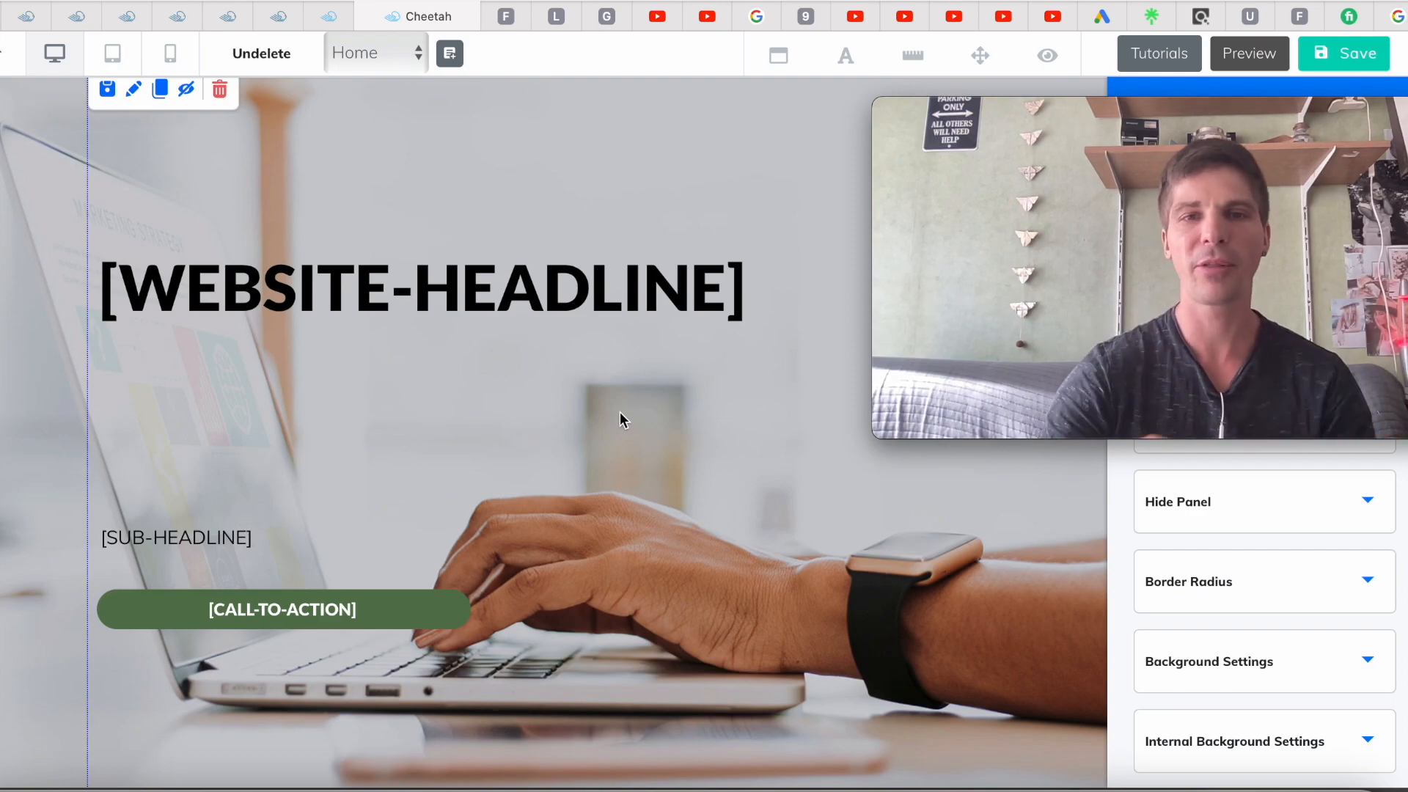
scroll(620, 413, "down", 8)
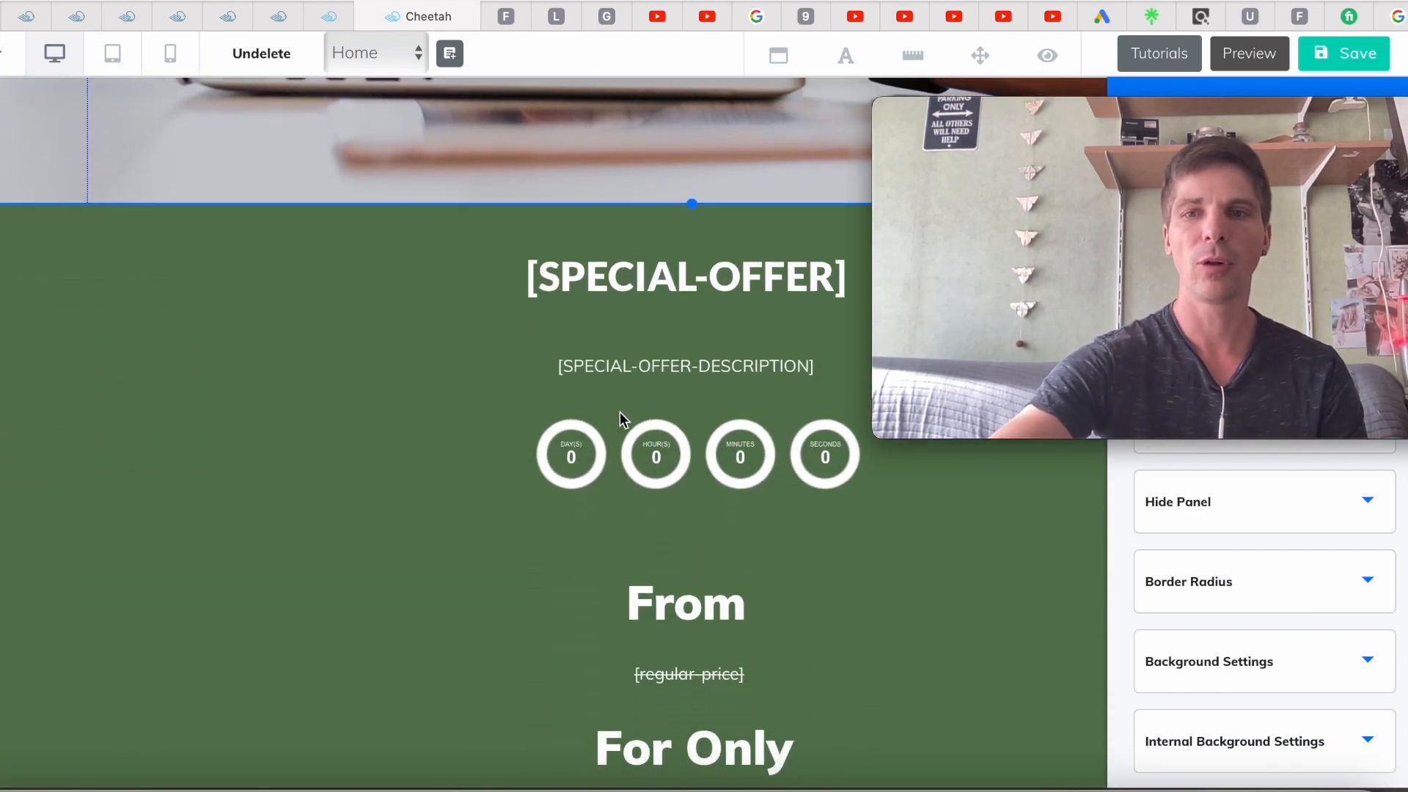
scroll(619, 413, "down", 20)
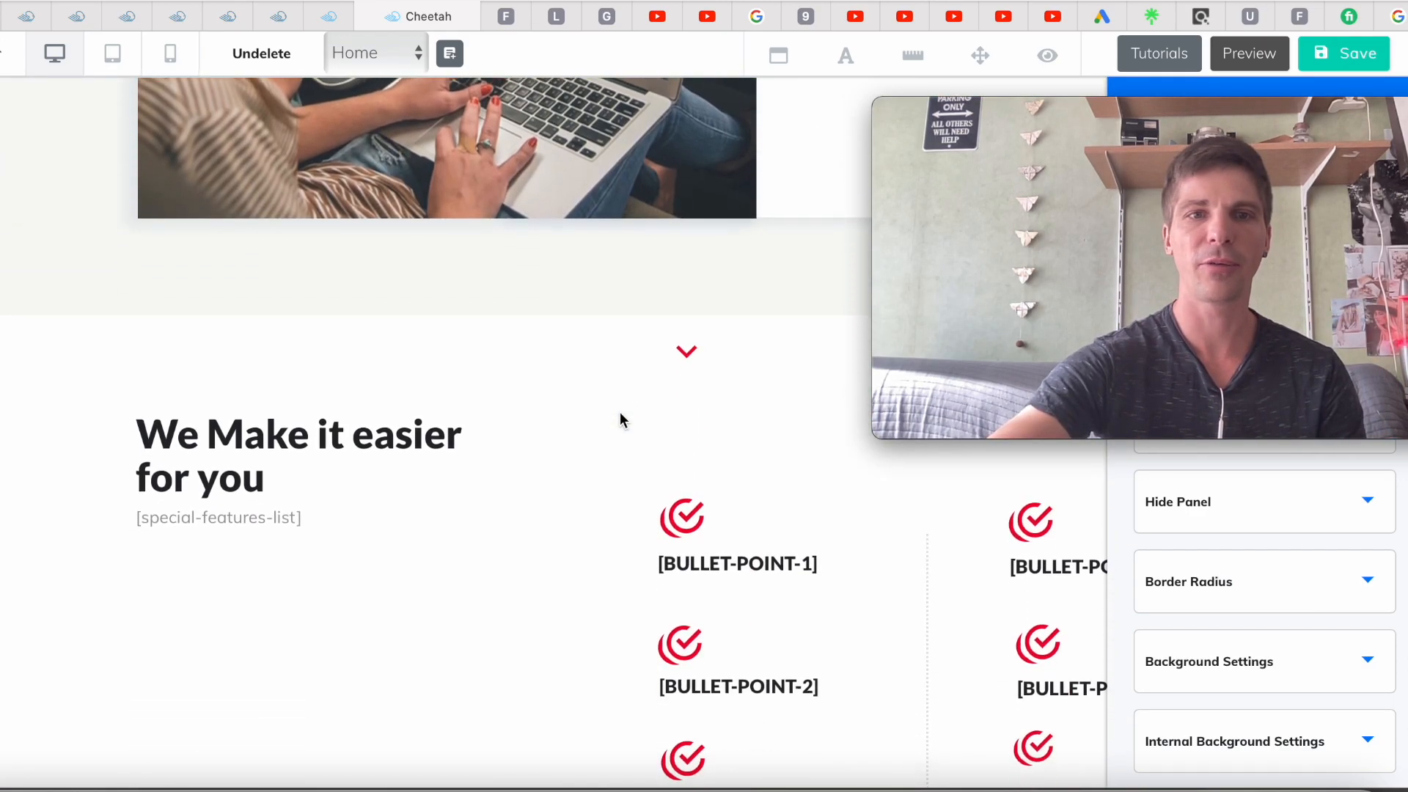
scroll(618, 415, "down", 6)
scroll(618, 414, "up", 20)
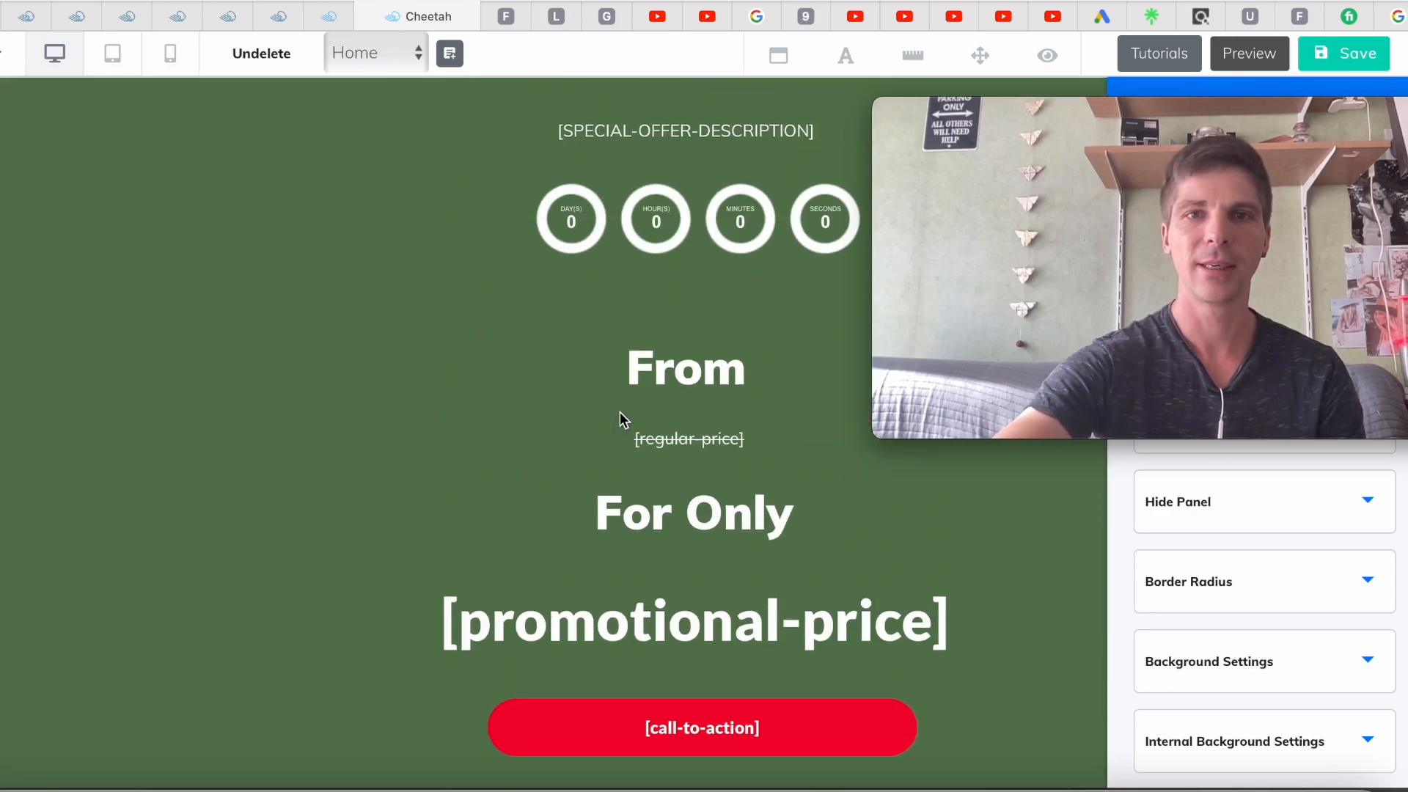
scroll(619, 417, "up", 4)
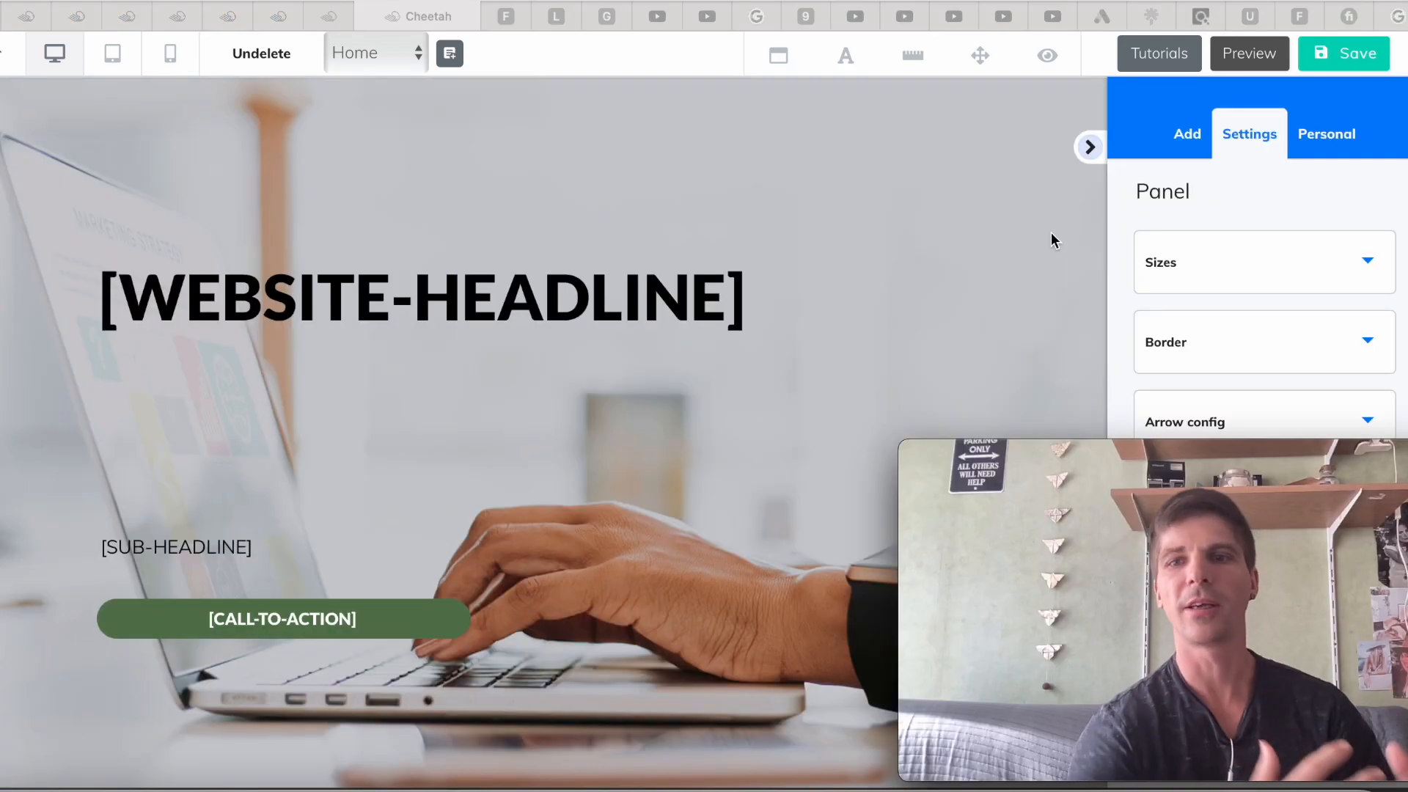
scroll(574, 355, "down", 1)
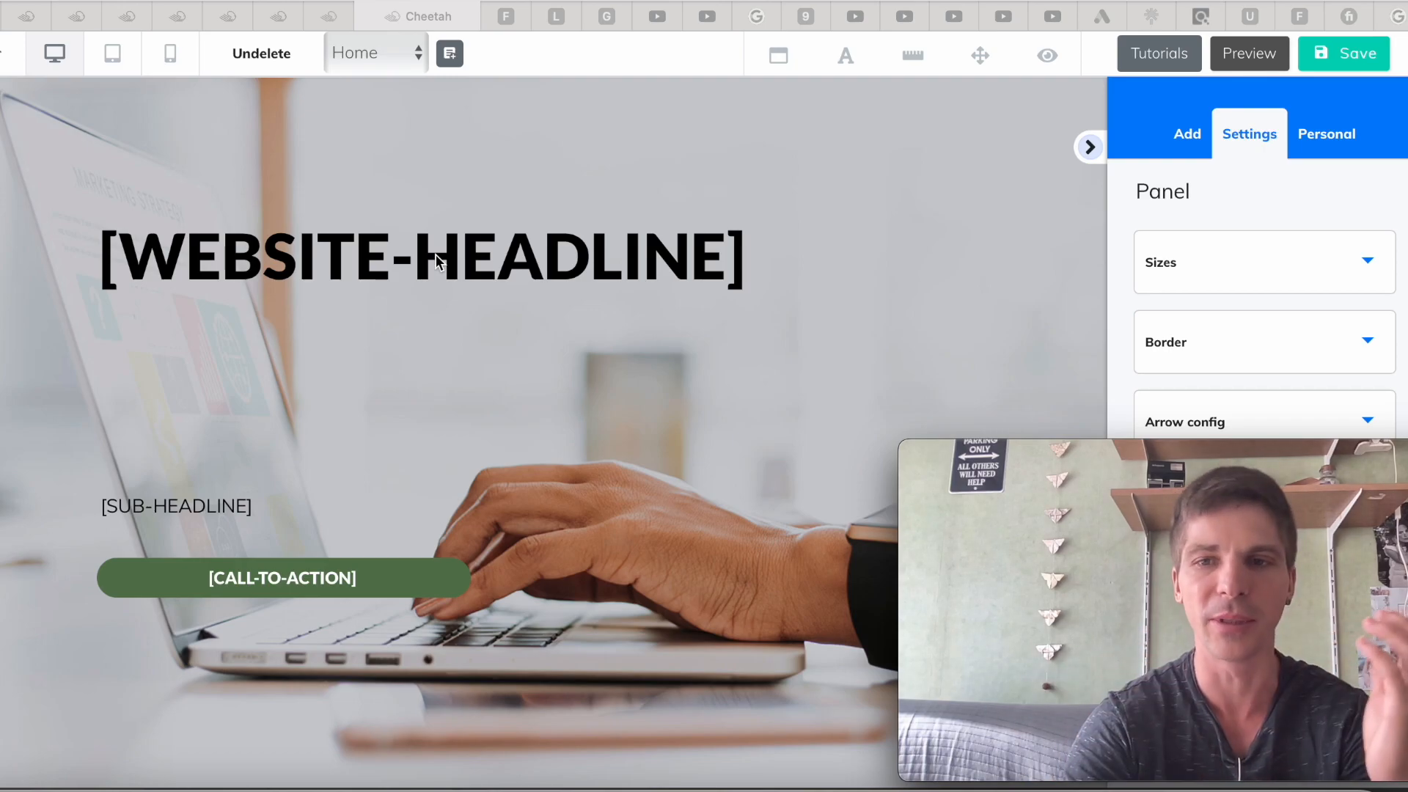
Replace the [WEBSITE-HEADLINE] placeholder with 'How to create an online business'
left_click(414, 246)
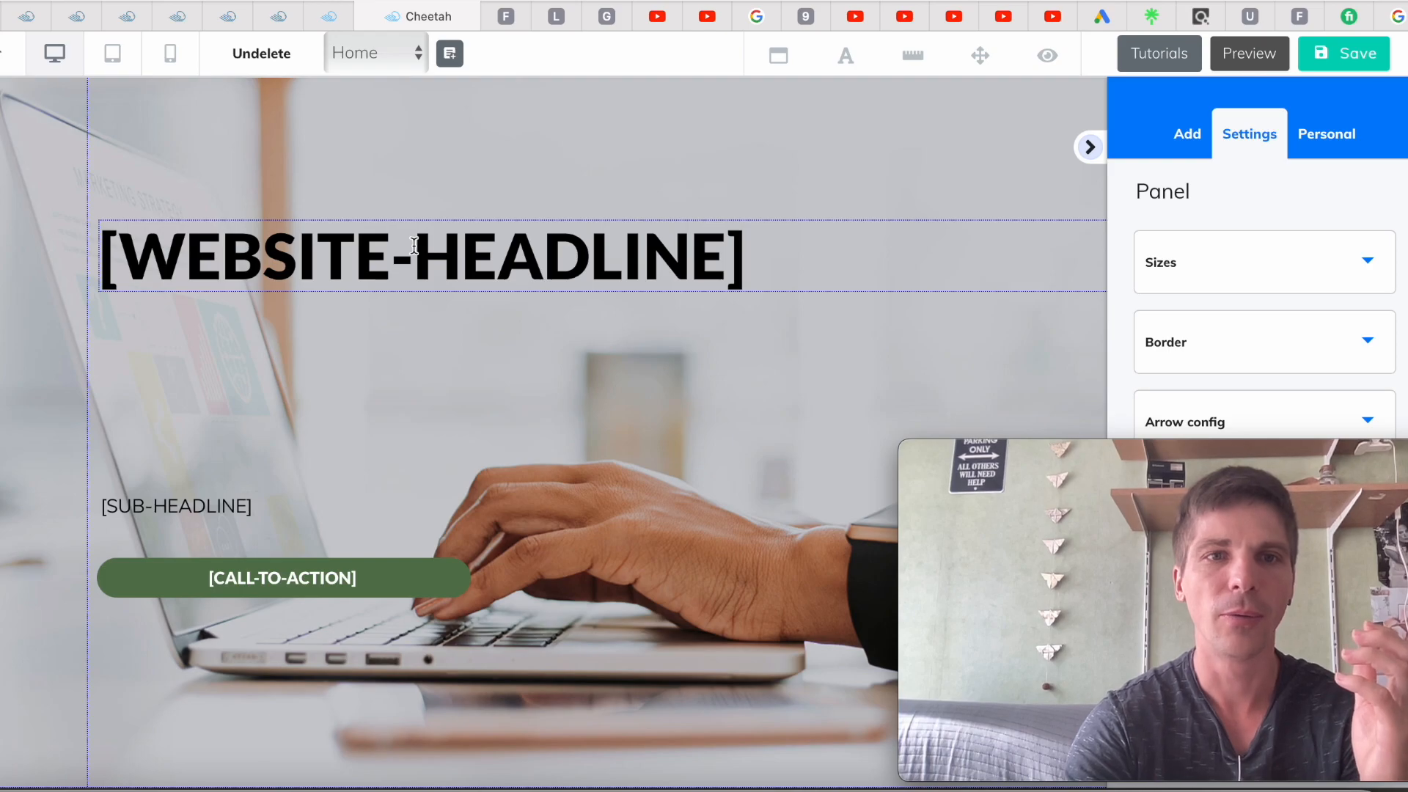
left_click(422, 245)
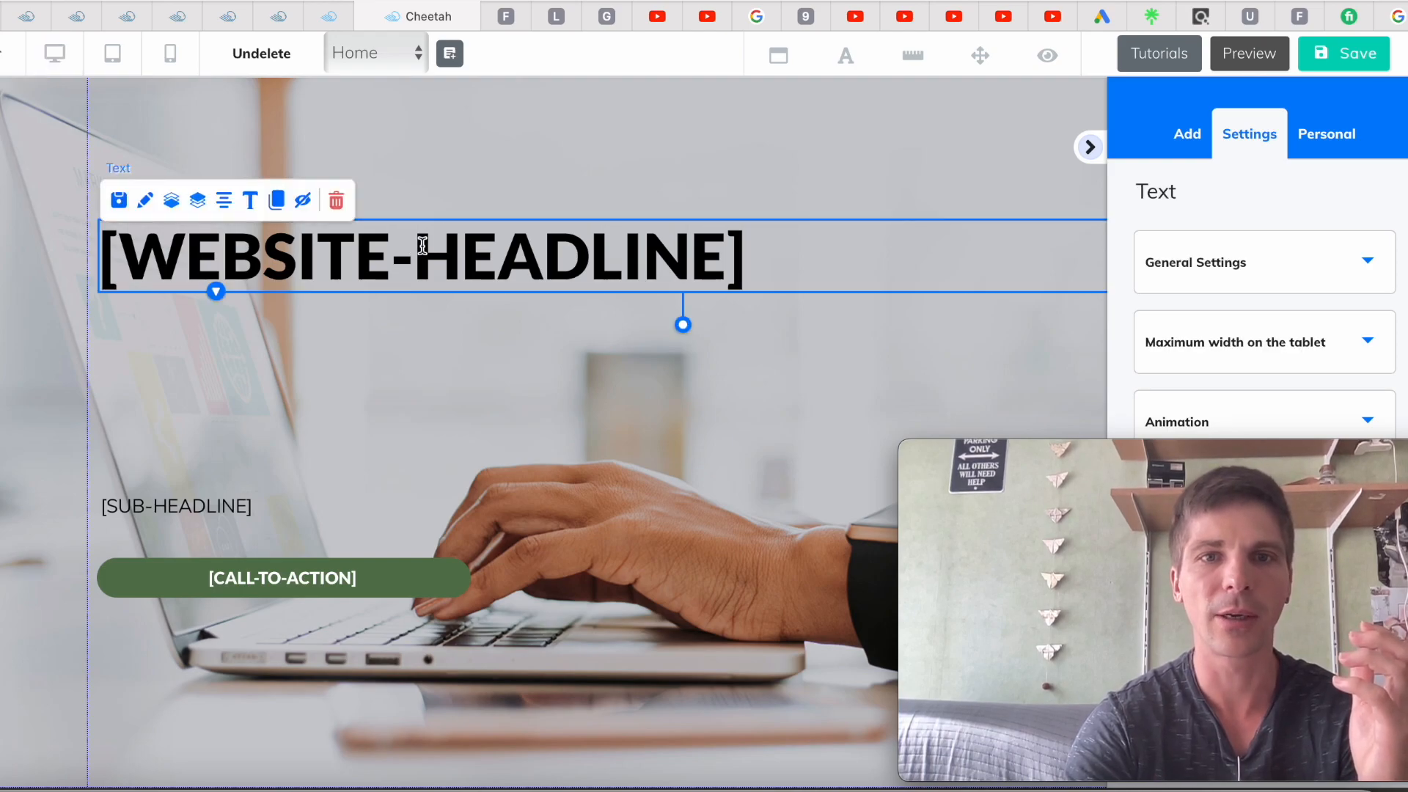
double_click(757, 258)
left_click(758, 264)
key("BackSpace")
key("BackSpace")
key("BackSpace")
key("BackSpace")
key("BackSpace")
key("BackSpace")
key("BackSpace")
key("BackSpace")
key("BackSpace")
key("BackSpace")
key("BackSpace")
key("BackSpace")
key("BackSpace")
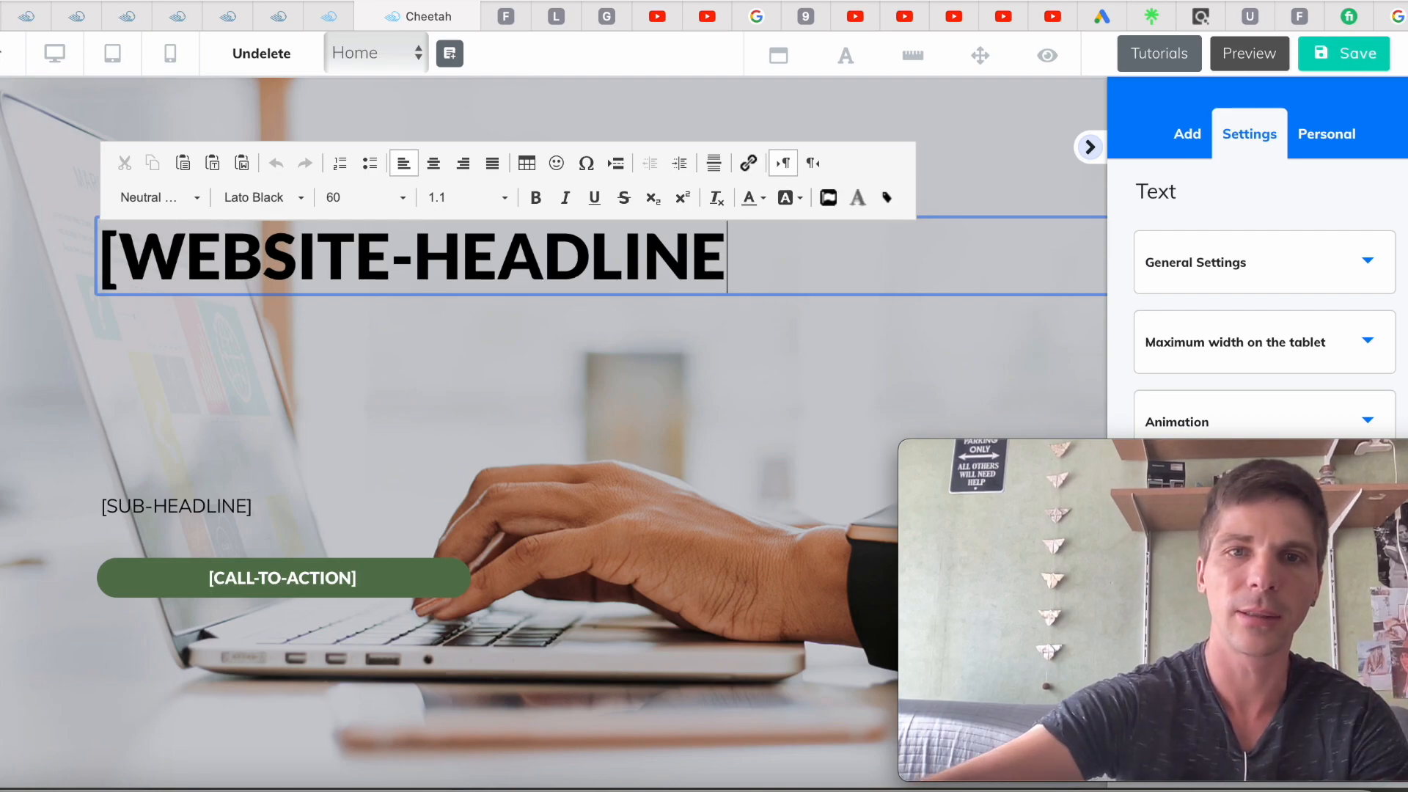
key("BackSpace")
key("BackSpace")
key("BackSpace")
key("BackSpace")
key("BackSpace")
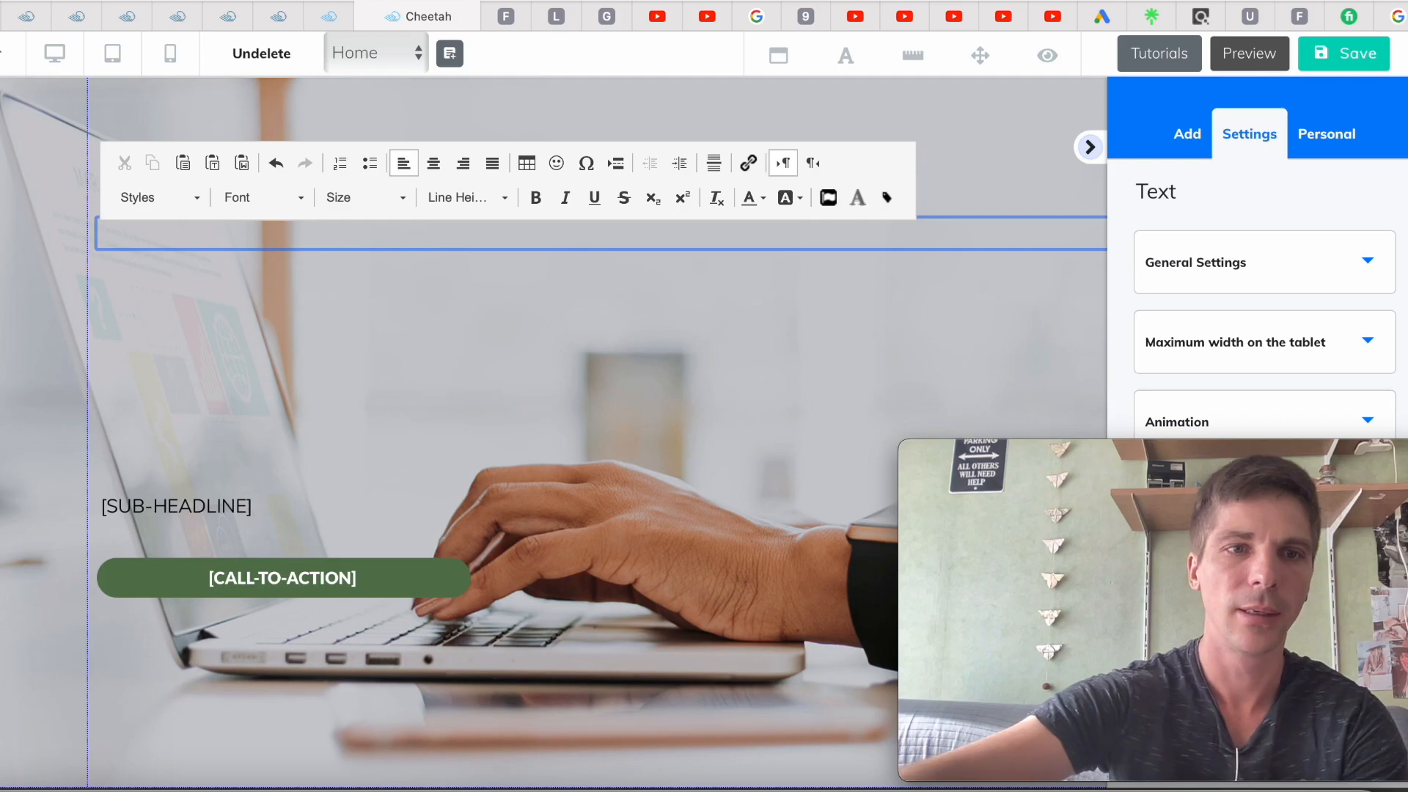
type("How")
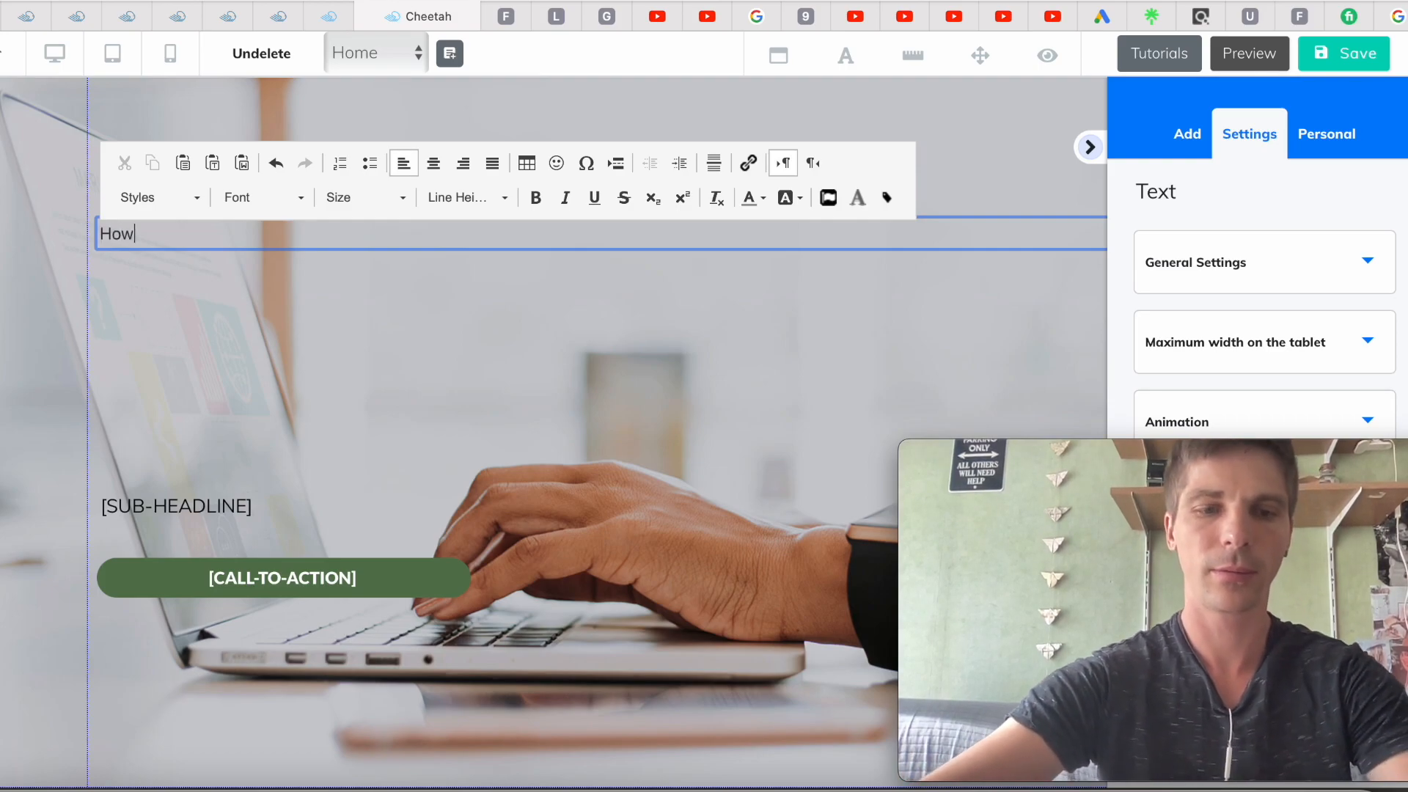
type(" to cre")
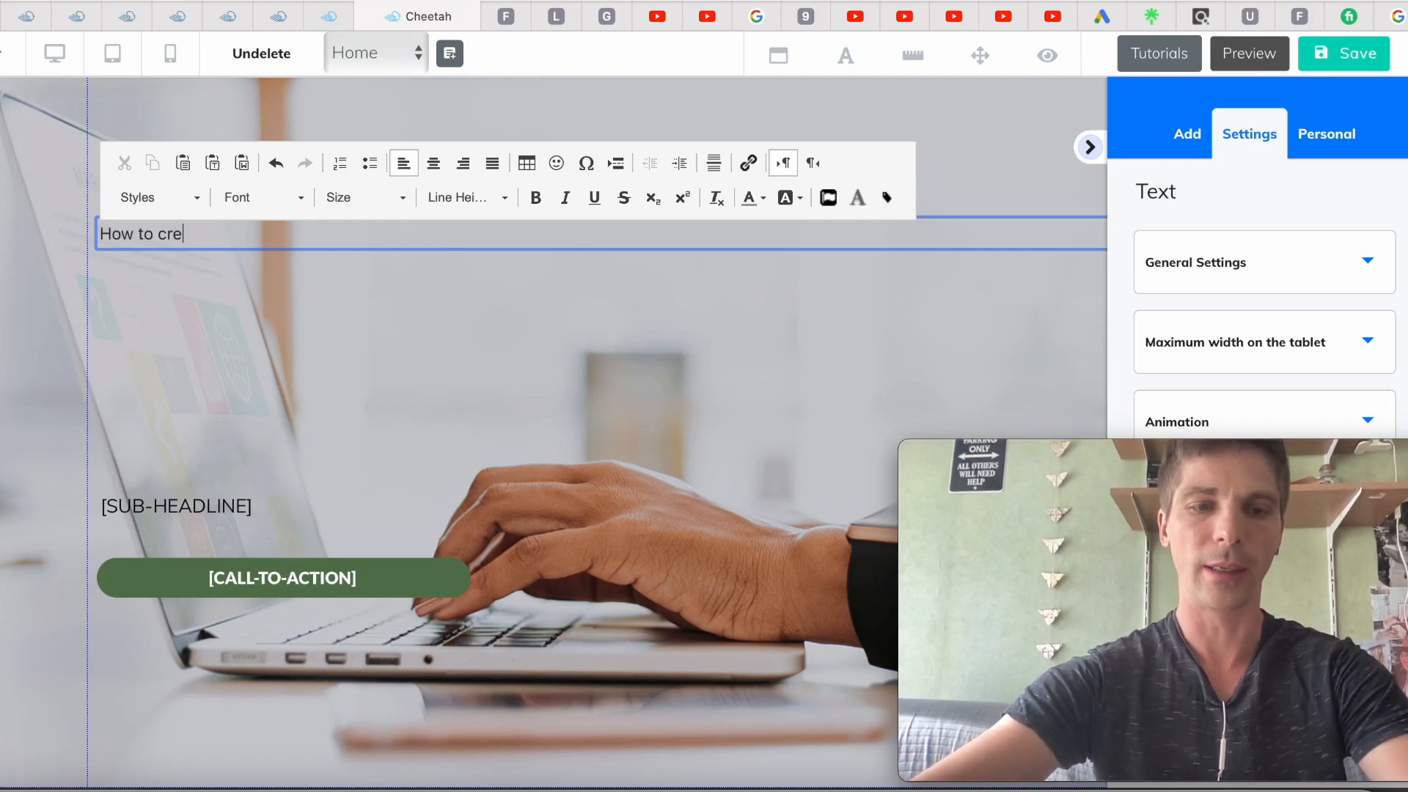
type("ate an")
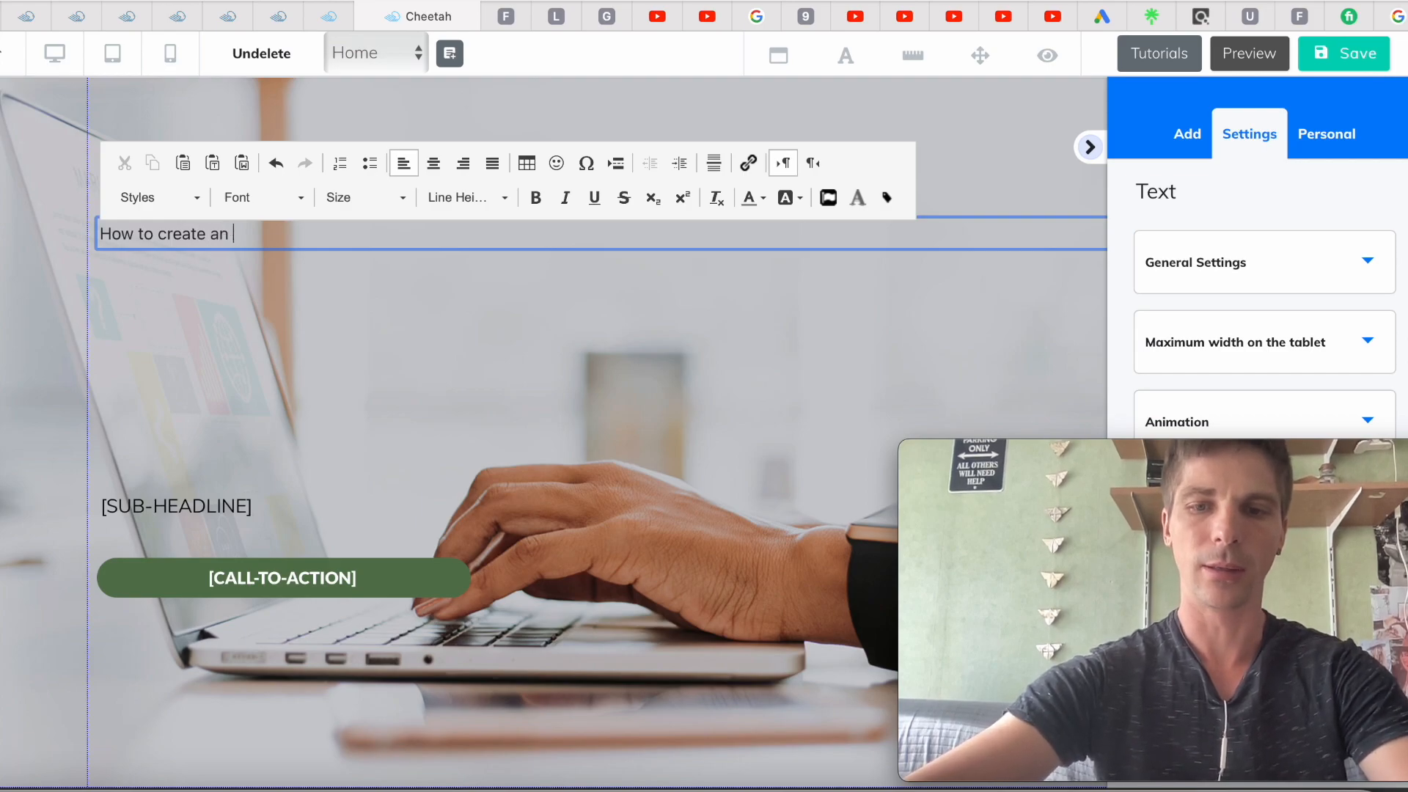
type(" online b")
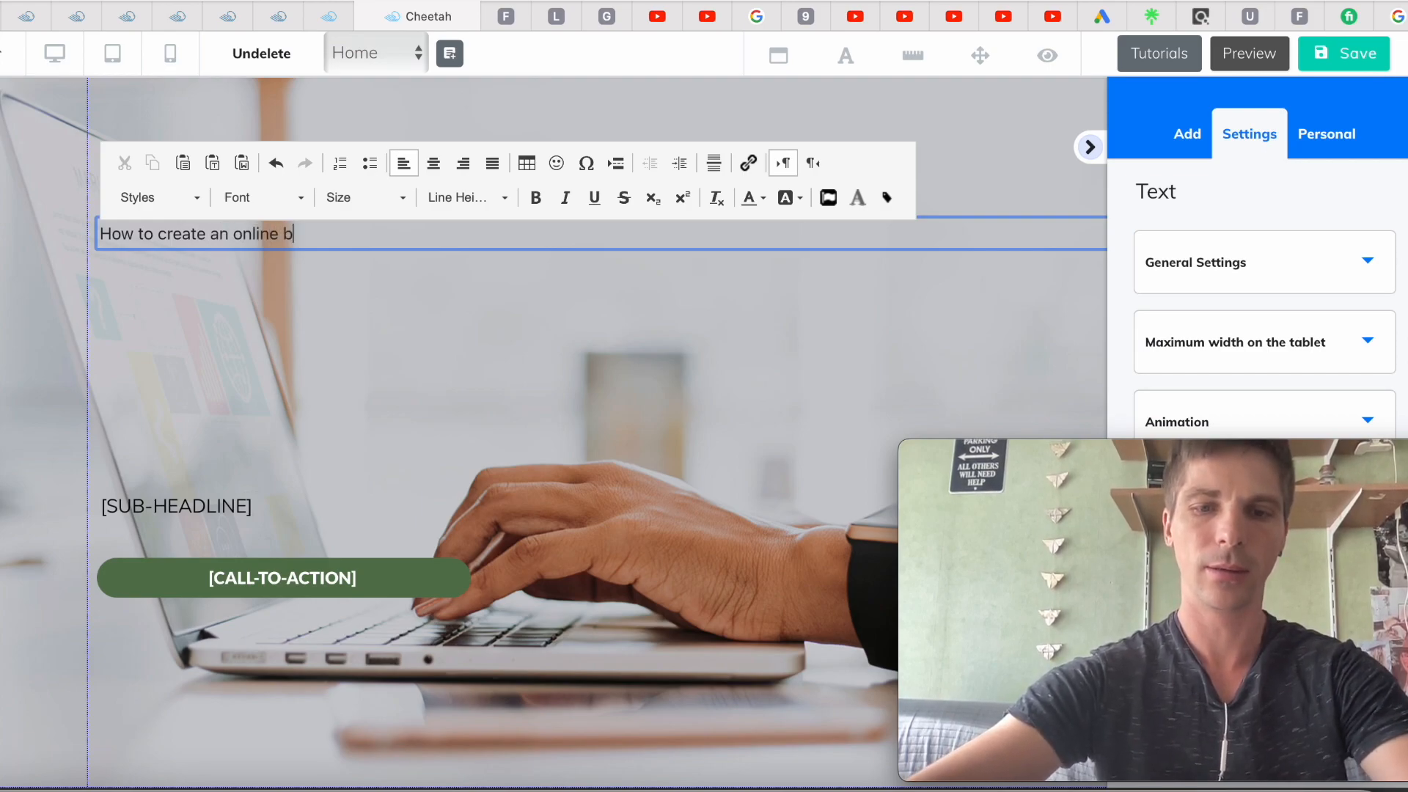
type("usiness")
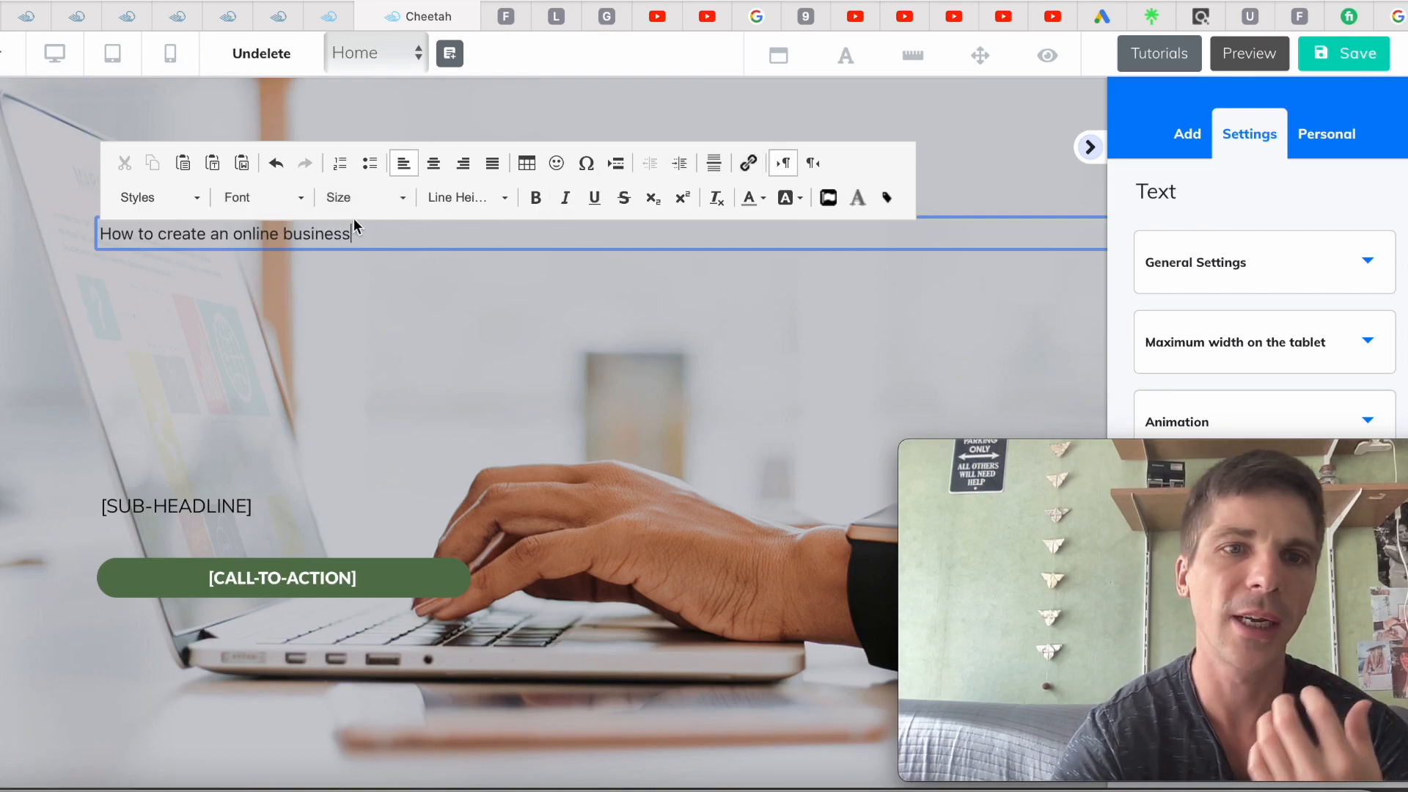
Make the headline text size 35 and bold
left_click_drag(359, 233, 95, 243)
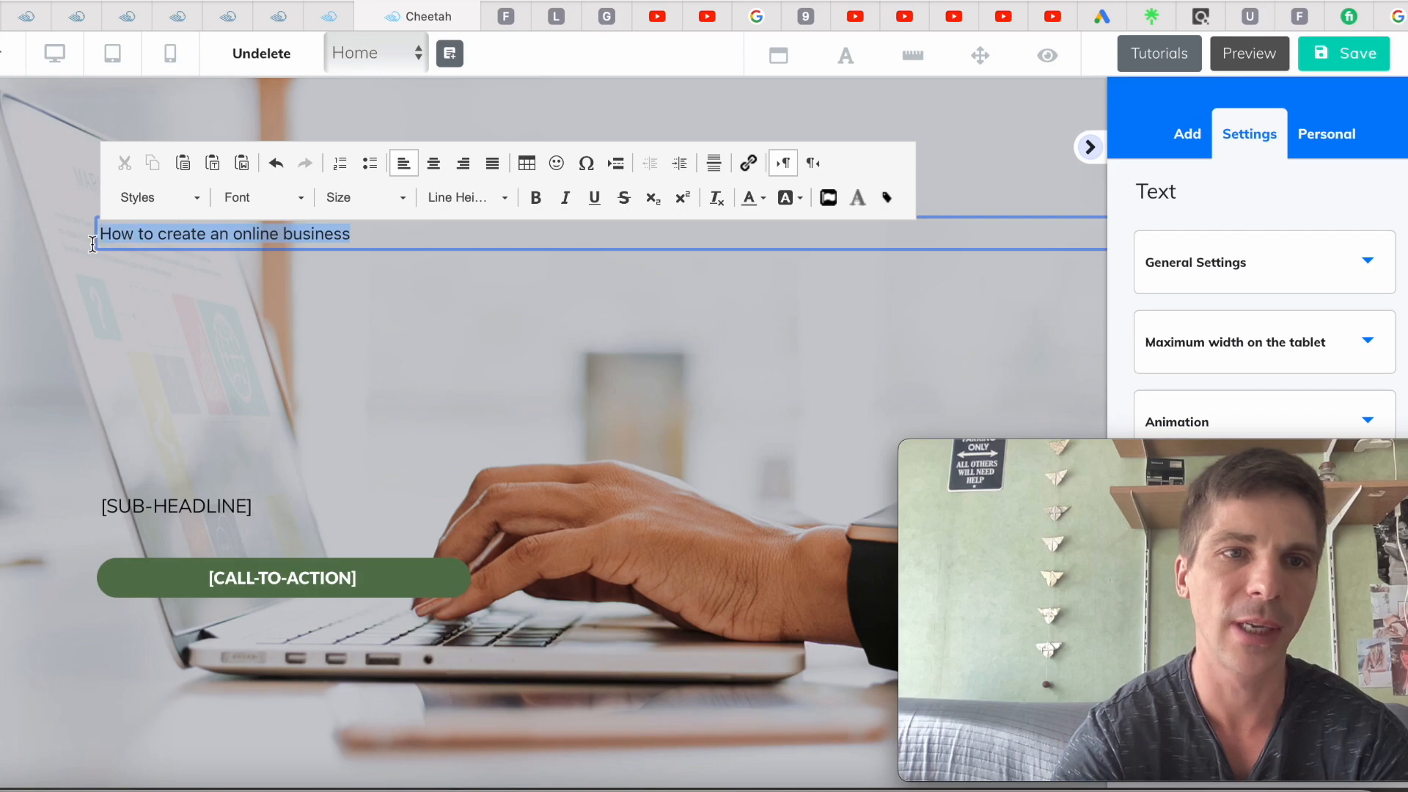
left_click(403, 199)
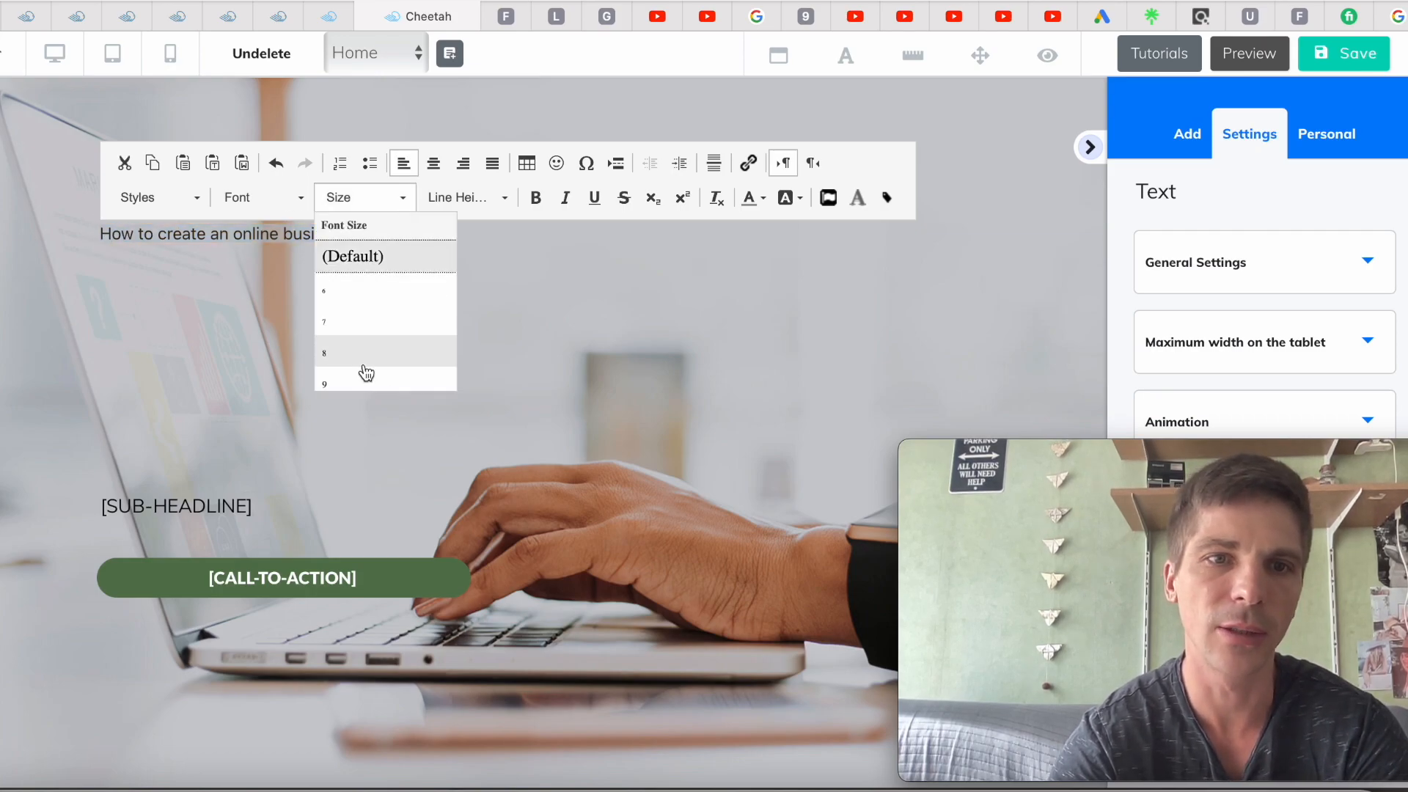
scroll(365, 371, "down", 5)
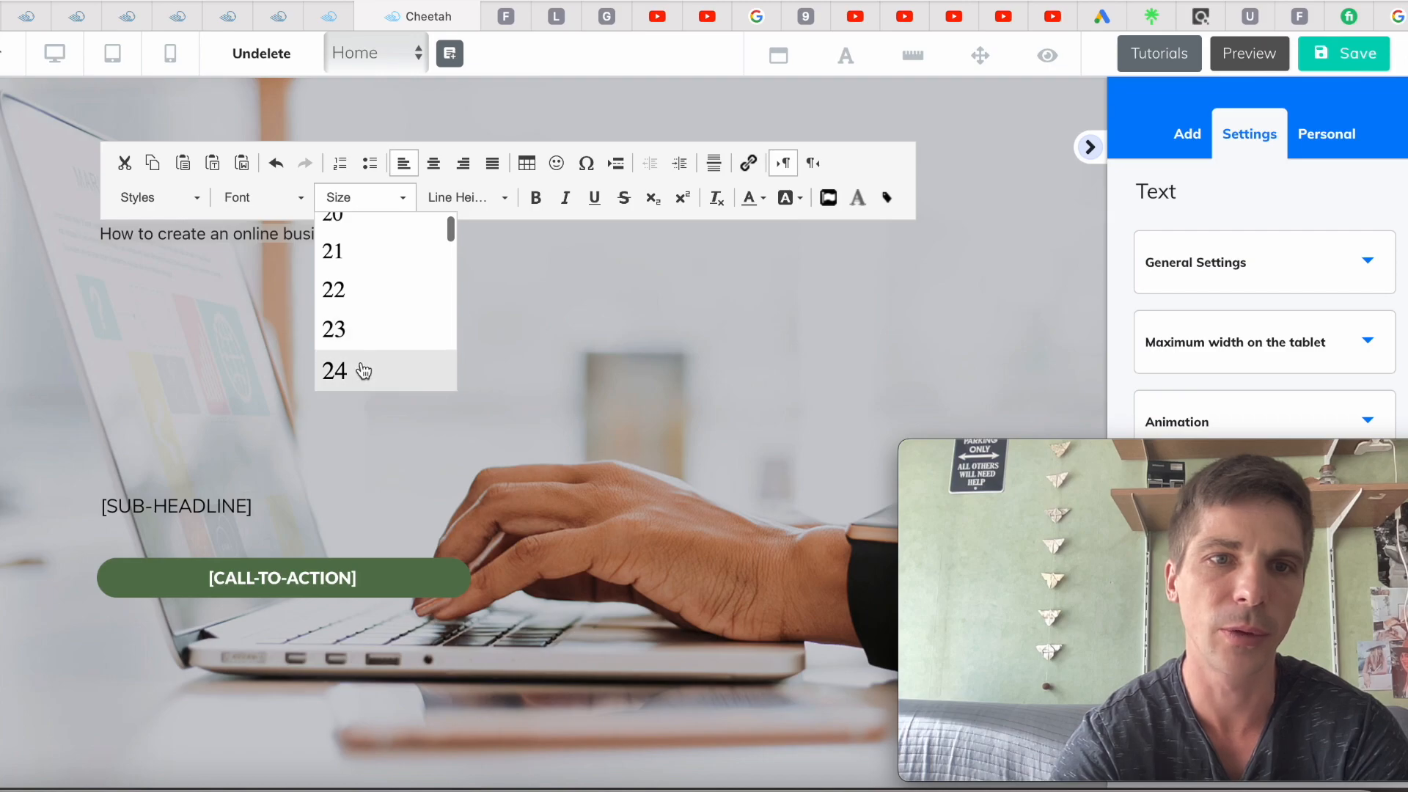
left_click(364, 371)
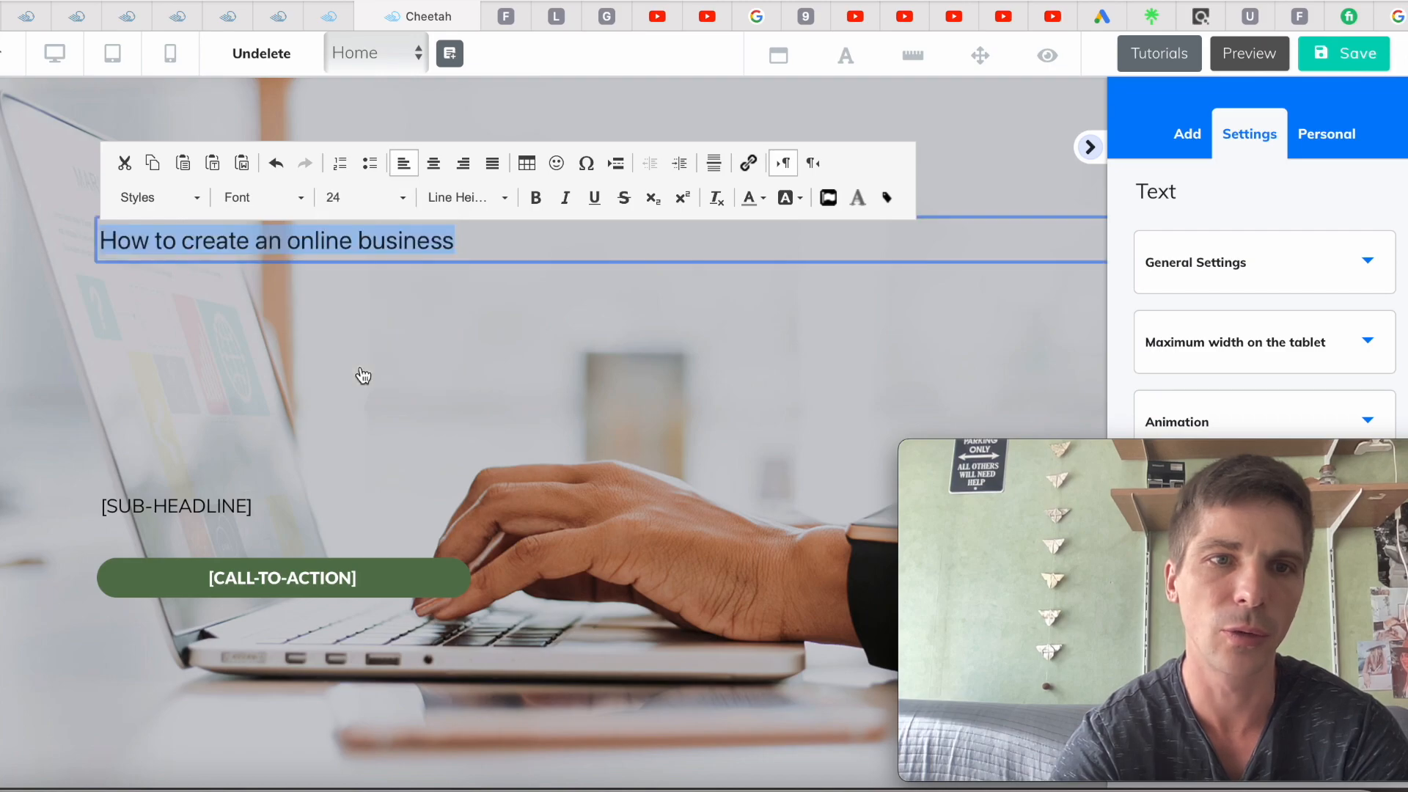
left_click(402, 198)
scroll(385, 328, "down", 4)
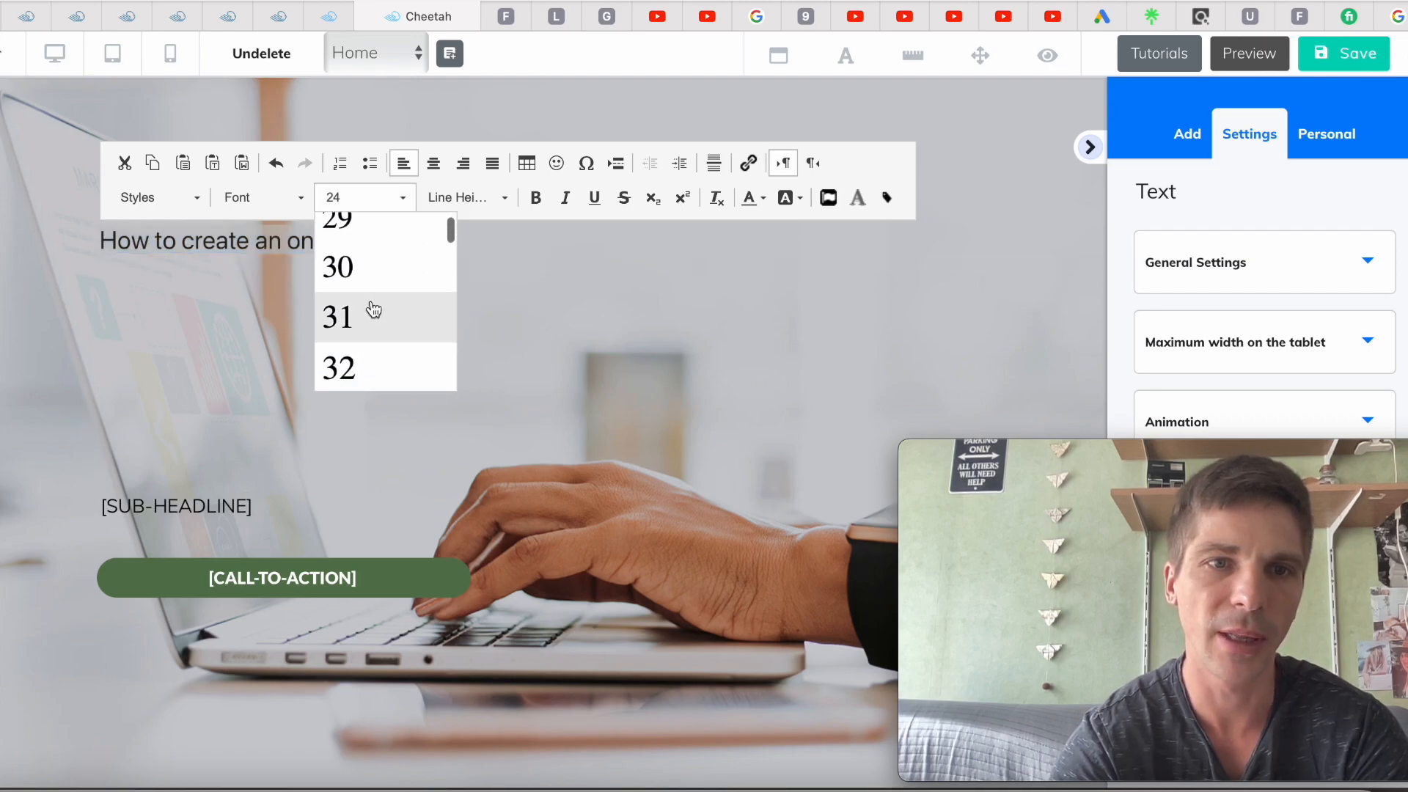
left_click(349, 377)
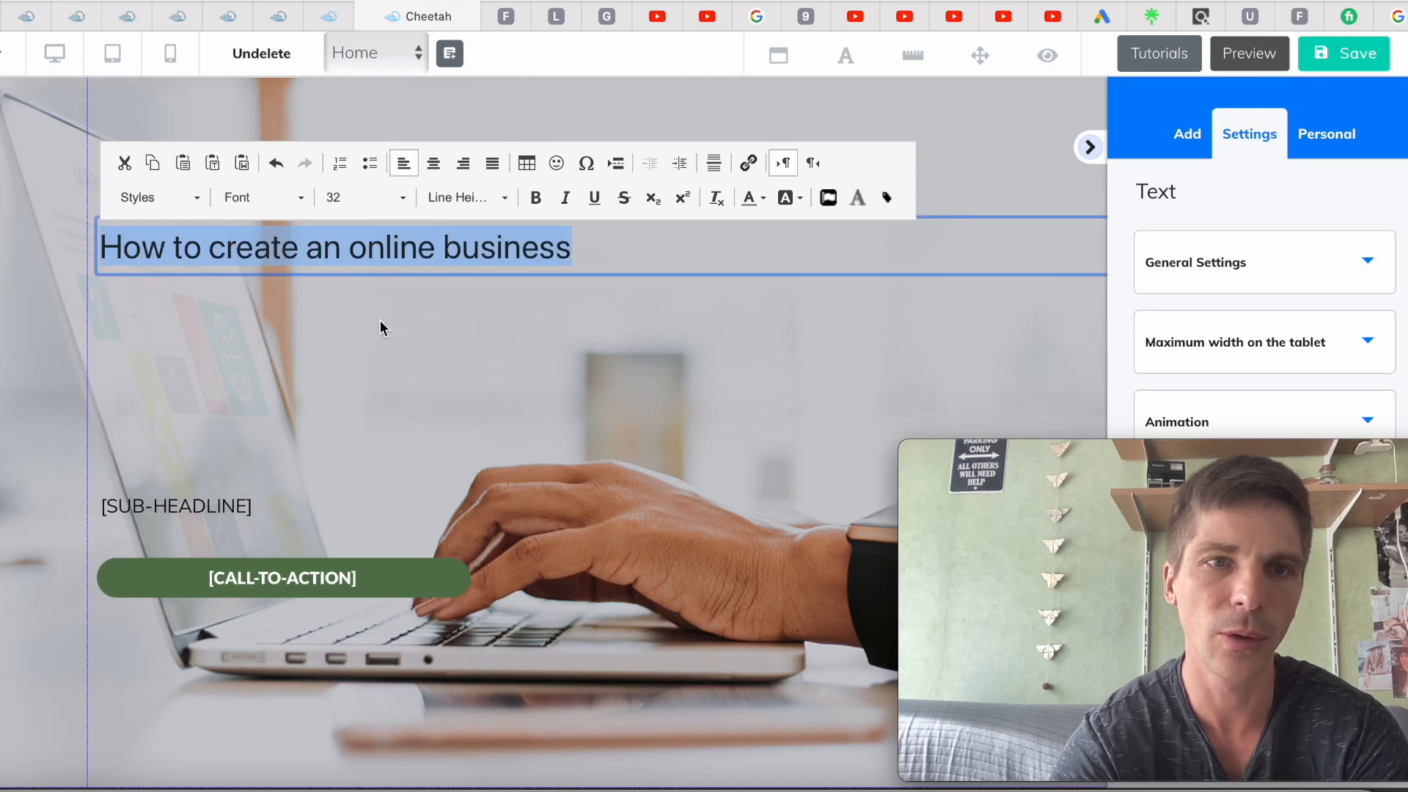
left_click(406, 203)
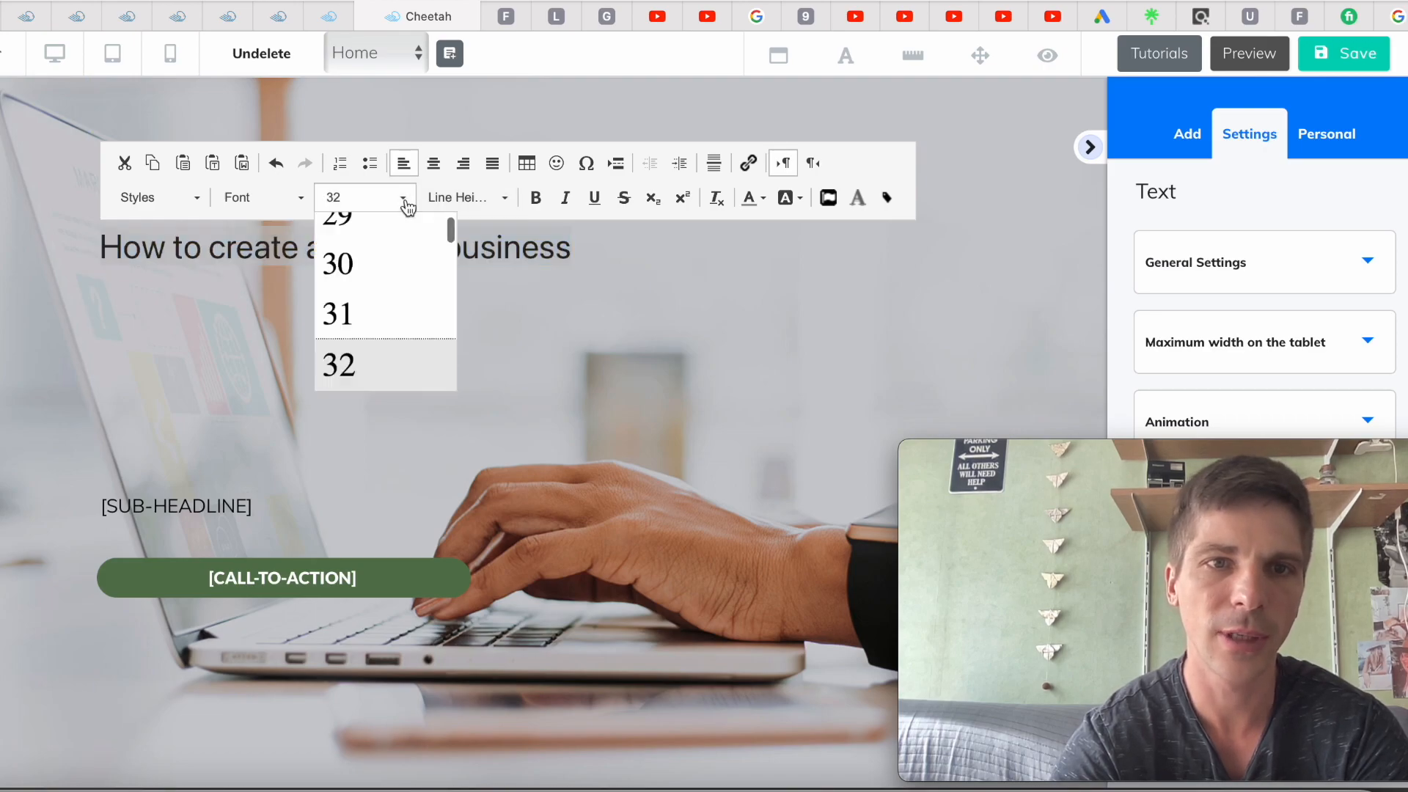
scroll(374, 349, "down", 3)
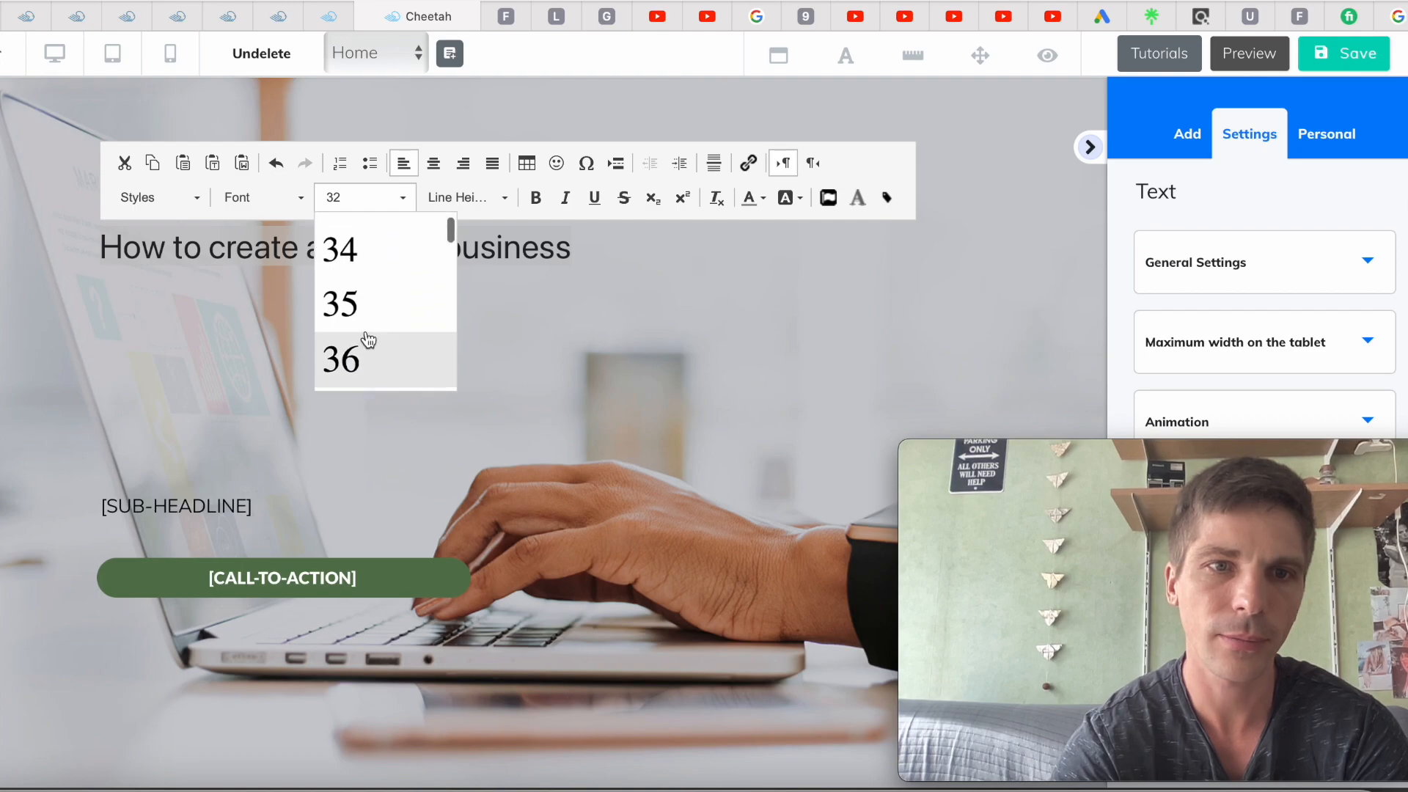
left_click(365, 328)
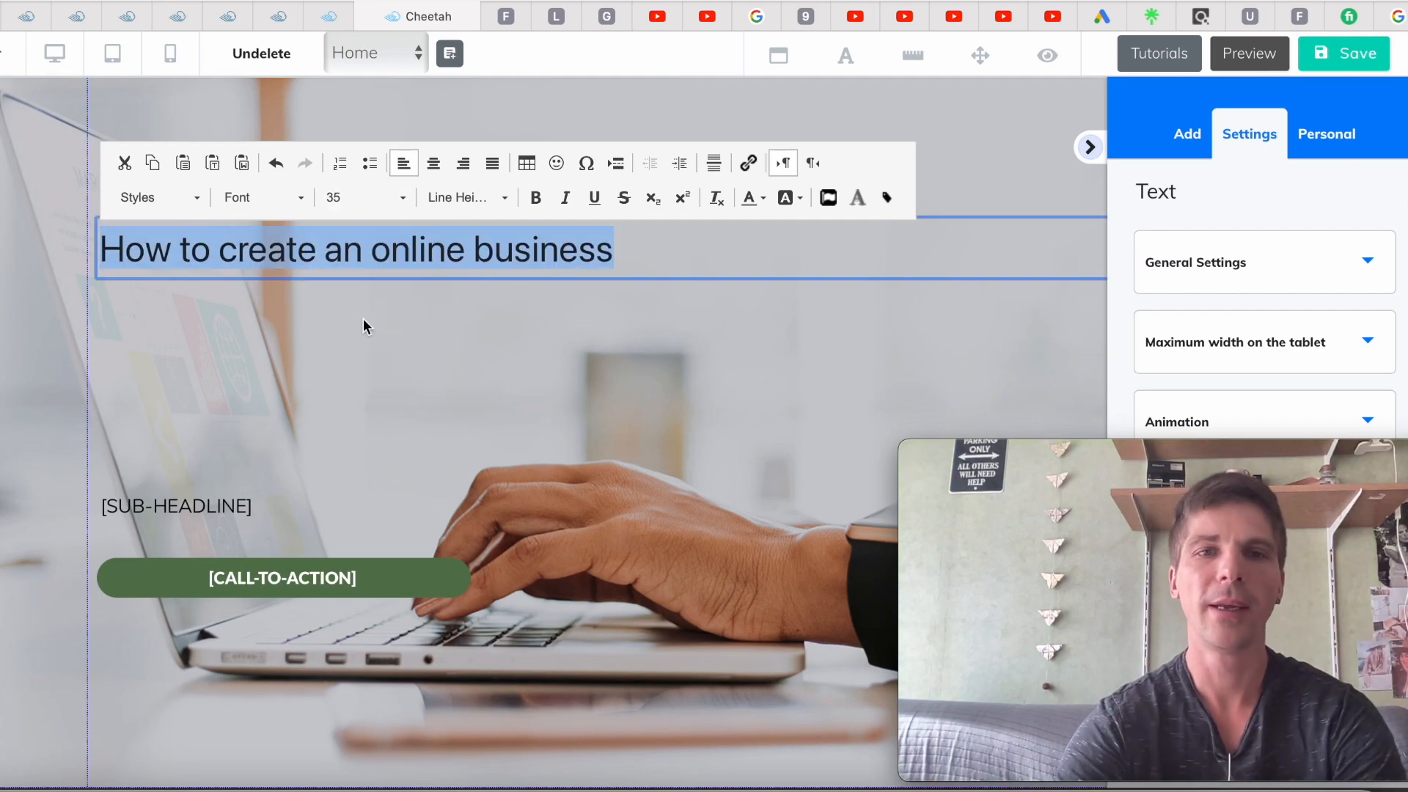
left_click(536, 198)
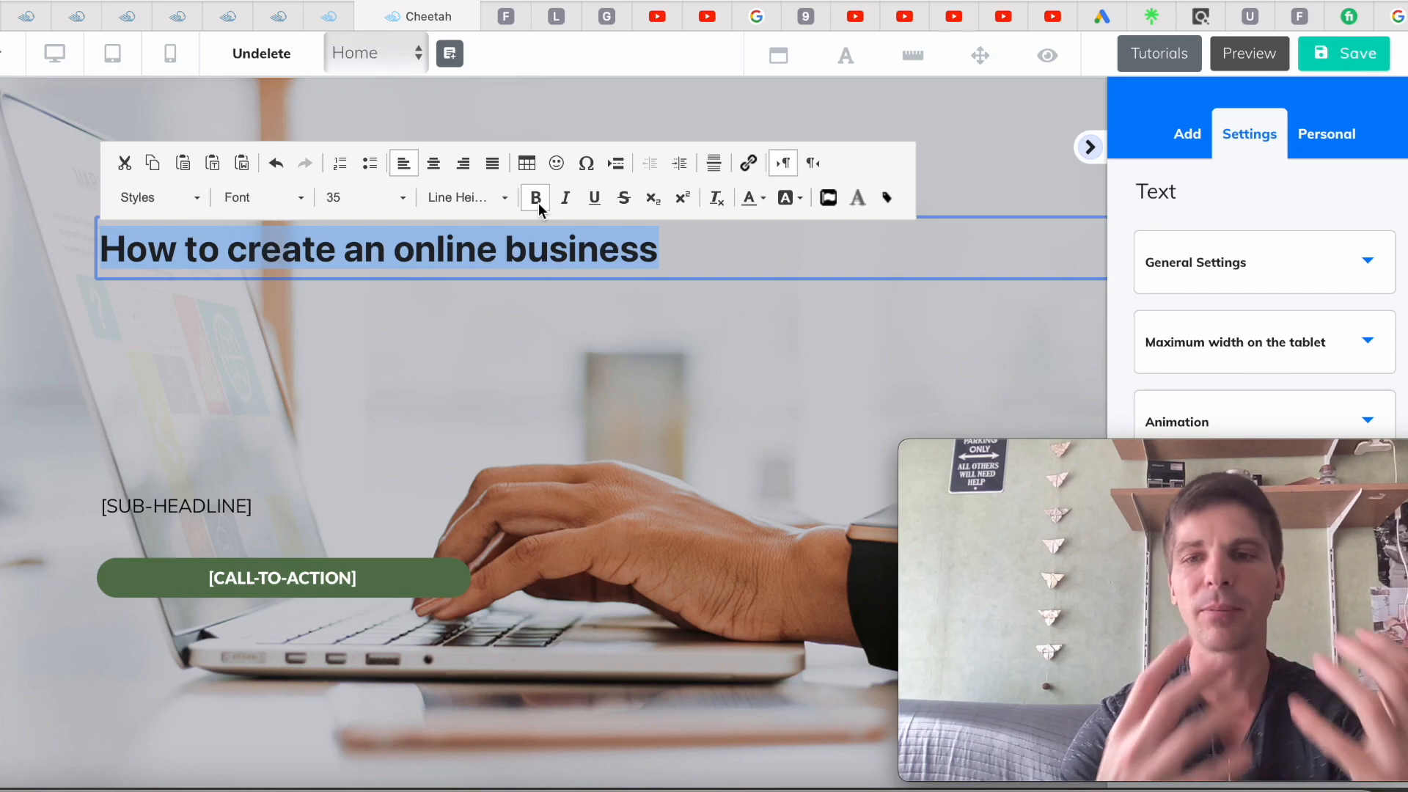
Append the word 'easly' to the headline and colour it red
left_click(663, 253)
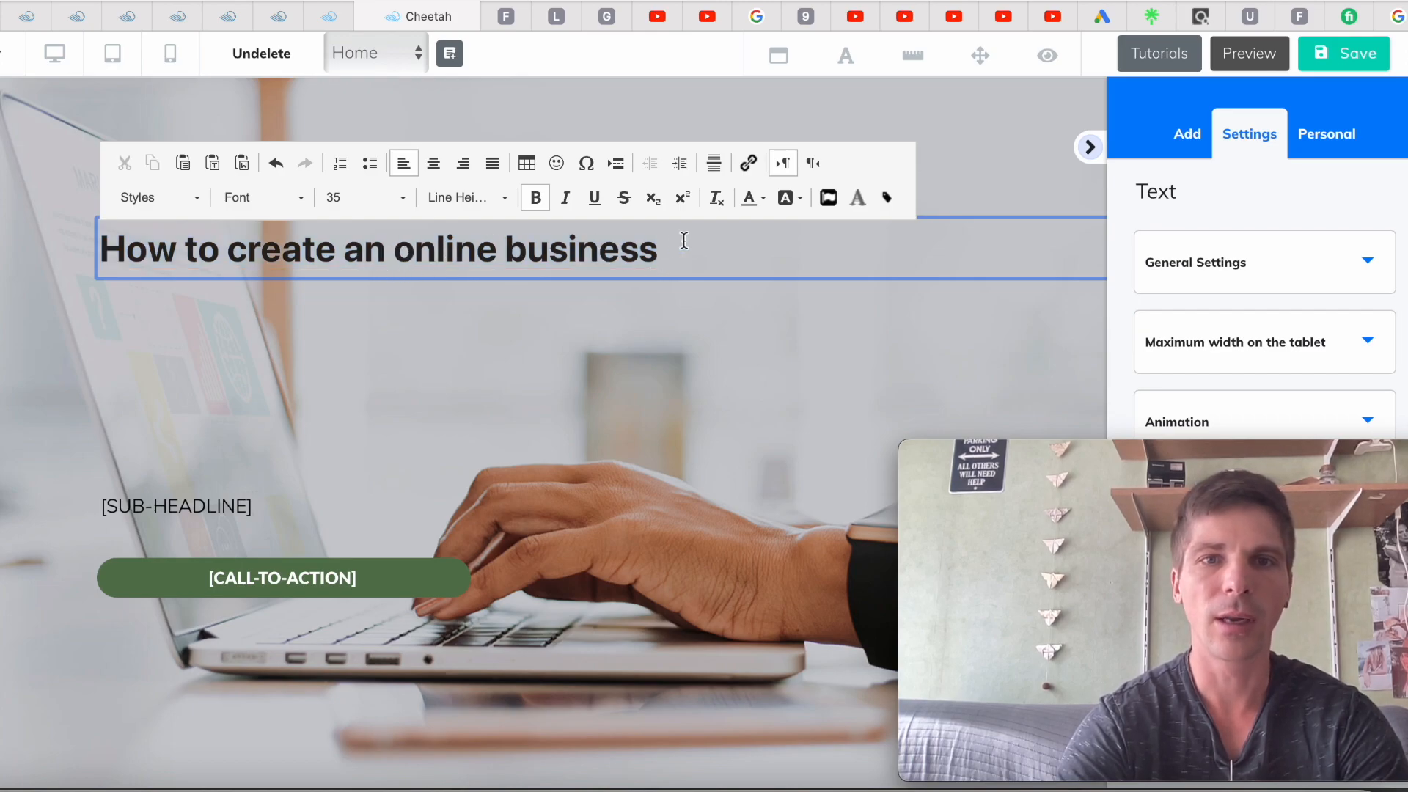
type("easly")
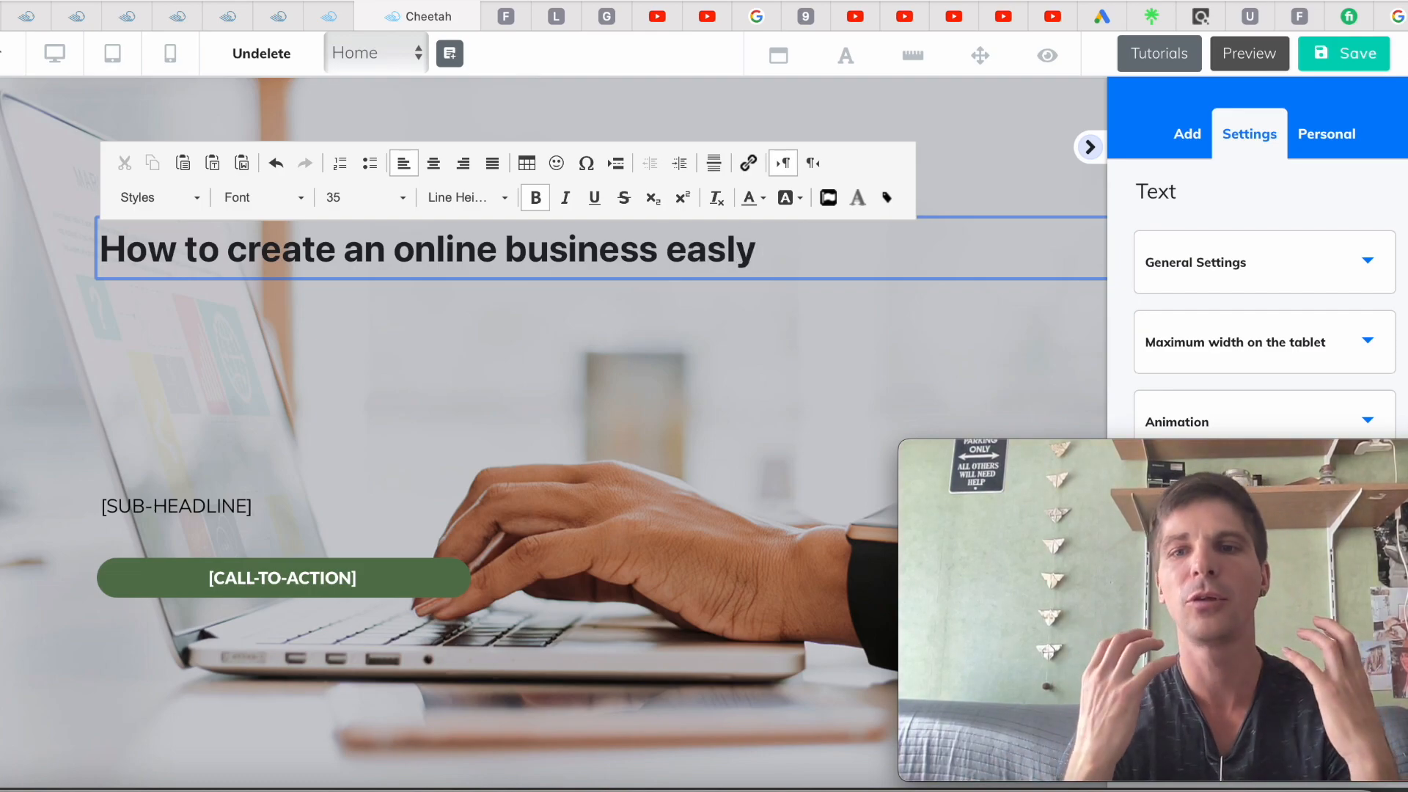
left_click_drag(770, 253, 675, 251)
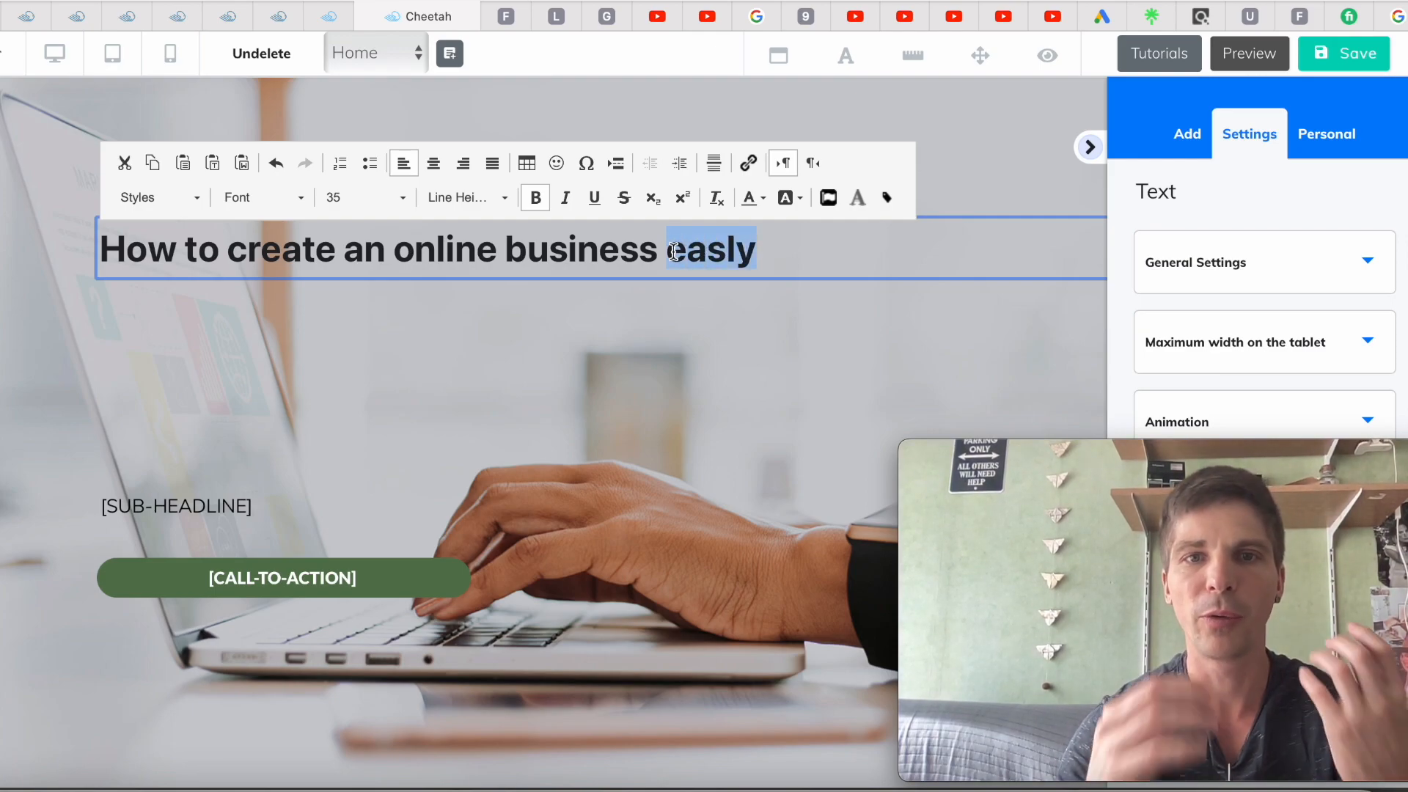
left_click(759, 204)
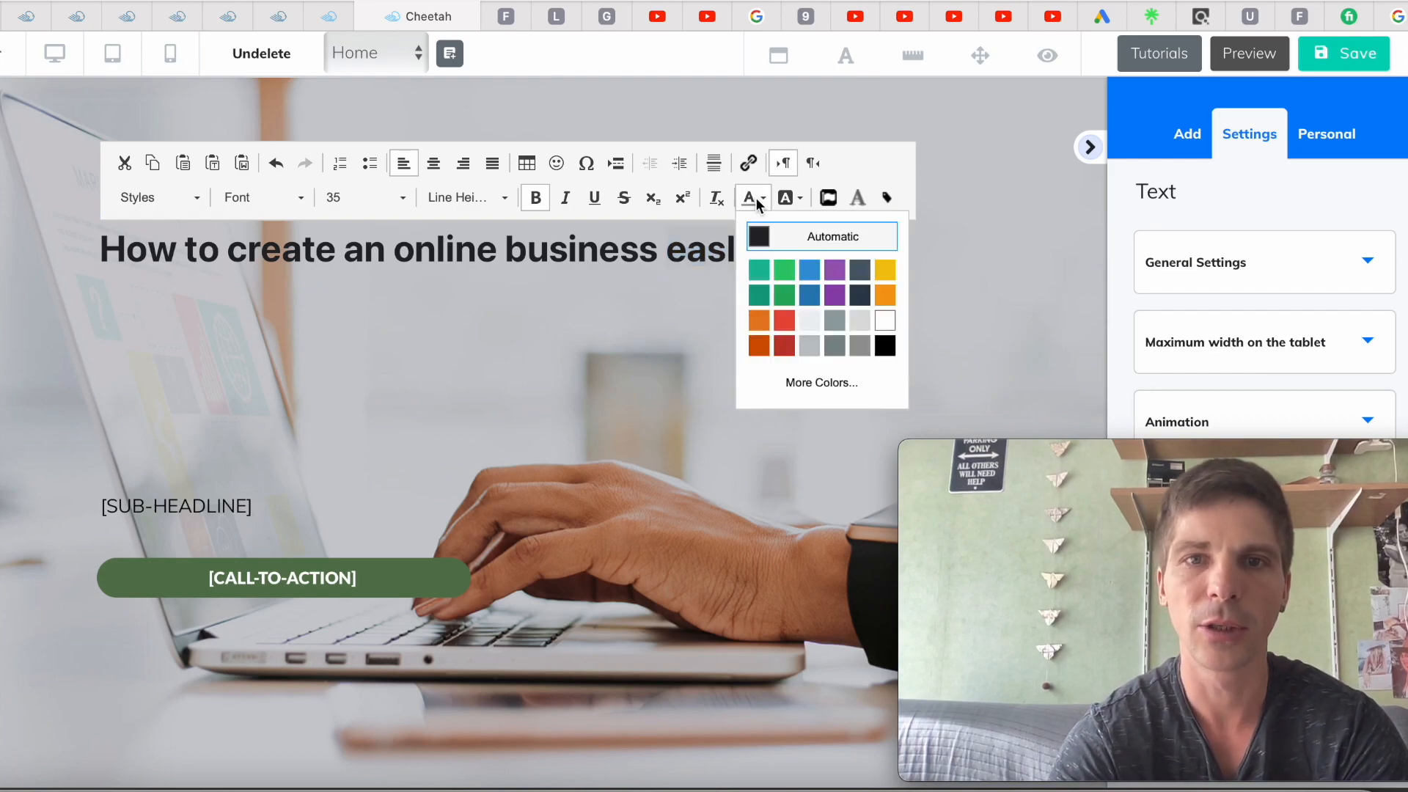
left_click(782, 324)
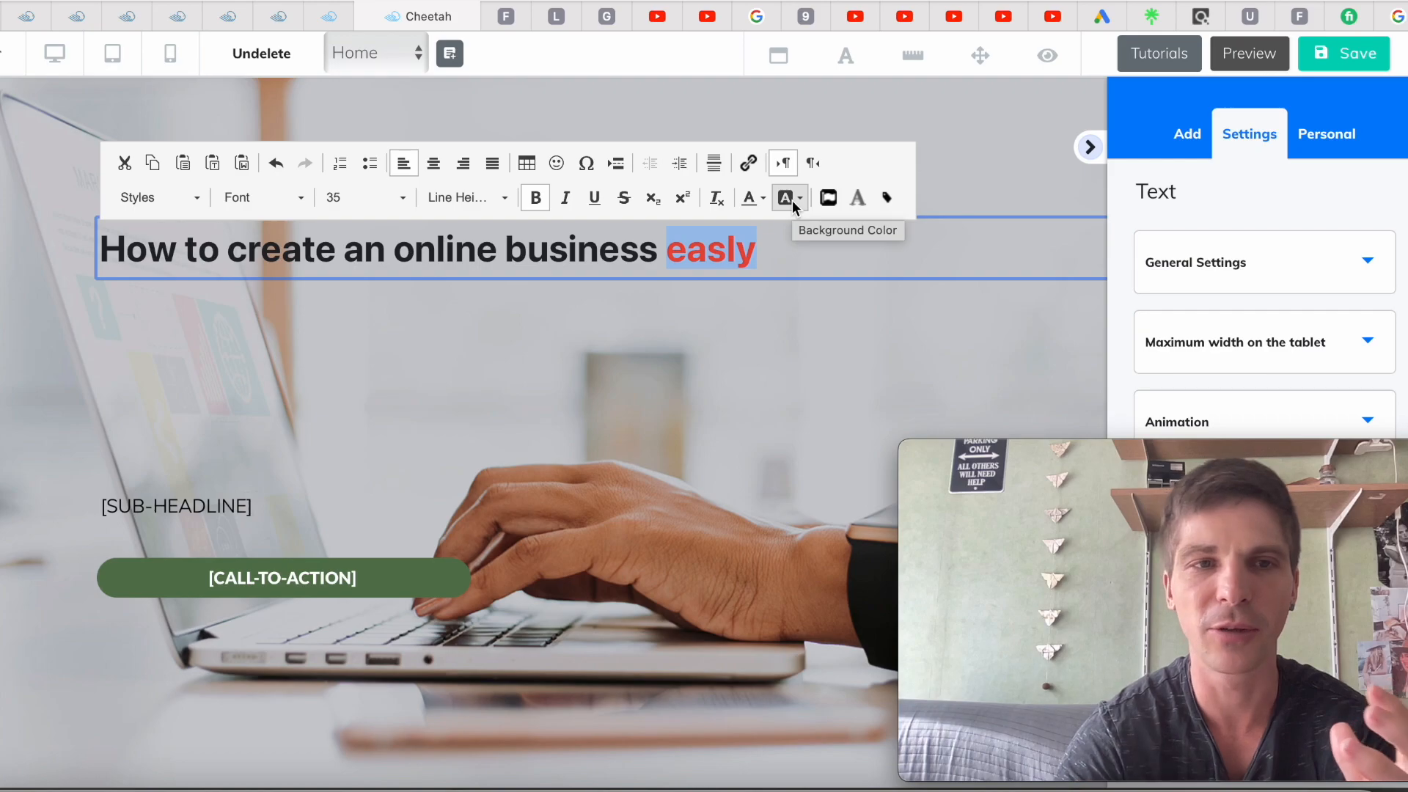
left_click(698, 324)
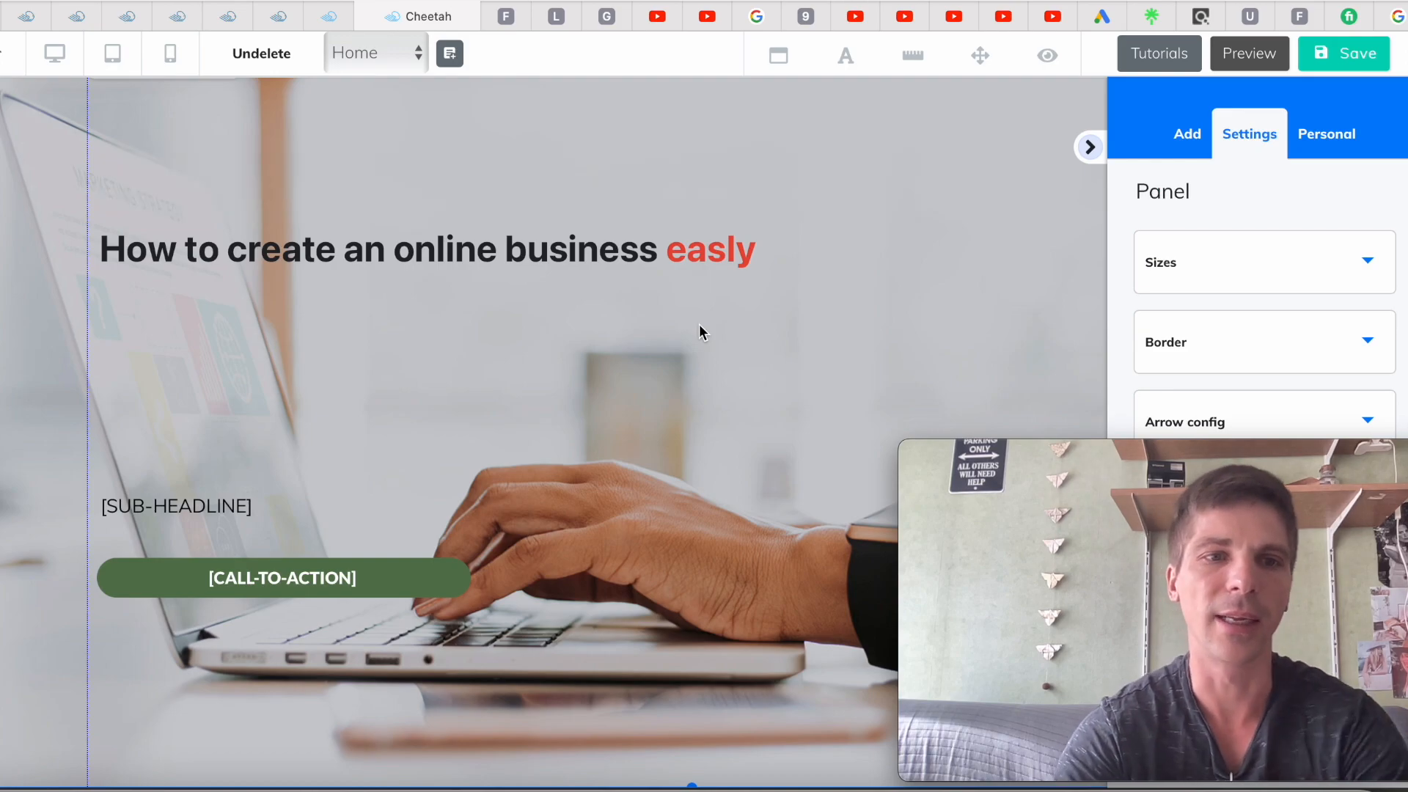
Delete the [SUB-HEADLINE] text and the [CALL-TO-ACTION] button from the hero image
left_click(168, 513)
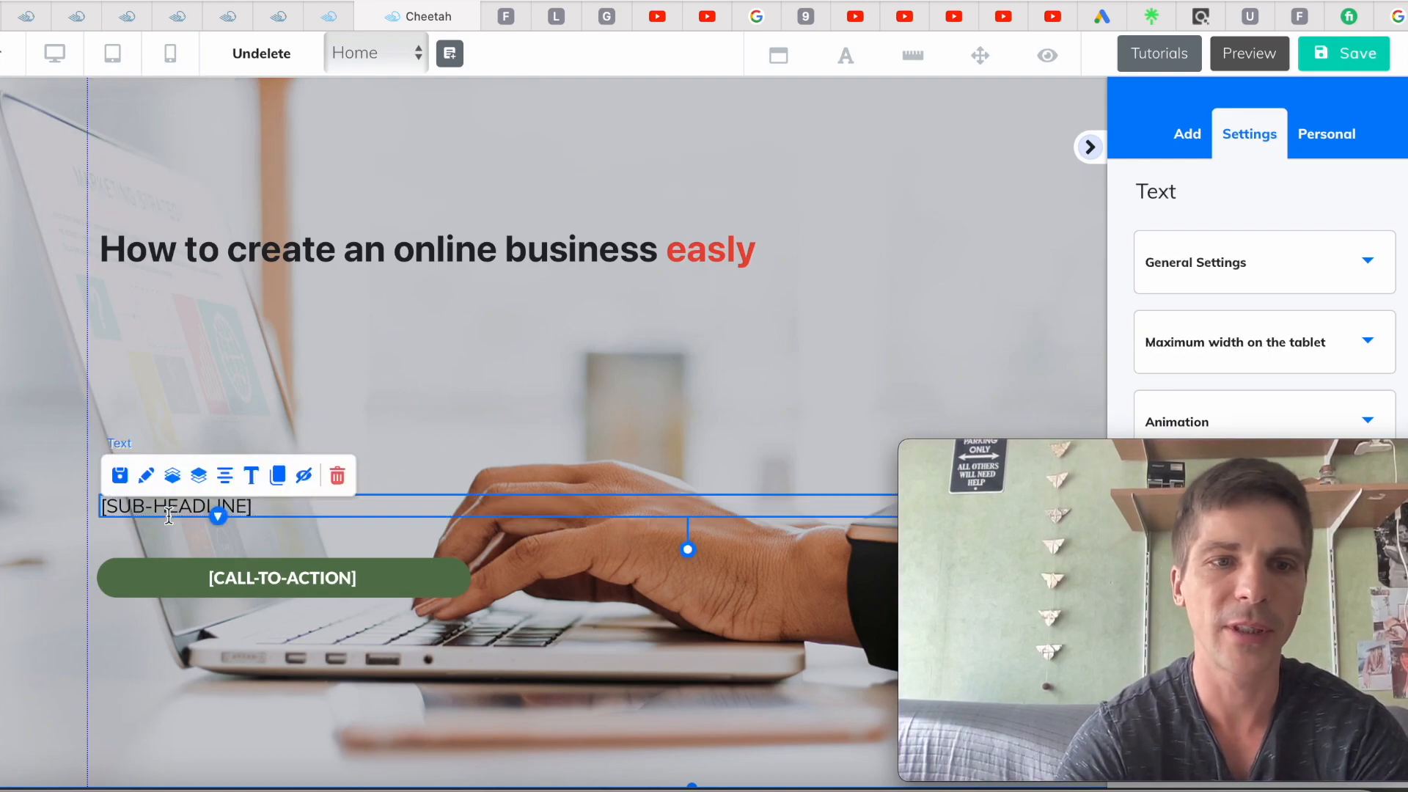
left_click(338, 478)
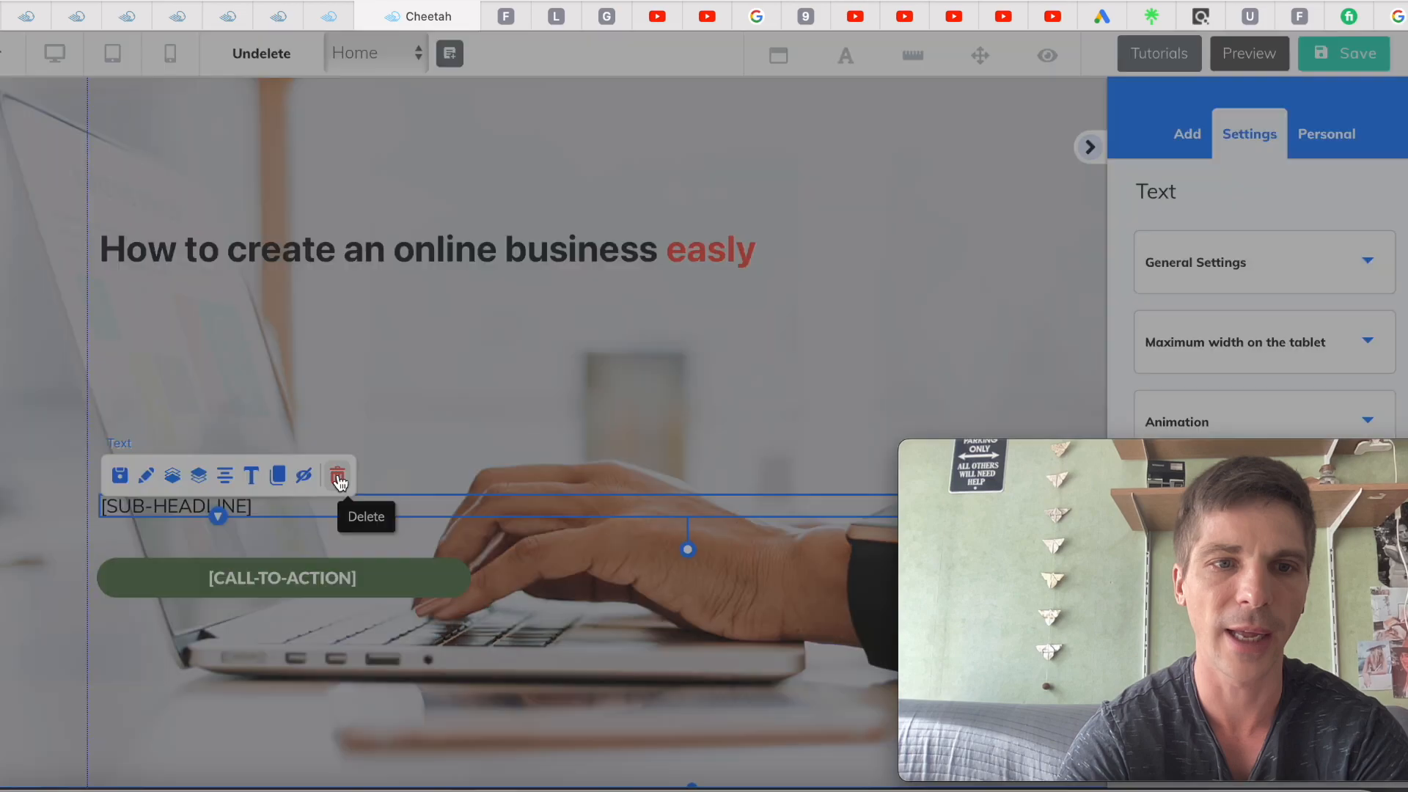
left_click(811, 473)
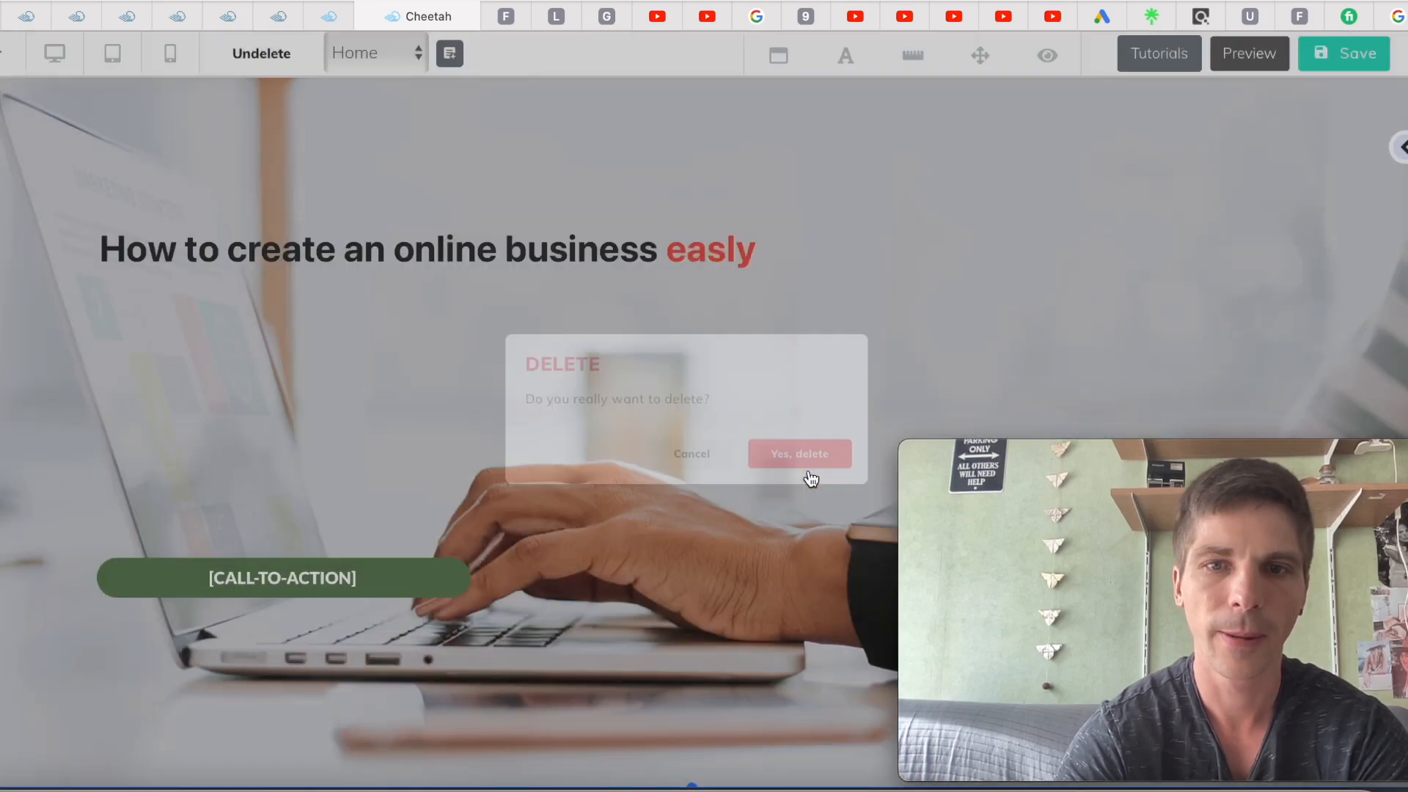
left_click(358, 578)
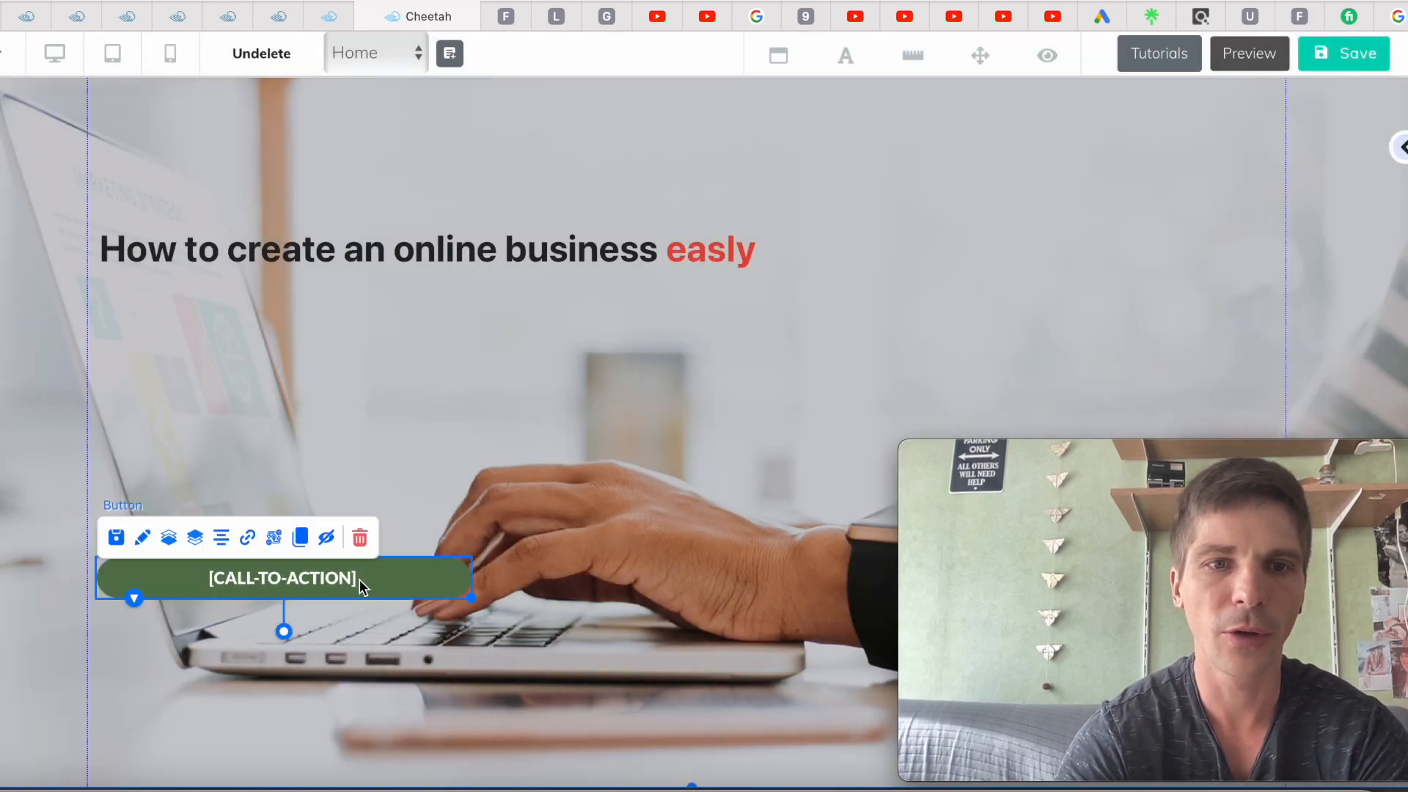
left_click(360, 539)
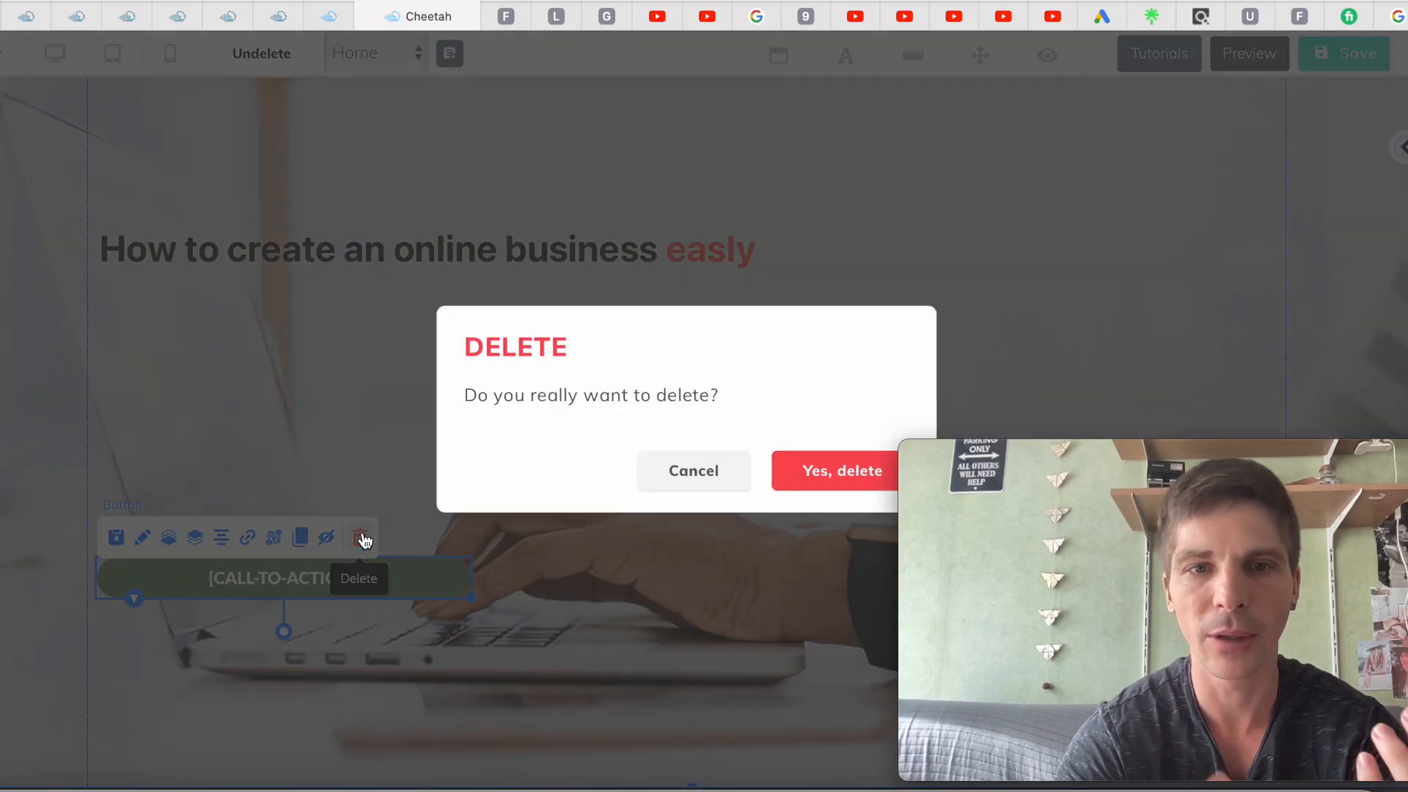
left_click(859, 475)
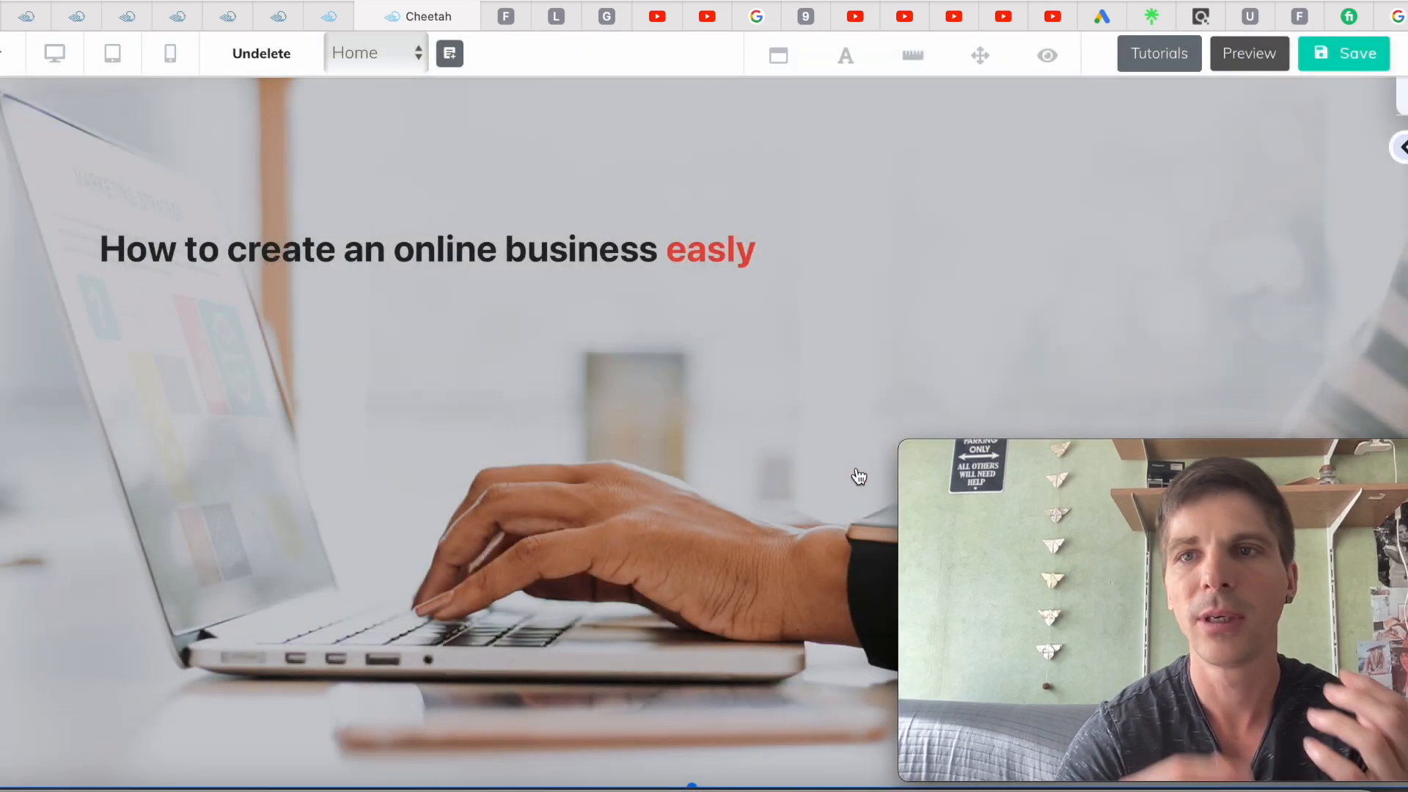
left_click(1402, 149)
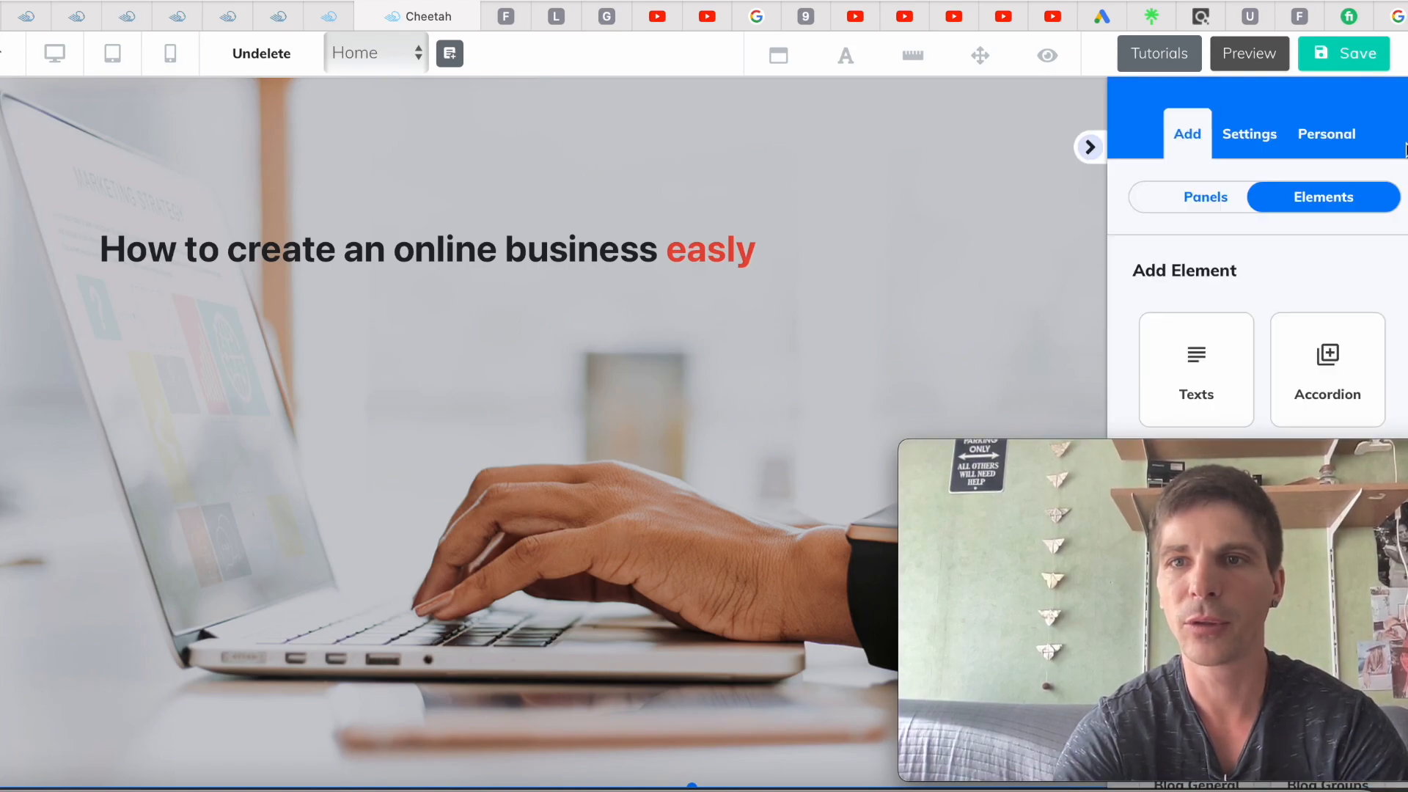
left_click_drag(1160, 453, 211, 468)
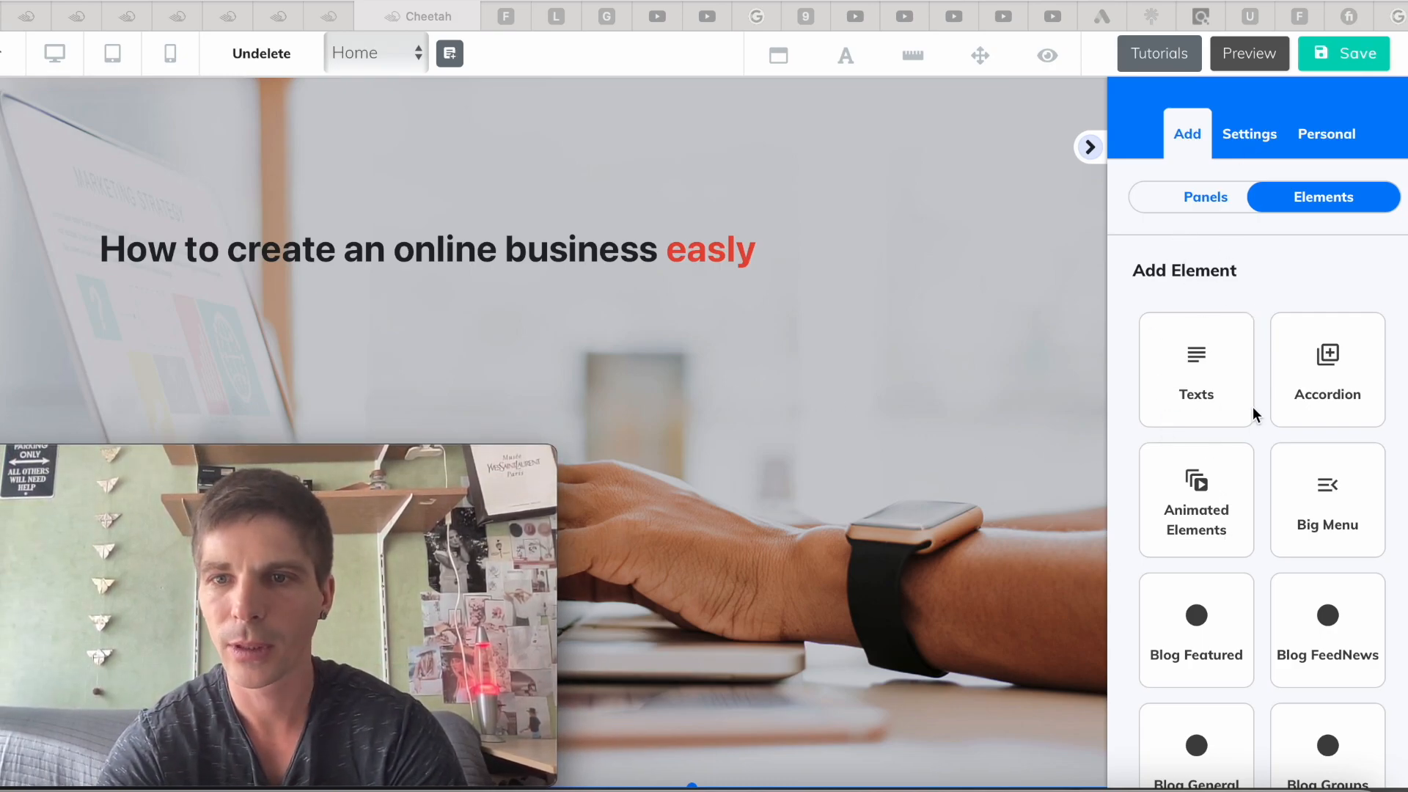
scroll(1253, 412, "down", 6)
scroll(1253, 411, "down", 2)
scroll(1252, 412, "up", 8)
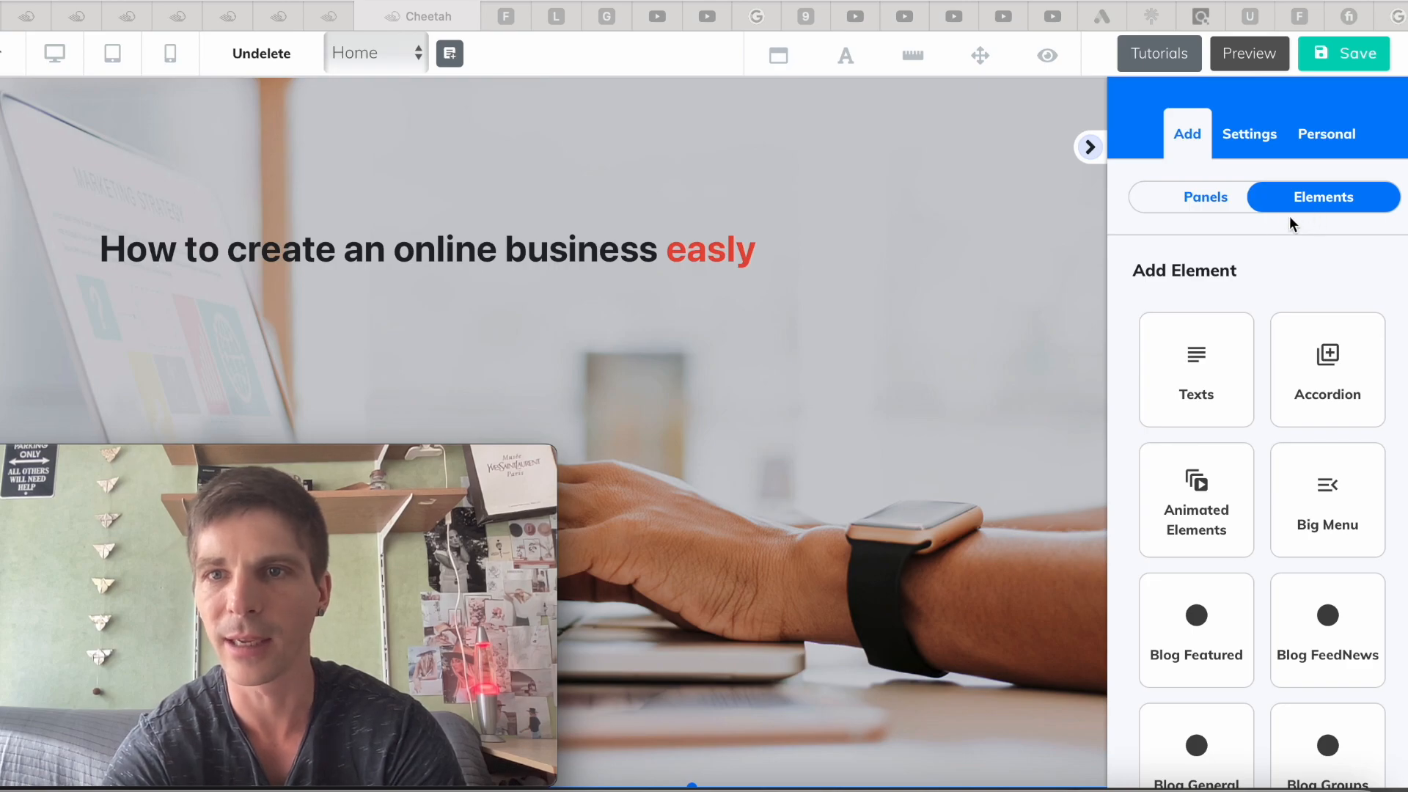
left_click(1199, 202)
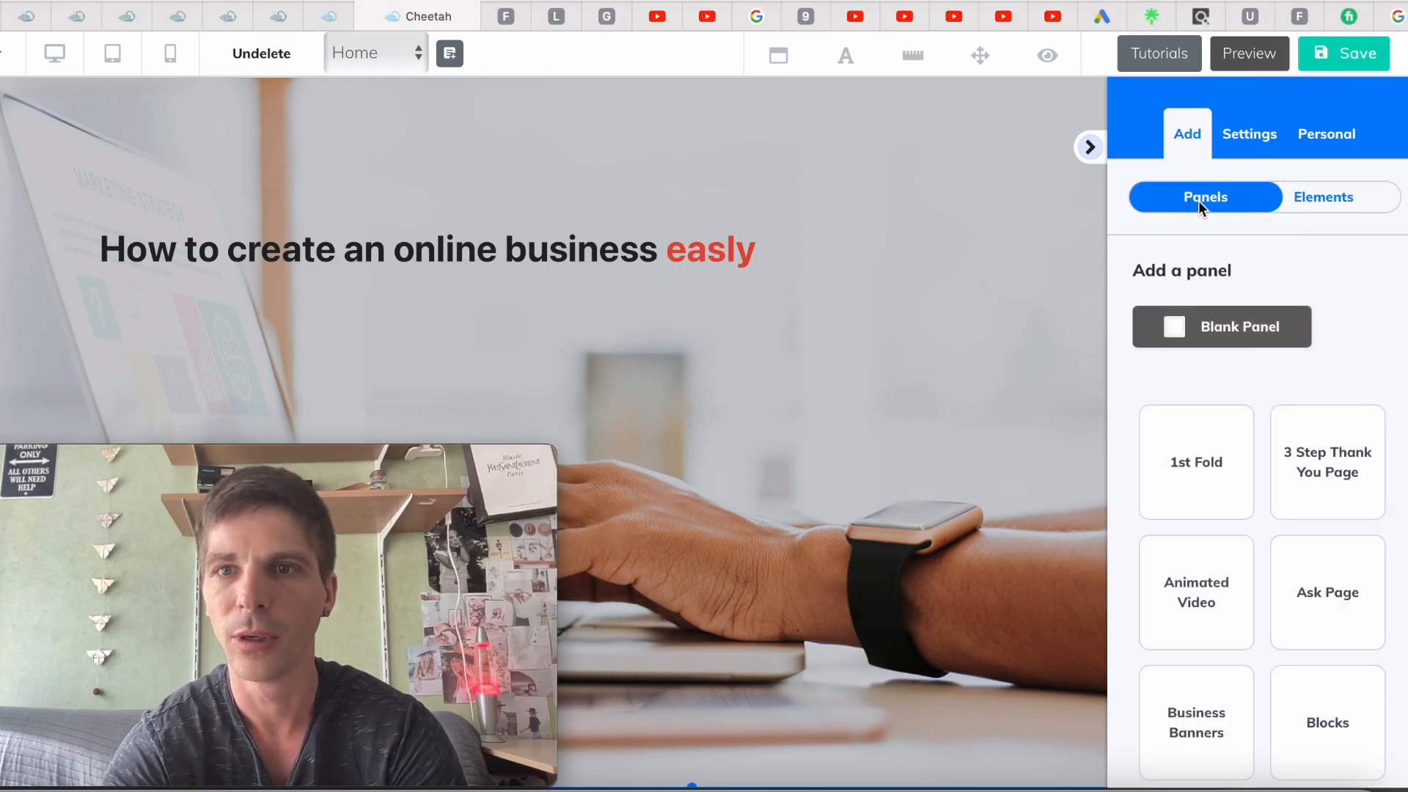
left_click(1318, 209)
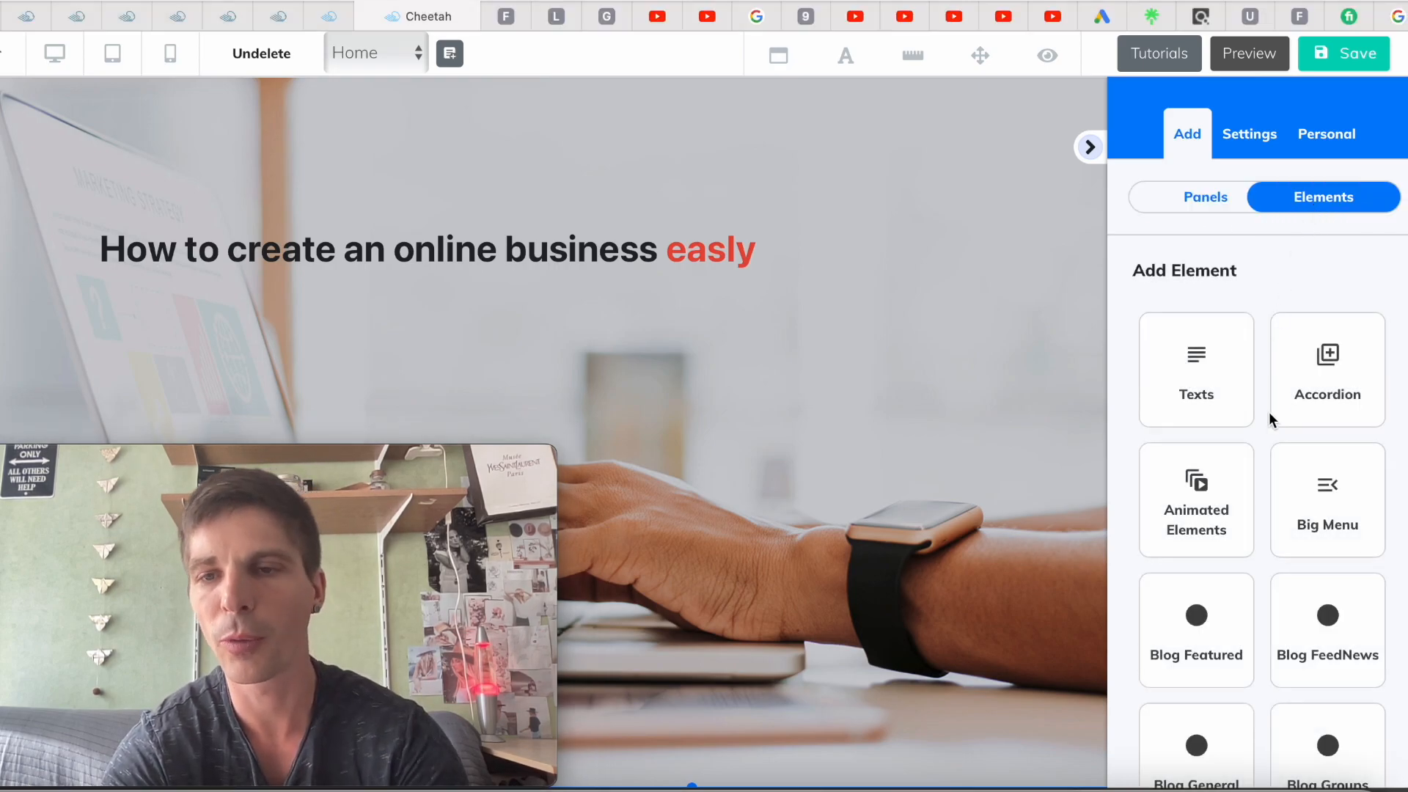
scroll(1268, 412, "down", 1)
scroll(1268, 411, "down", 1)
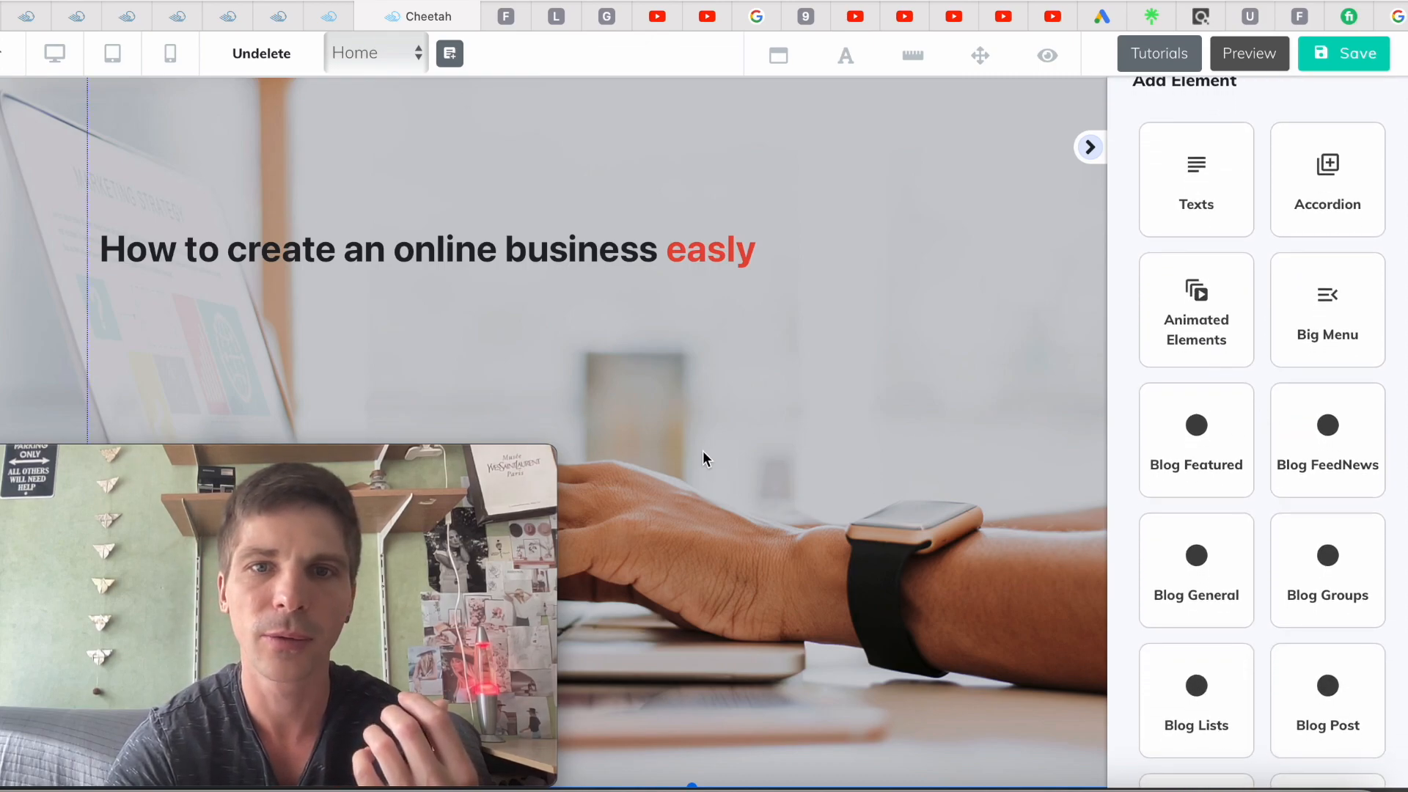
left_click(680, 366)
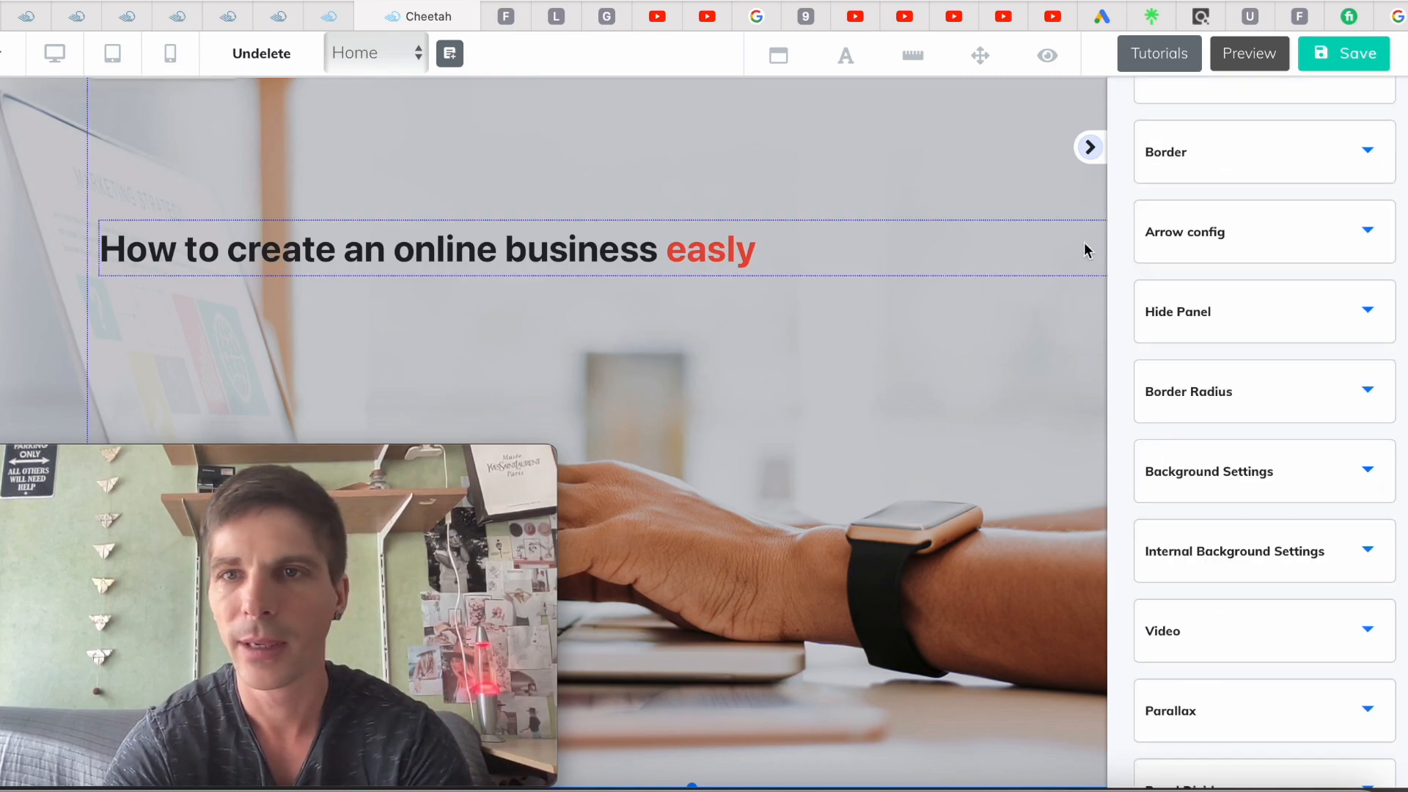
scroll(1145, 221, "up", 3)
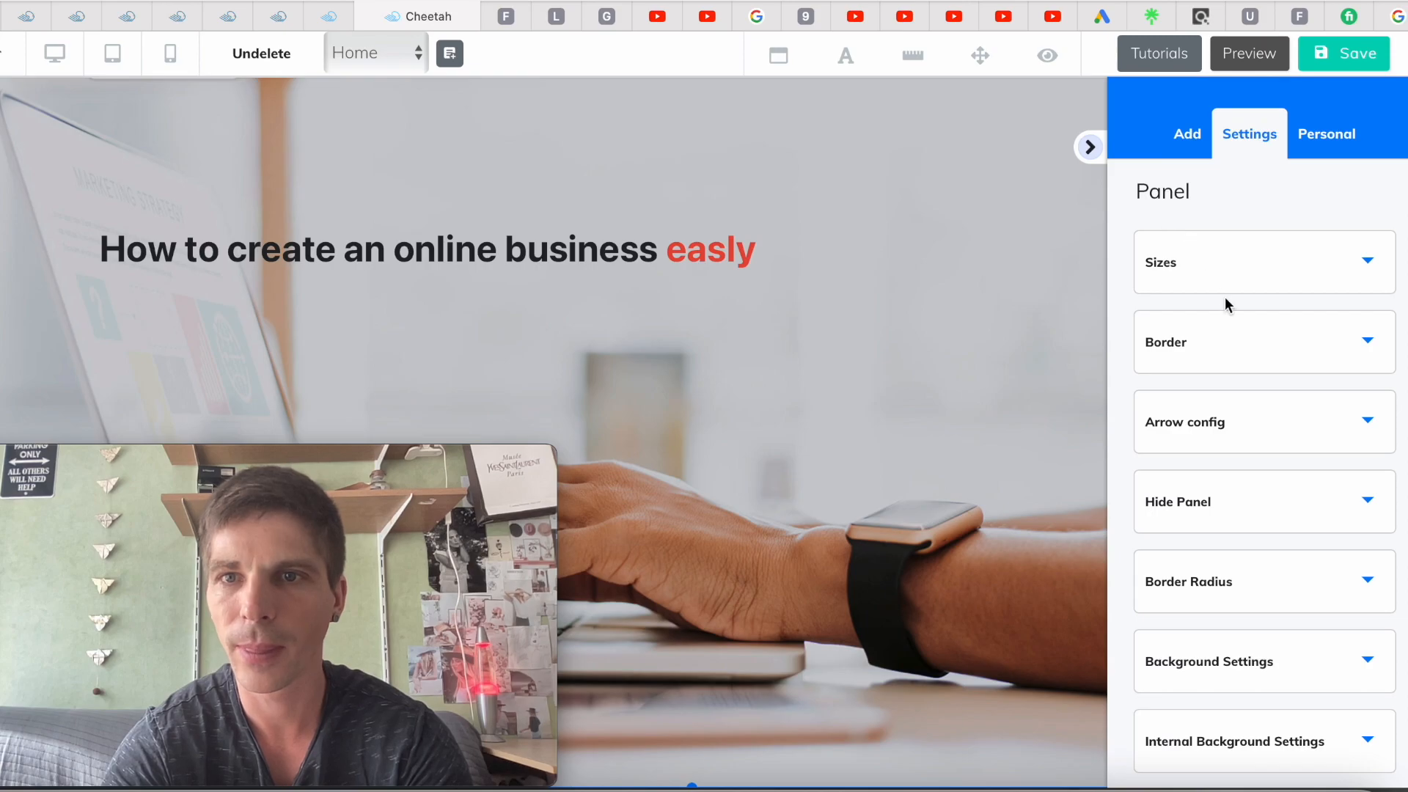
left_click(1187, 138)
left_click(1270, 193)
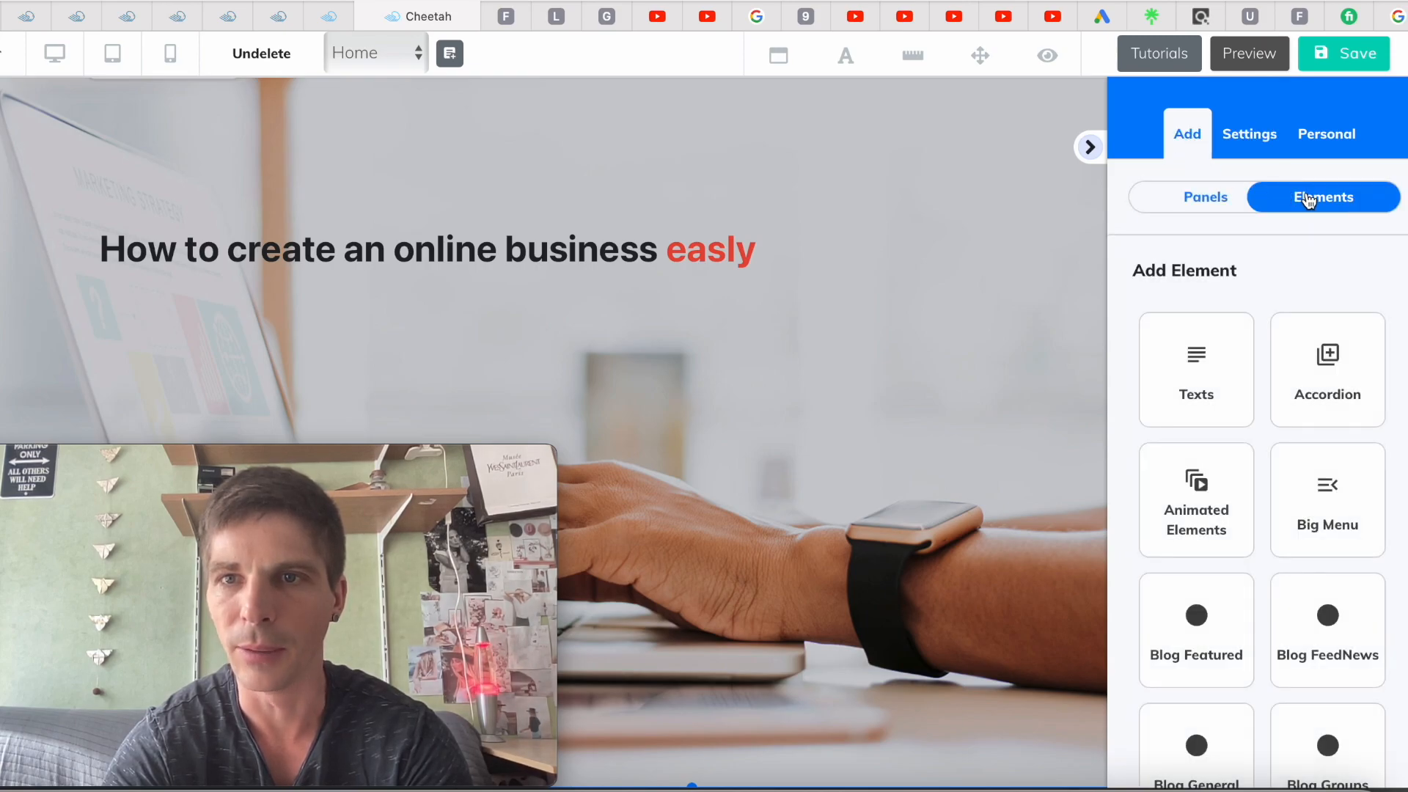
scroll(1249, 369, "down", 6)
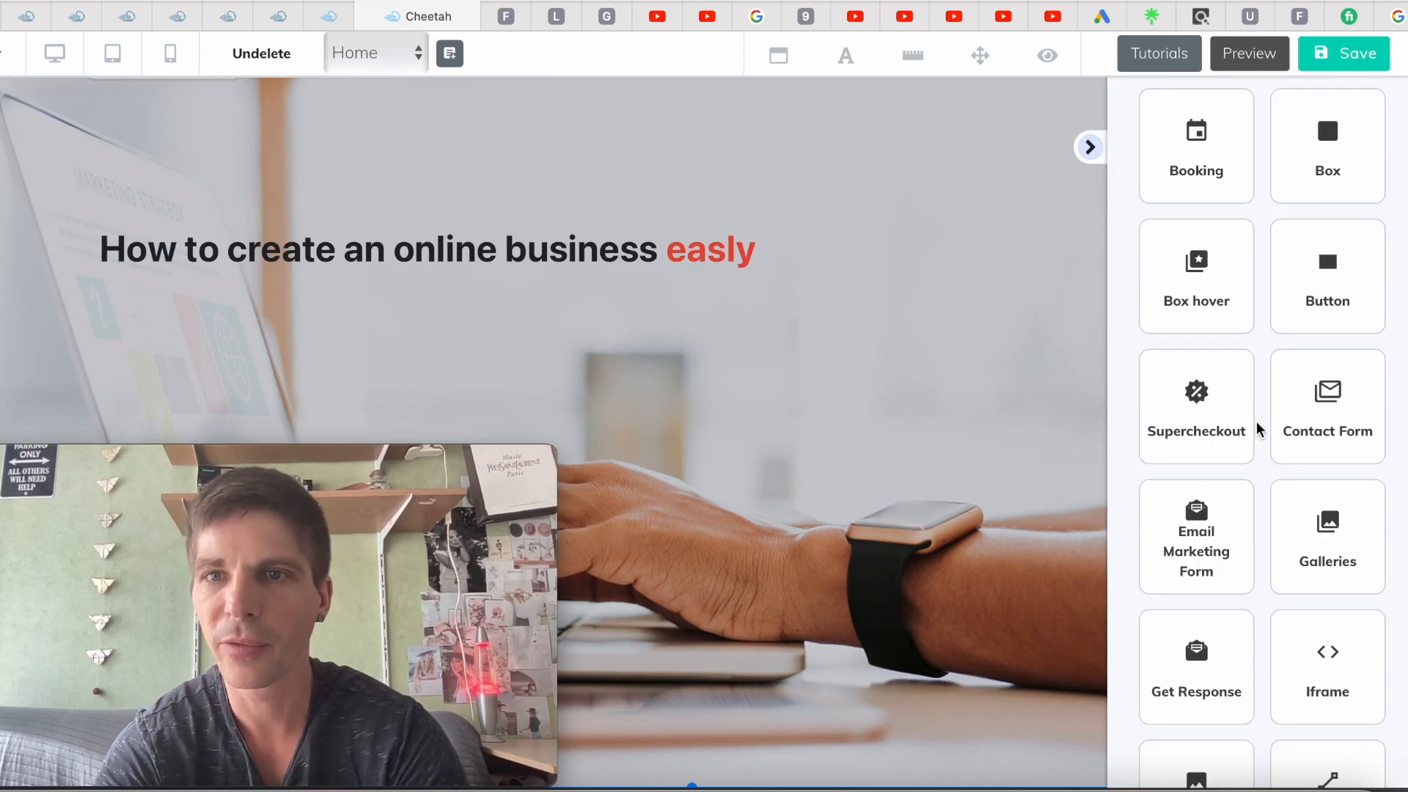
scroll(1259, 429, "down", 1)
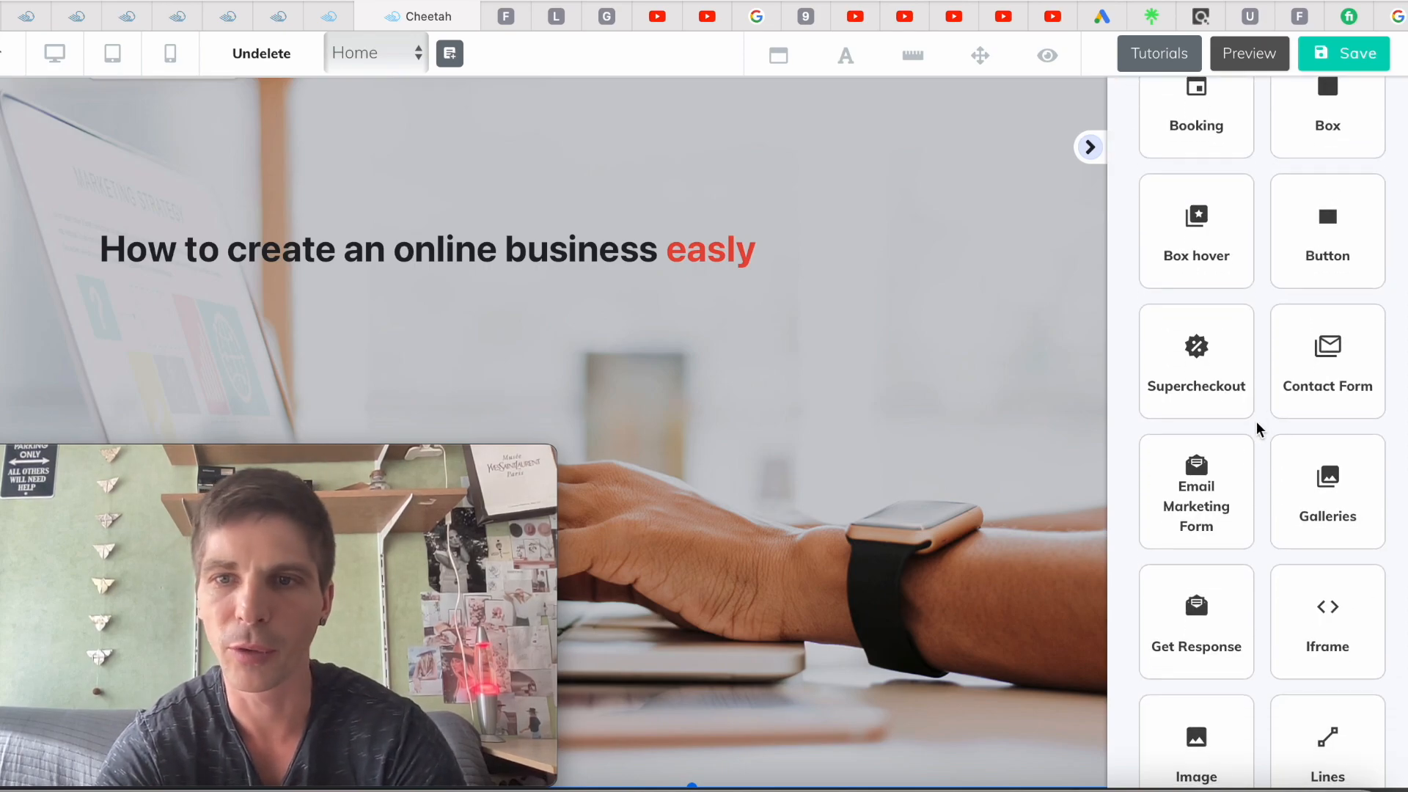
scroll(1258, 429, "down", 2)
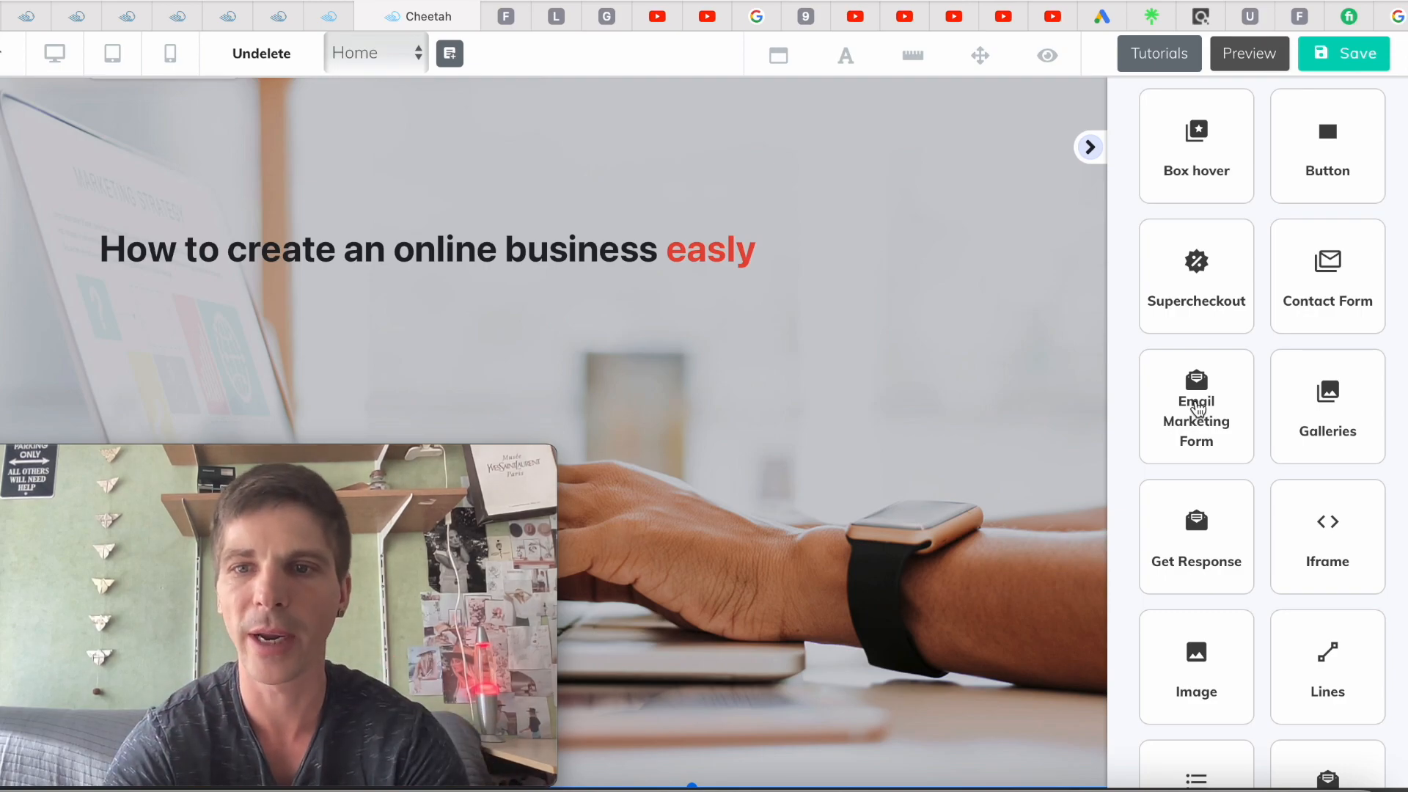
Place the green-button email opt-in form below the headline and start a new MailingBoss 5.0 list
left_click(1199, 408)
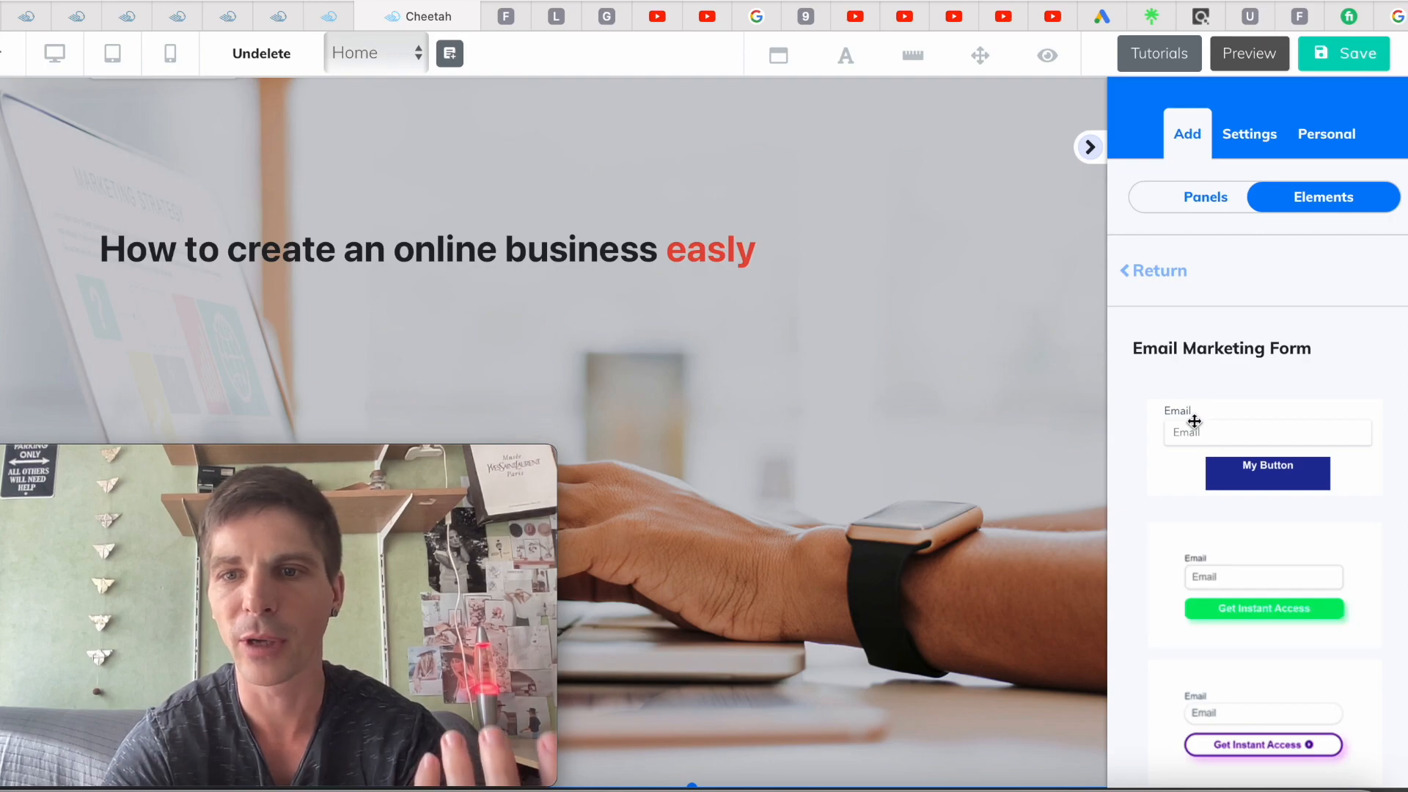
scroll(1188, 475, "down", 2)
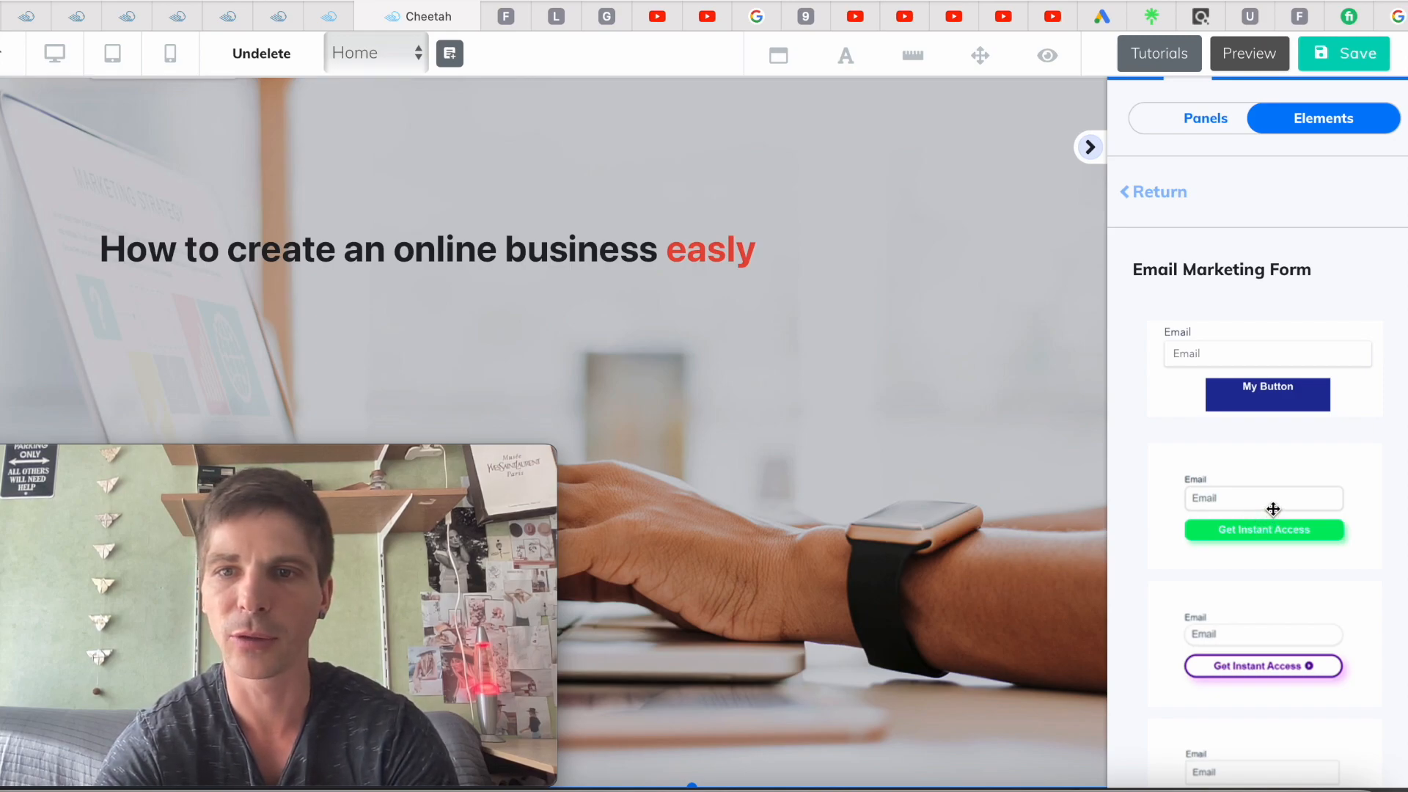
left_click_drag(1273, 503, 220, 387)
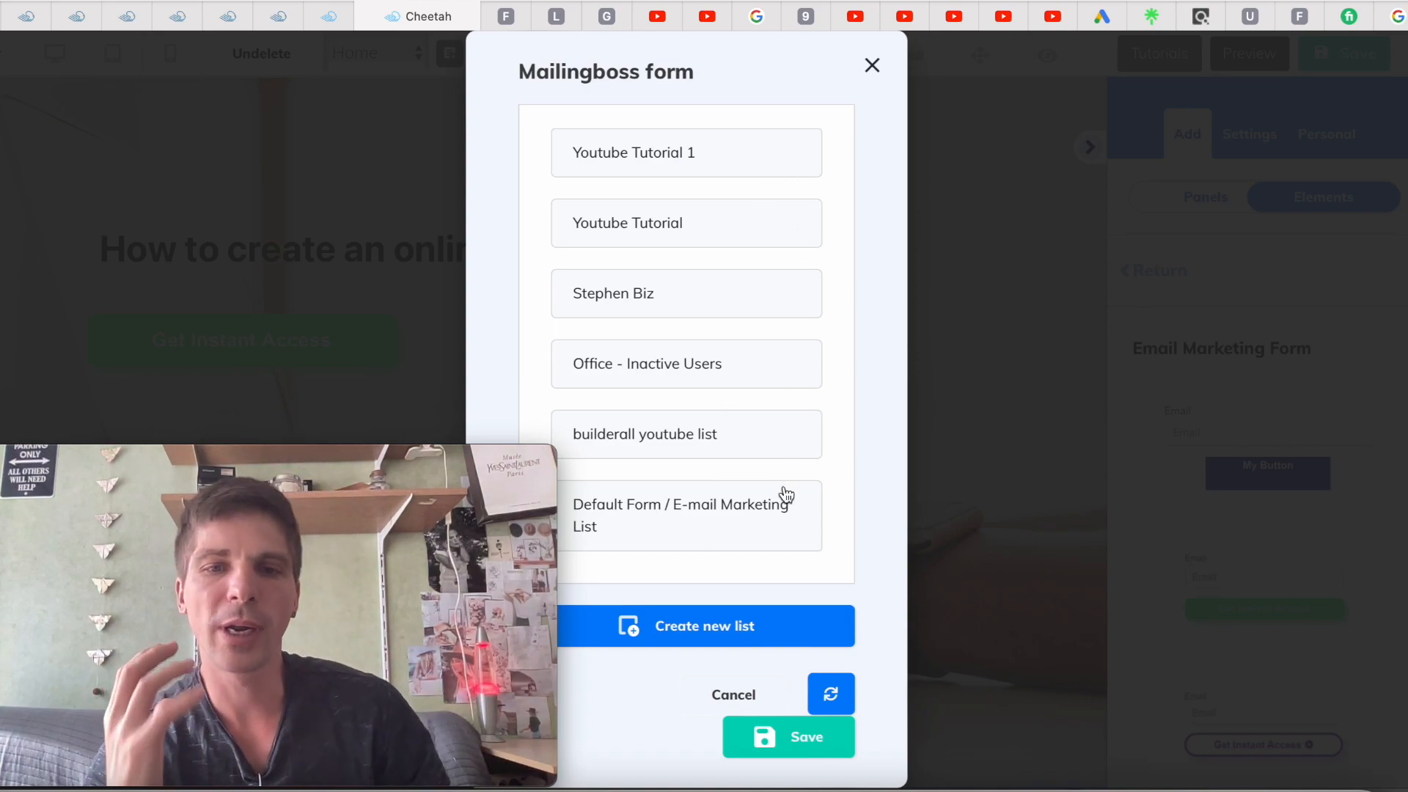
left_click(652, 633)
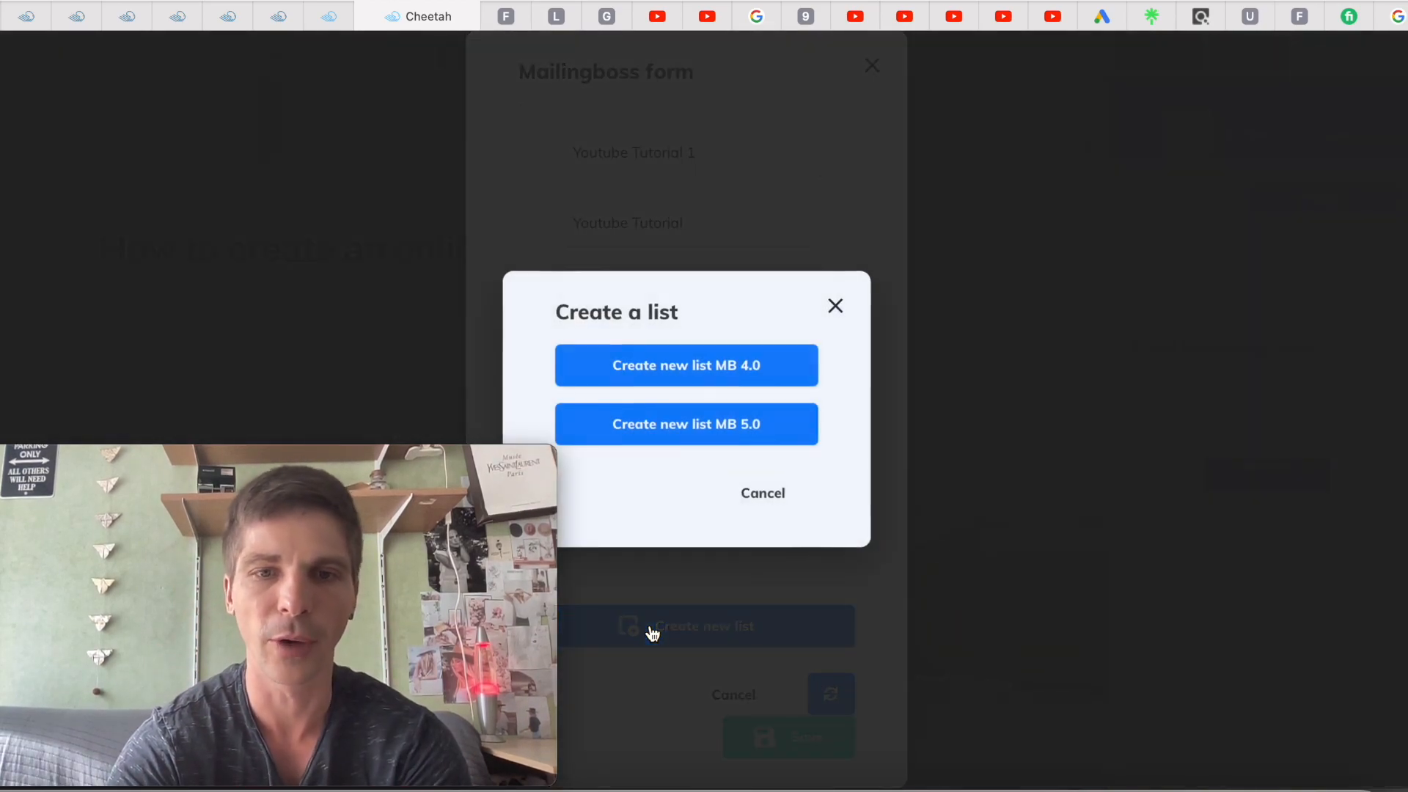
left_click(692, 437)
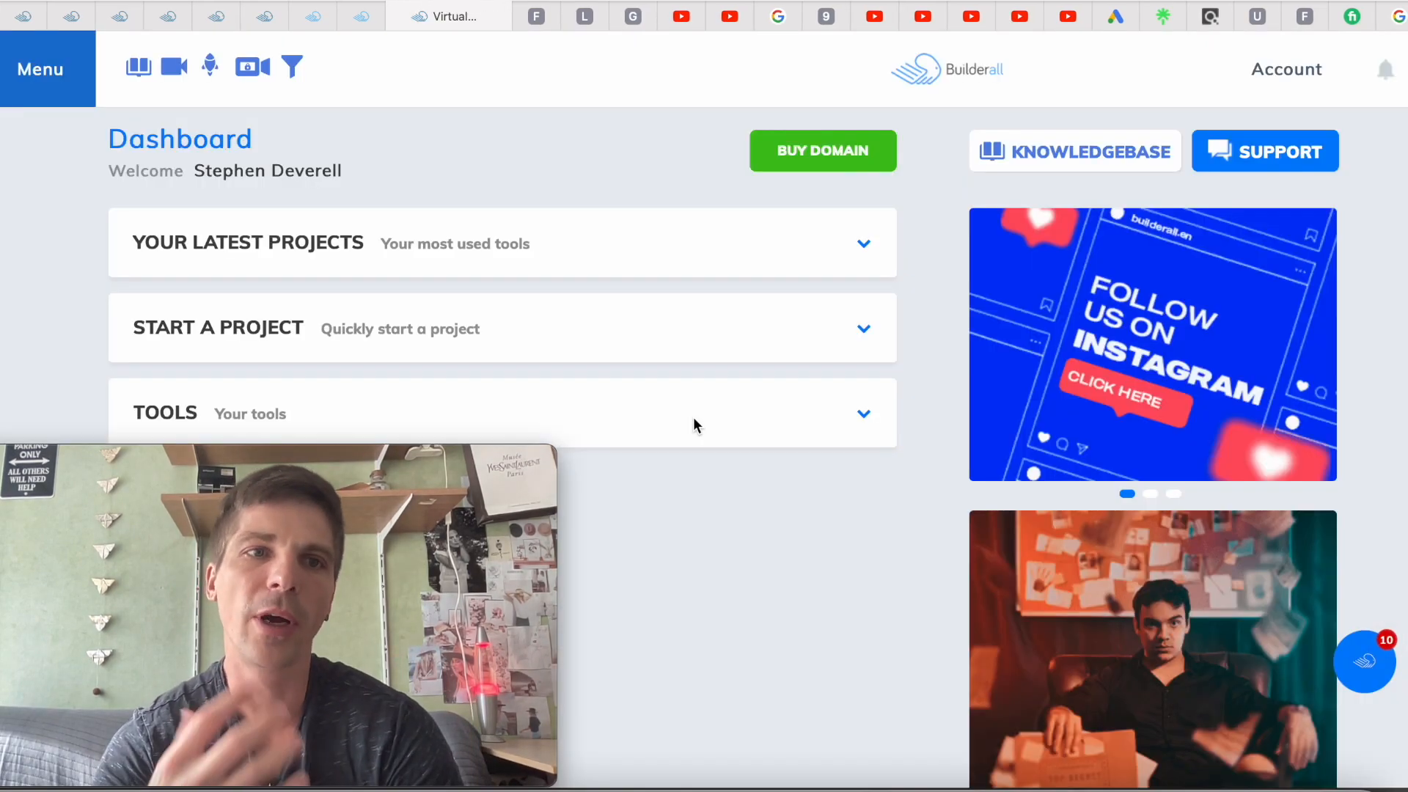
Launch MailingBoss from the Builderall dashboard's Tools collection
left_click(864, 416)
scroll(736, 471, "down", 9)
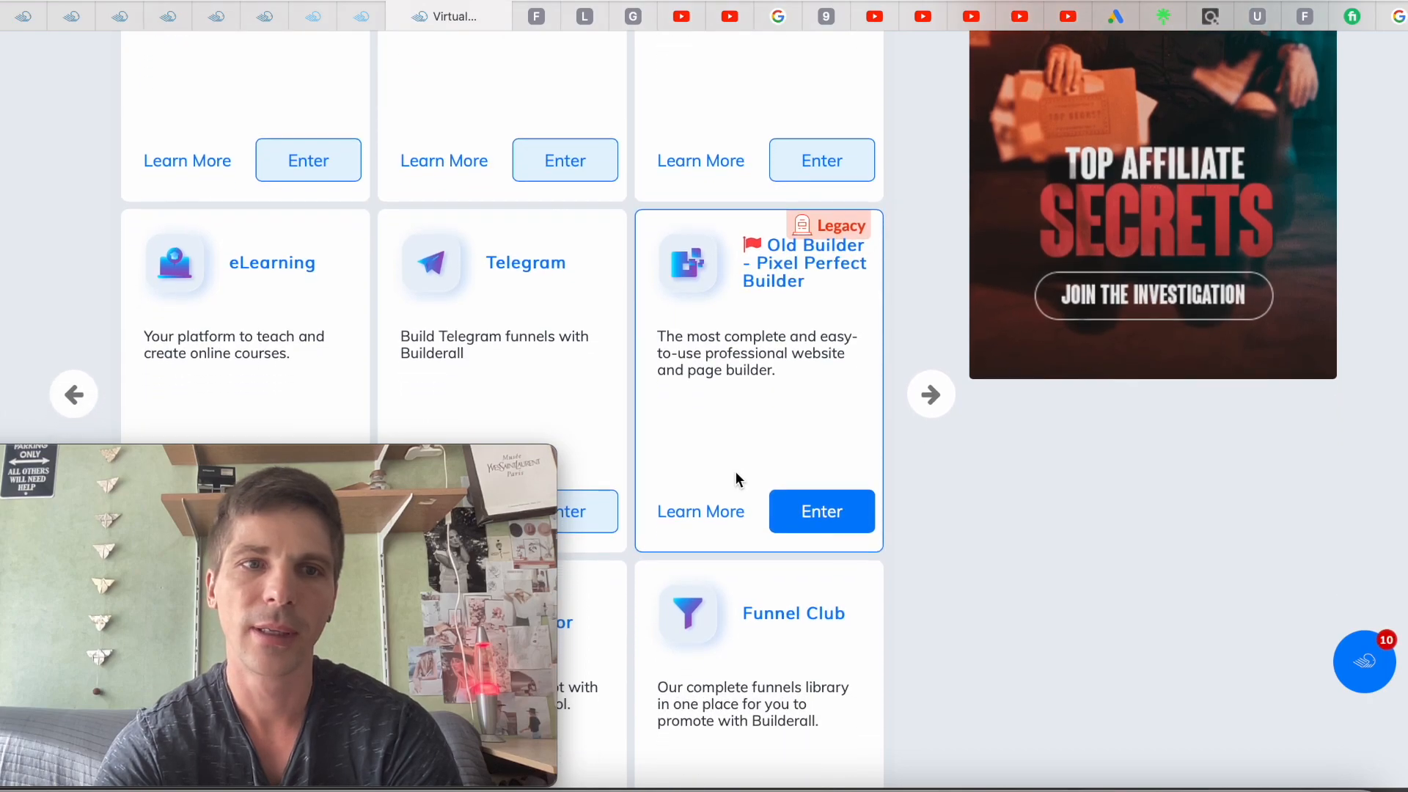
scroll(736, 478, "up", 2)
scroll(735, 471, "down", 9)
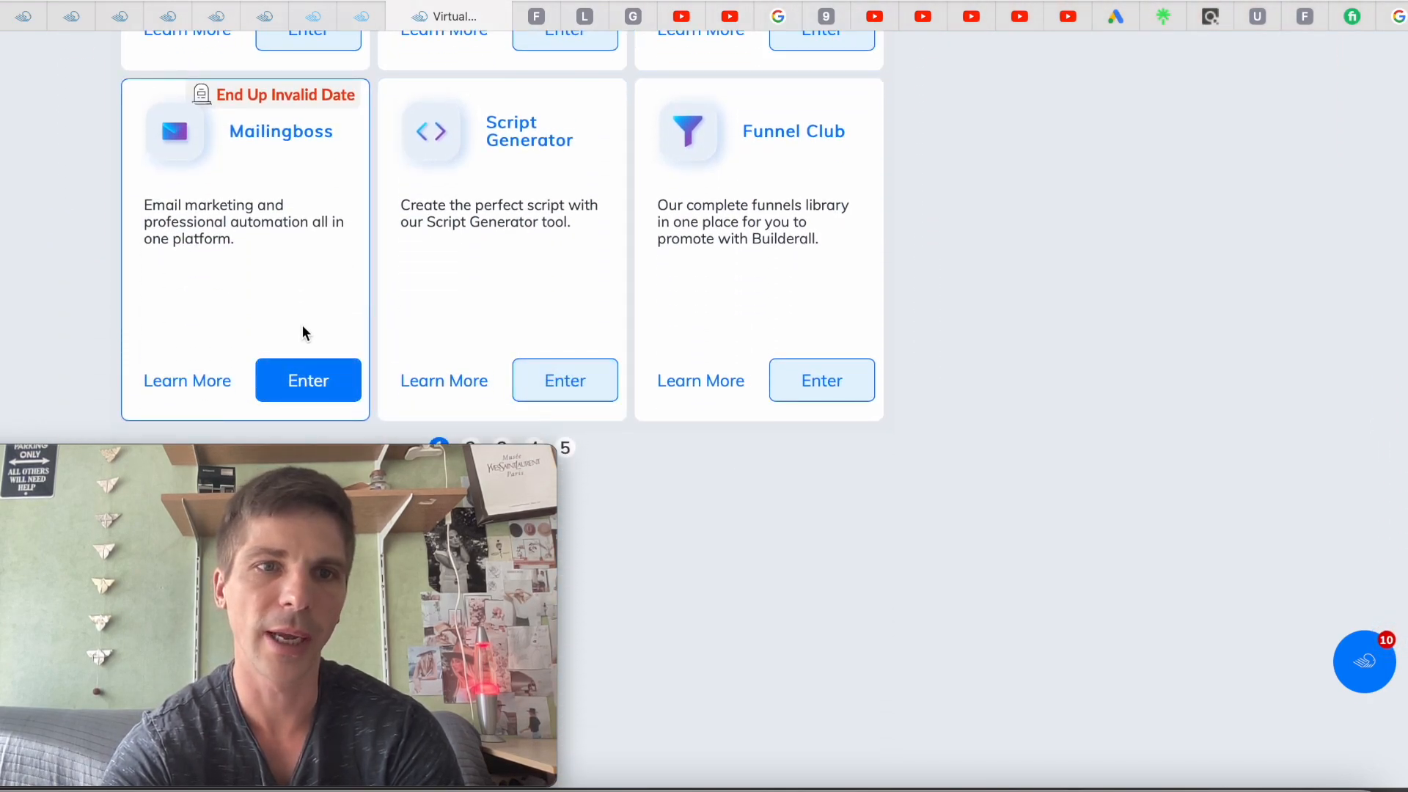
left_click(305, 395)
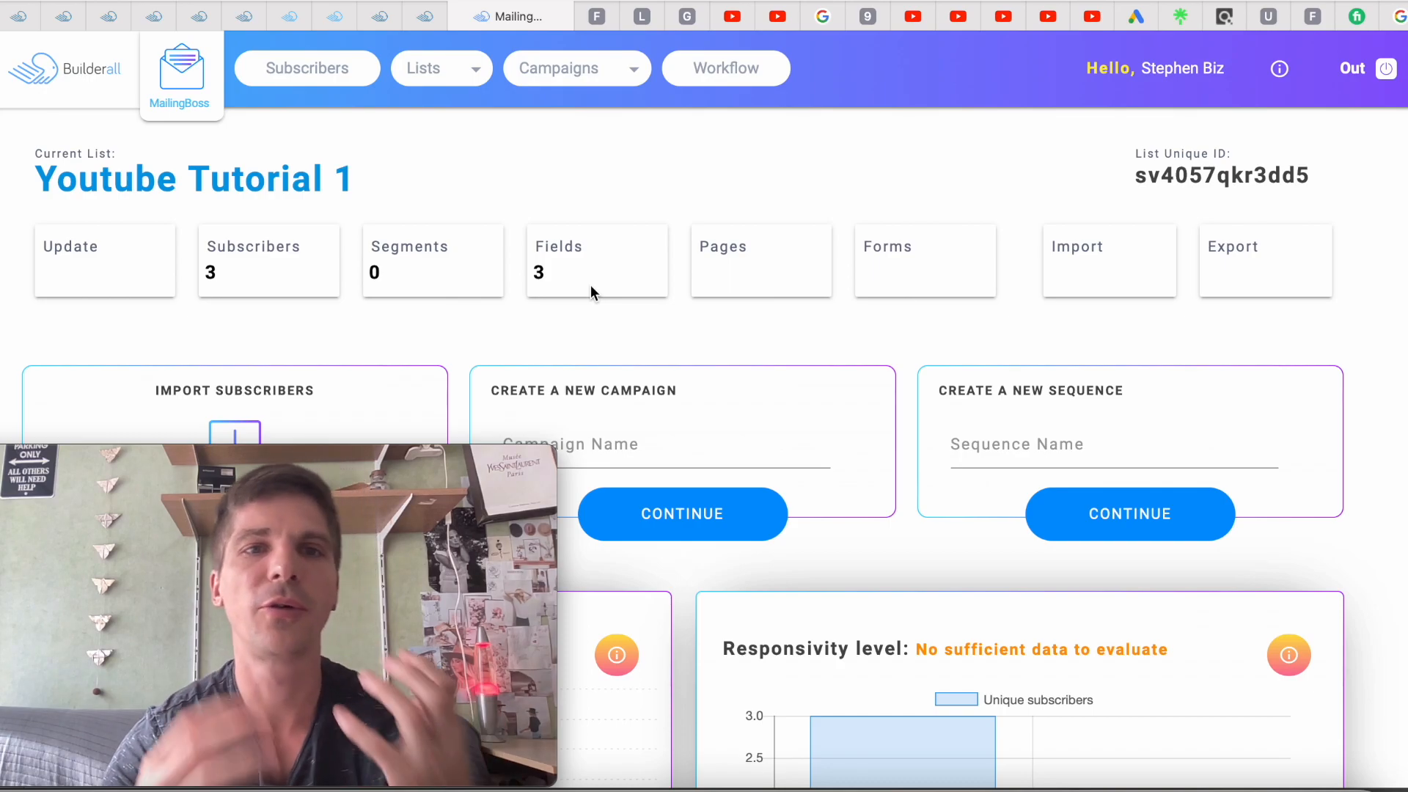
Go to the Lists overview and start a new list with Create New List
left_click(465, 69)
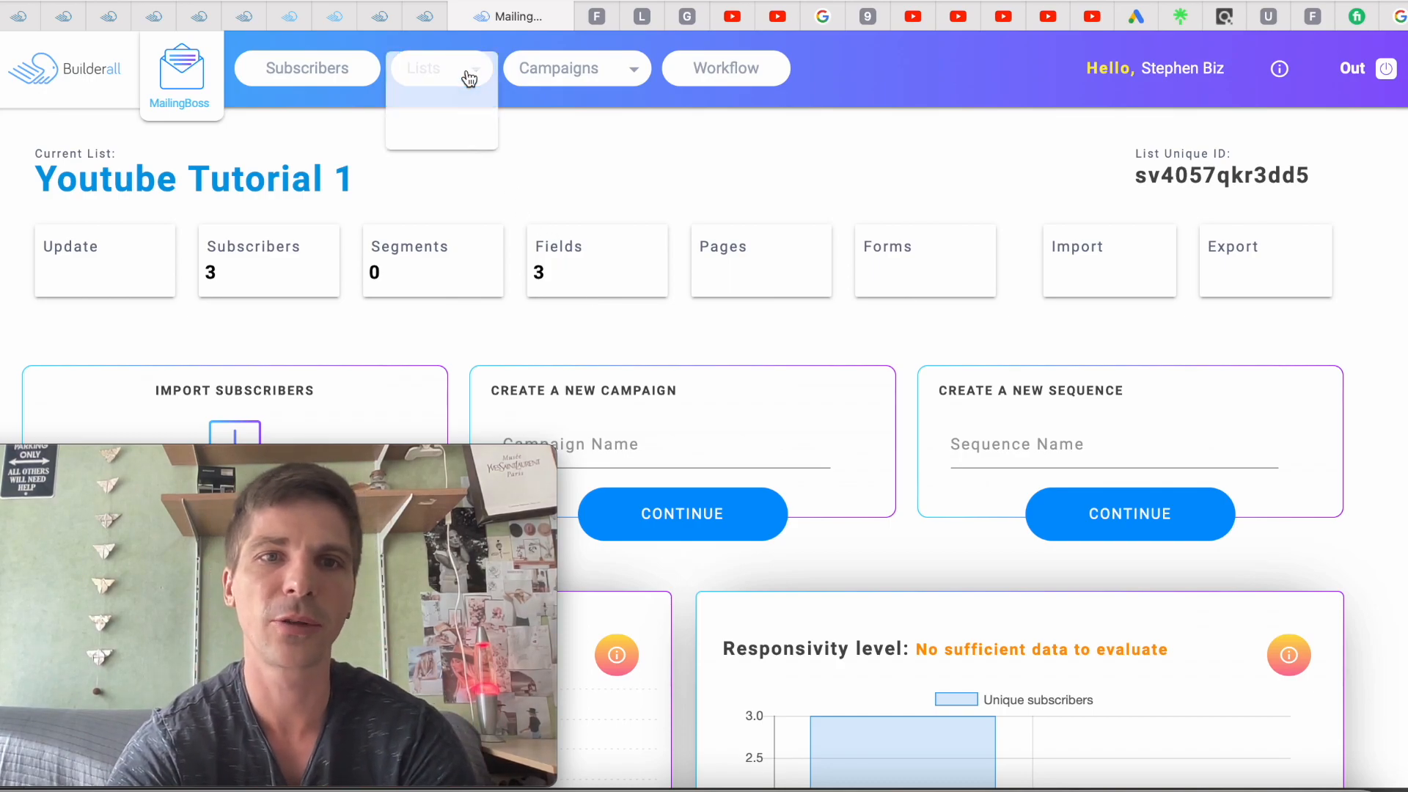
left_click(439, 78)
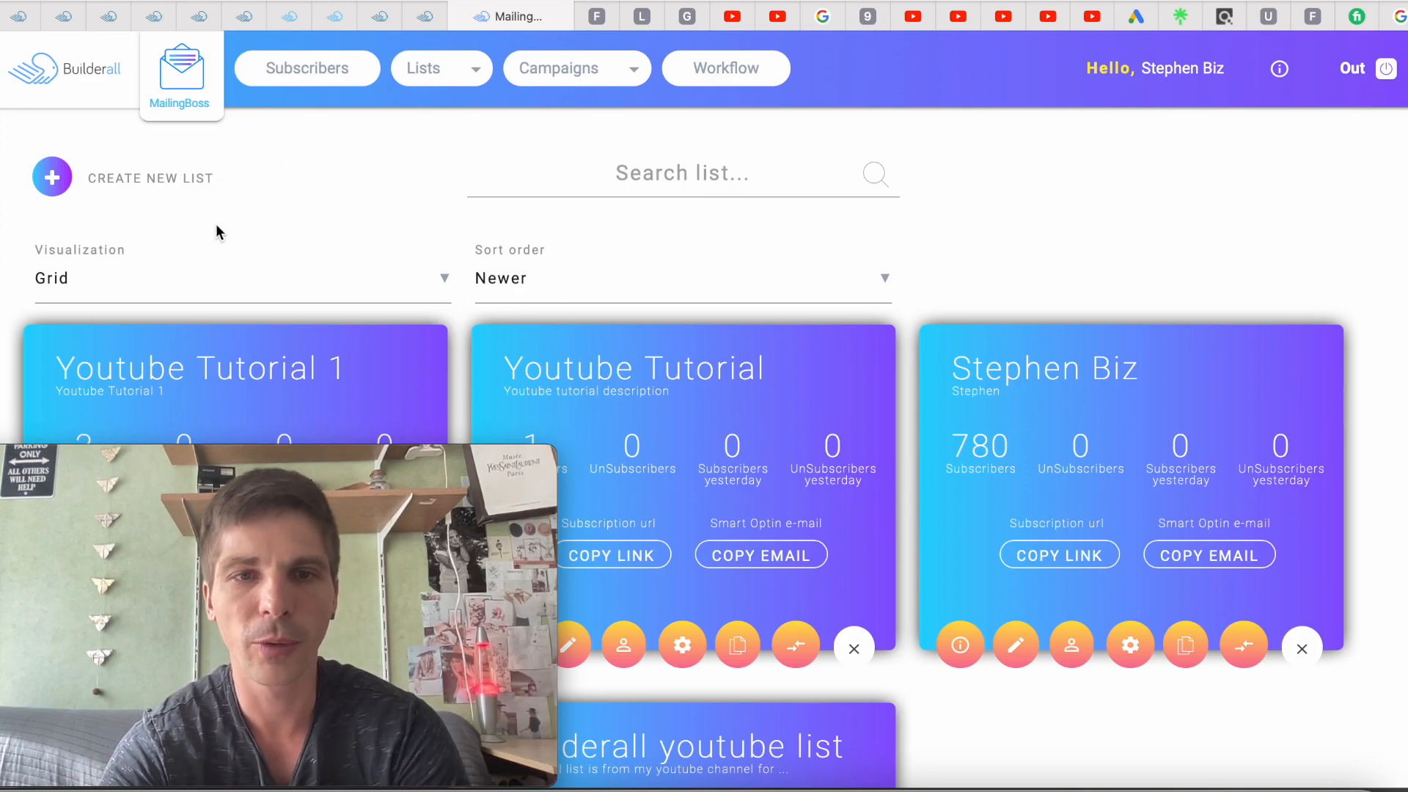
left_click(50, 183)
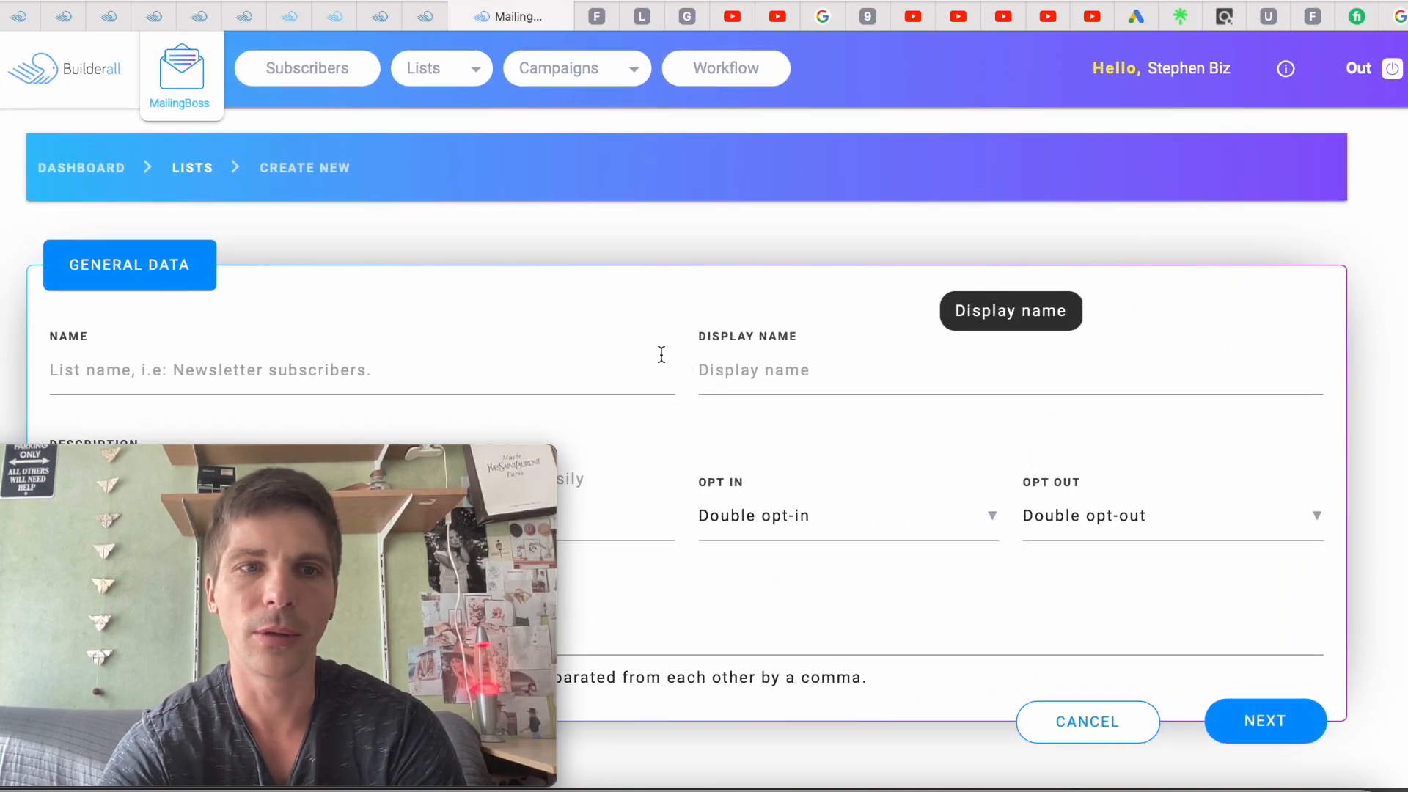
Name the new list 'Youtube tutorial funnel' and paste the same name as its display name
left_click(331, 369)
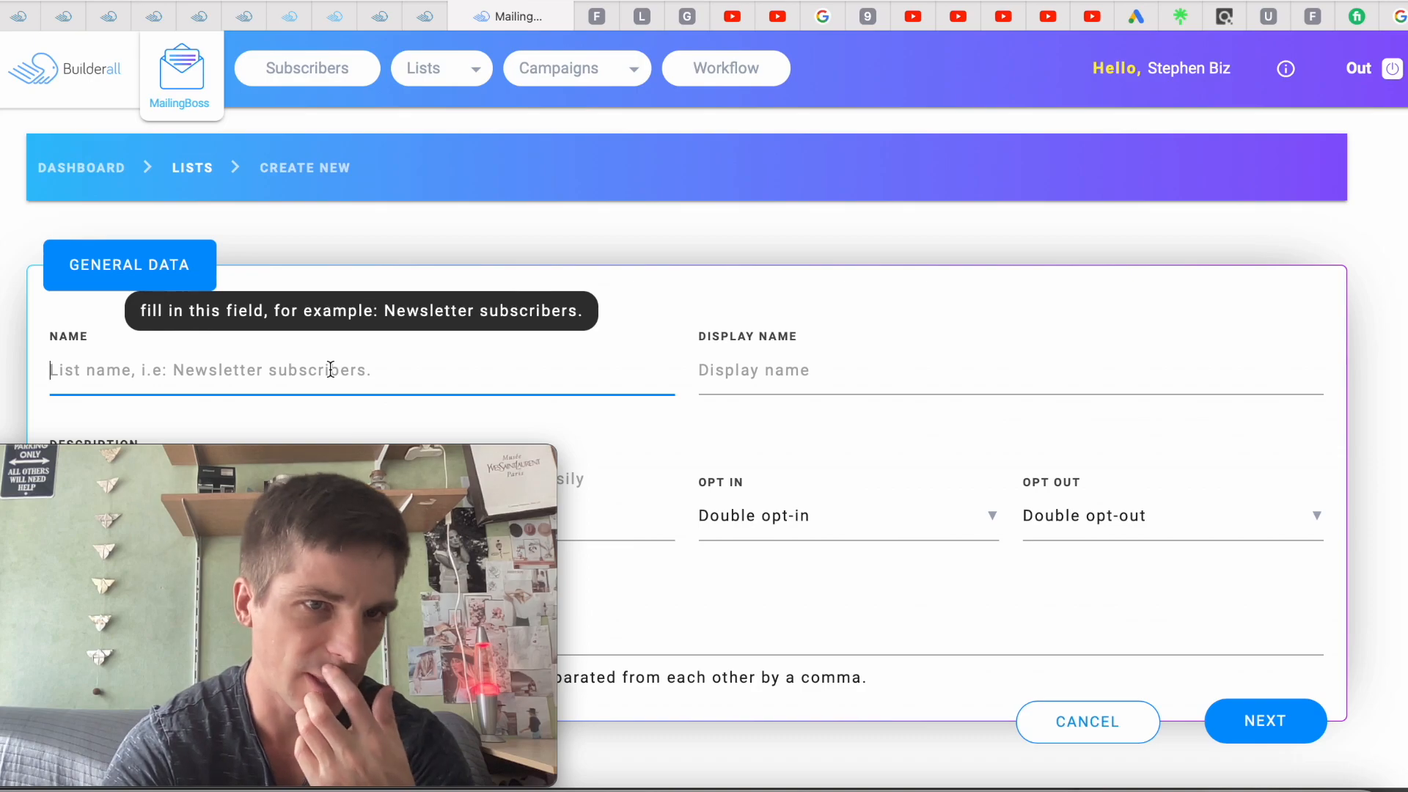
type("Y")
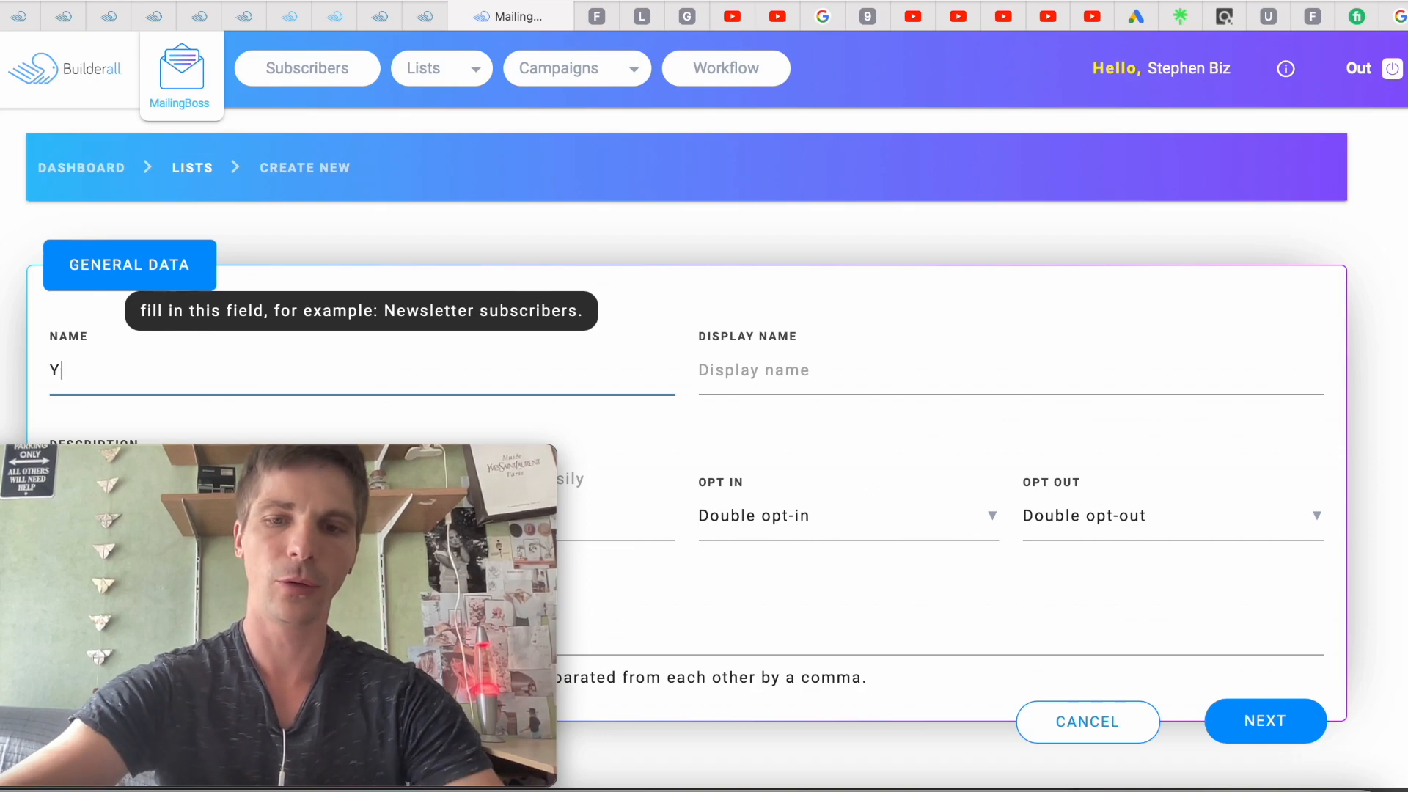
type("outube t")
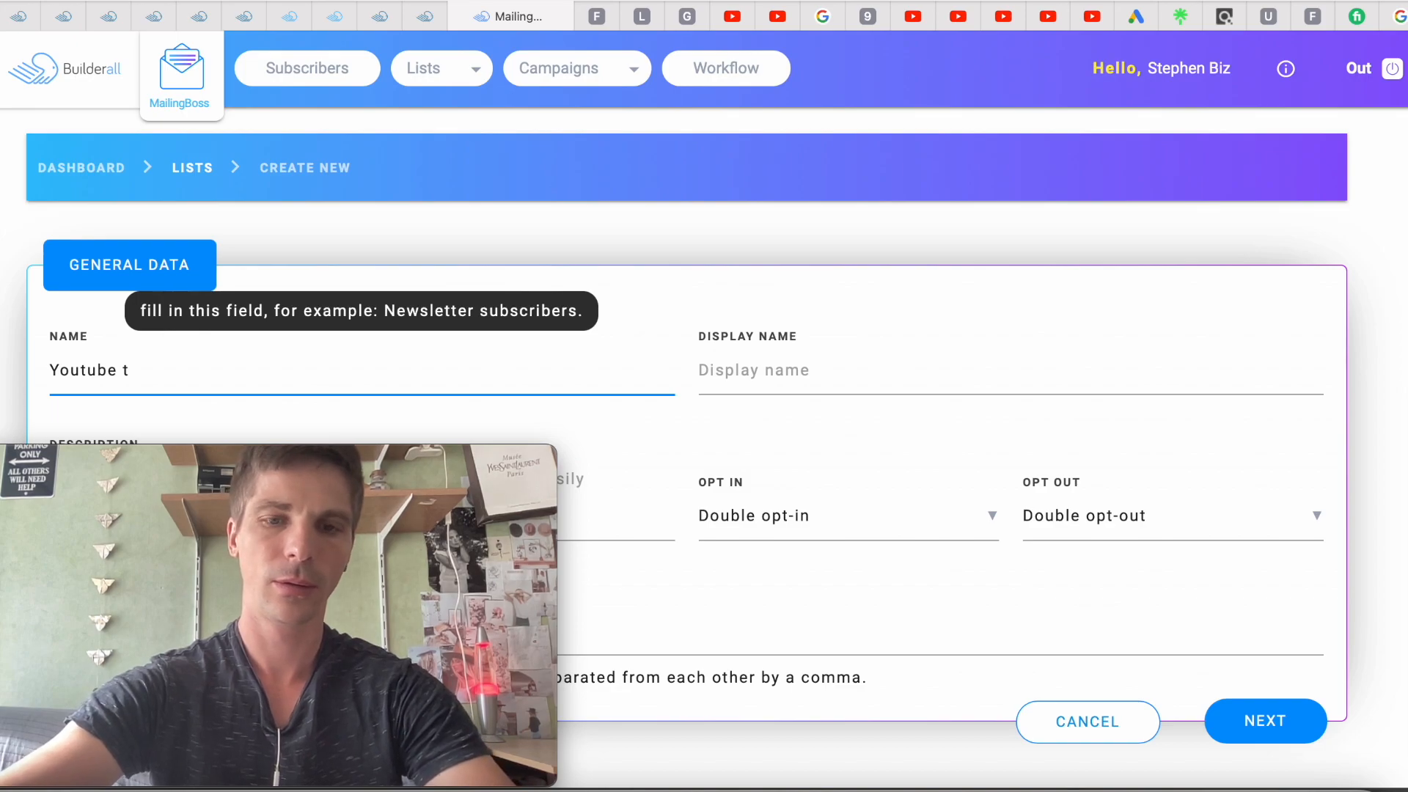
type("itoria")
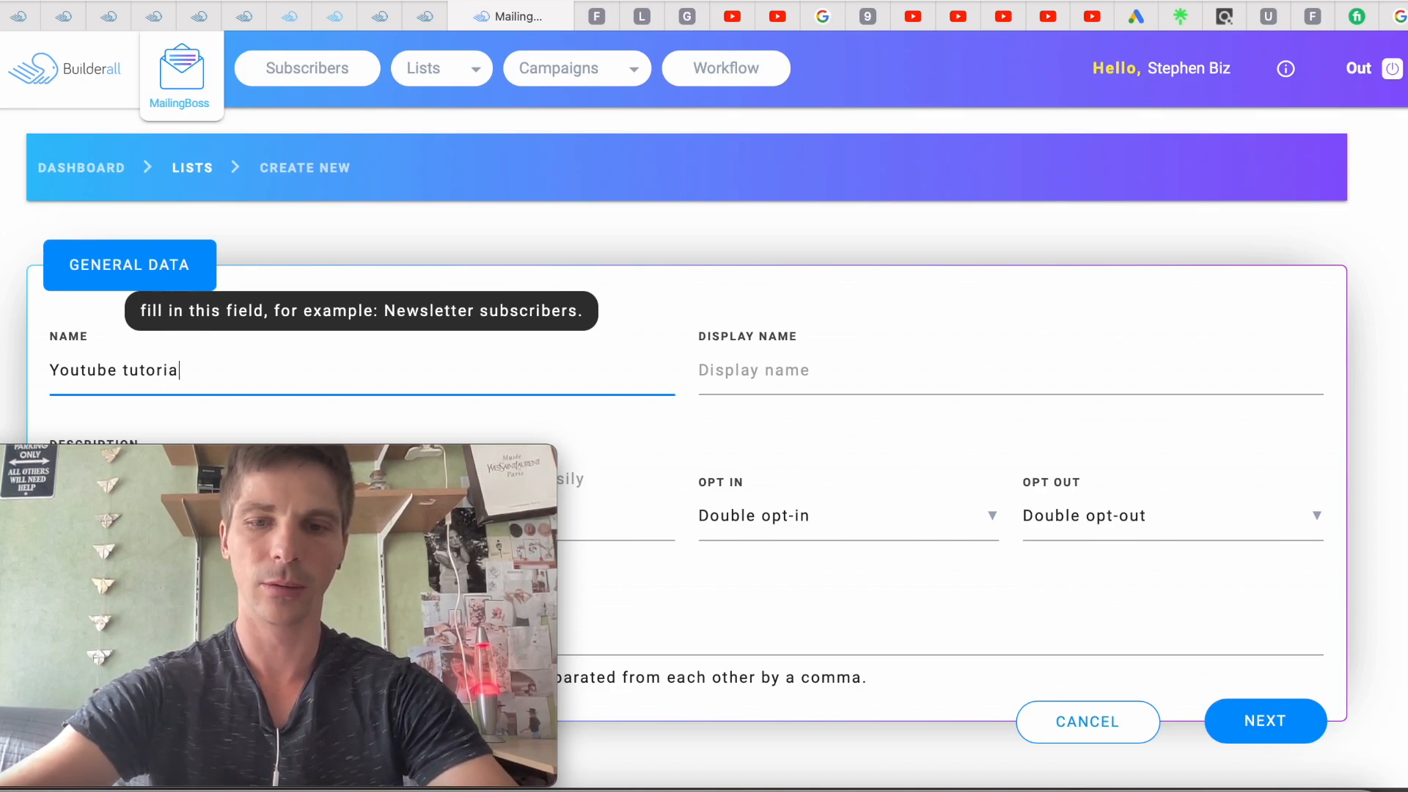
type("l funnel")
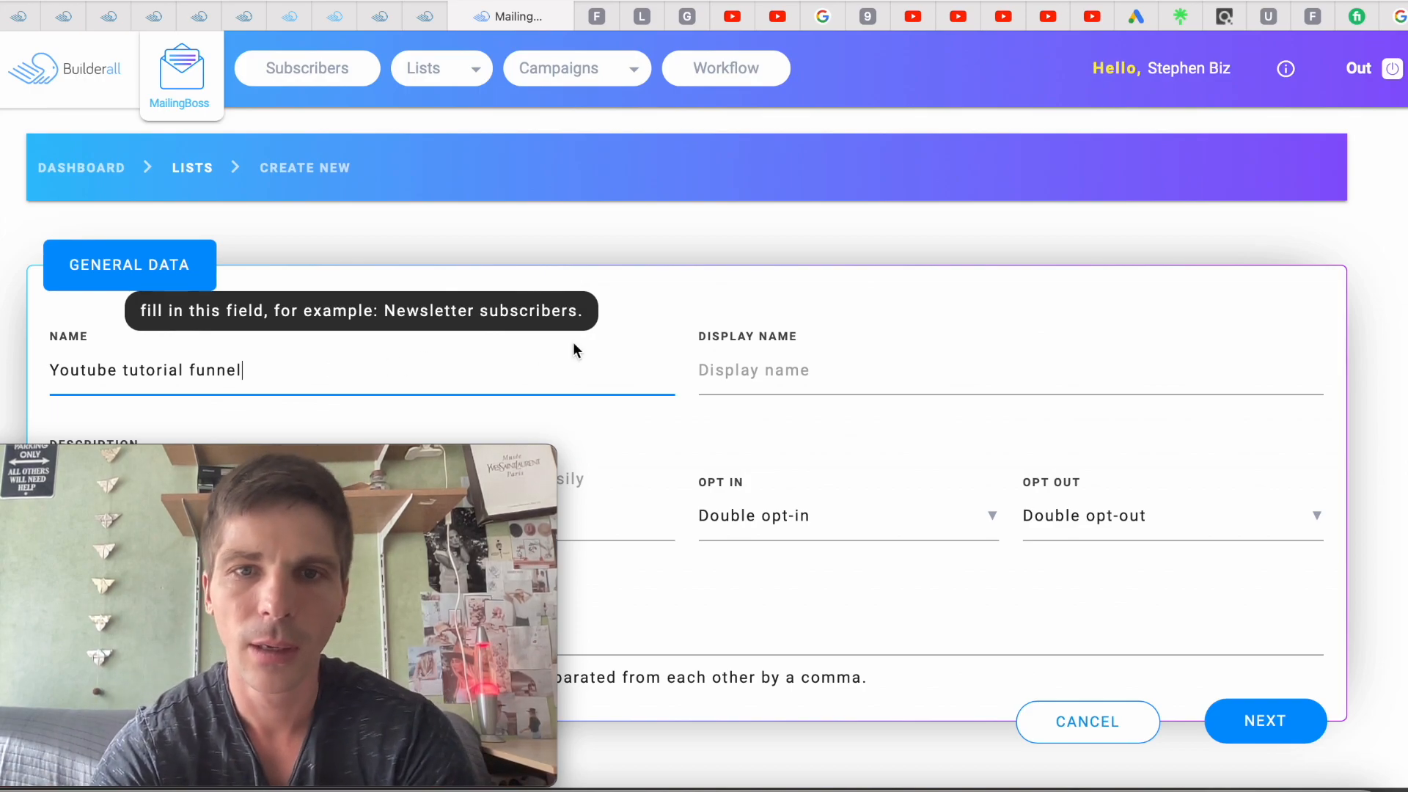
left_click_drag(249, 371, 53, 368)
key("ctrl+c")
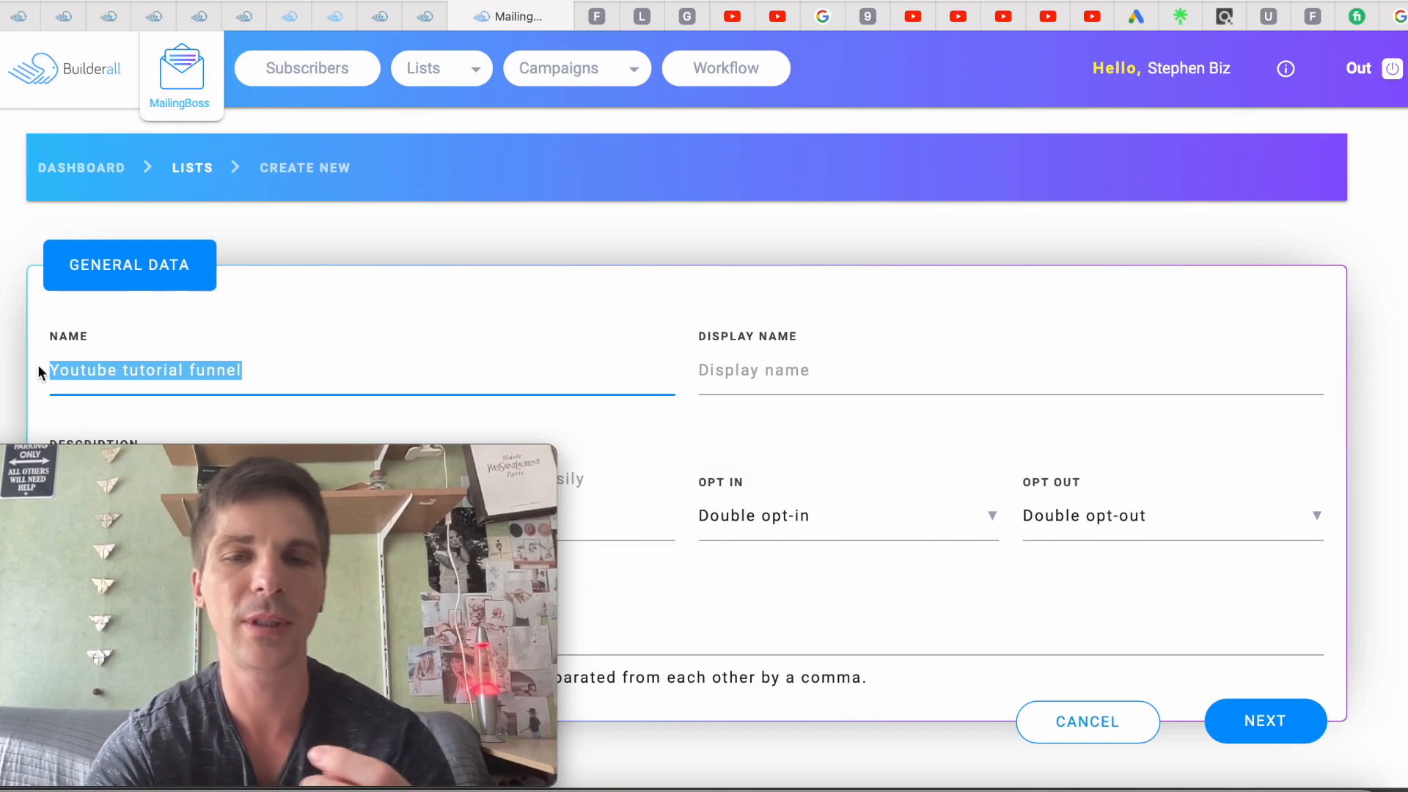
left_click(738, 371)
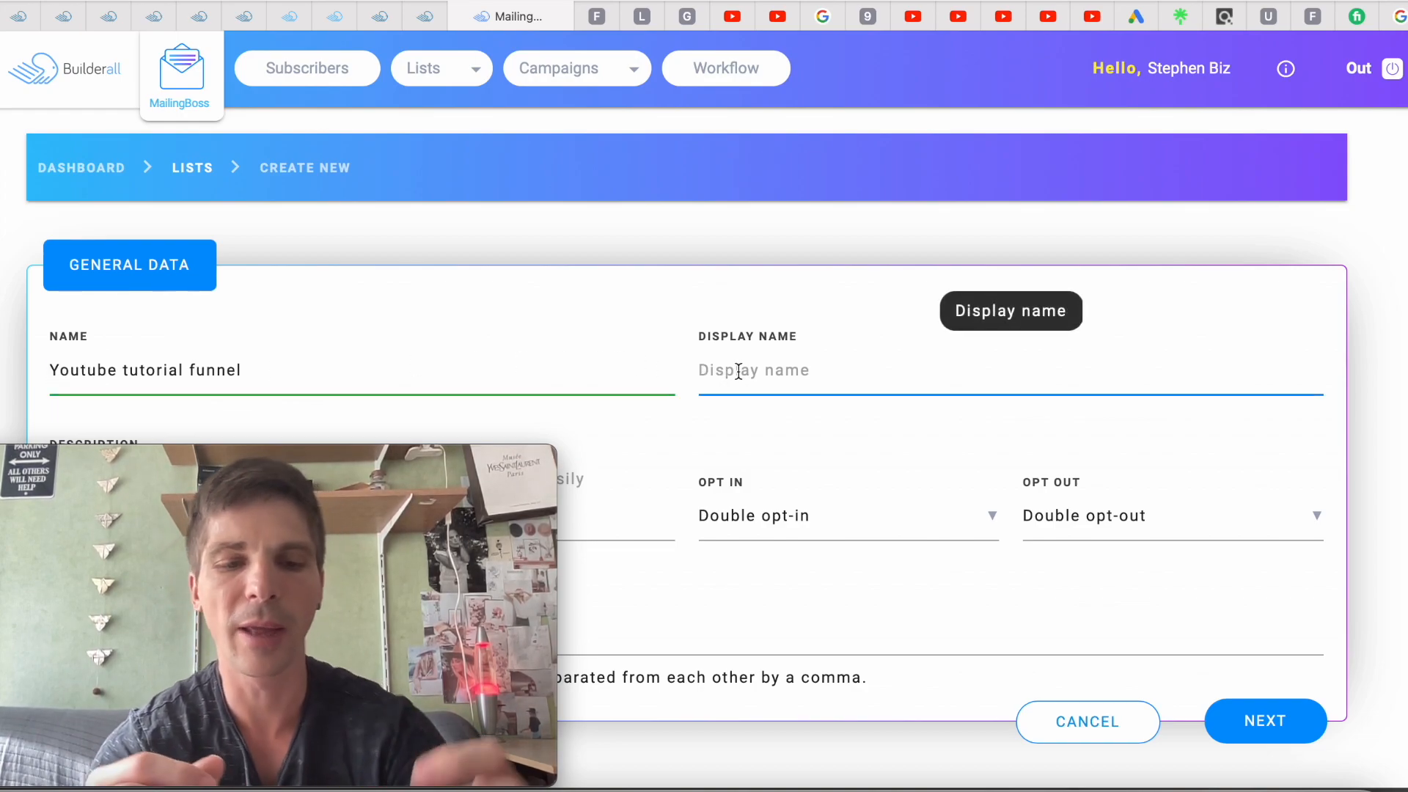
key("ctrl+v")
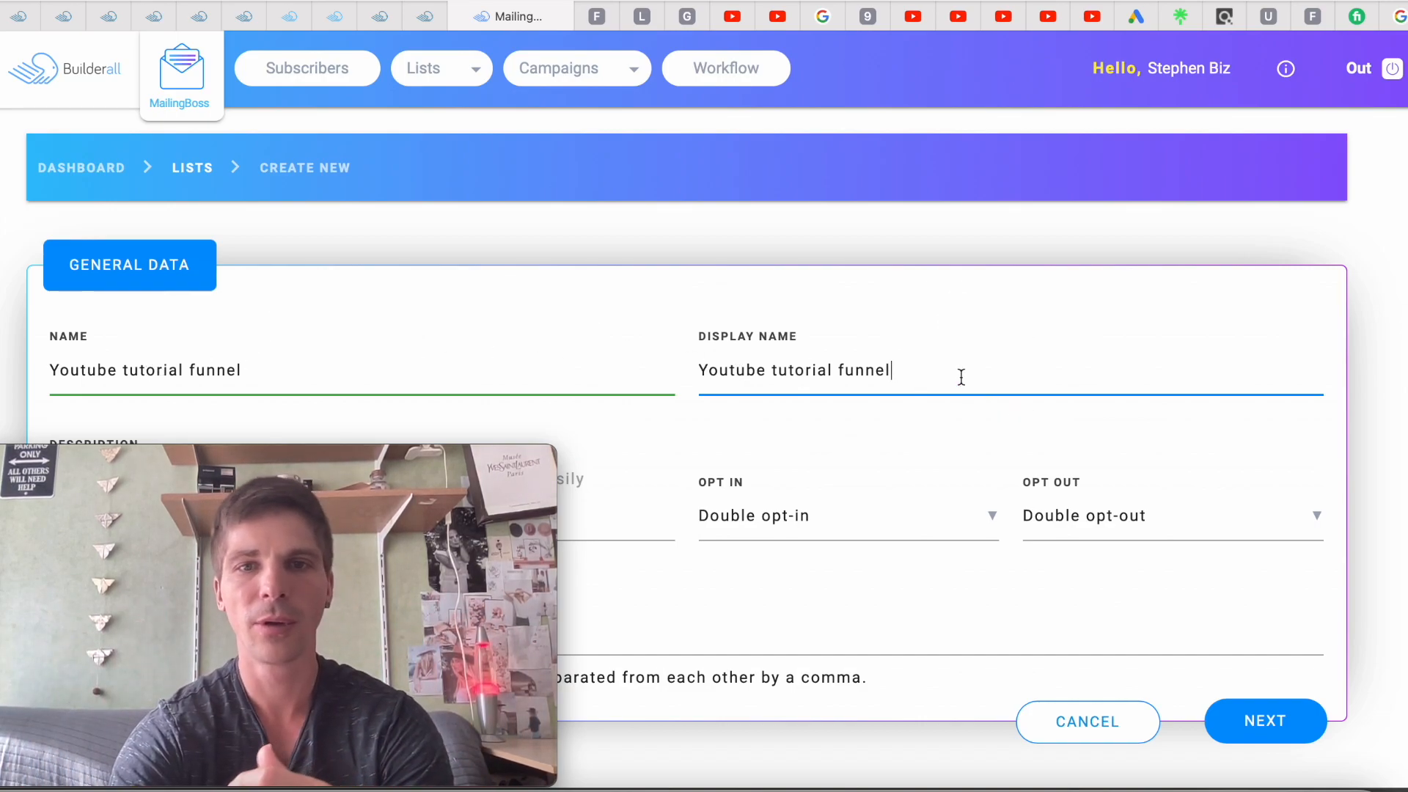
Paste 'Youtube tutorial funnel' into the list description
scroll(921, 381, "down", 1)
mouse_move(349, 458)
left_click_drag(332, 458, 1323, 46)
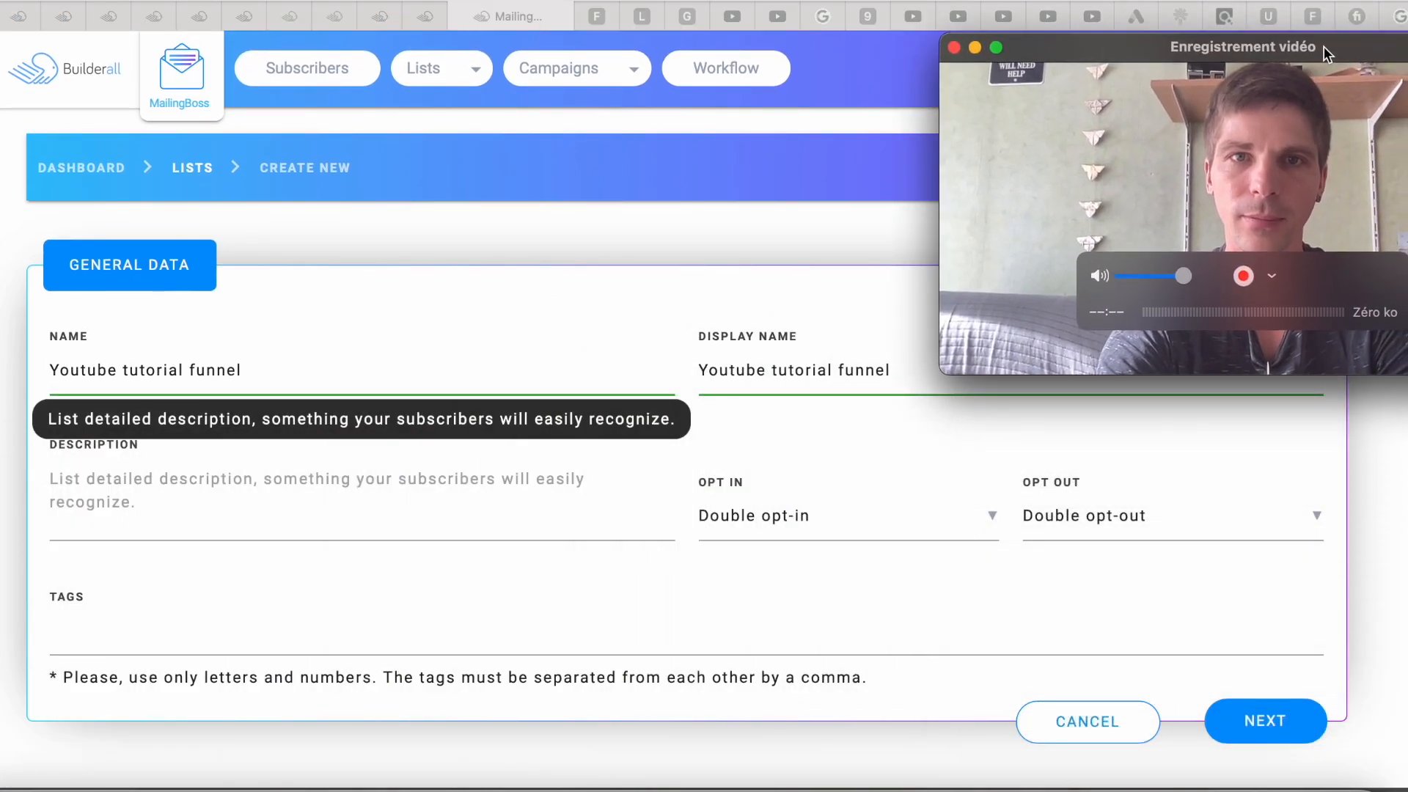
left_click(350, 481)
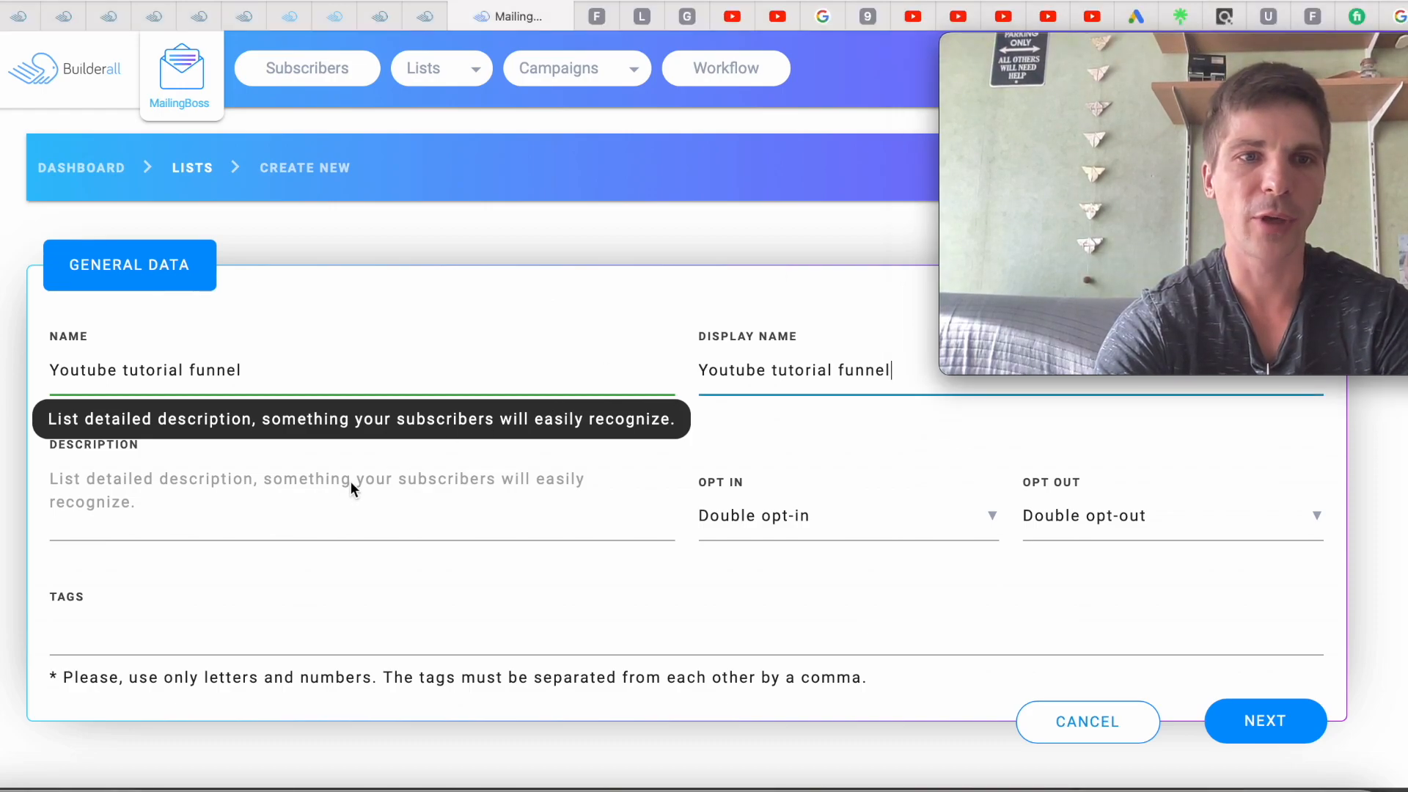
left_click(201, 518)
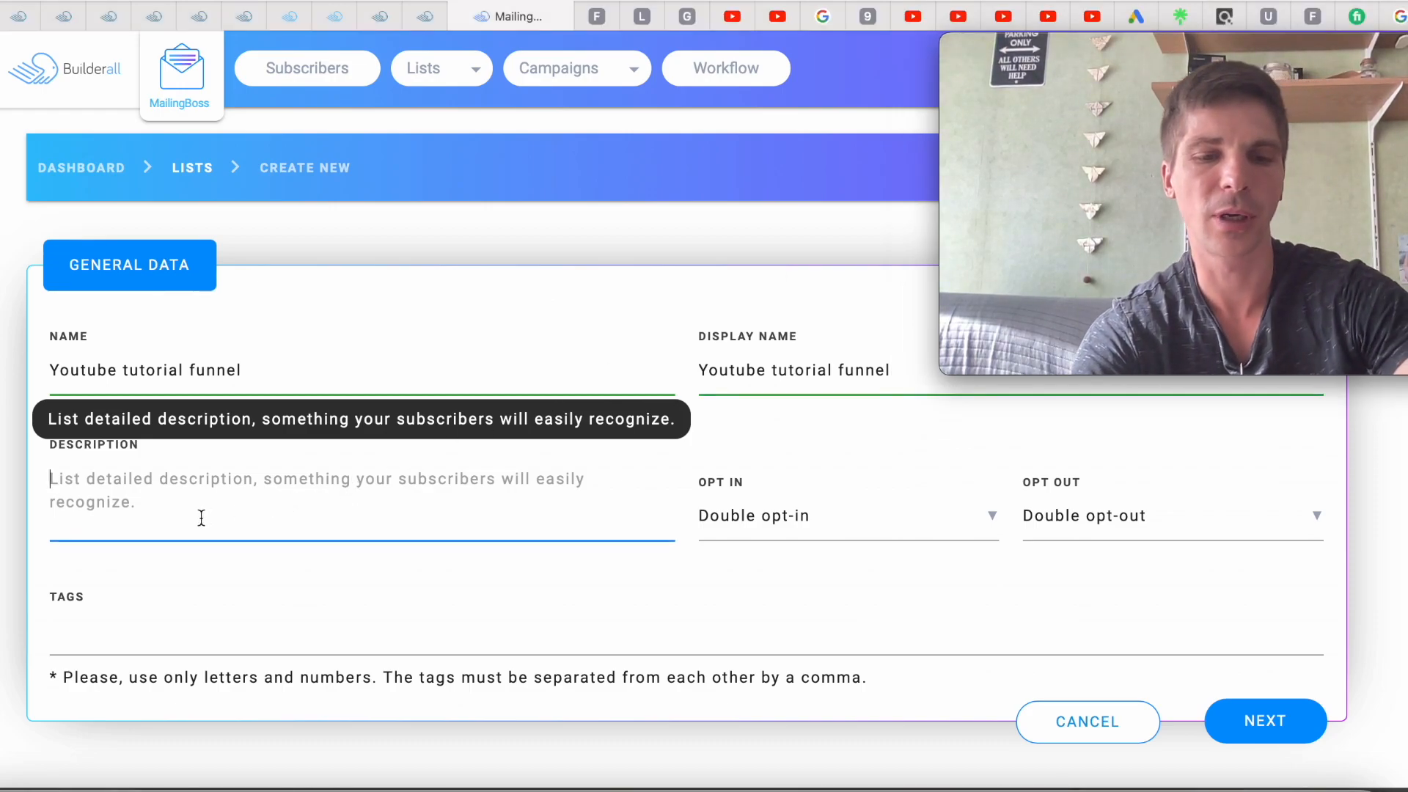
key("ctrl+v")
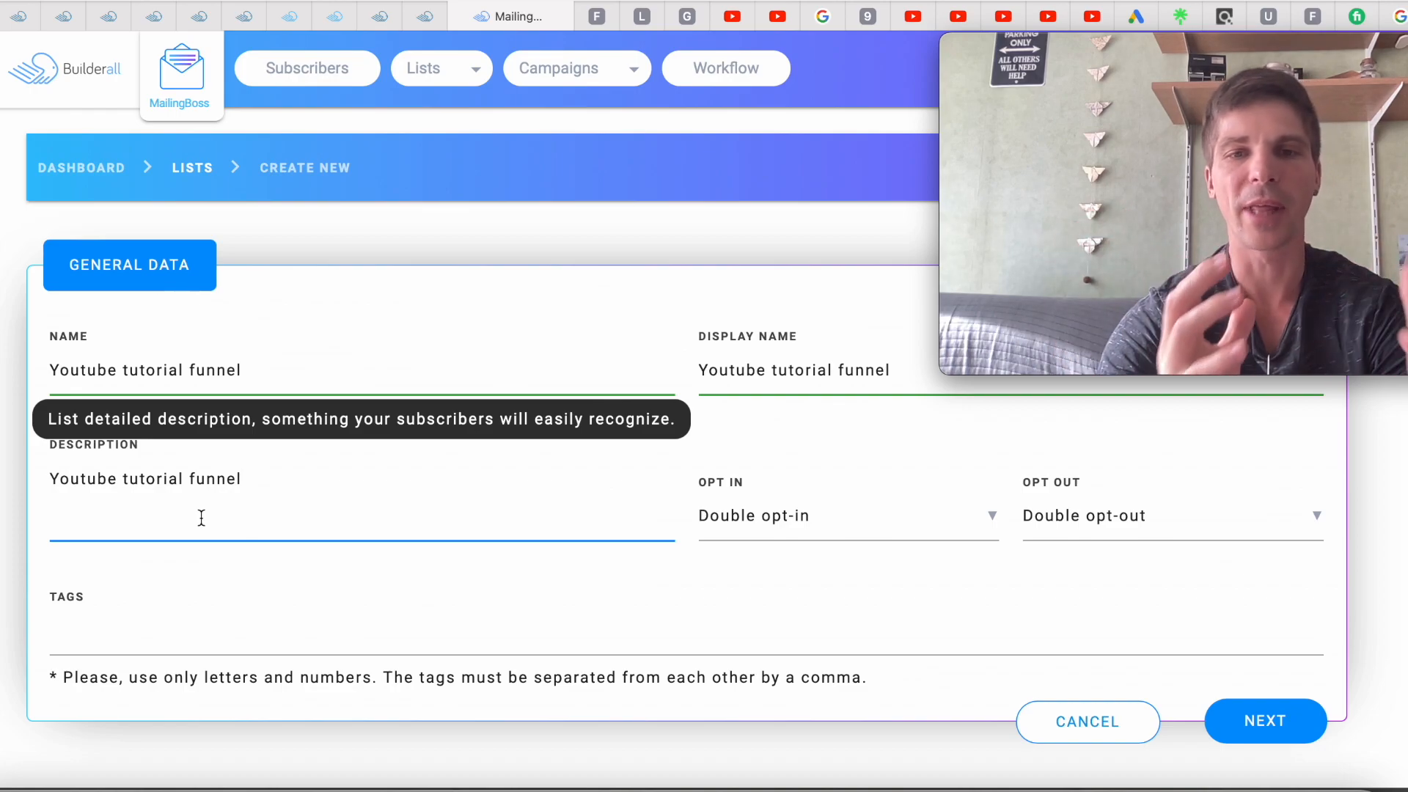
Set the list to Single opt-in and Single opt-out
left_click(844, 529)
left_click(815, 580)
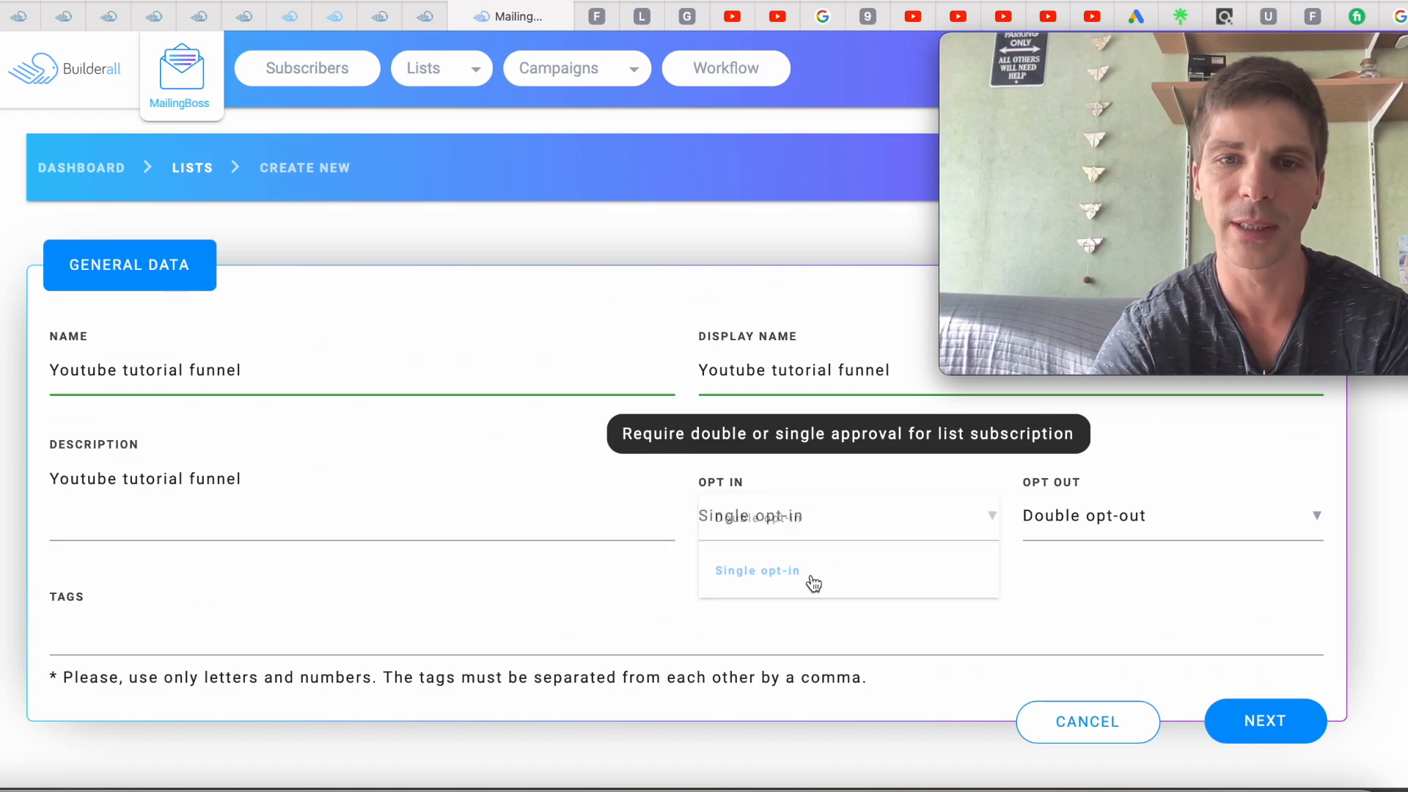
left_click(1095, 520)
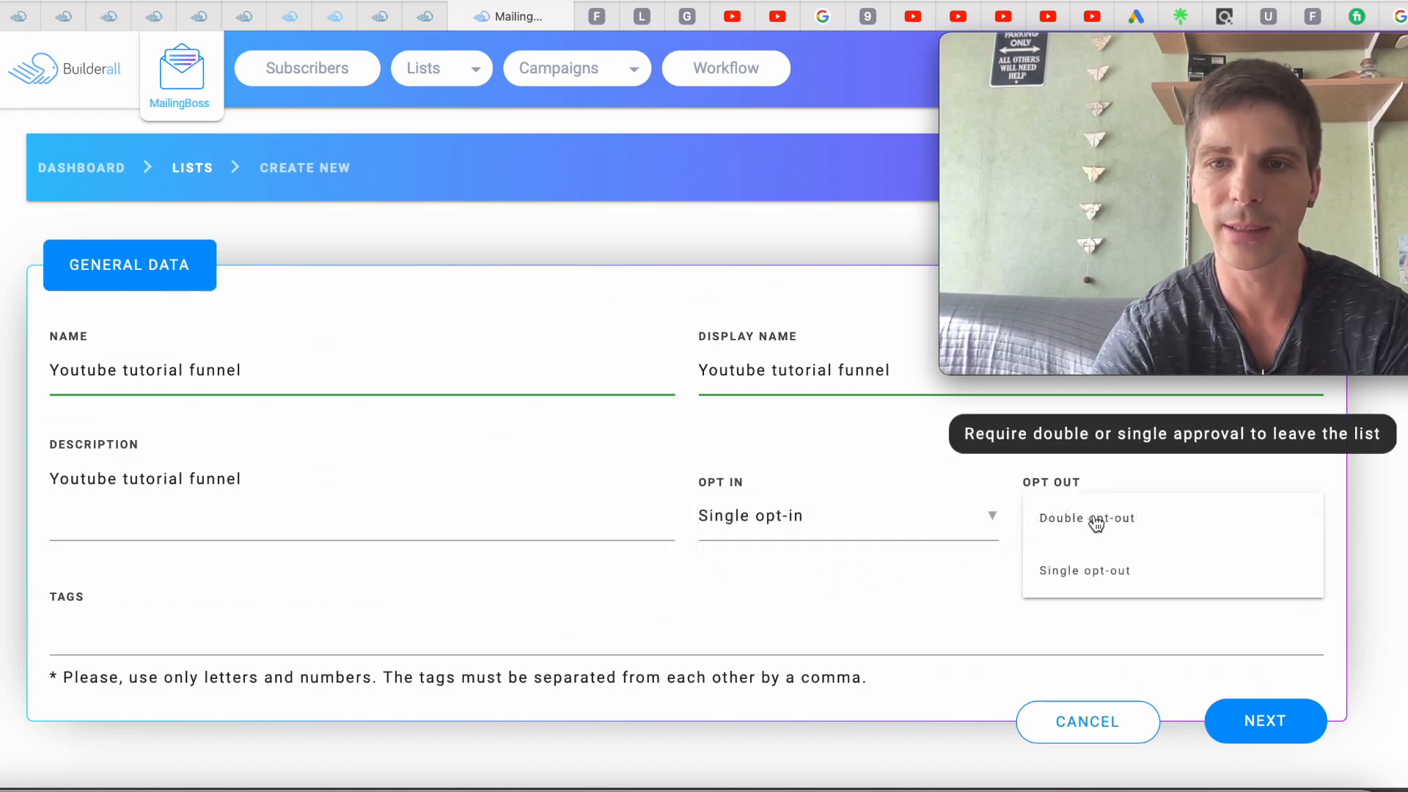
left_click(1083, 580)
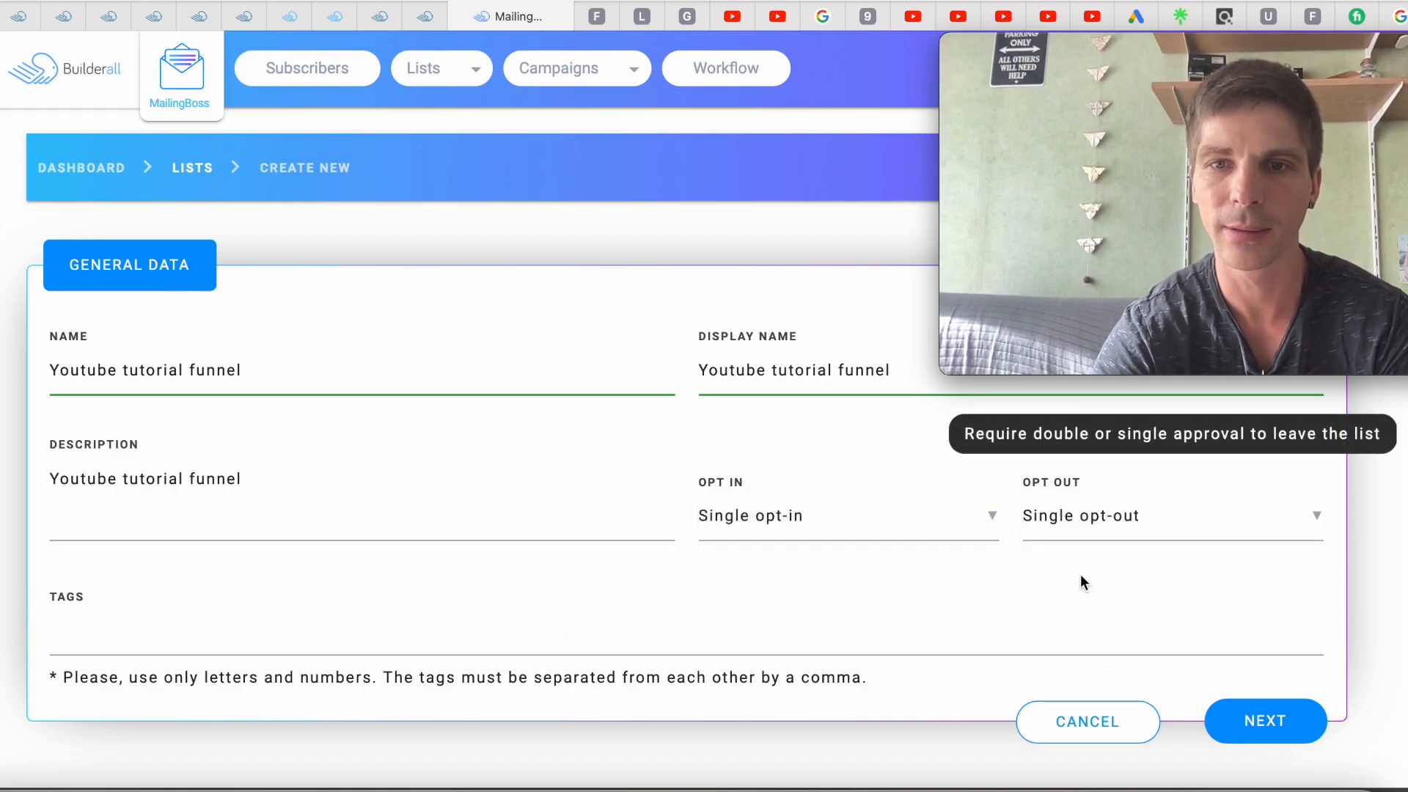
Continue to the single opt-in approval request, then return to the Cheetah editor tab
left_click(1256, 725)
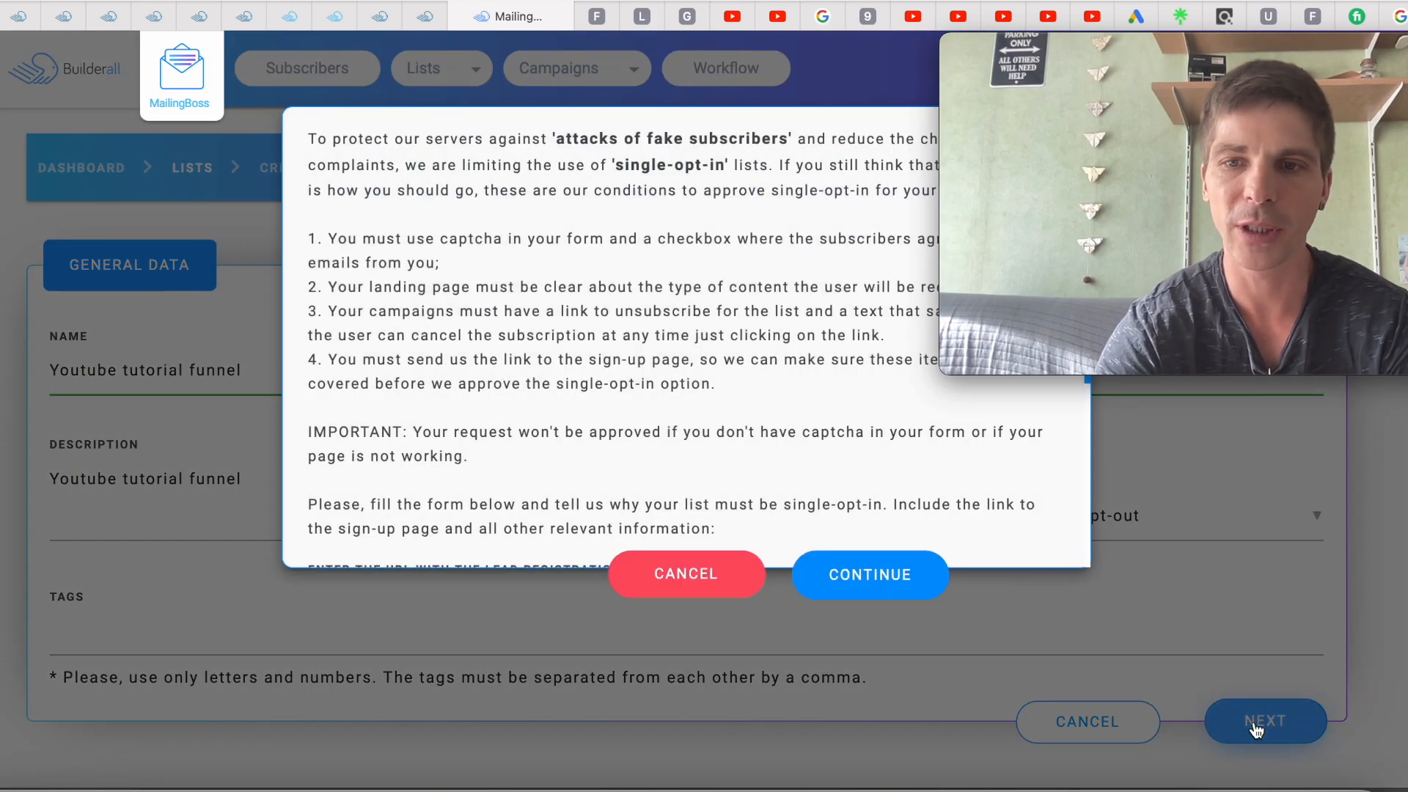
scroll(664, 382, "down", 4)
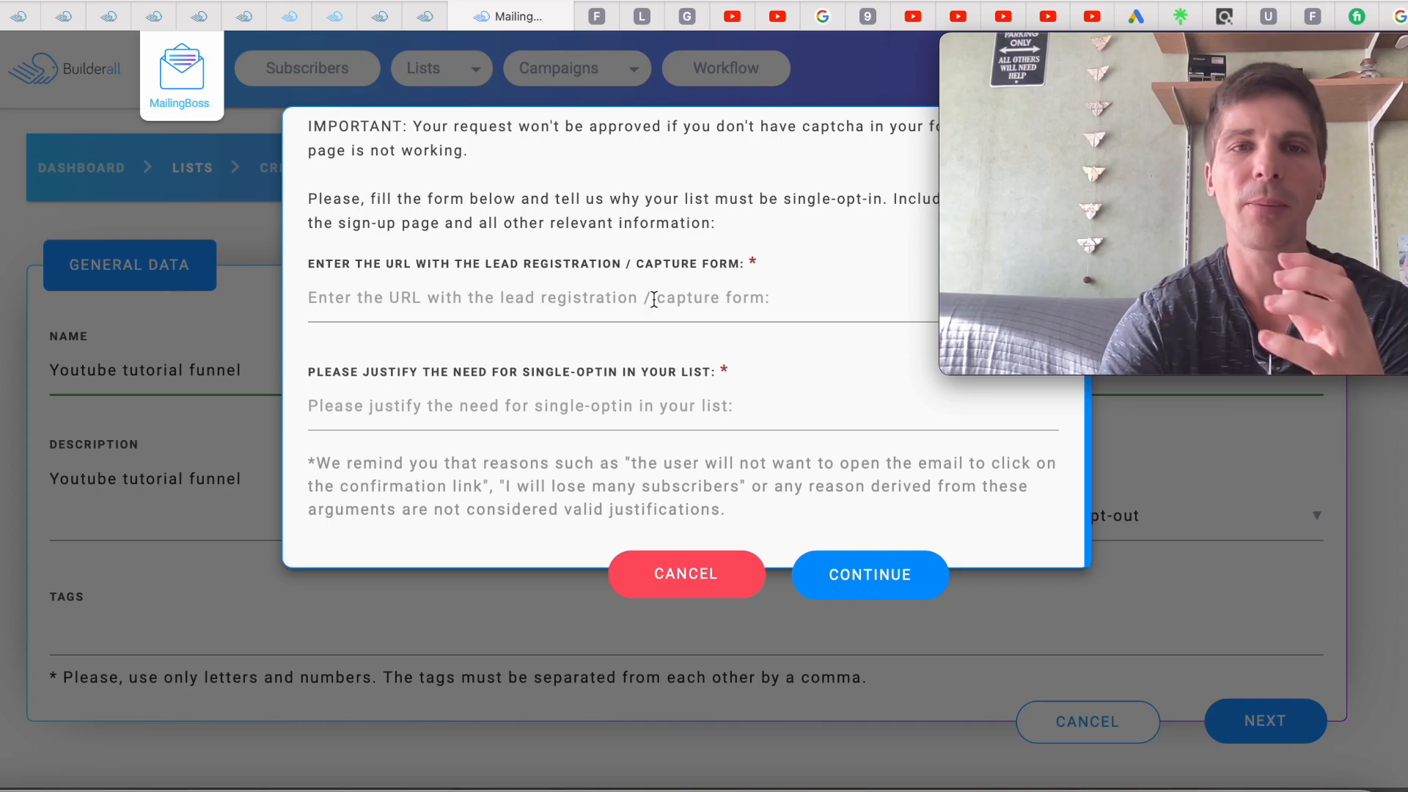
left_click(334, 16)
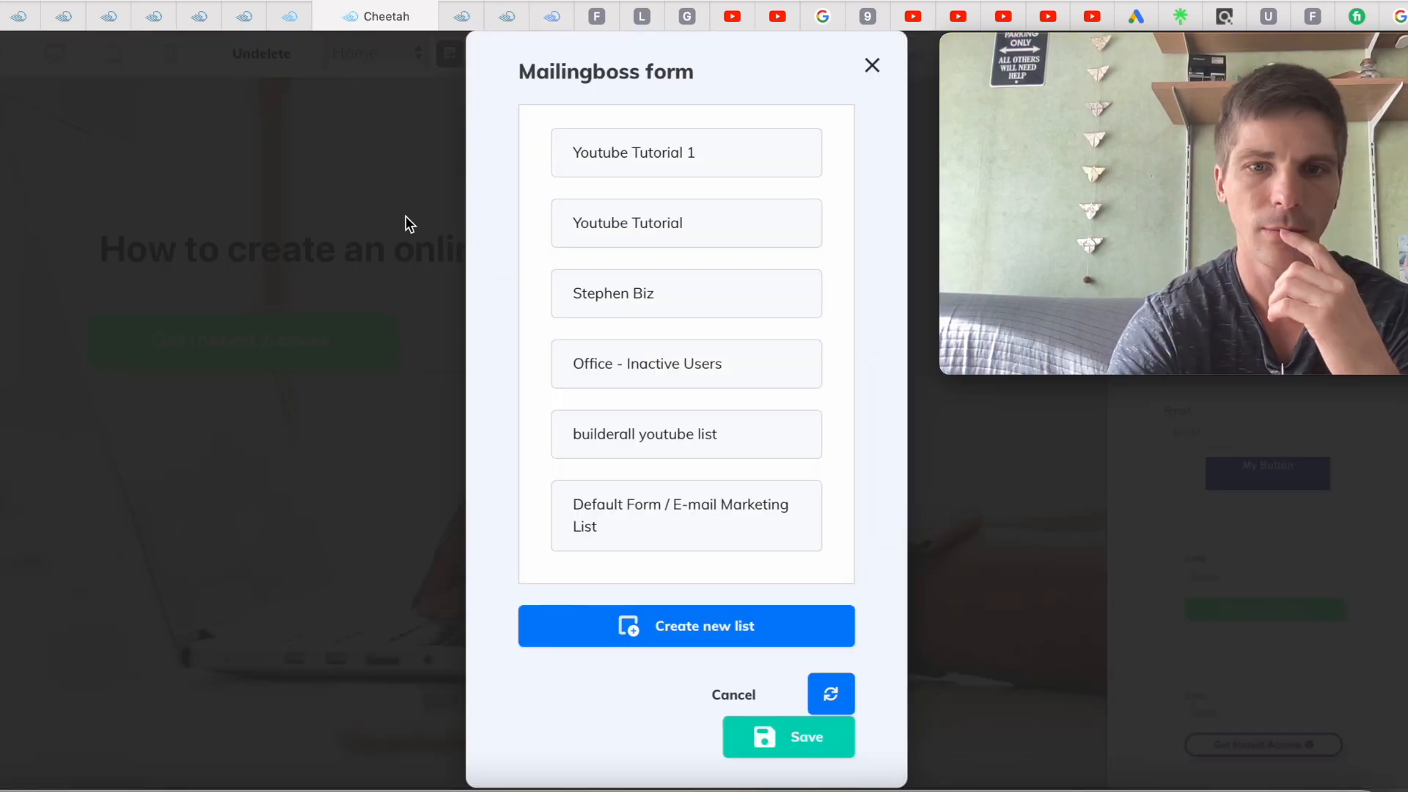
Close the Mailingboss list picker and save the site
left_click(872, 66)
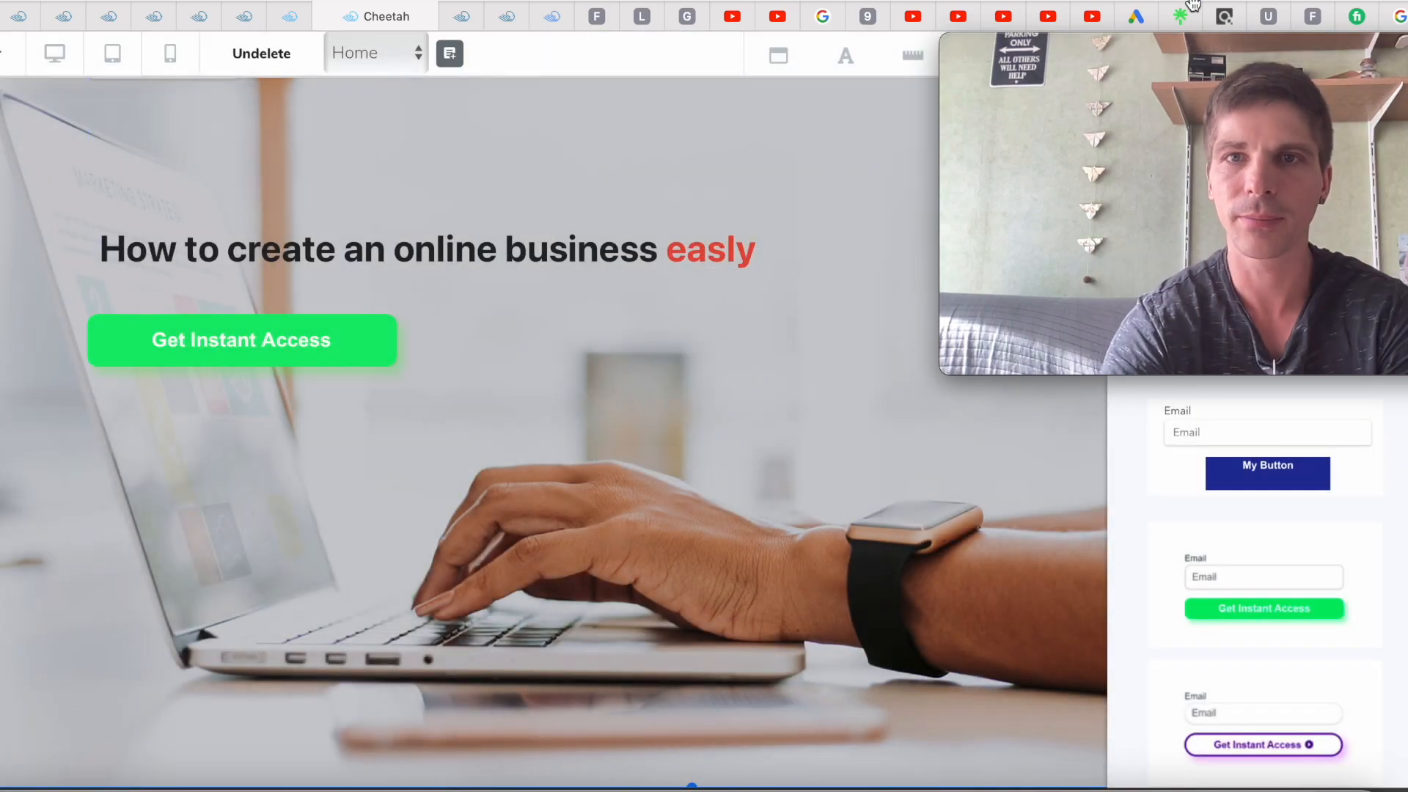
left_click_drag(1151, 47, 802, 218)
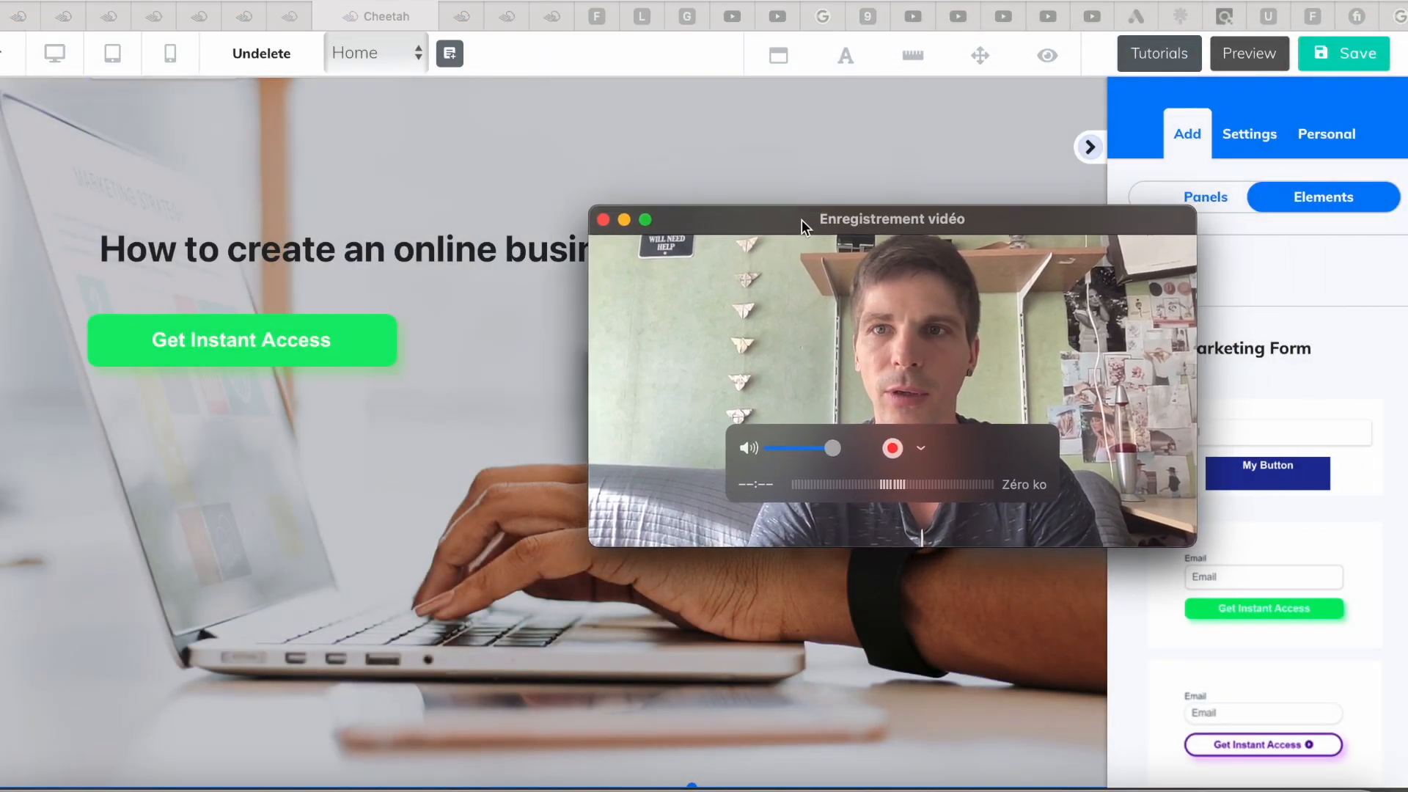
left_click(1327, 55)
left_click(1329, 62)
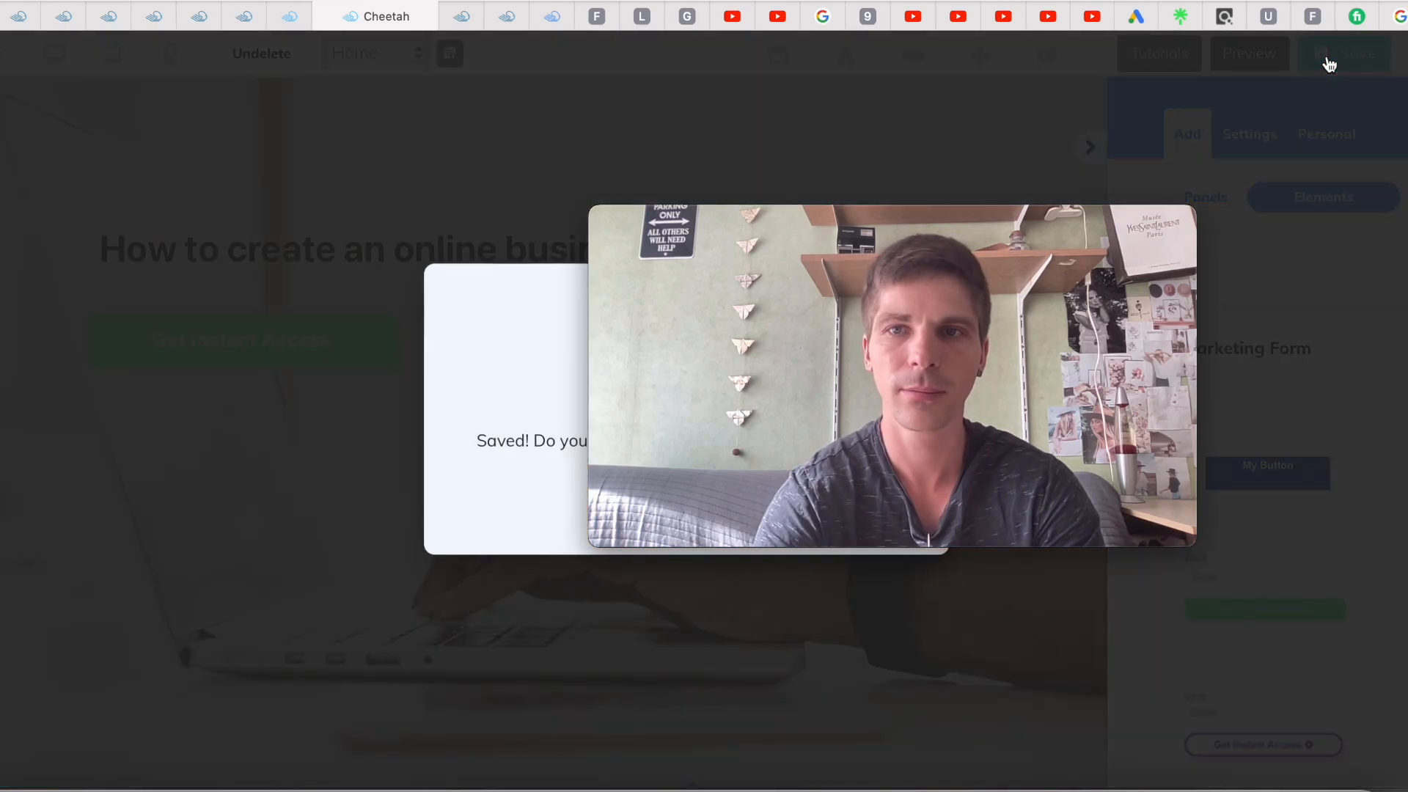
Publish the site to its my-cheetah-website-5 cheetah.builderall.com domain
left_click_drag(960, 223, 759, 573)
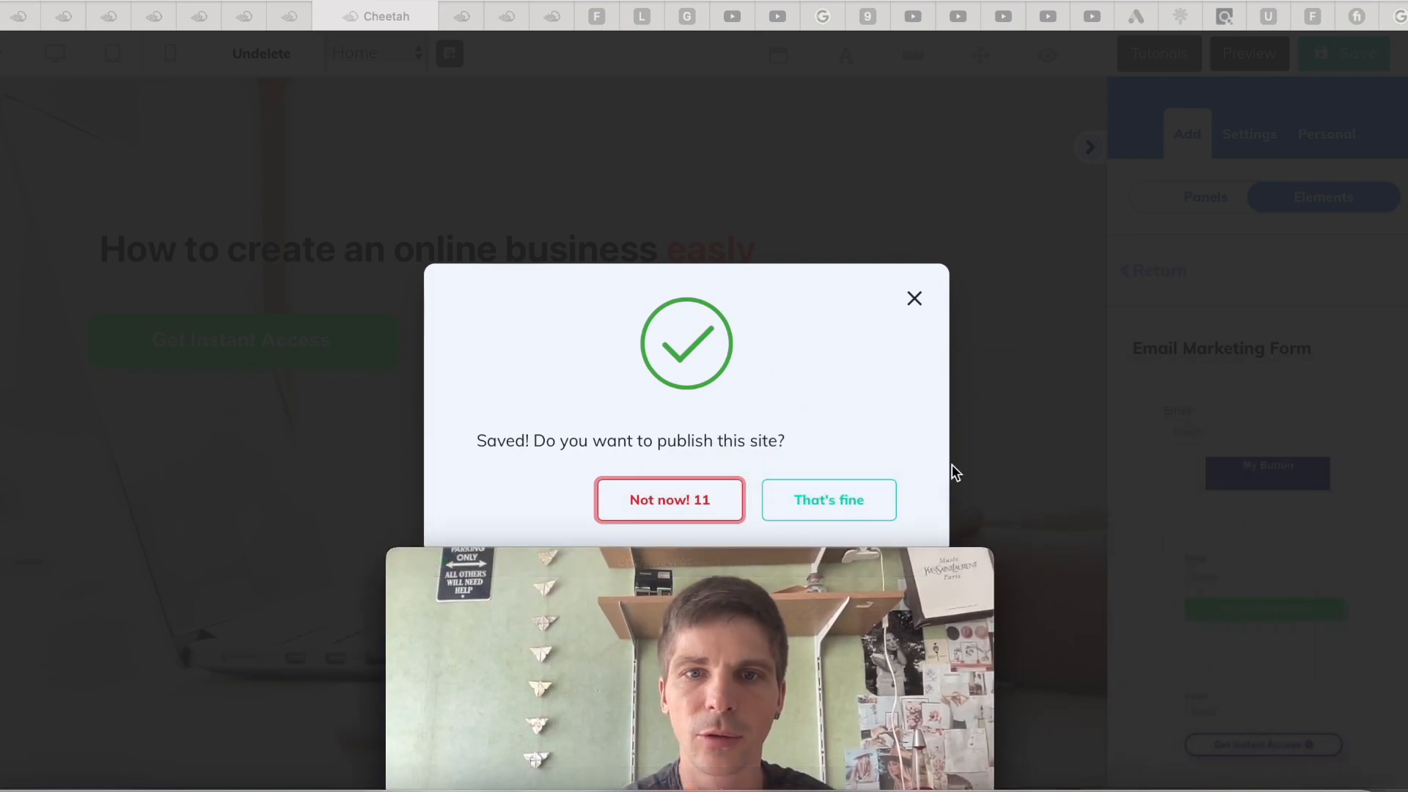
left_click(844, 509)
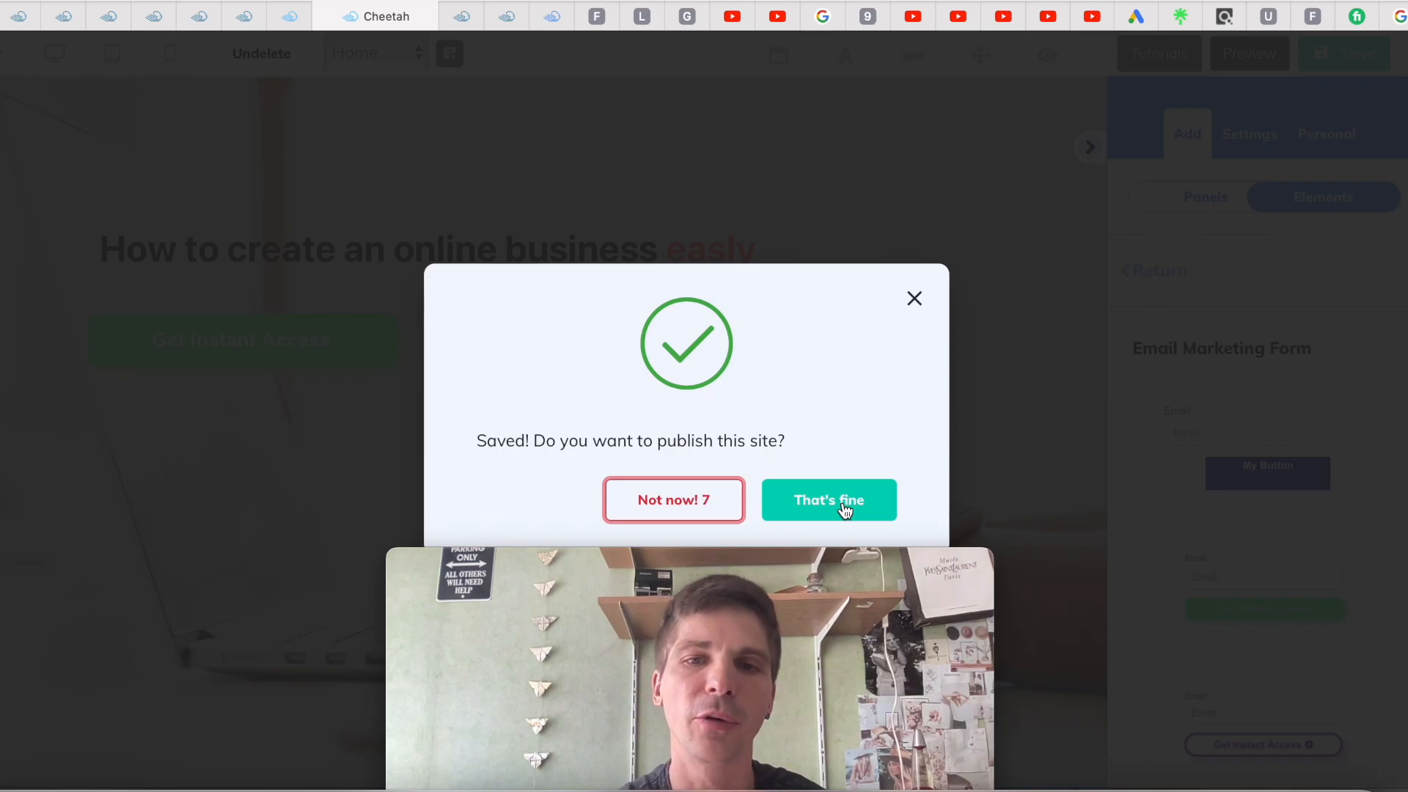
left_click(844, 508)
left_click_drag(870, 555, 446, 481)
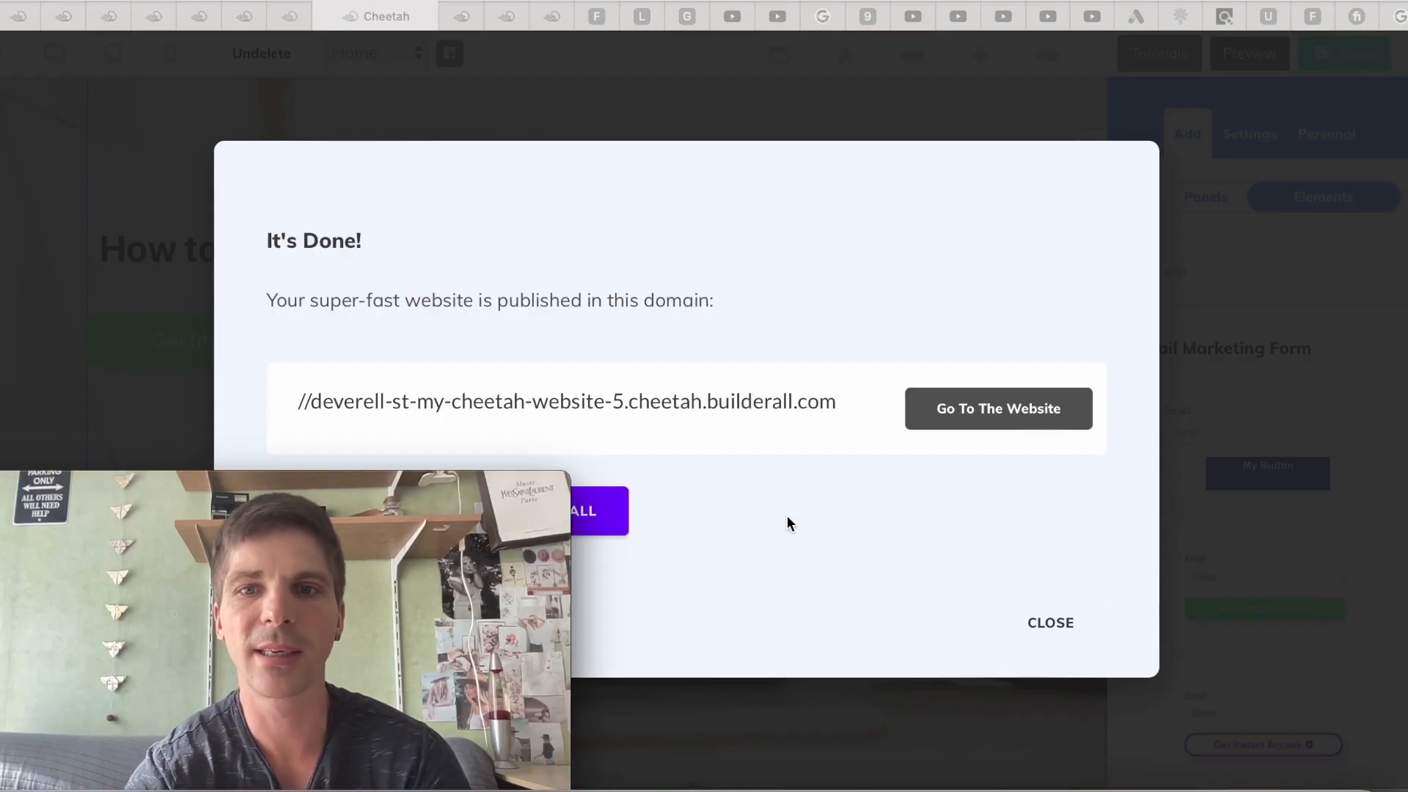
Open the published website in a new tab and view its live Home page
left_click(963, 415)
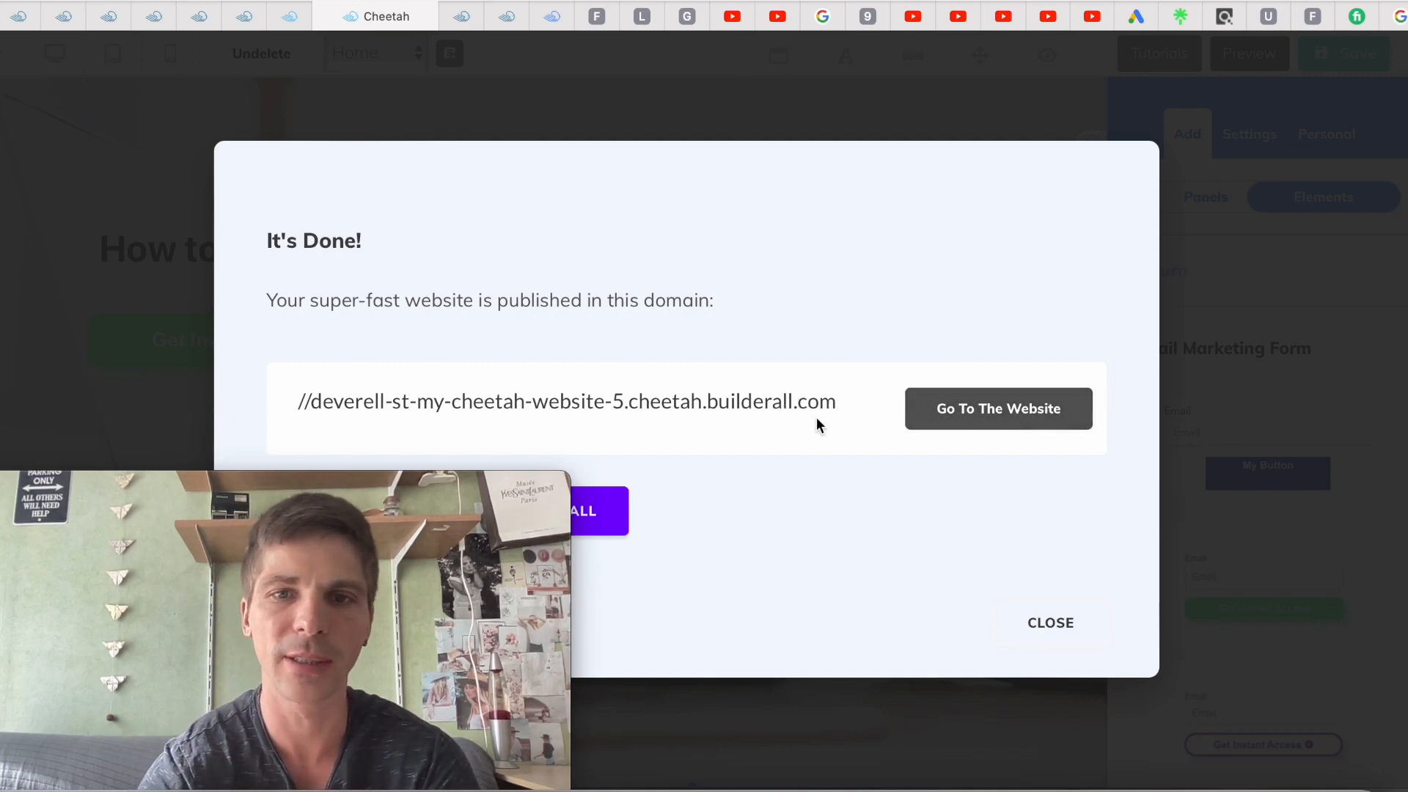
left_click(1019, 412)
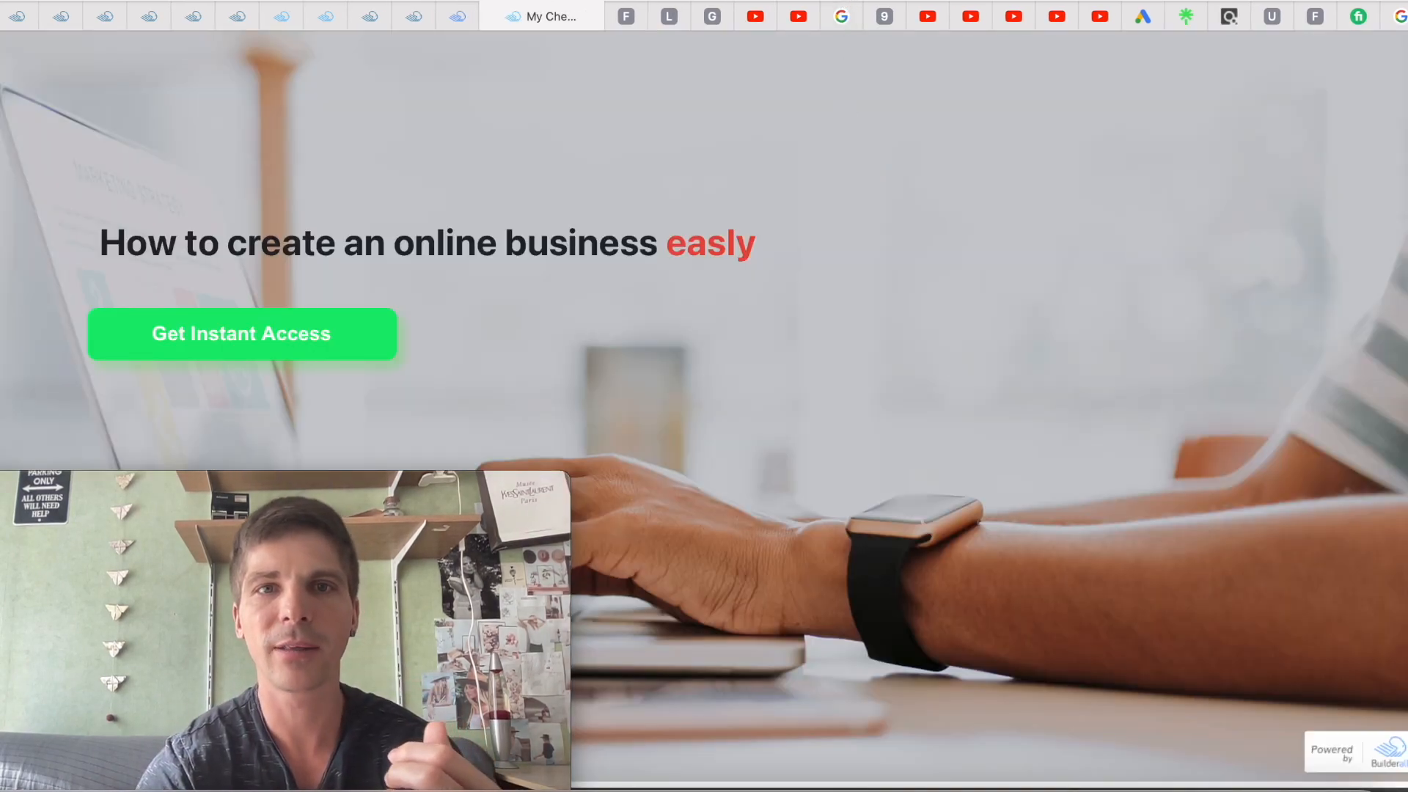
left_click(851, 0)
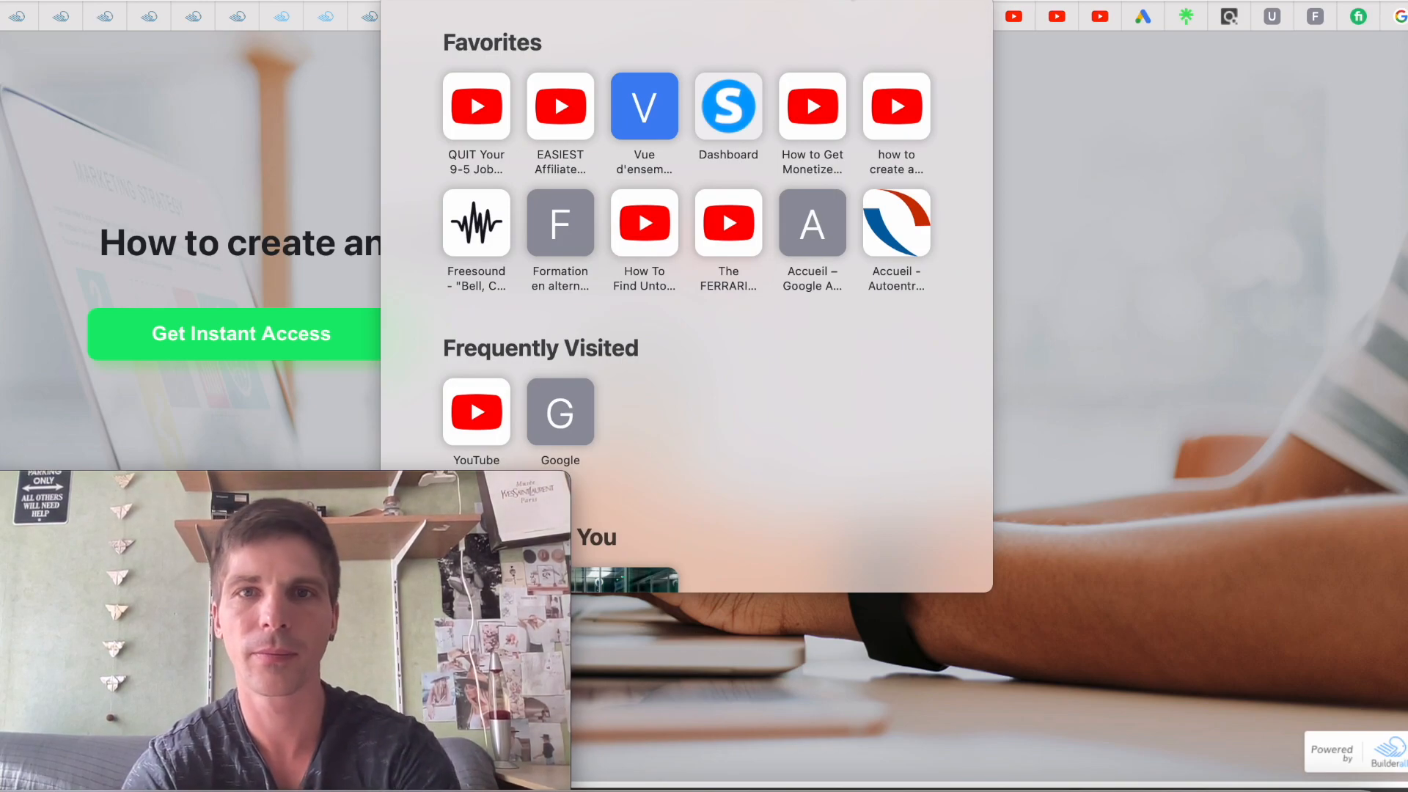
left_click(1063, 161)
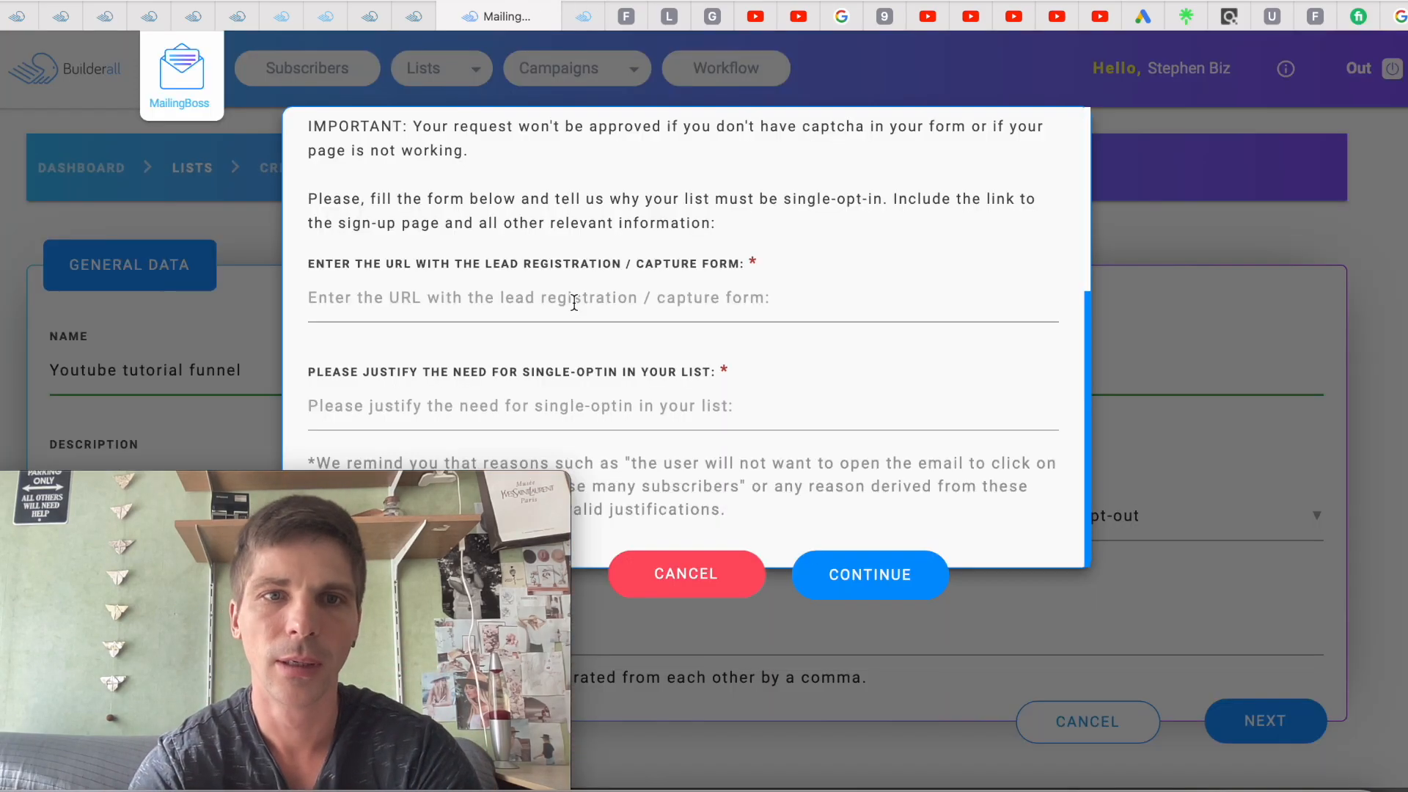
Submit the single opt-in request with the published site's URL and a pasted justification
left_click(575, 301)
type("https://deverell-st-my-cheetah-website-5.cheetah.builderall.com")
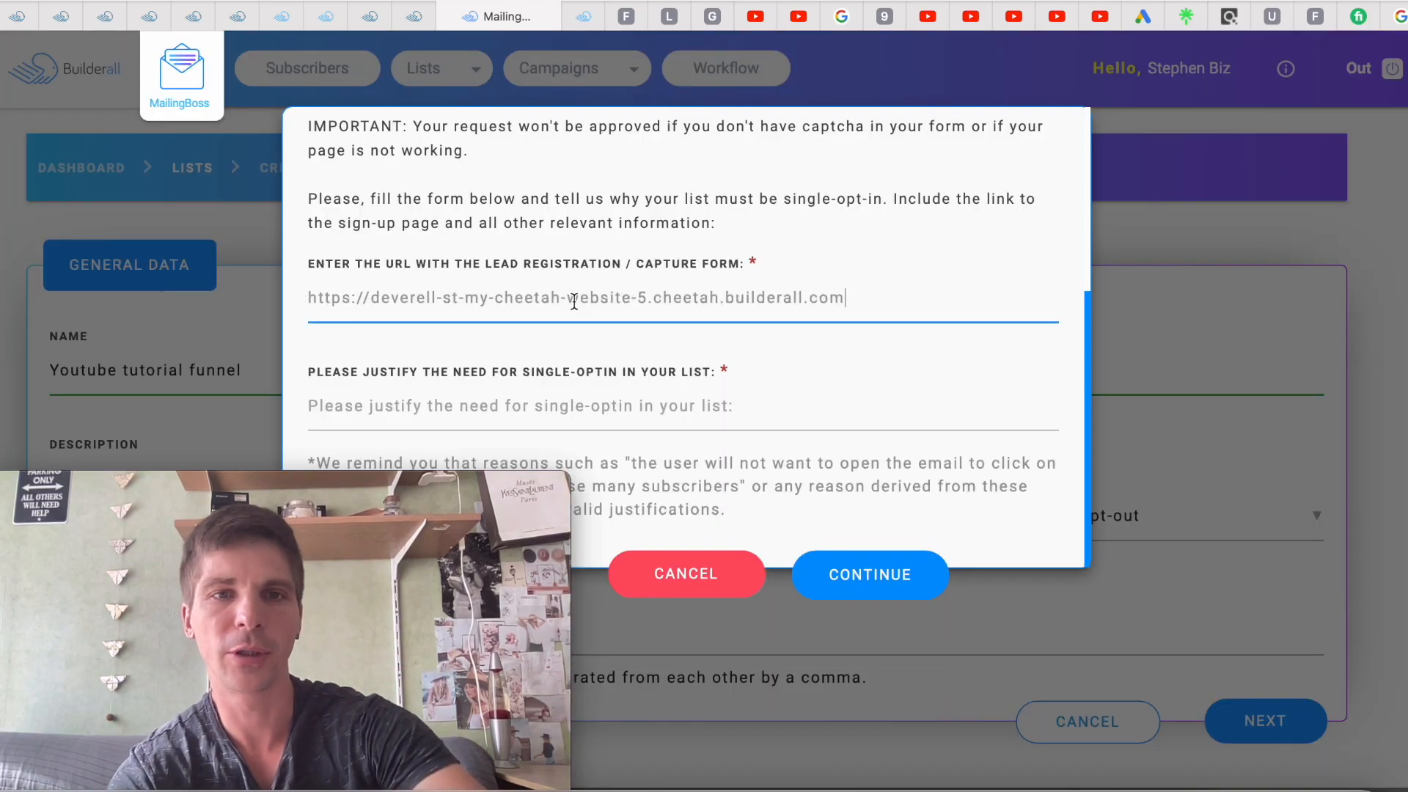
left_click(693, 415)
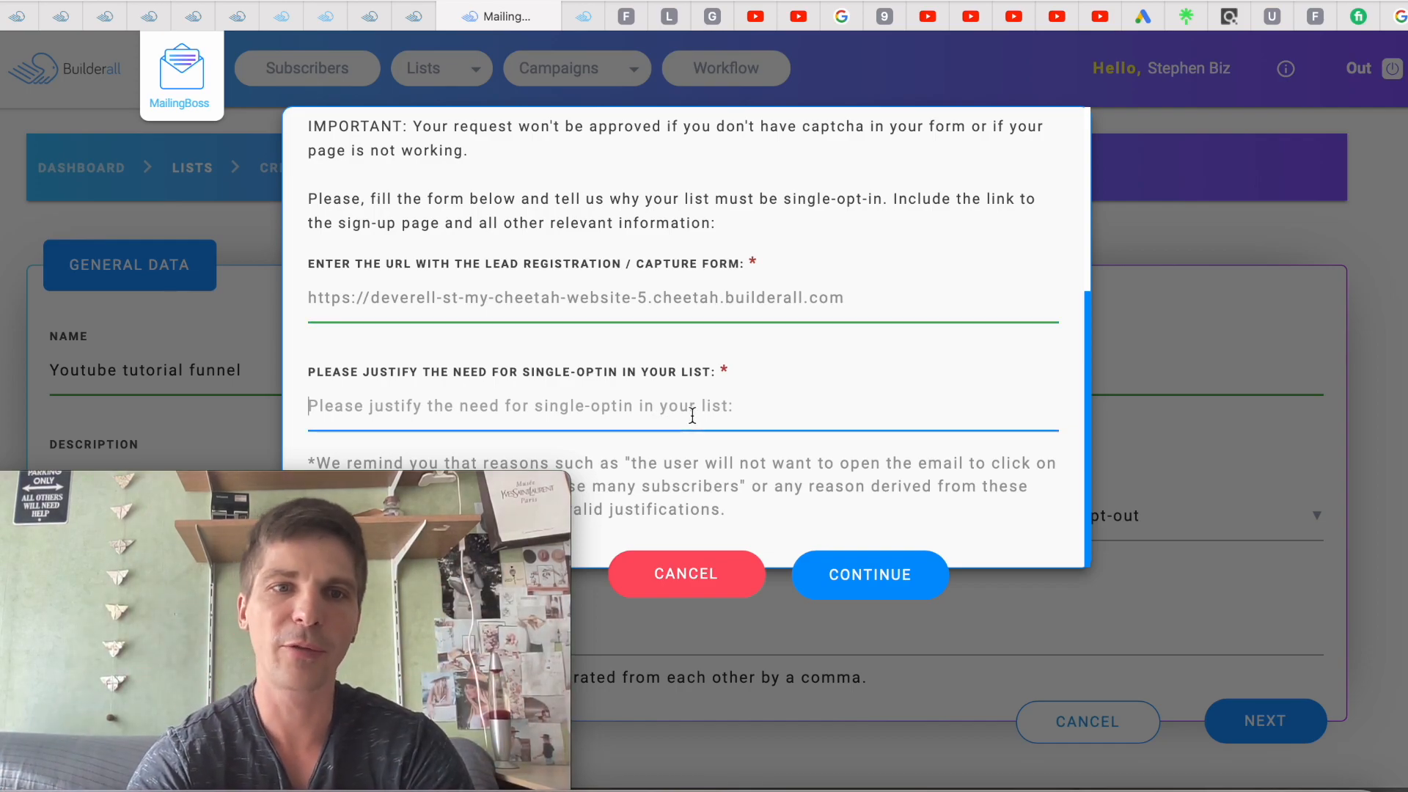
key("ctrl+v")
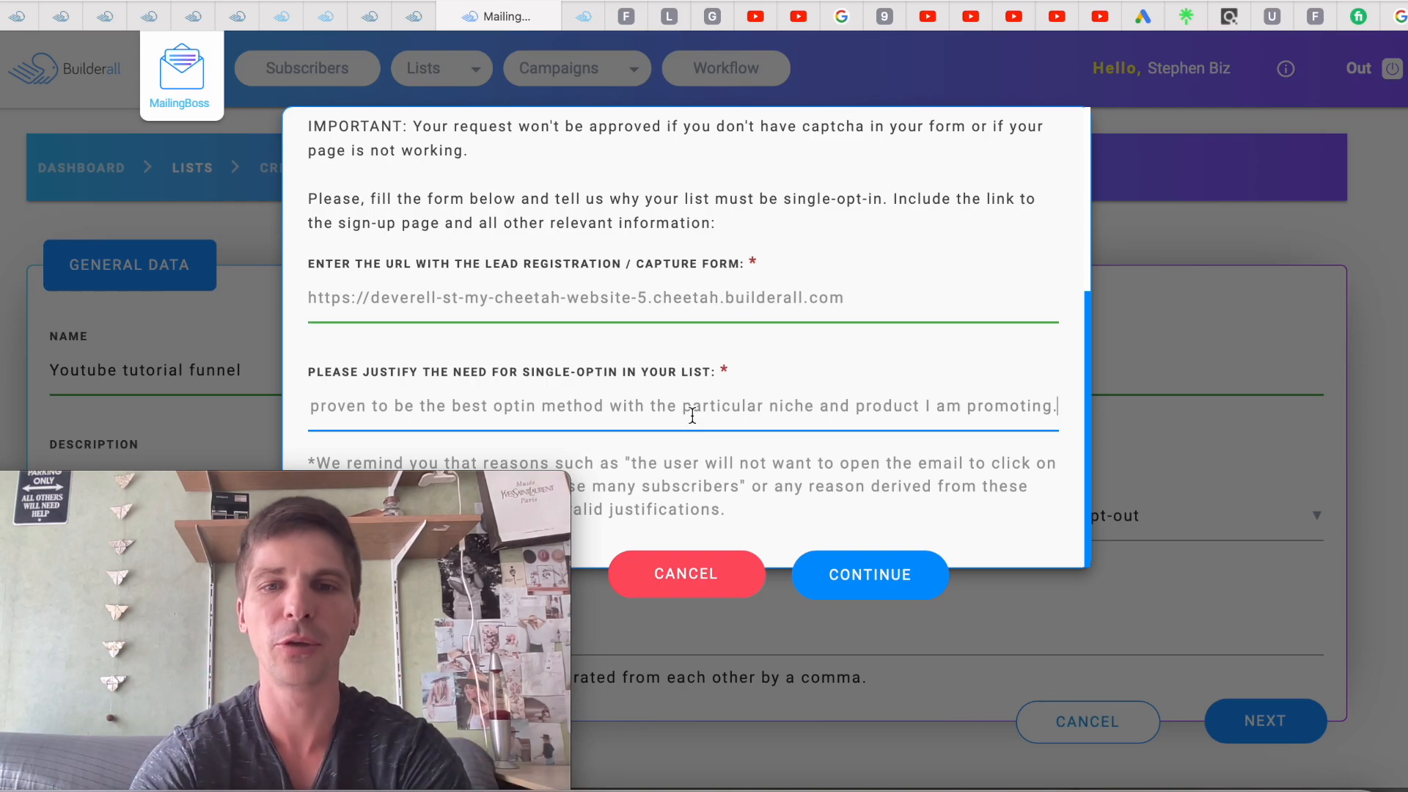
left_click(842, 575)
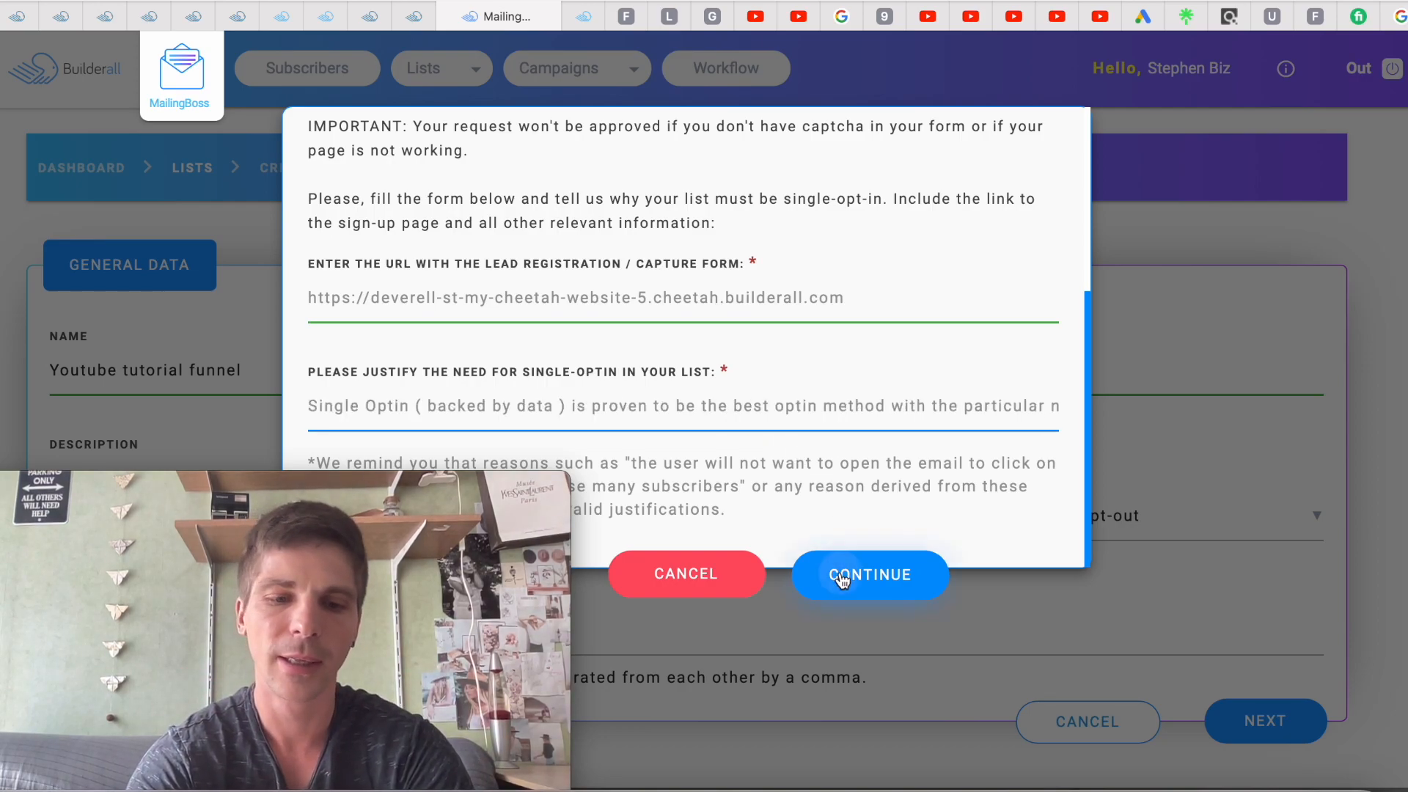
scroll(829, 459, "down", 4)
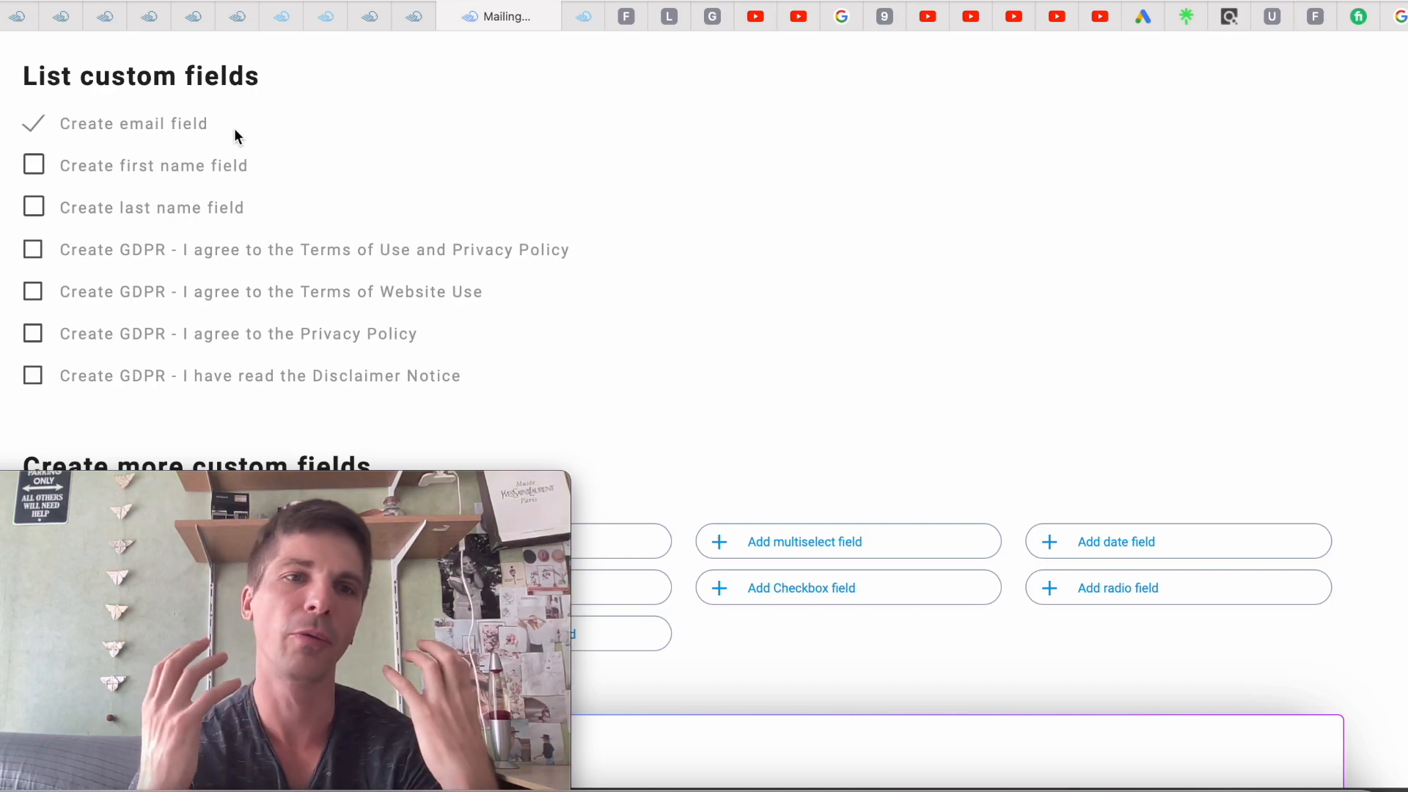
Add a first name field and a GDPR consent checkbox to the list, then save the changes
left_click(40, 171)
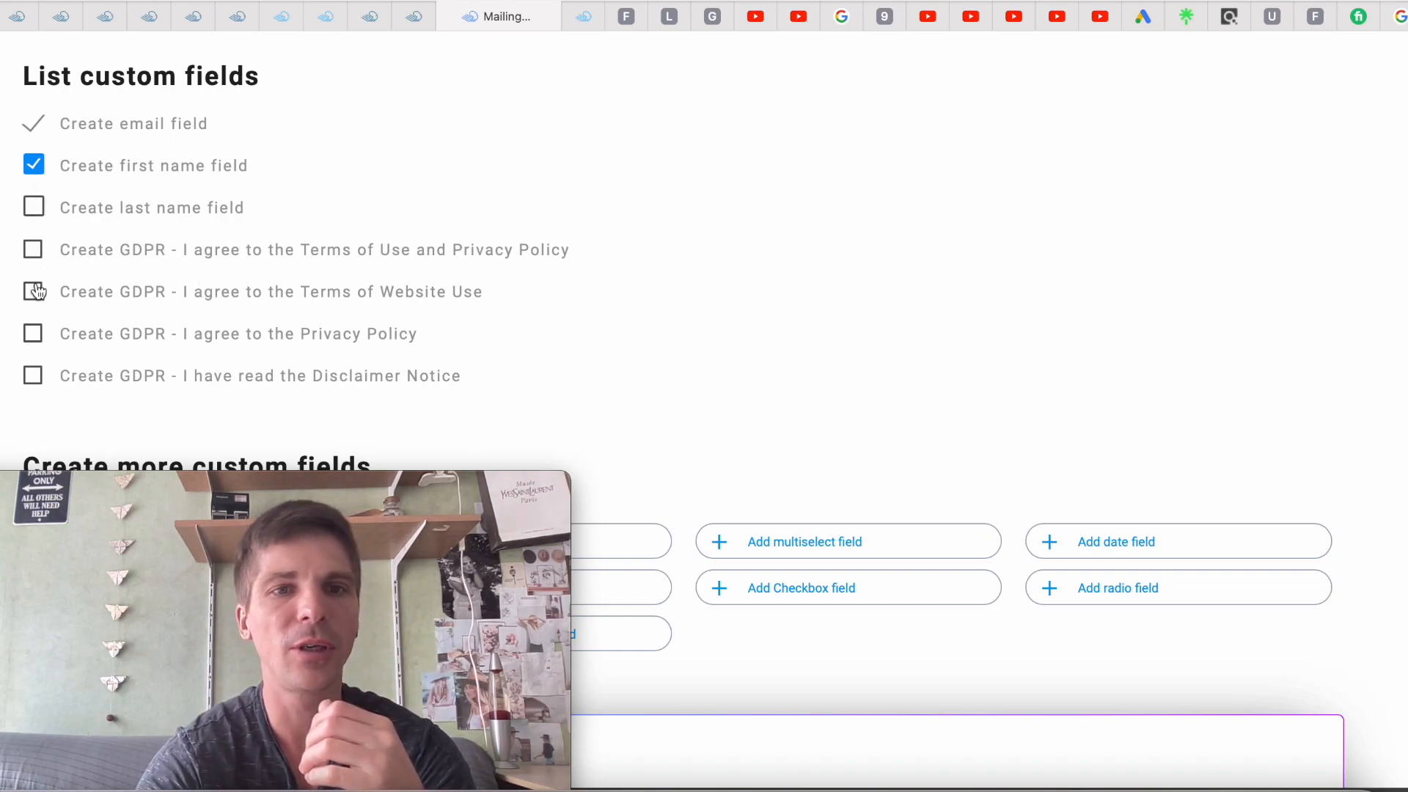
left_click(34, 252)
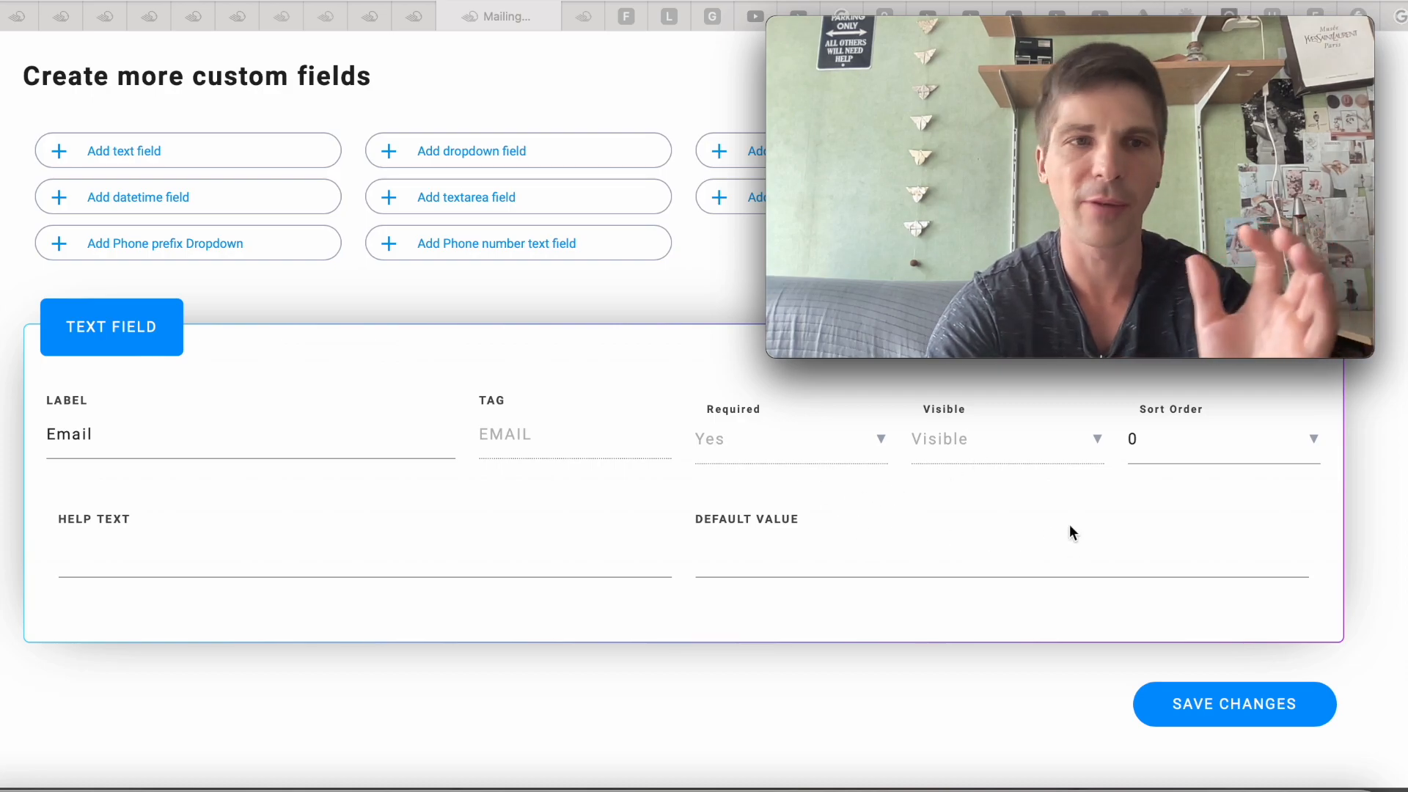
left_click(1194, 706)
left_click(1194, 707)
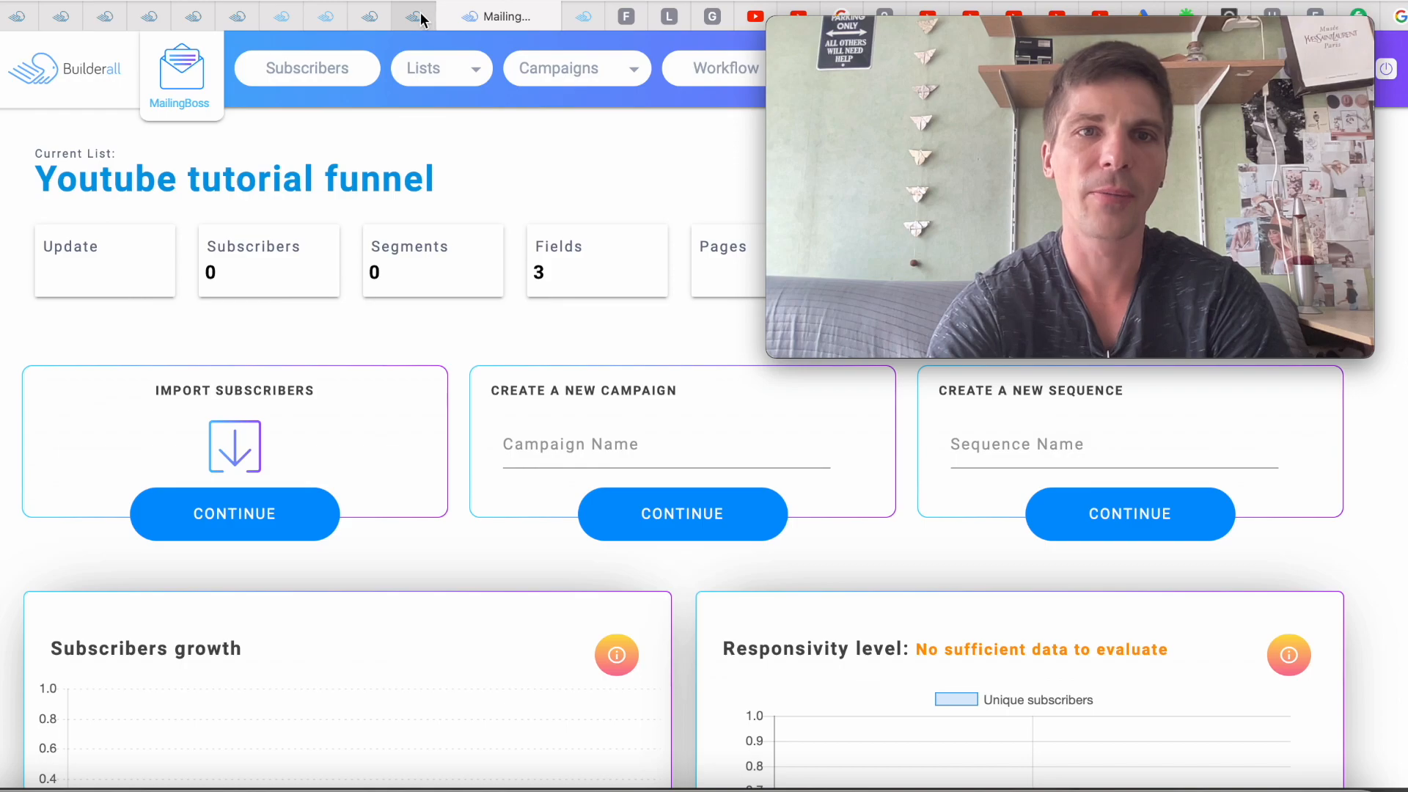
Close the It's Done! notice and drop an Email Marketing Form onto the Home page
mouse_move(419, 22)
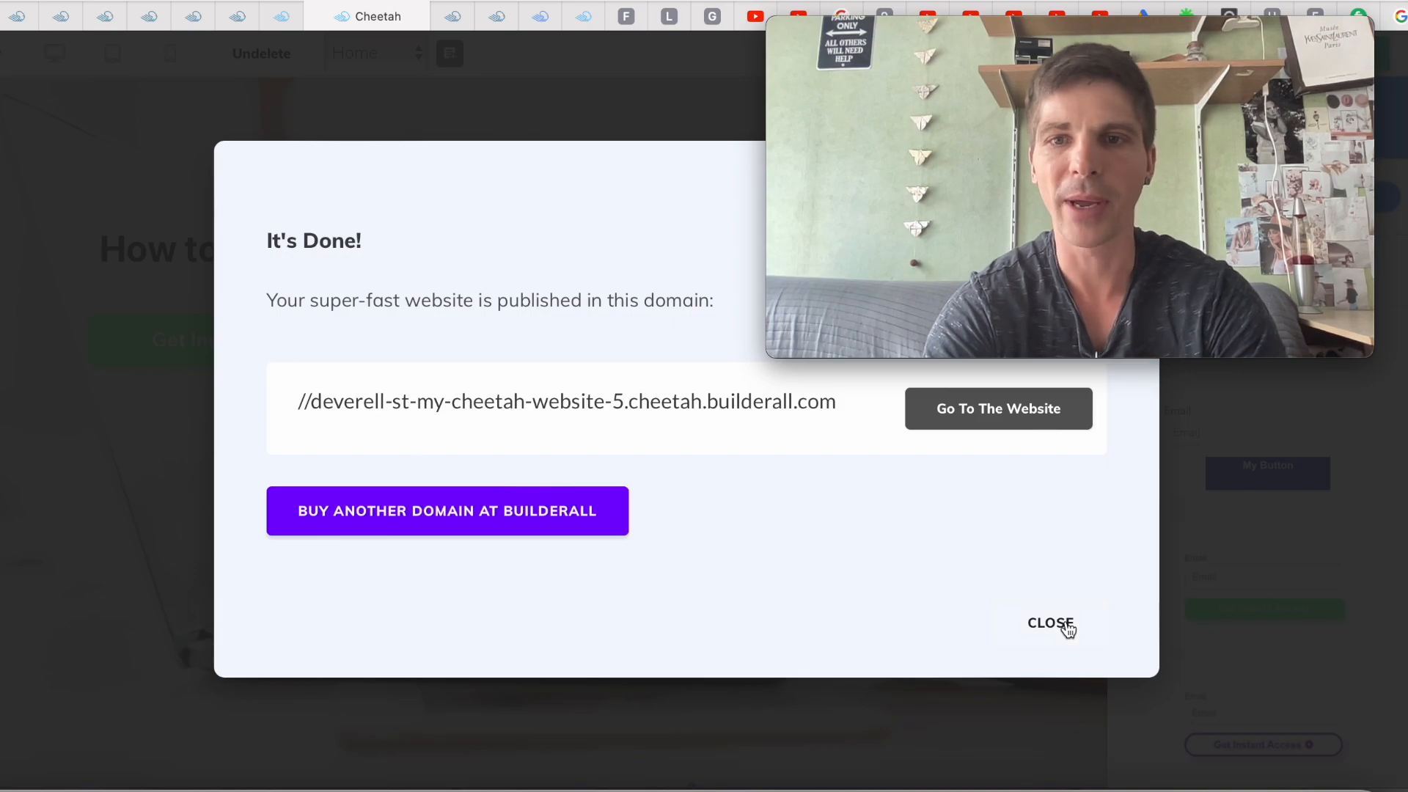
left_click(1051, 623)
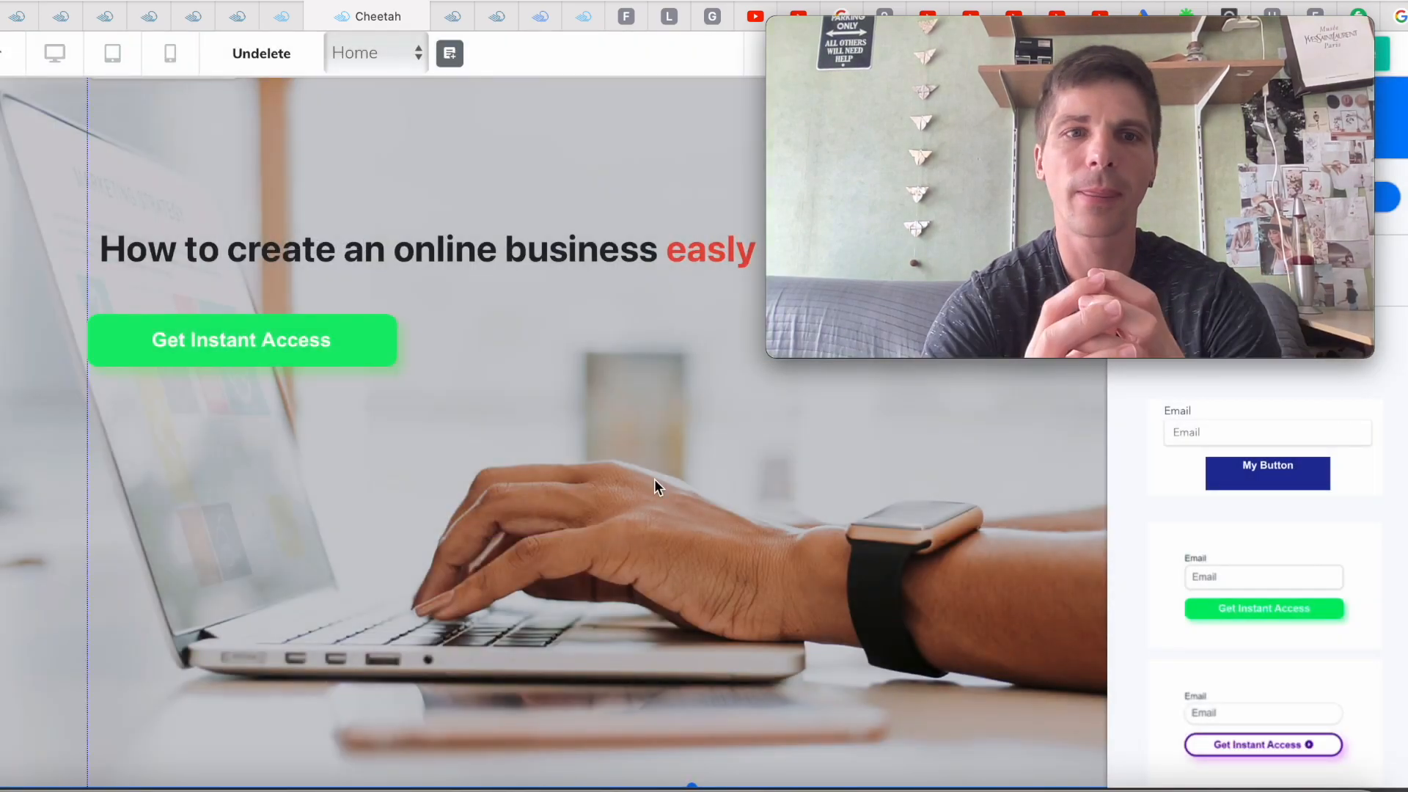
left_click_drag(1264, 583, 215, 517)
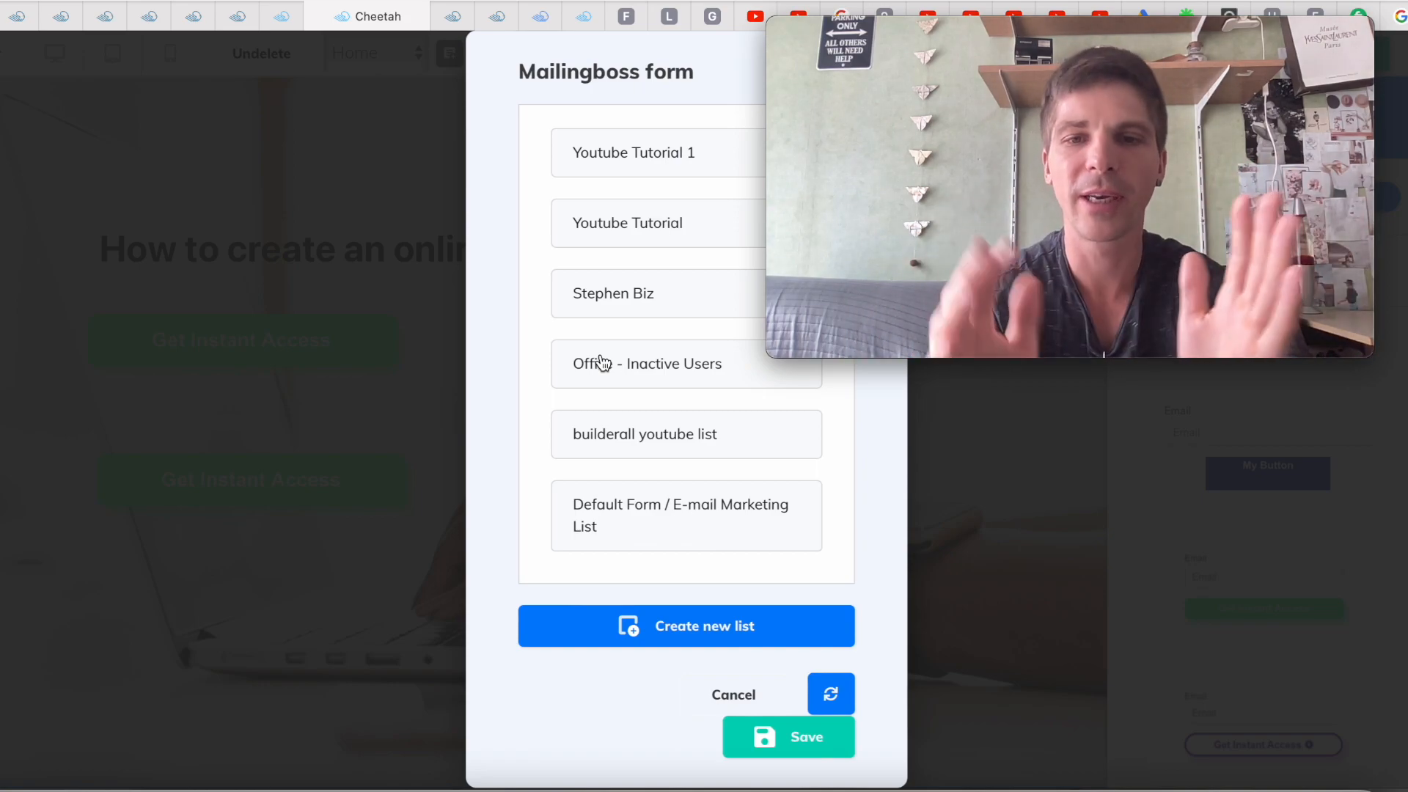
Refresh the Mailingboss lists and link the form to the 'Youtube tutorial funnel' list
left_click(833, 696)
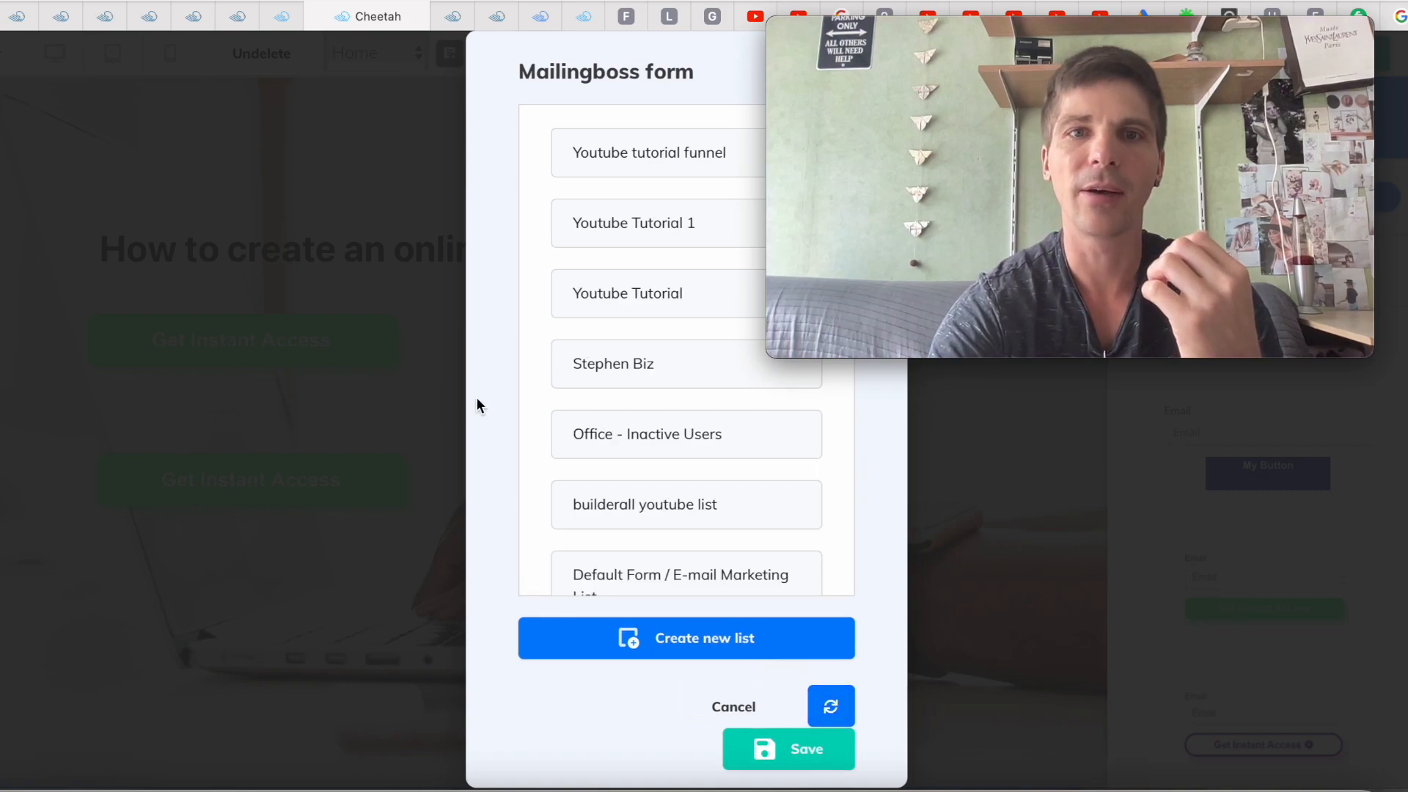
left_click(653, 160)
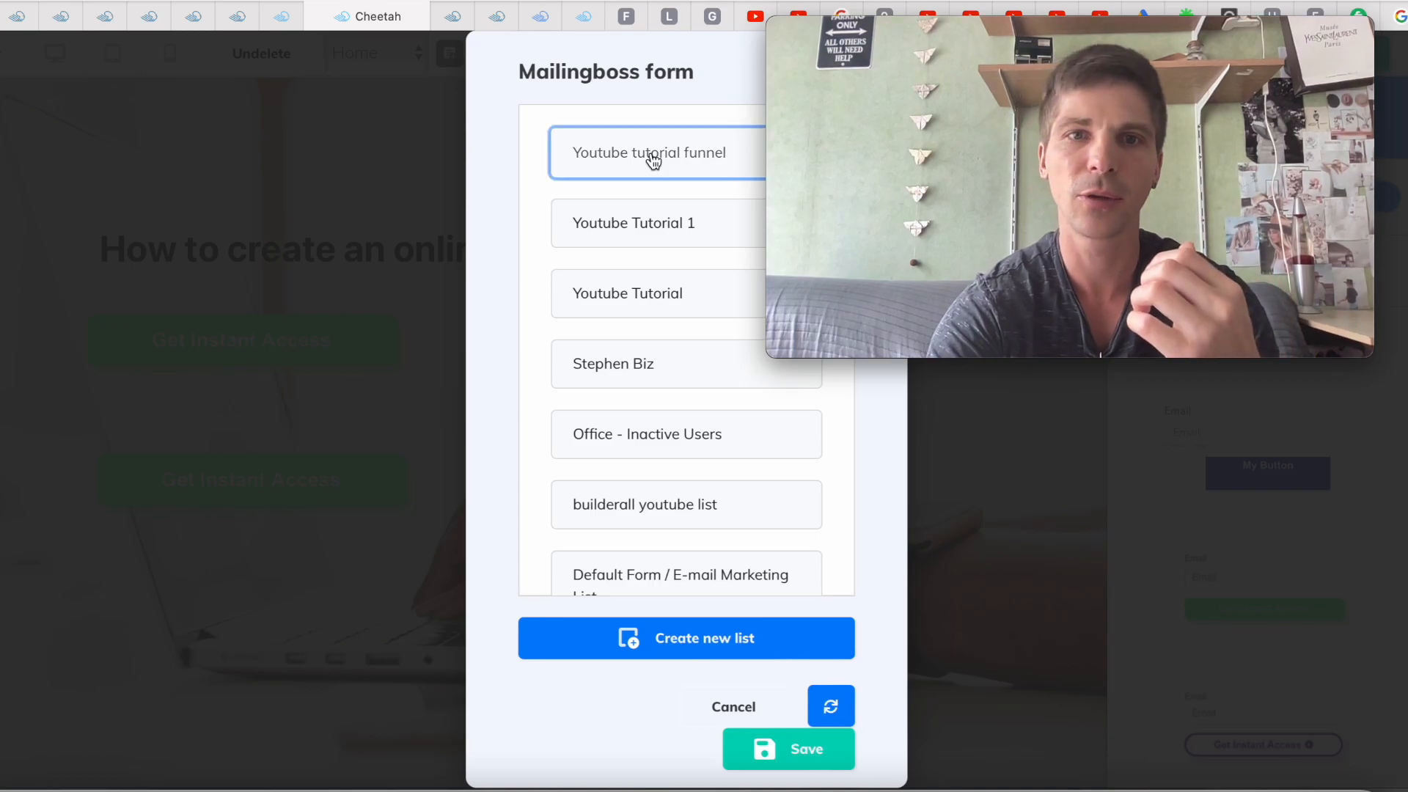
left_click(775, 738)
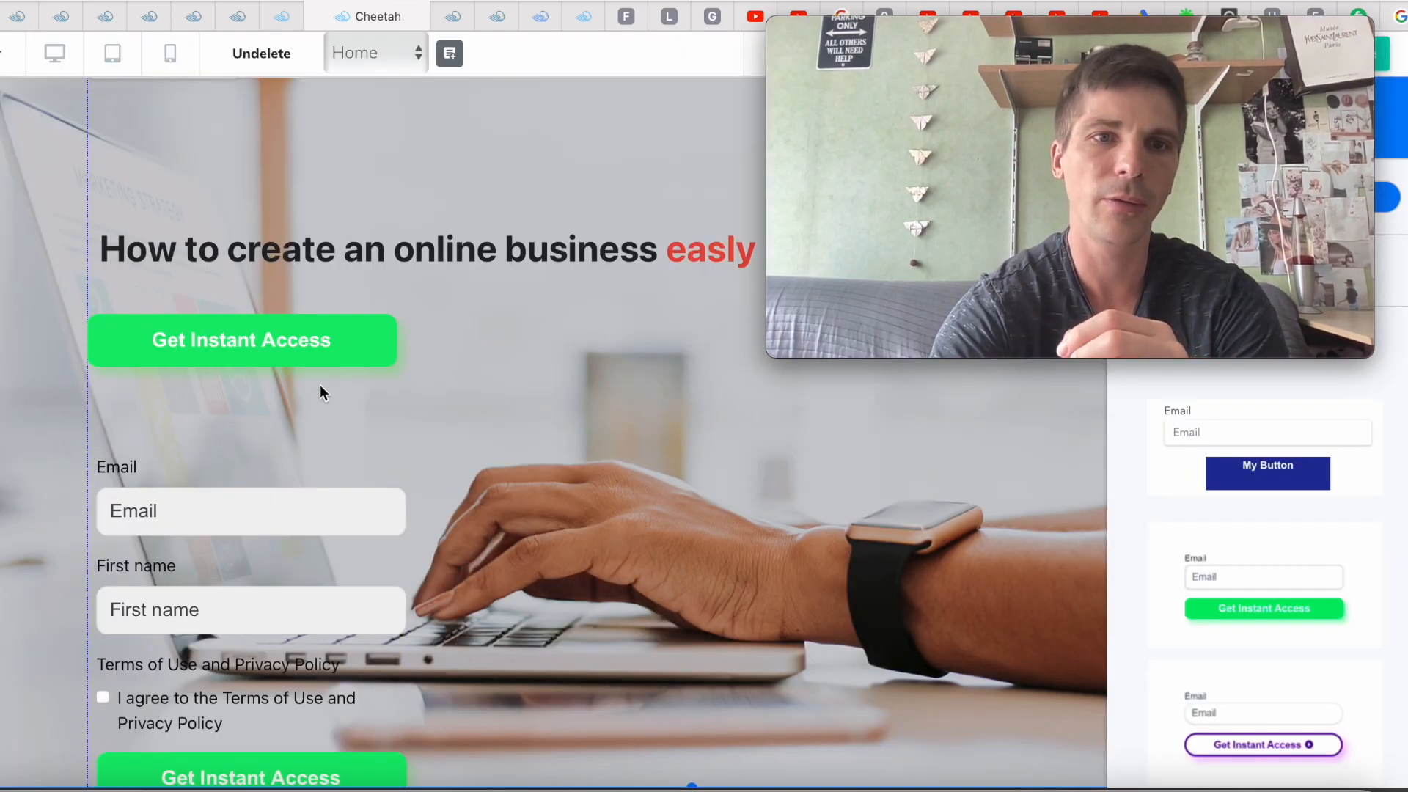
left_click(283, 342)
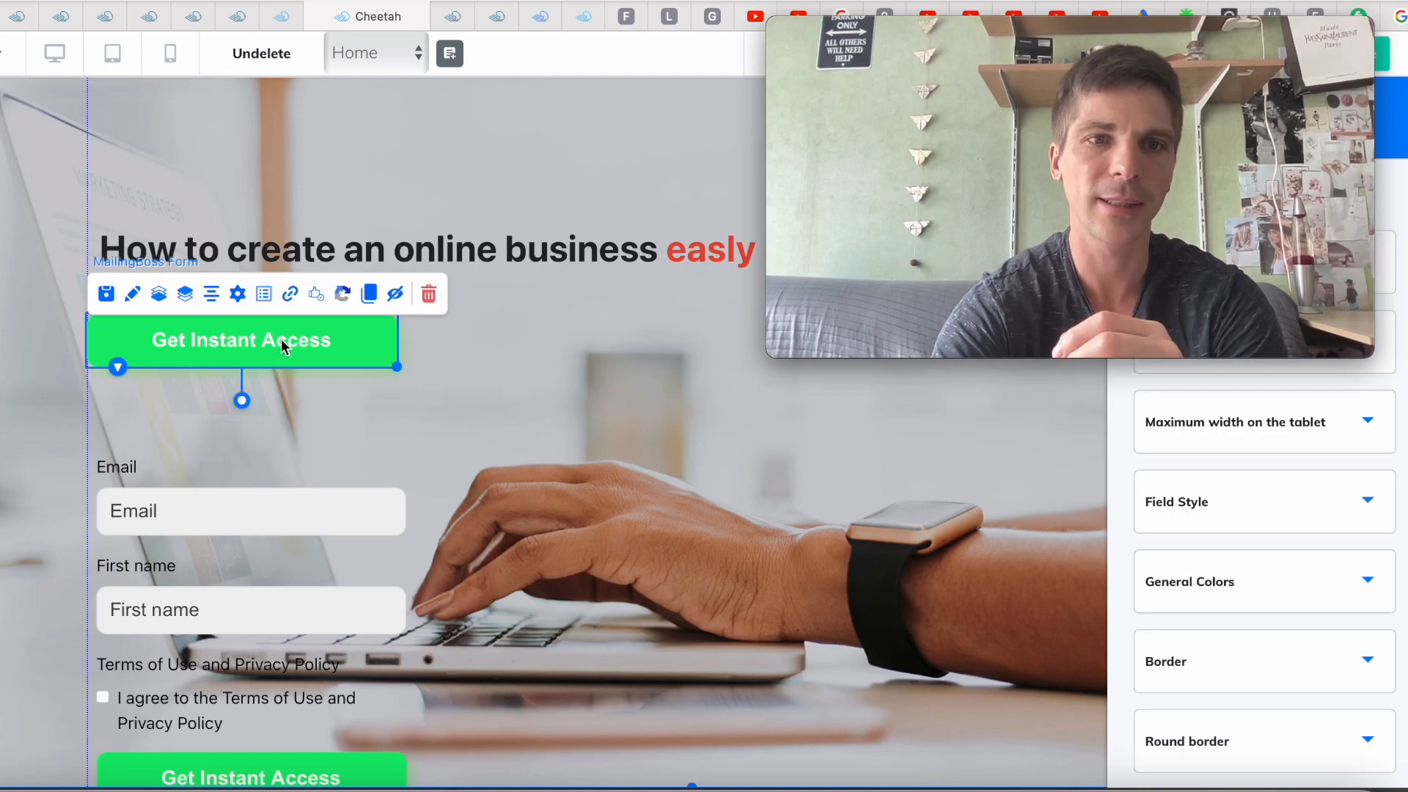
Delete the top Get Instant Access button and move the signup form up under the headline
left_click(430, 298)
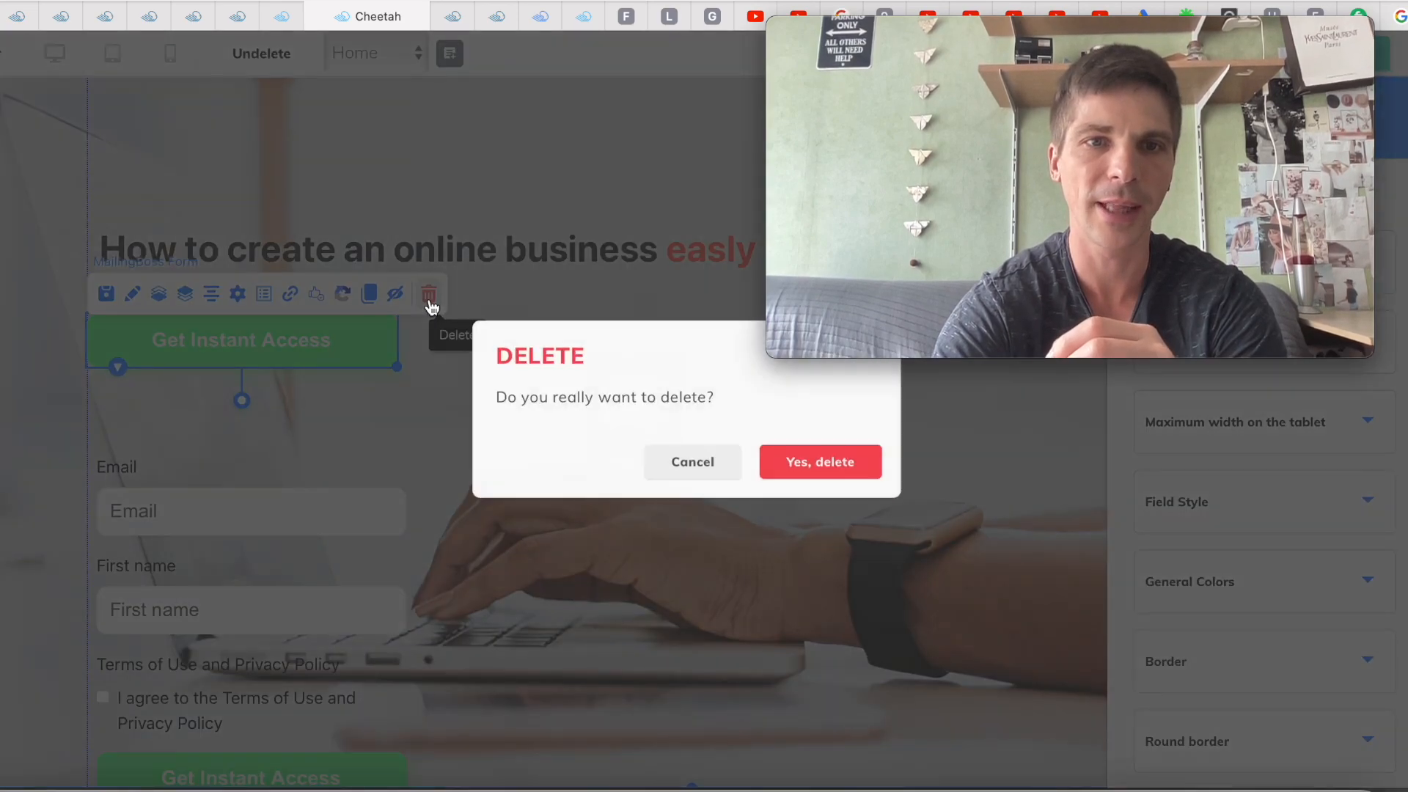
left_click(823, 475)
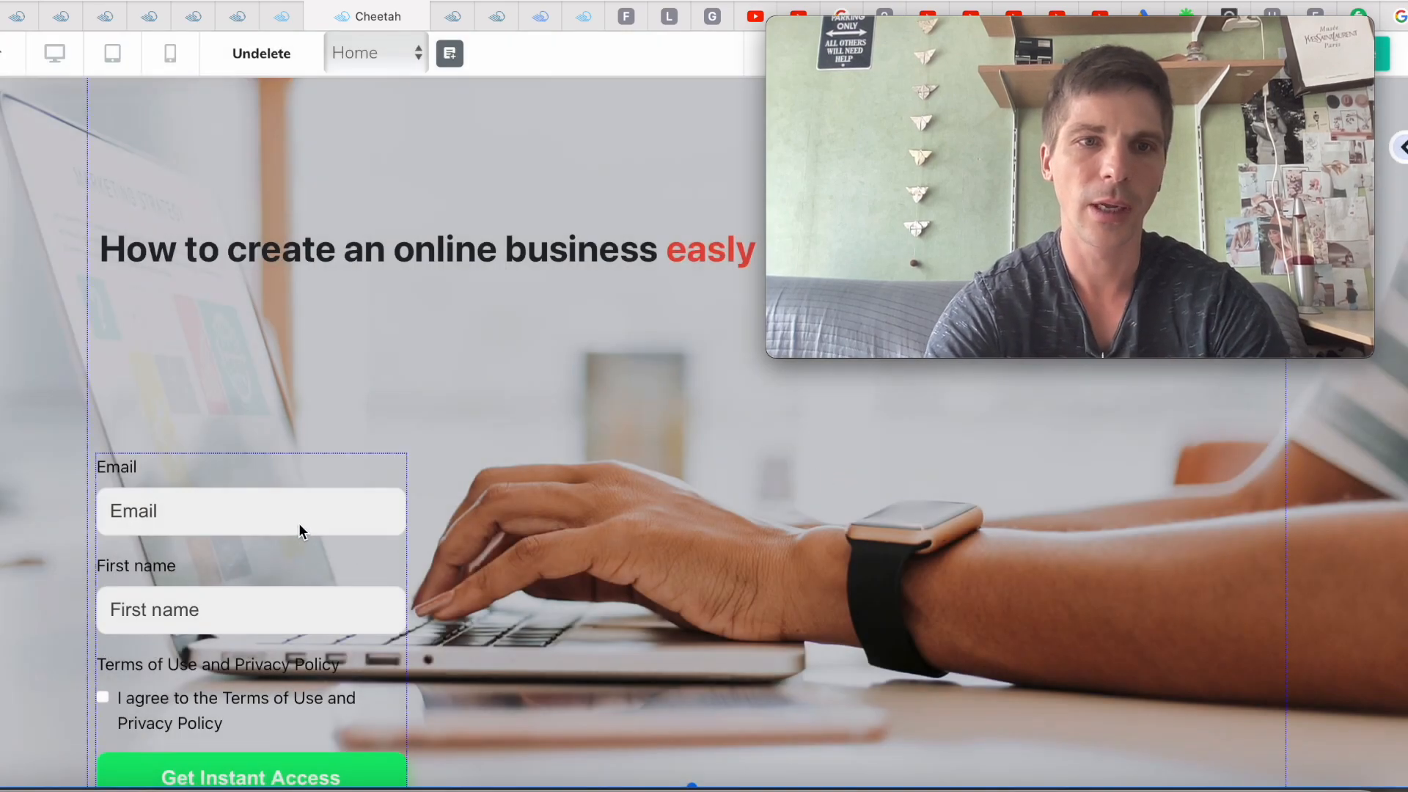
left_click_drag(304, 501, 302, 344)
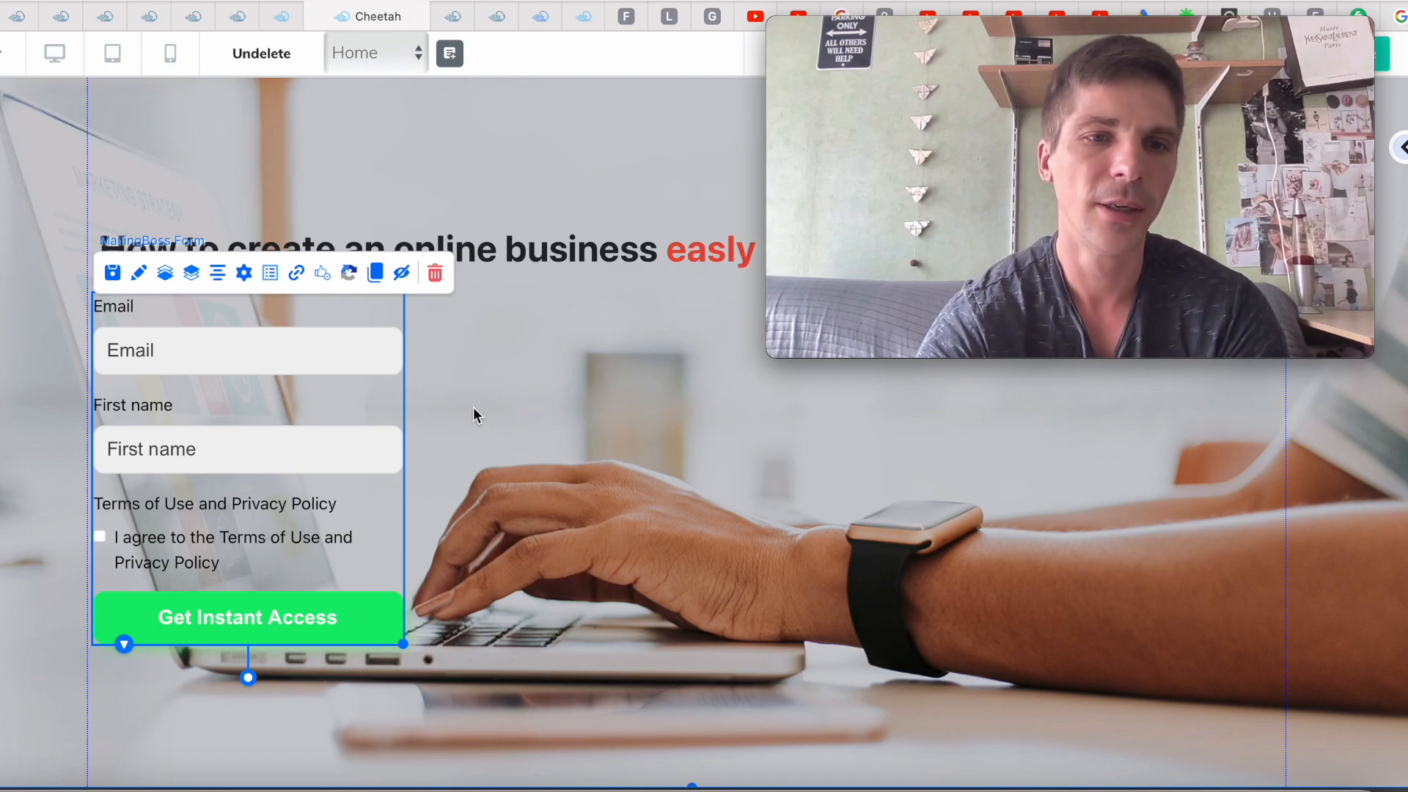
left_click(579, 439)
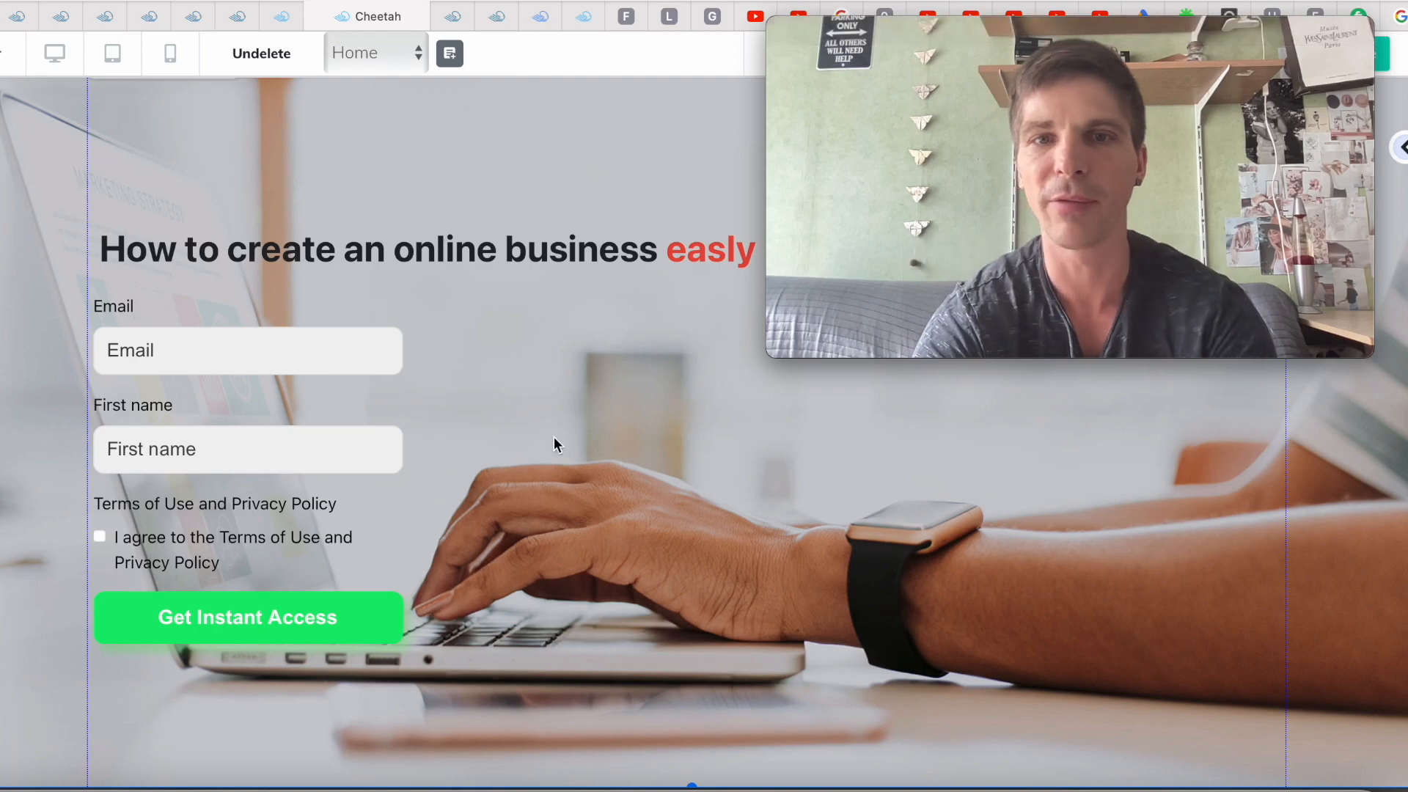
Save the edited Home page
left_click_drag(1122, 32, 877, 83)
left_click(1353, 57)
left_click(1353, 58)
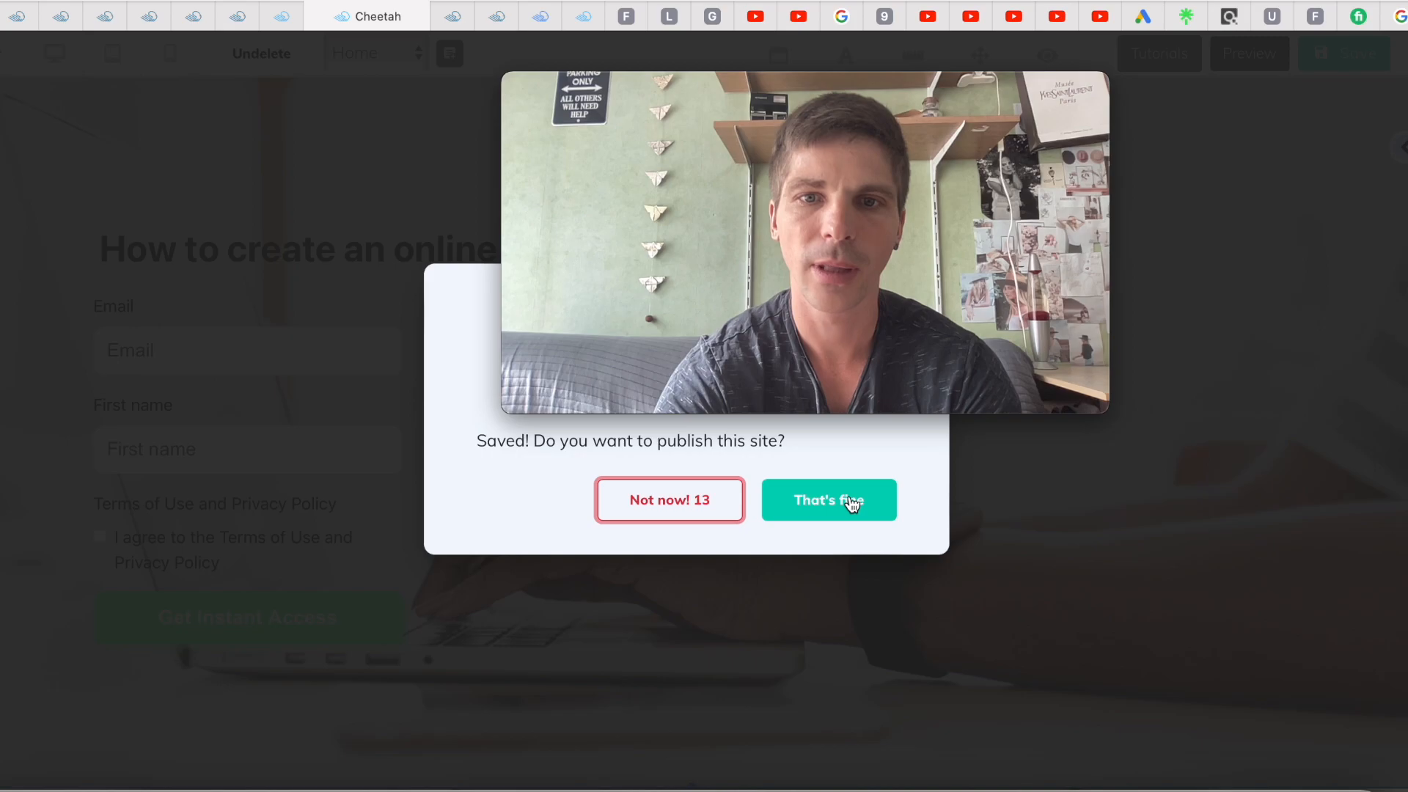
Republish the site and close the It's Done! confirmation
left_click(851, 505)
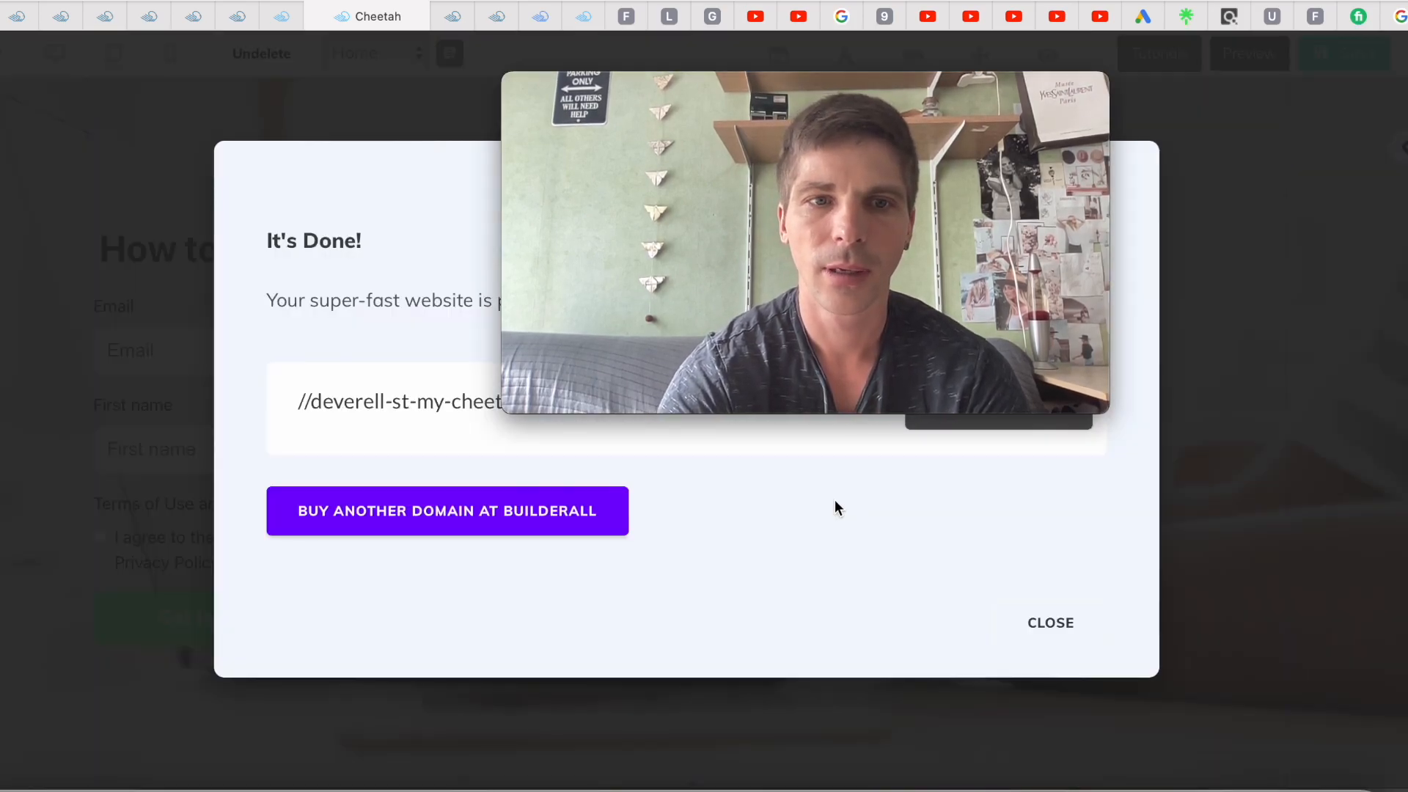
left_click(1053, 629)
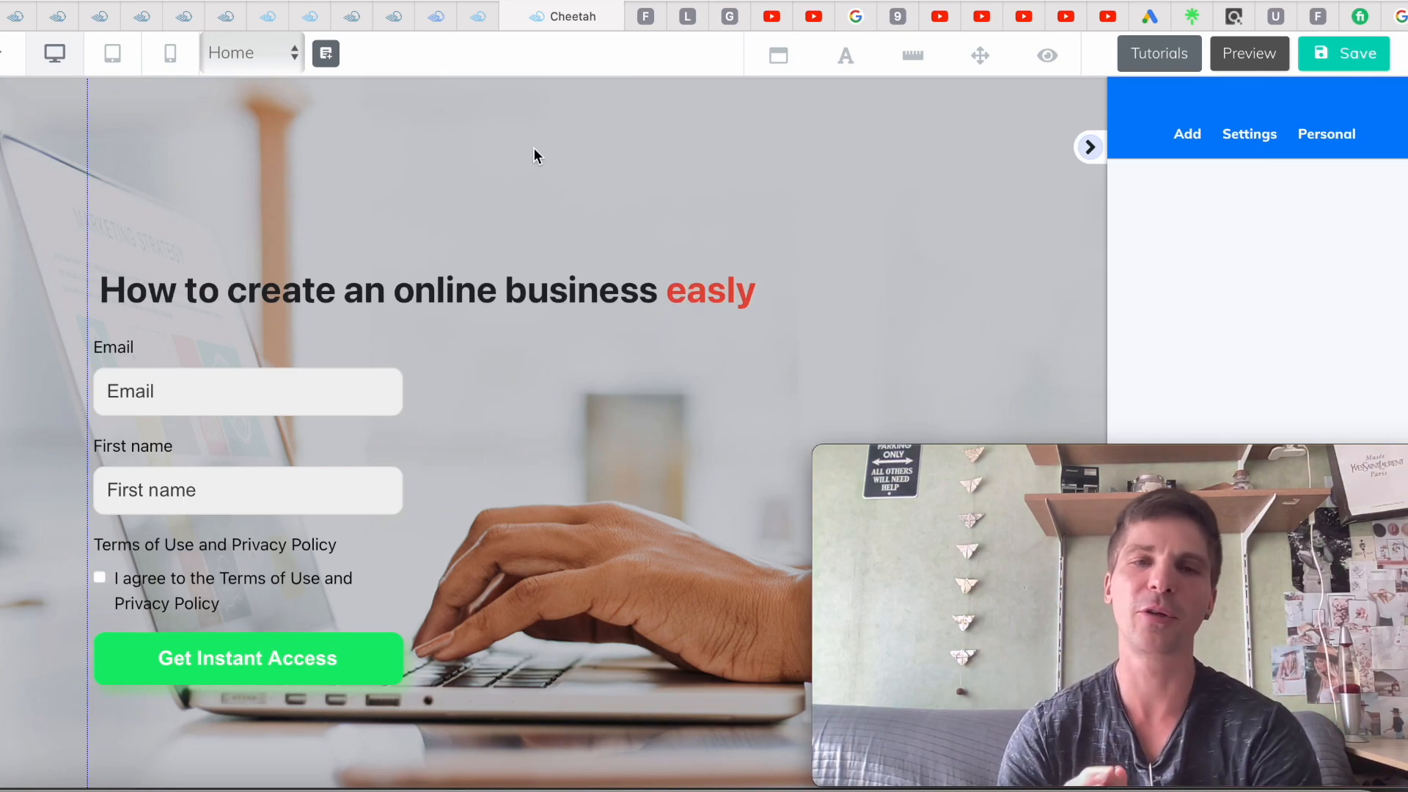
Start a new site page and enter 'Bridge page' as its name
left_click(327, 57)
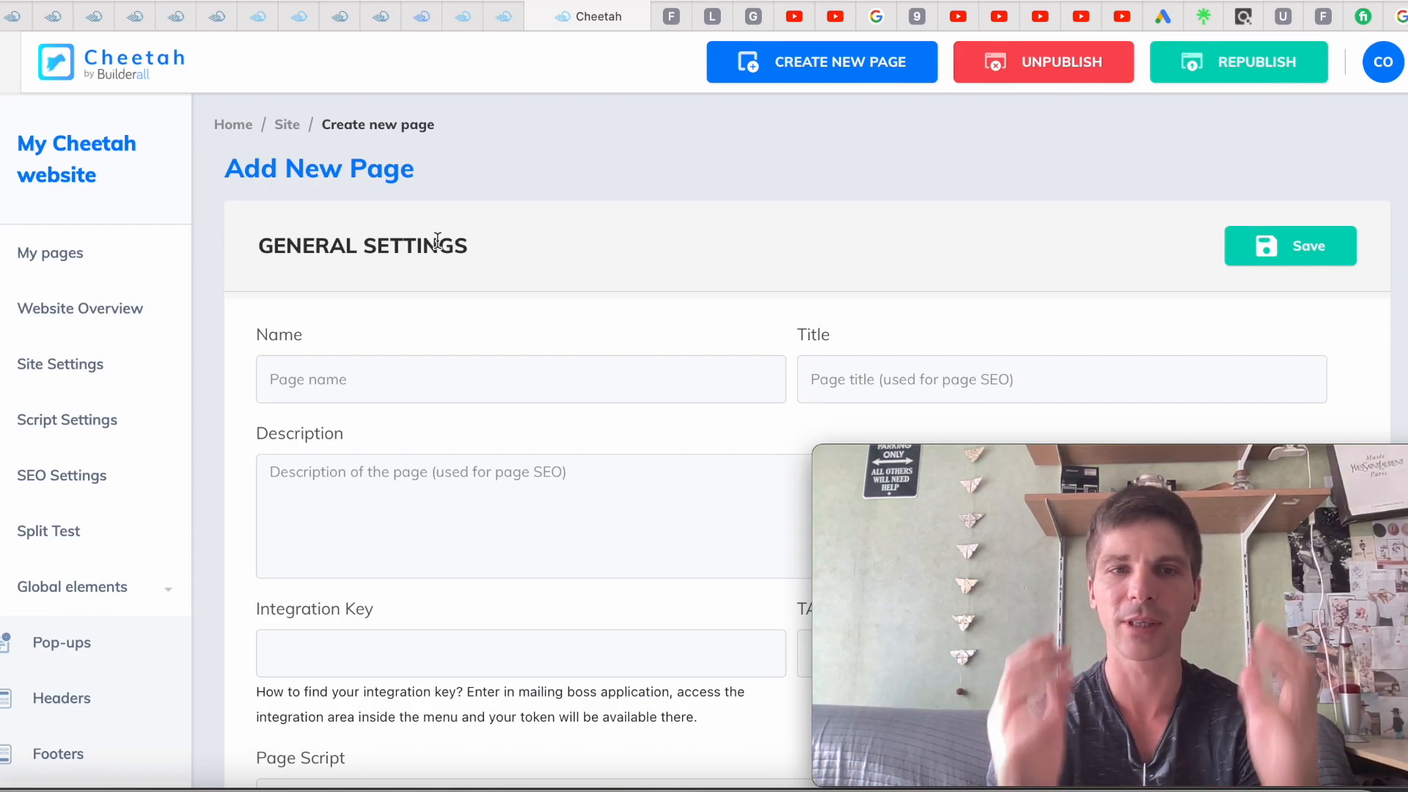
scroll(440, 189, "down", 6)
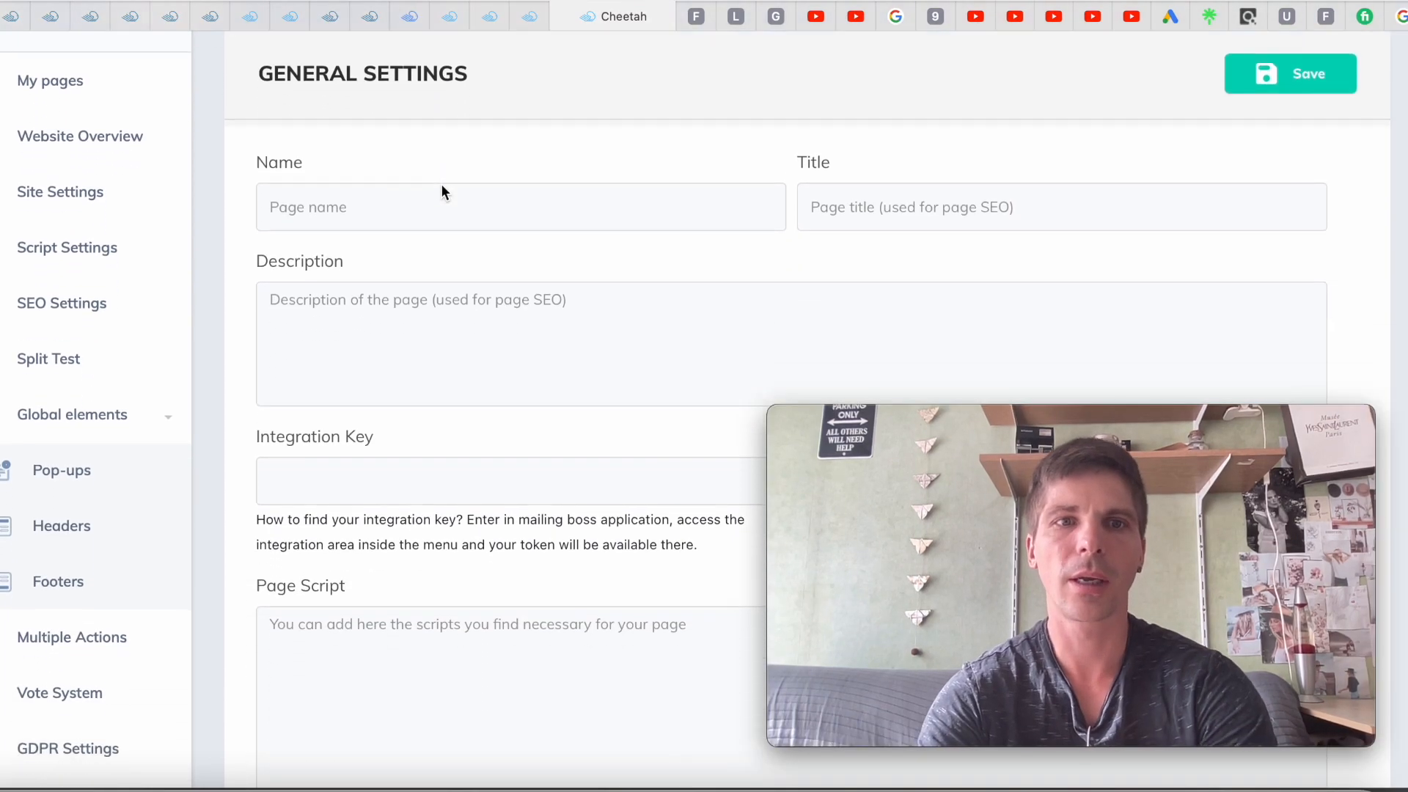
scroll(440, 183, "up", 2)
scroll(441, 190, "up", 6)
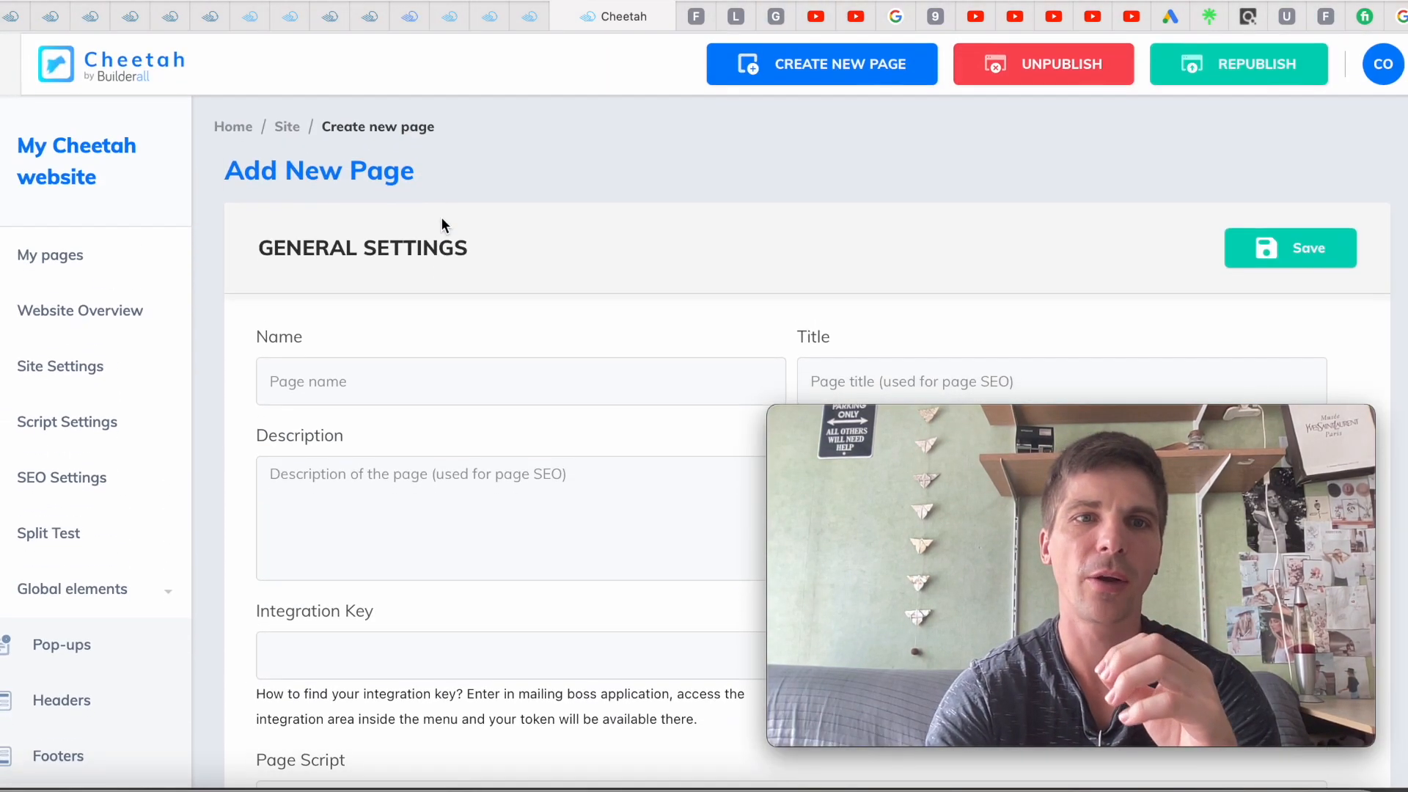
left_click(391, 380)
type("B")
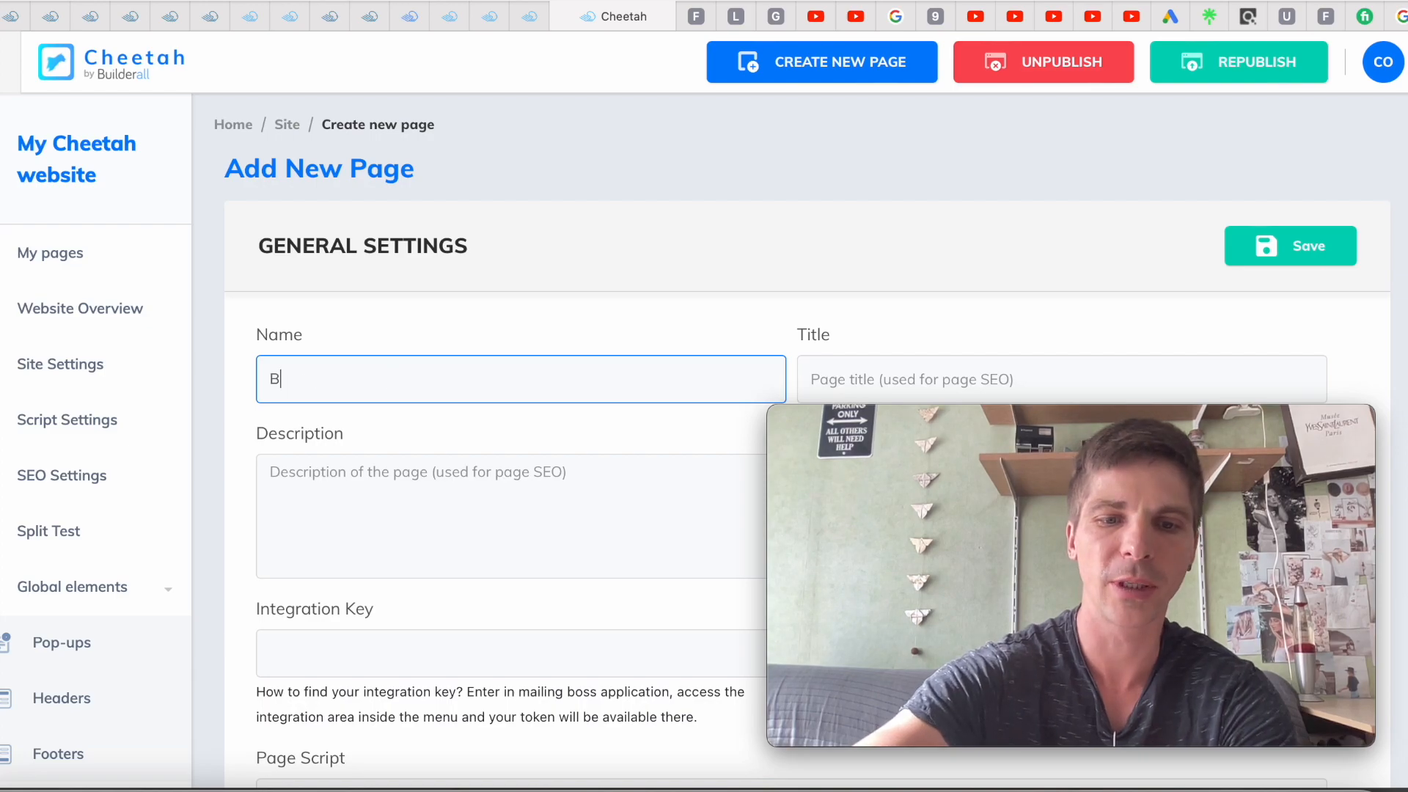
type("ri")
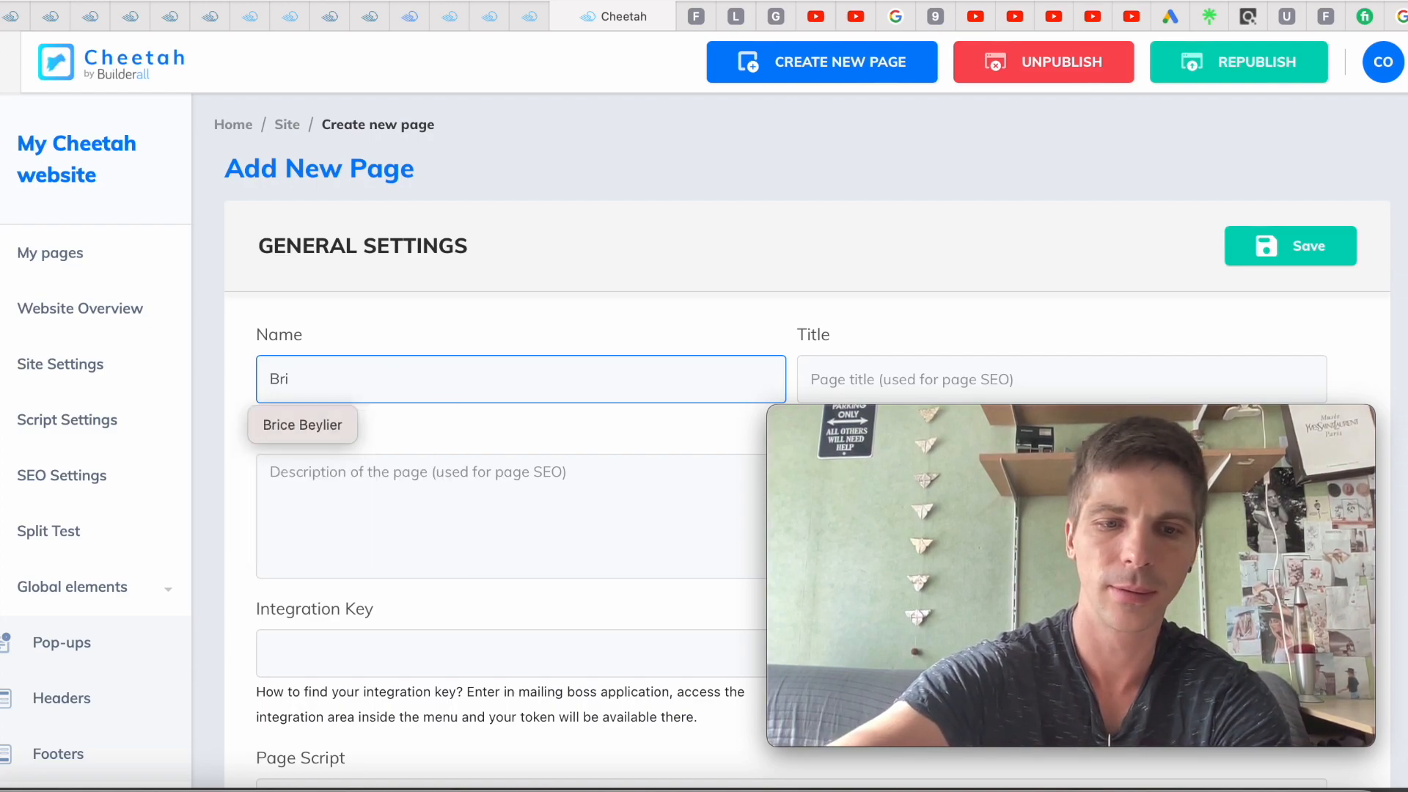
type("dge page")
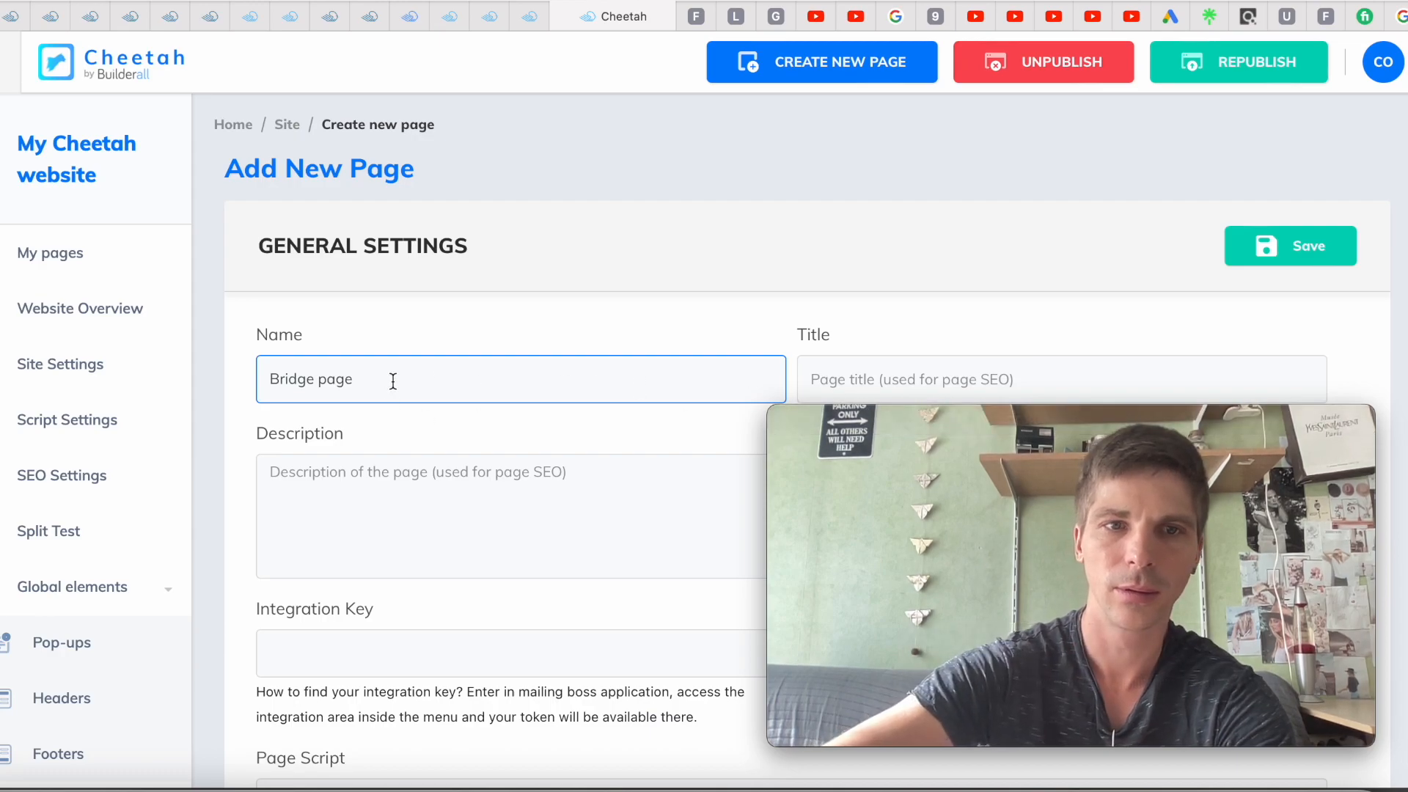
key("ctrl+a")
key("ctrl+c")
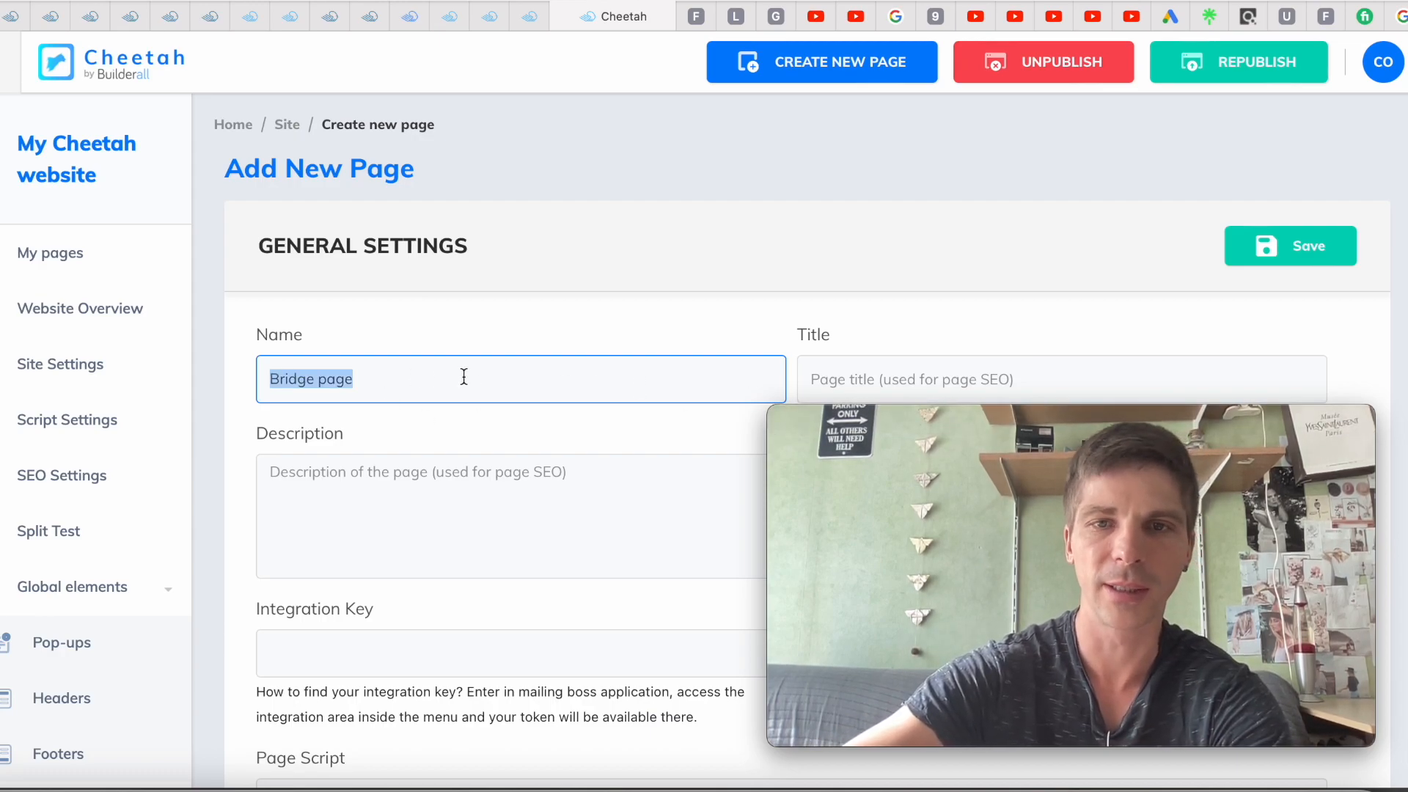
Copy 'Bridge page' into the title, description and script fields, then save the page
left_click(924, 369)
key("ctrl+v")
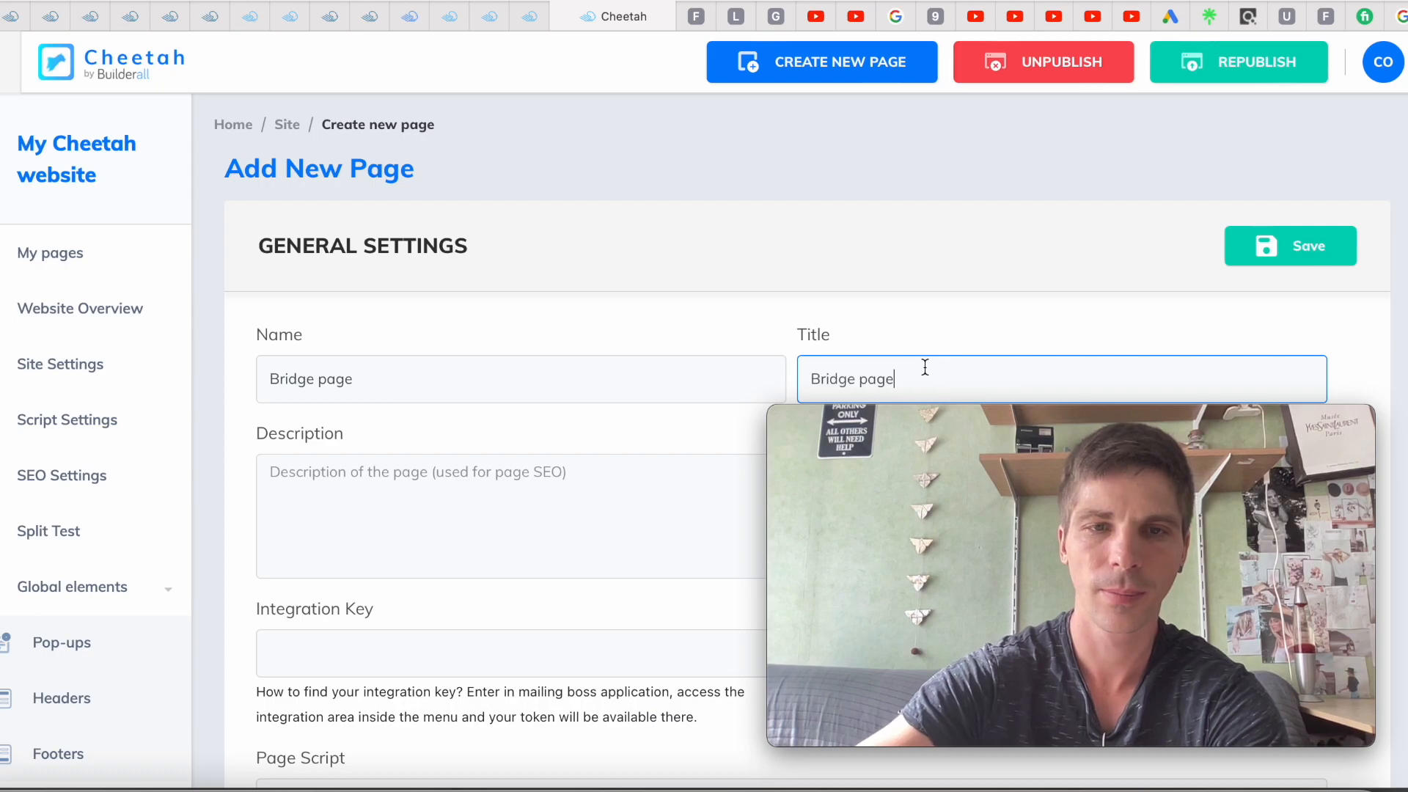
left_click(575, 521)
key("ctrl+v")
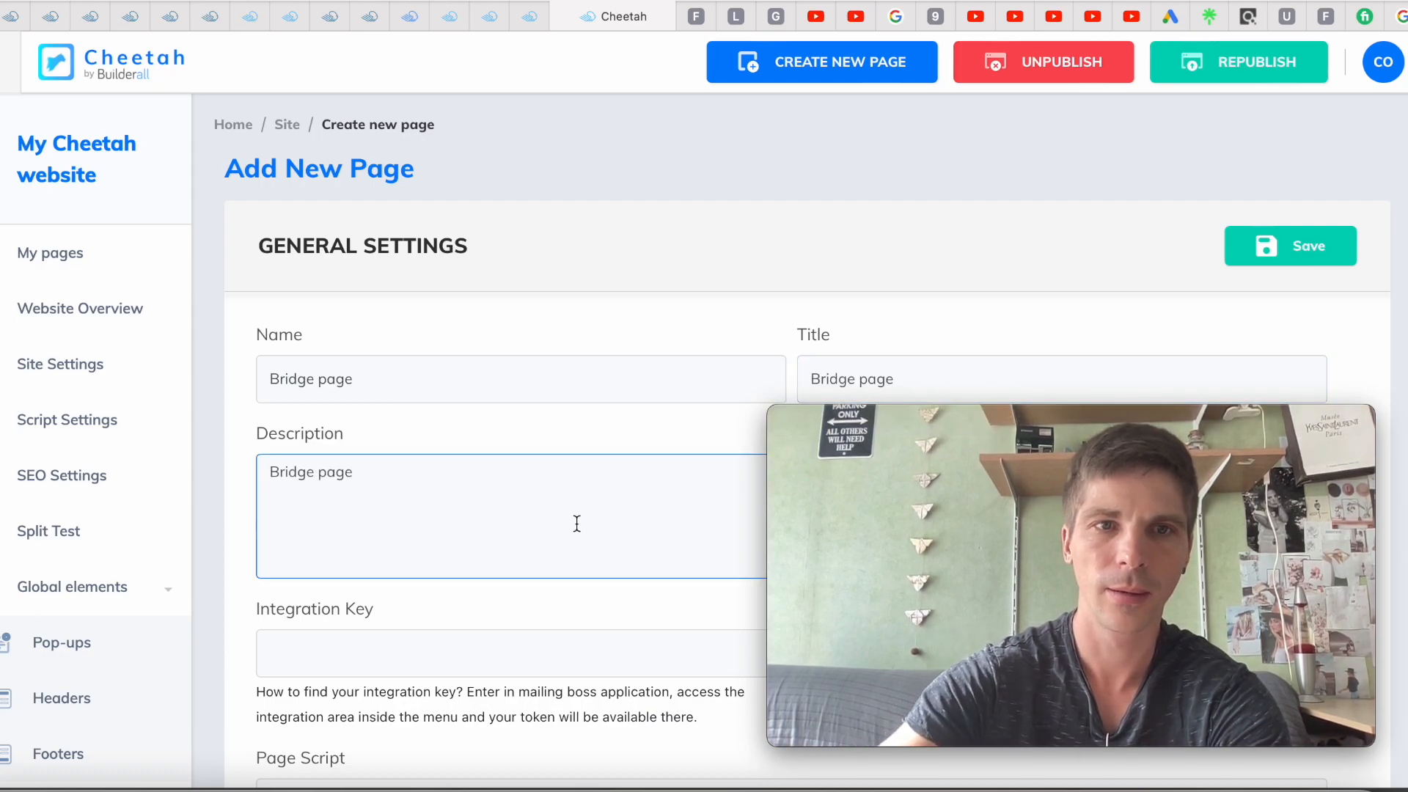
scroll(577, 523, "down", 9)
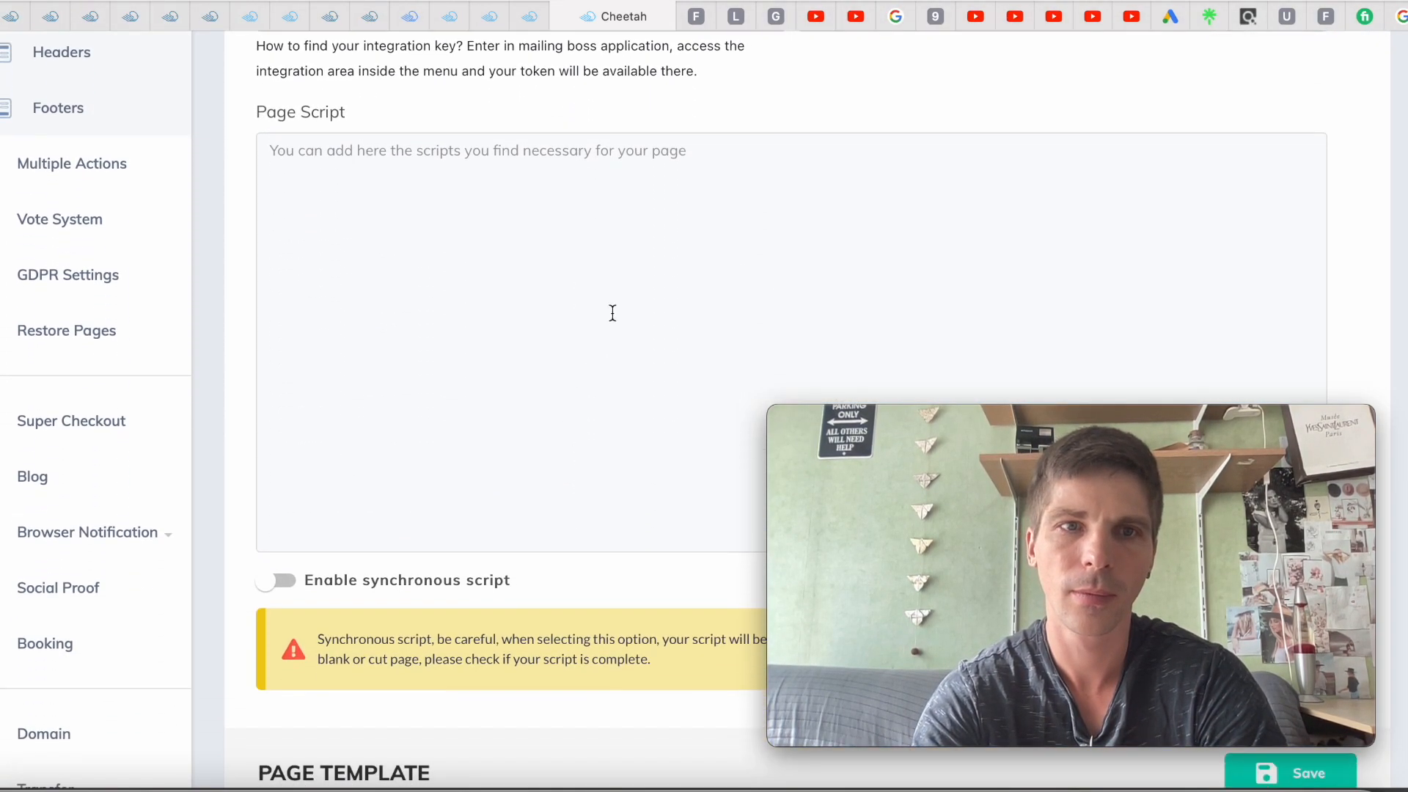
left_click(630, 218)
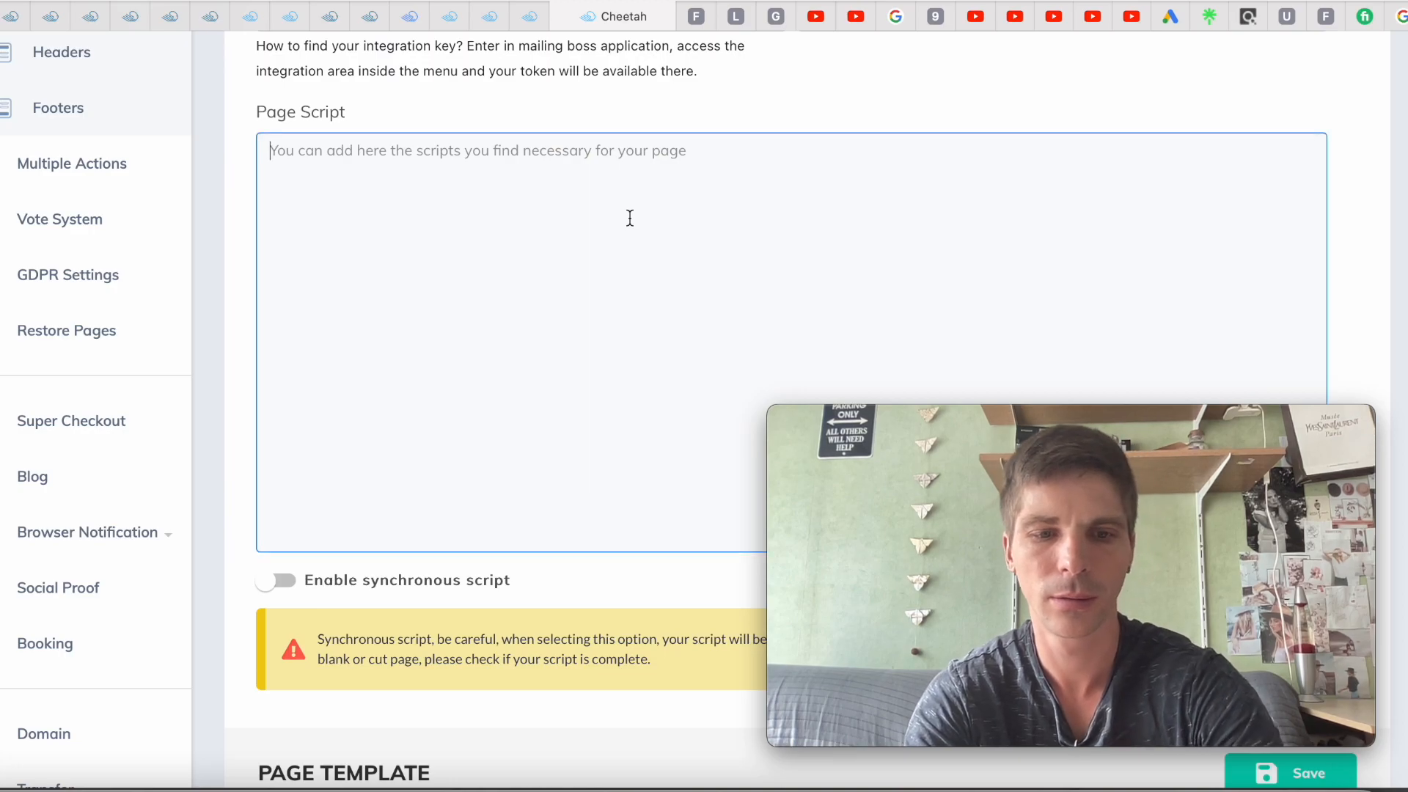
key("ctrl+v")
scroll(630, 218, "up", 7)
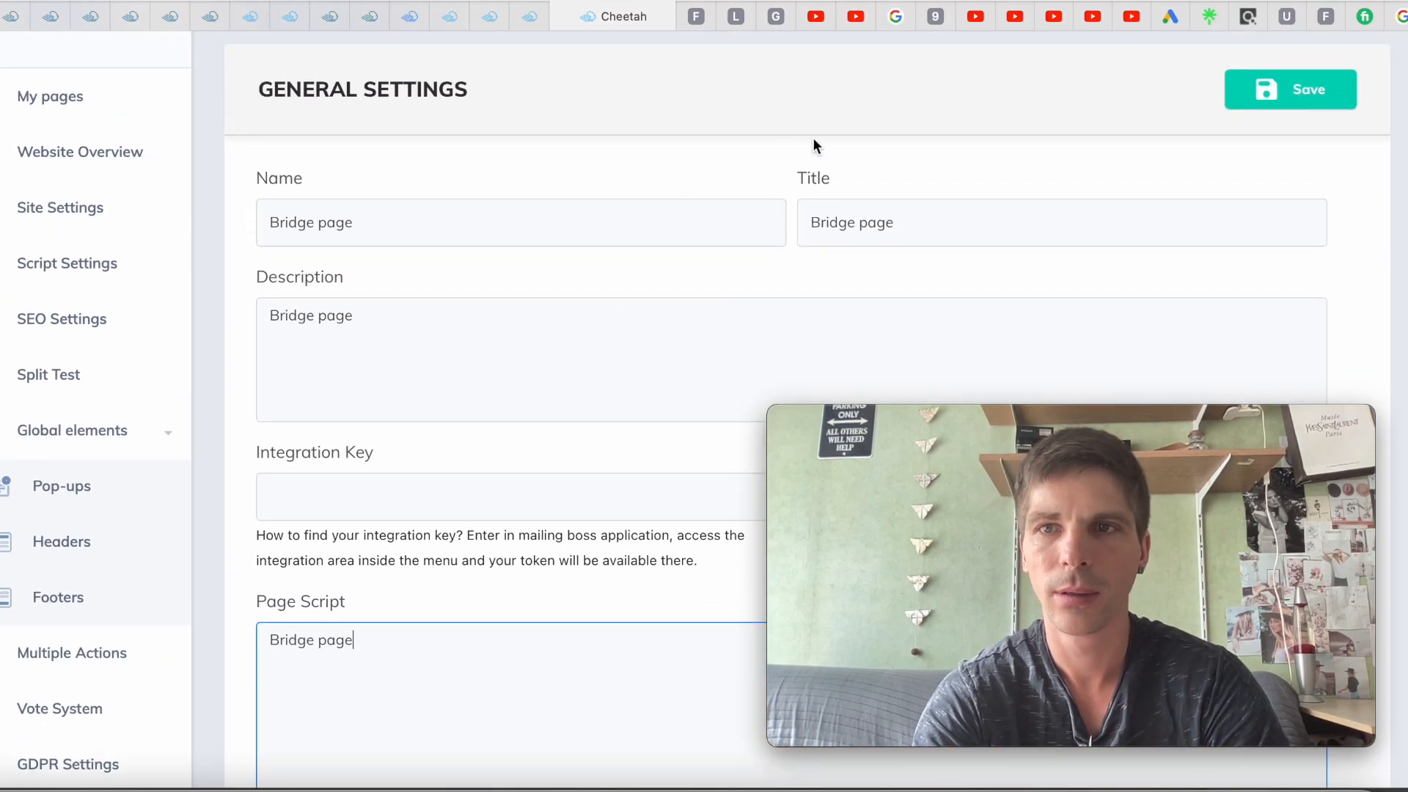
left_click(1263, 92)
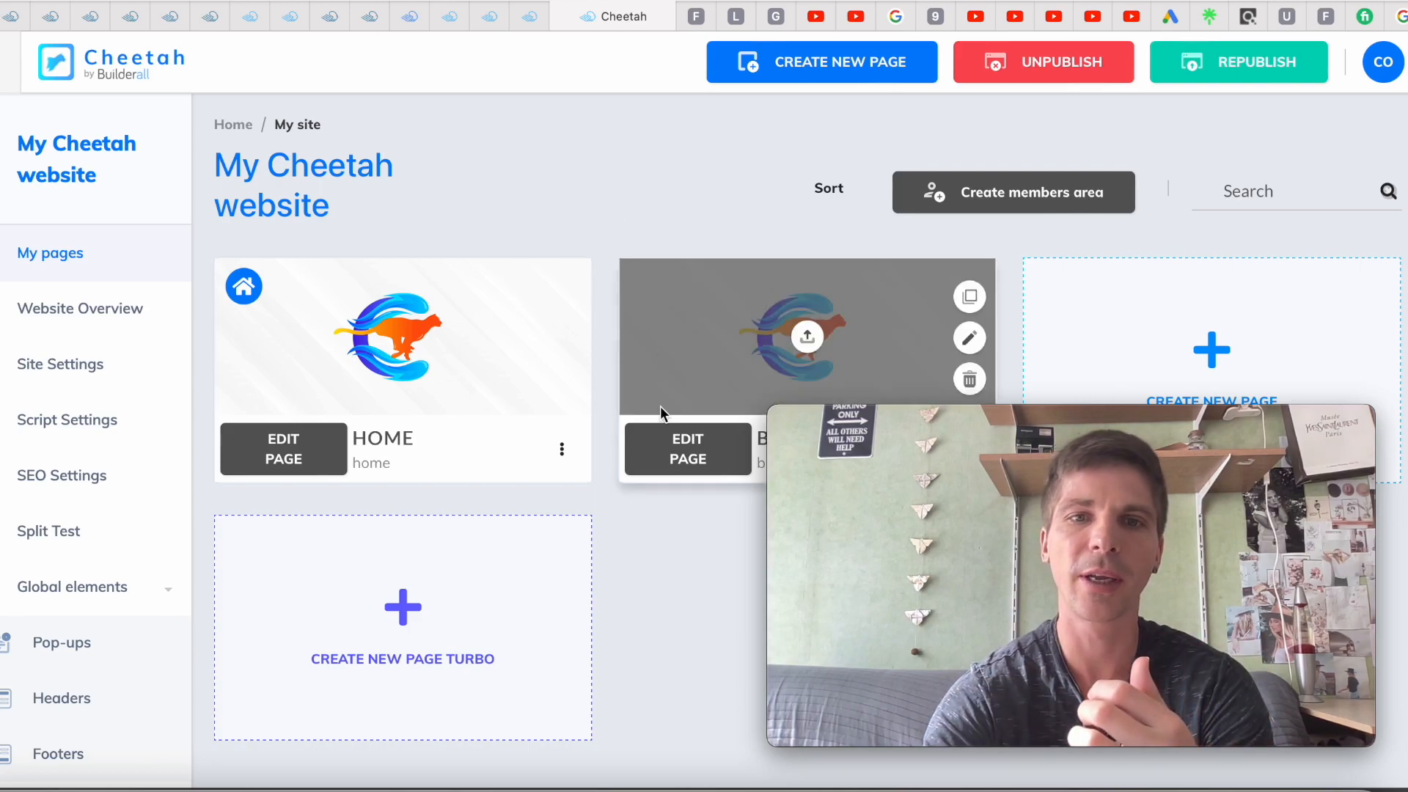
Add a blank panel to Bridge page and make its heading 'Hi, welcome, watch the video to learn how to build an online business'
left_click(673, 450)
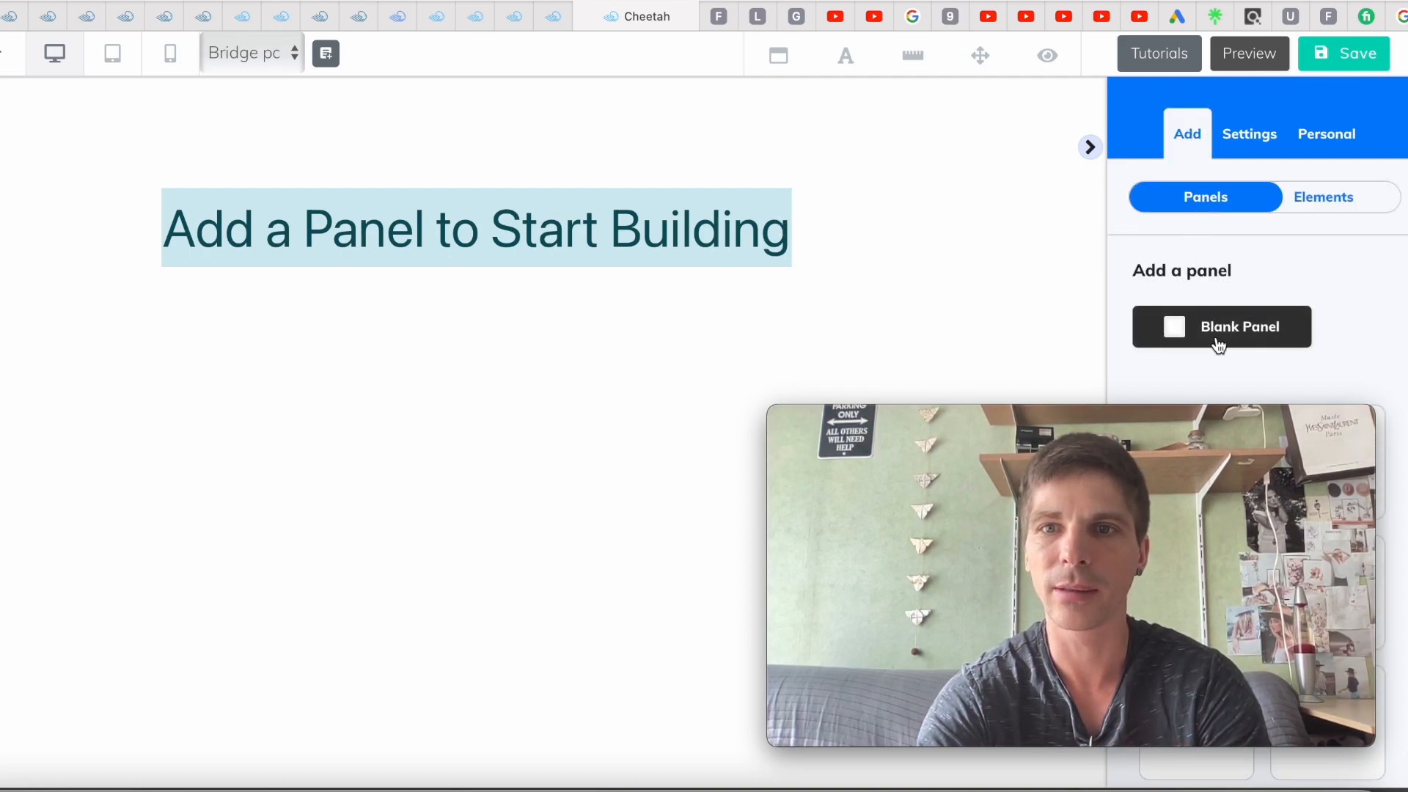
left_click(1219, 343)
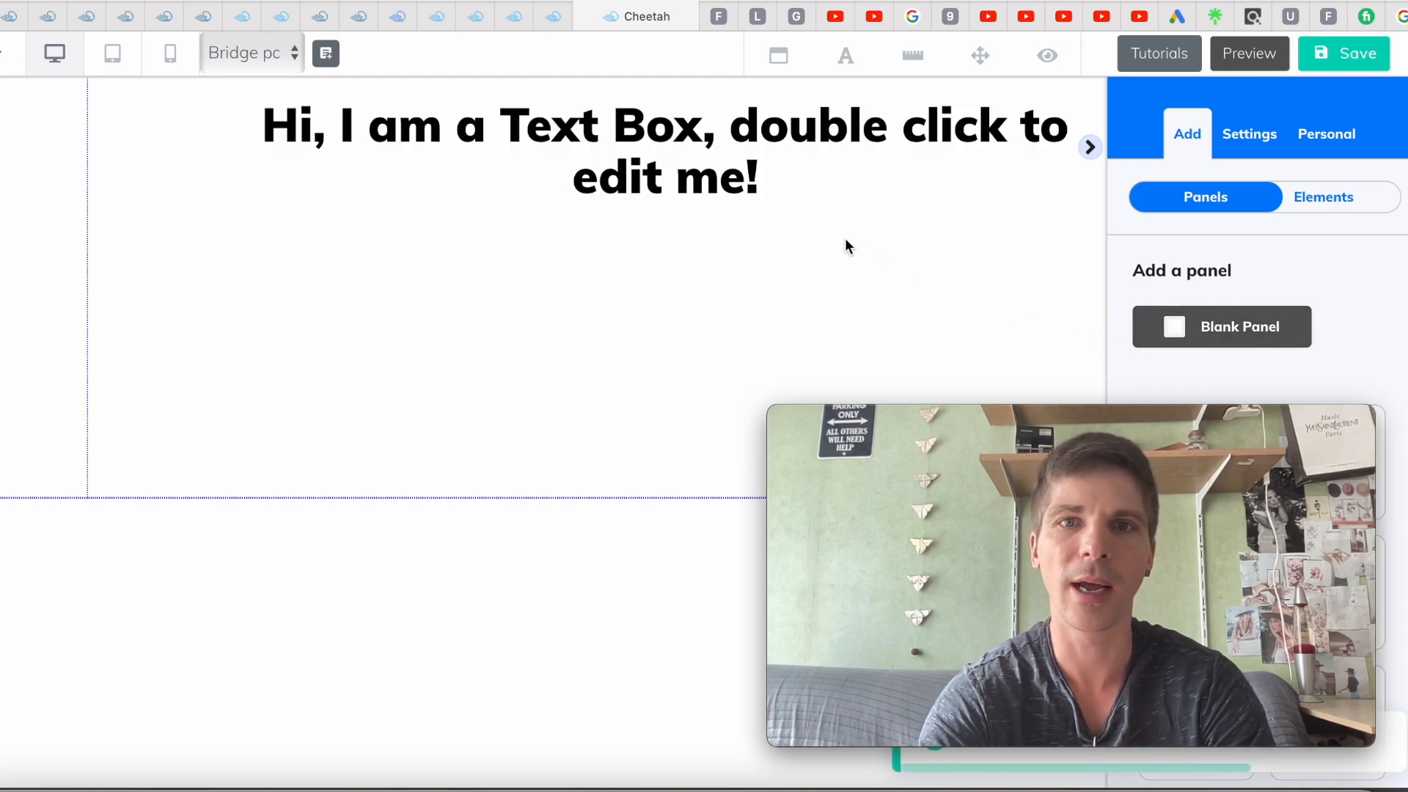
left_click(703, 176)
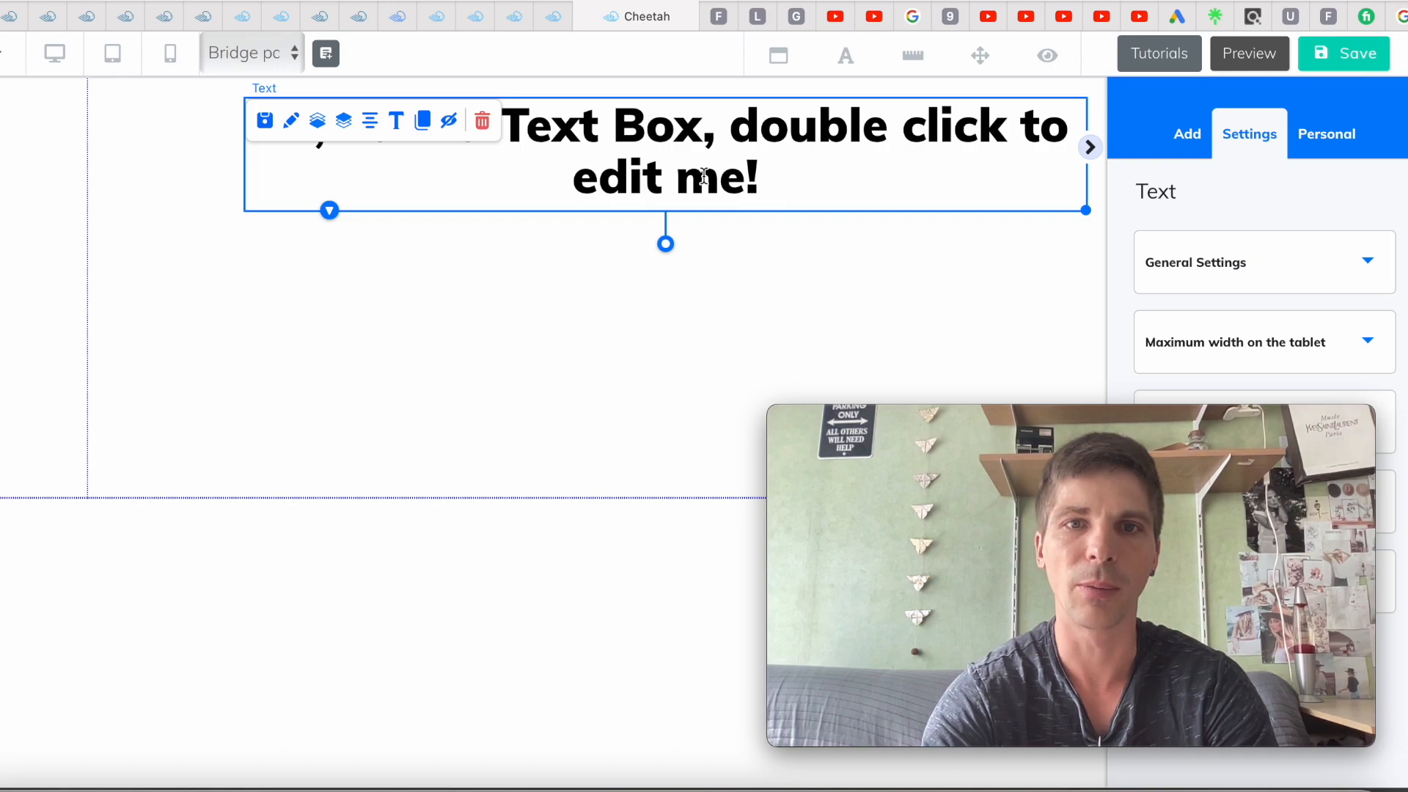
double_click(704, 176)
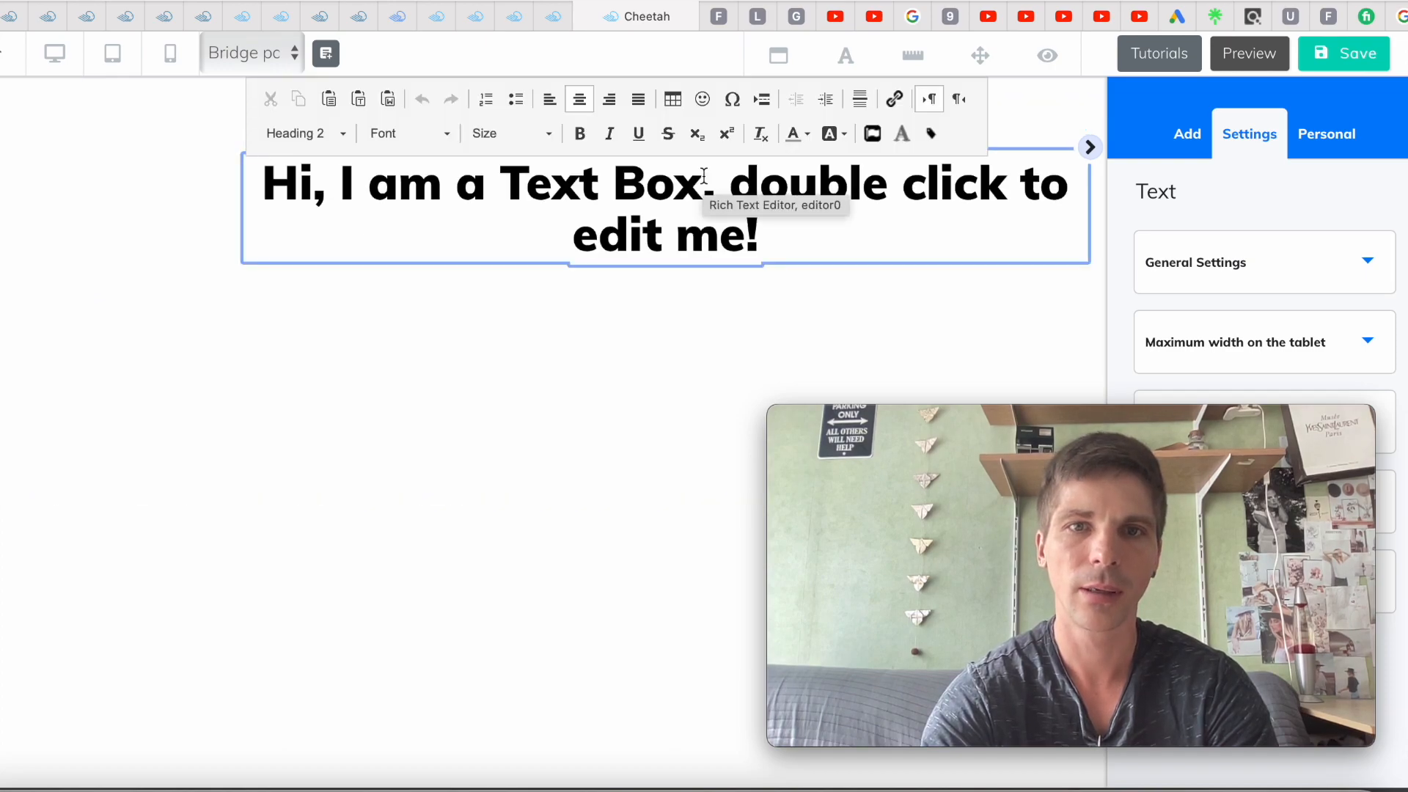
left_click_drag(765, 229, 550, 179)
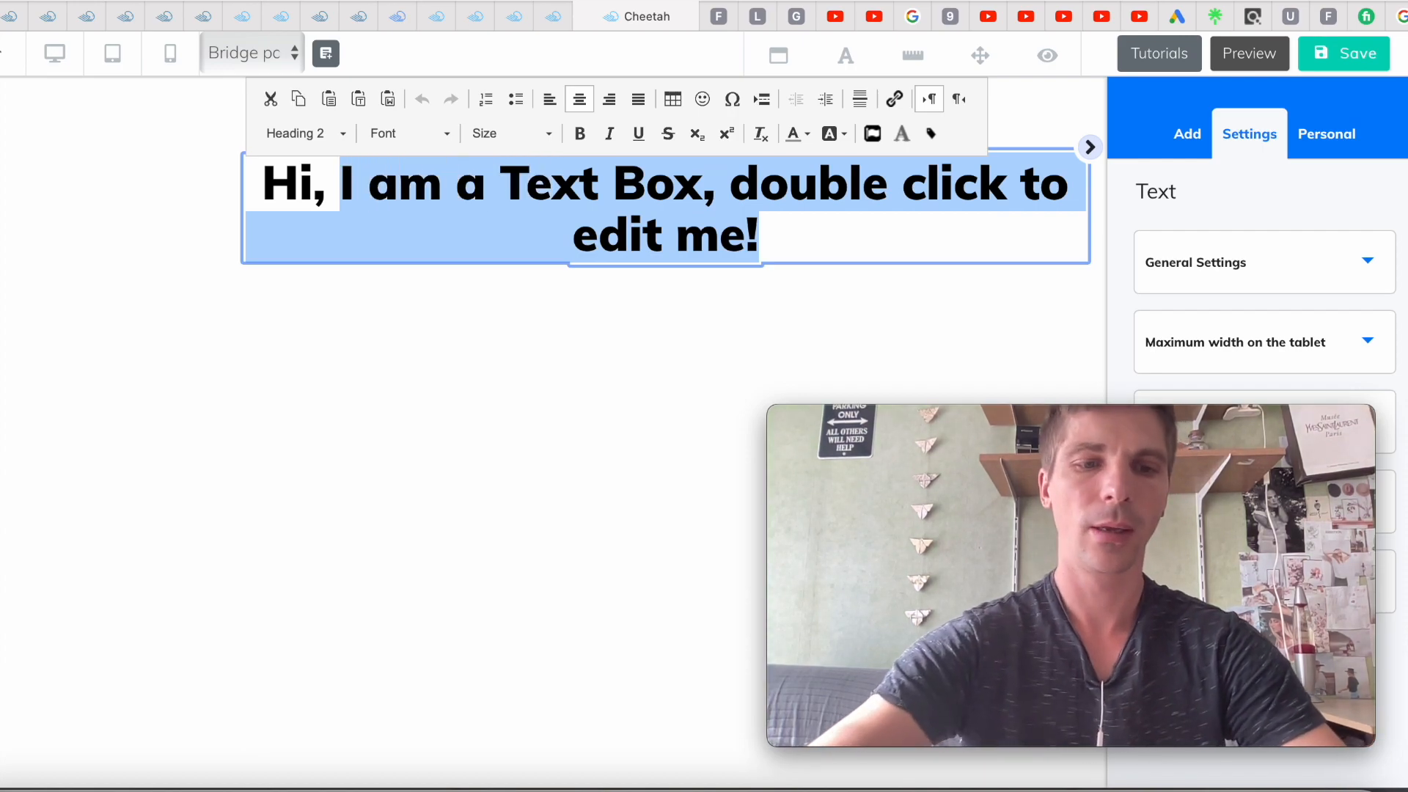
type("welc")
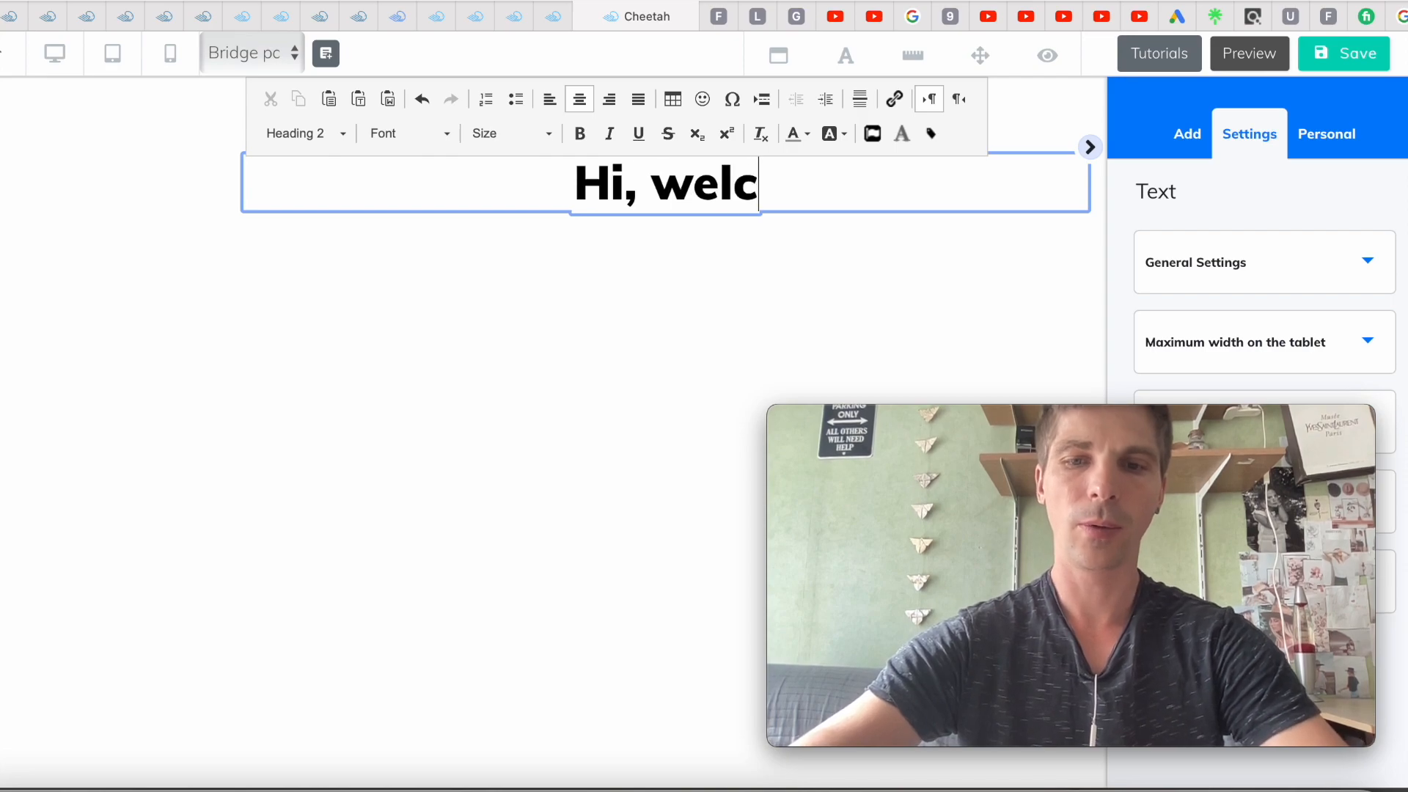
type("ome,")
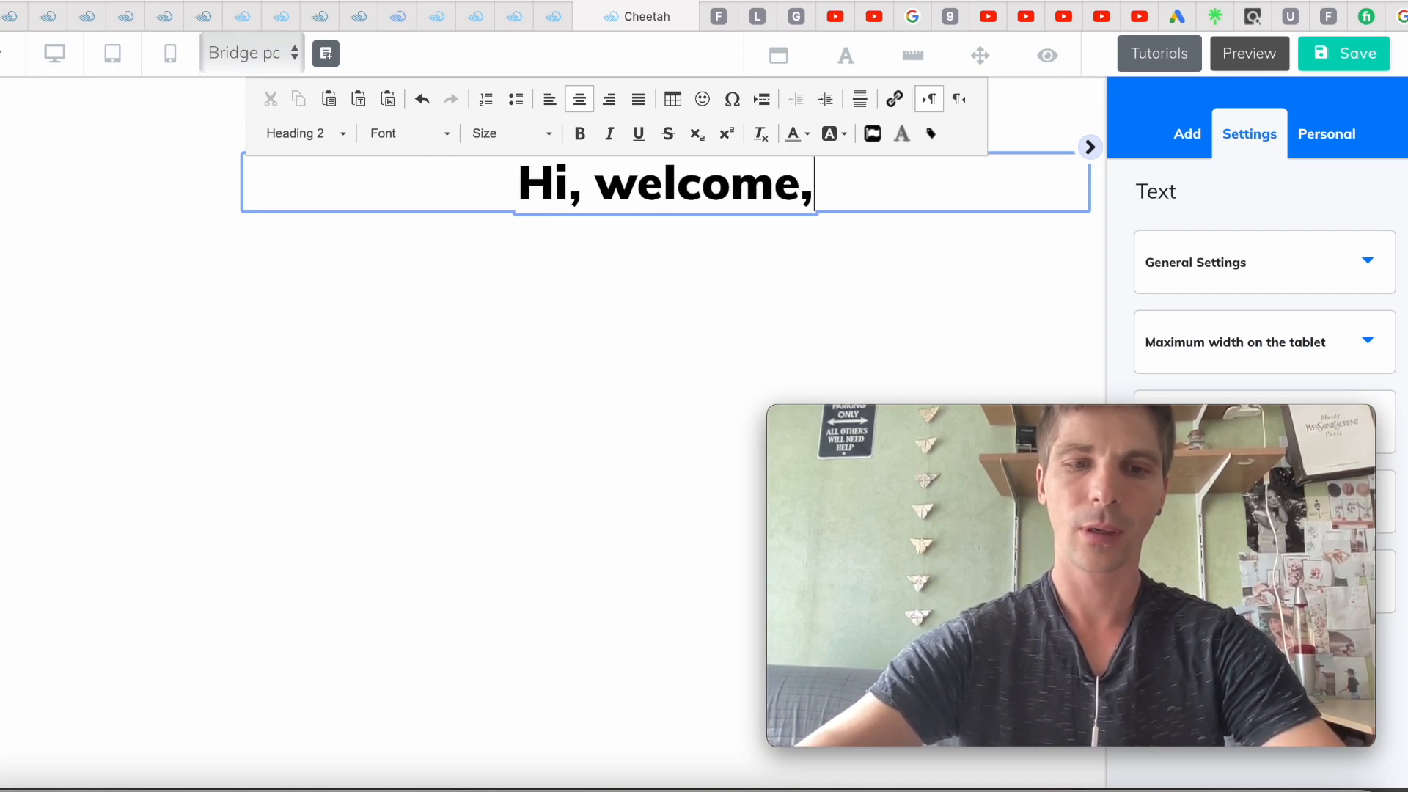
type(" watch ")
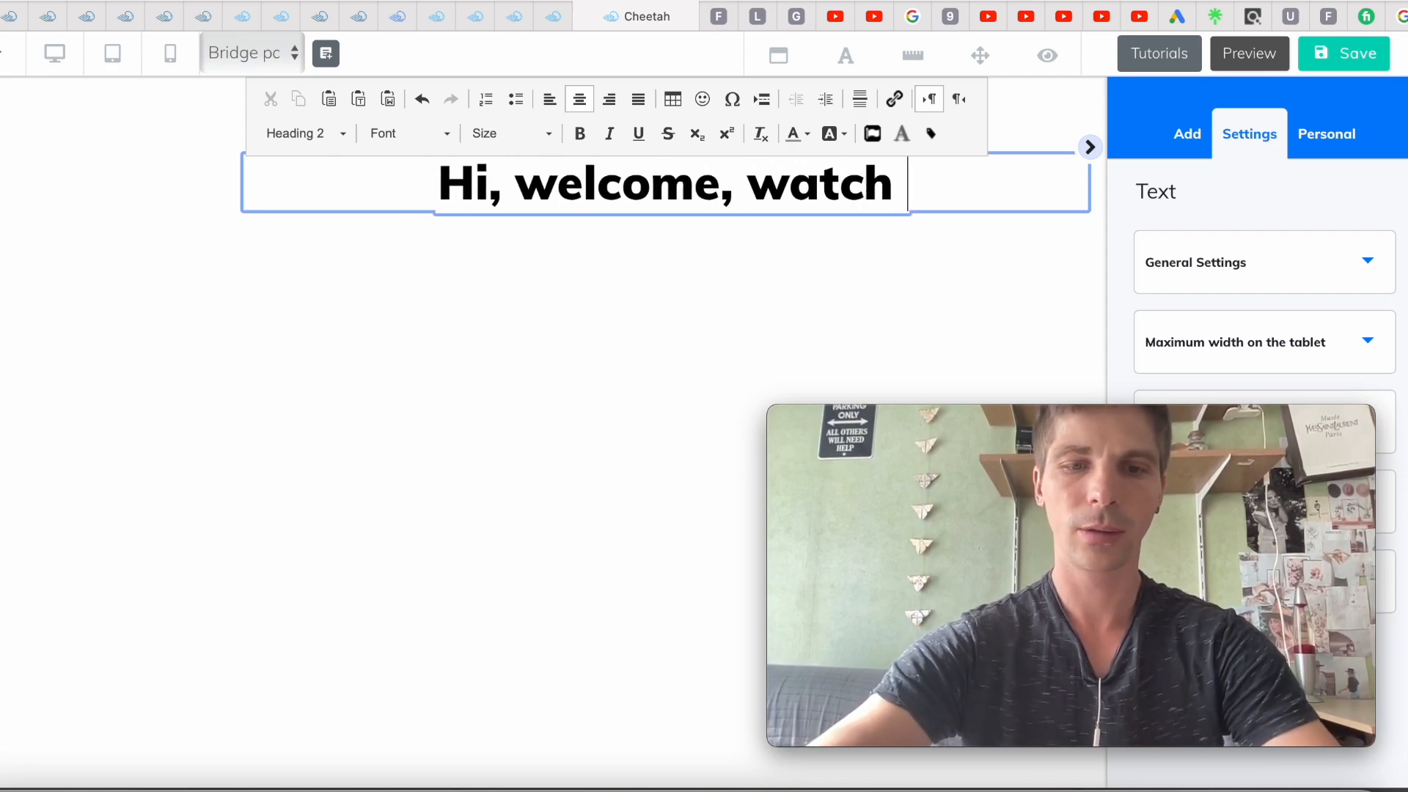
type("the vi")
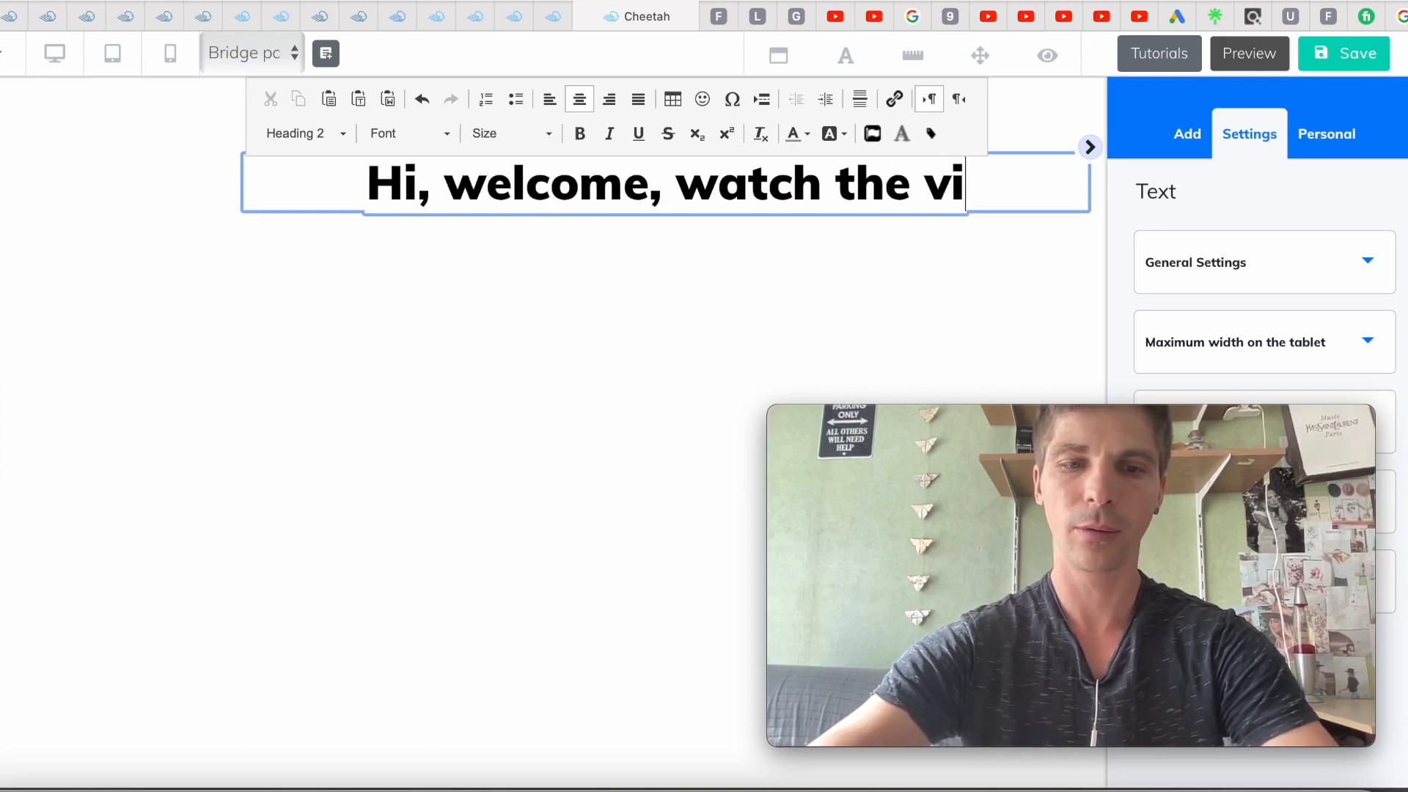
type("deo to learn how to build an online business")
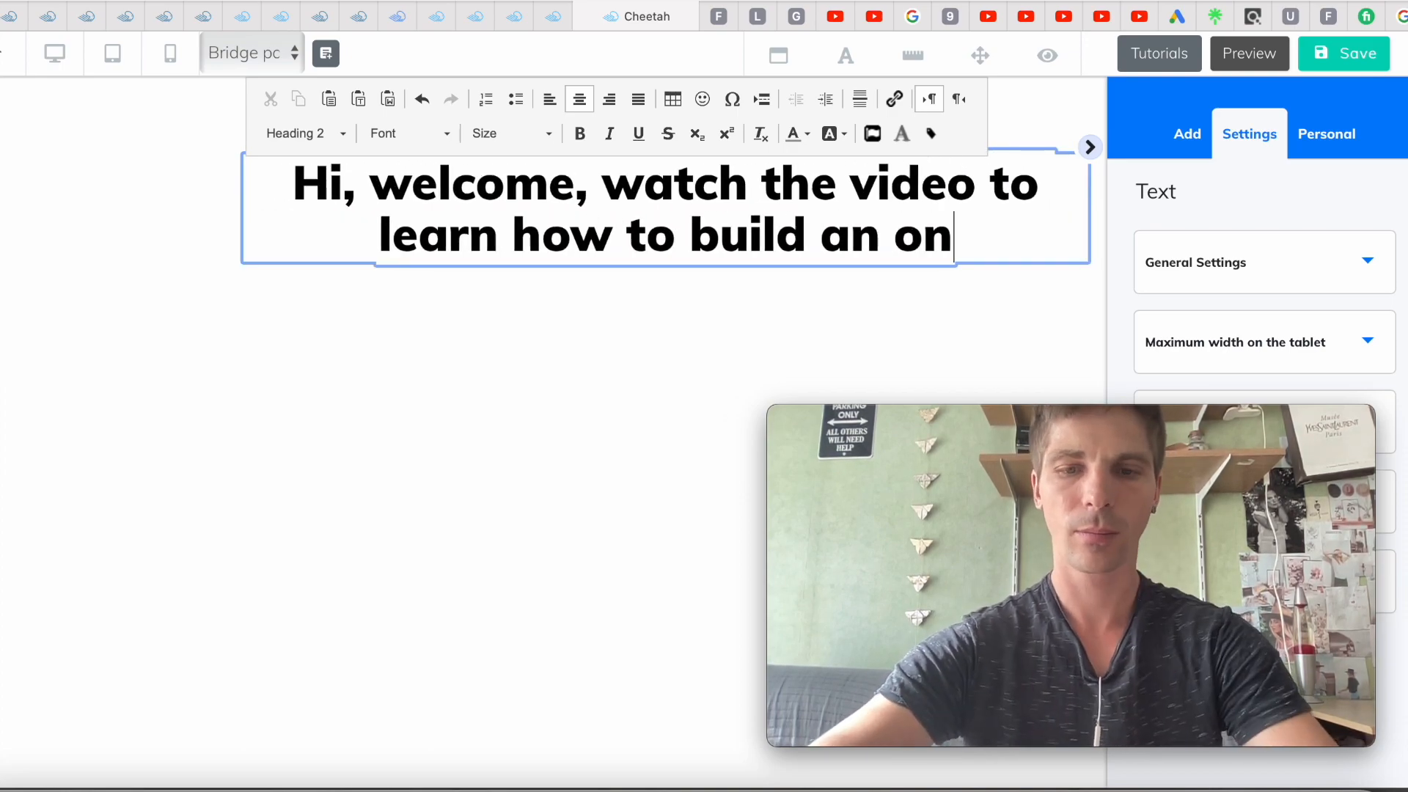
left_click(187, 345)
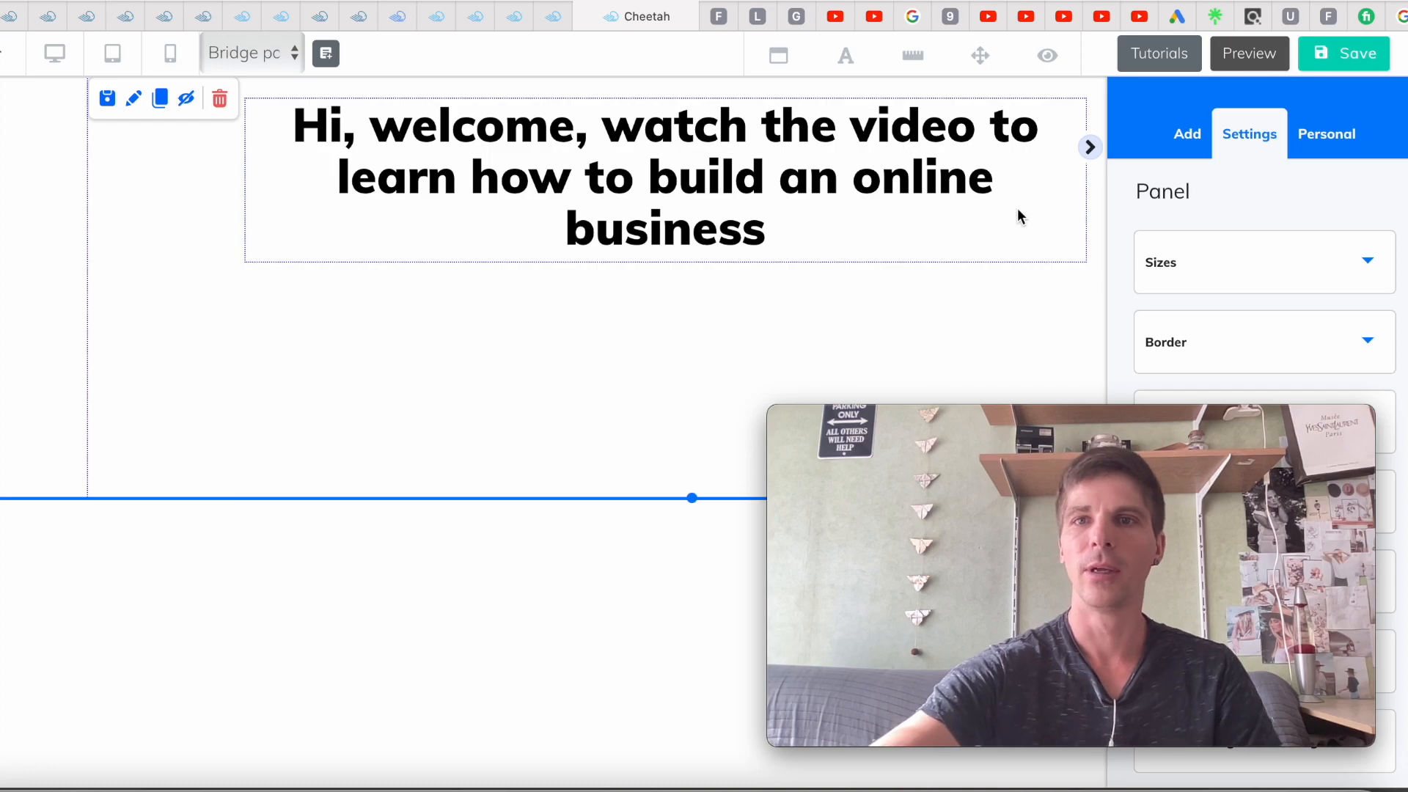
Insert a YouTube element from the Video elements into the section below the heading
left_click(1184, 141)
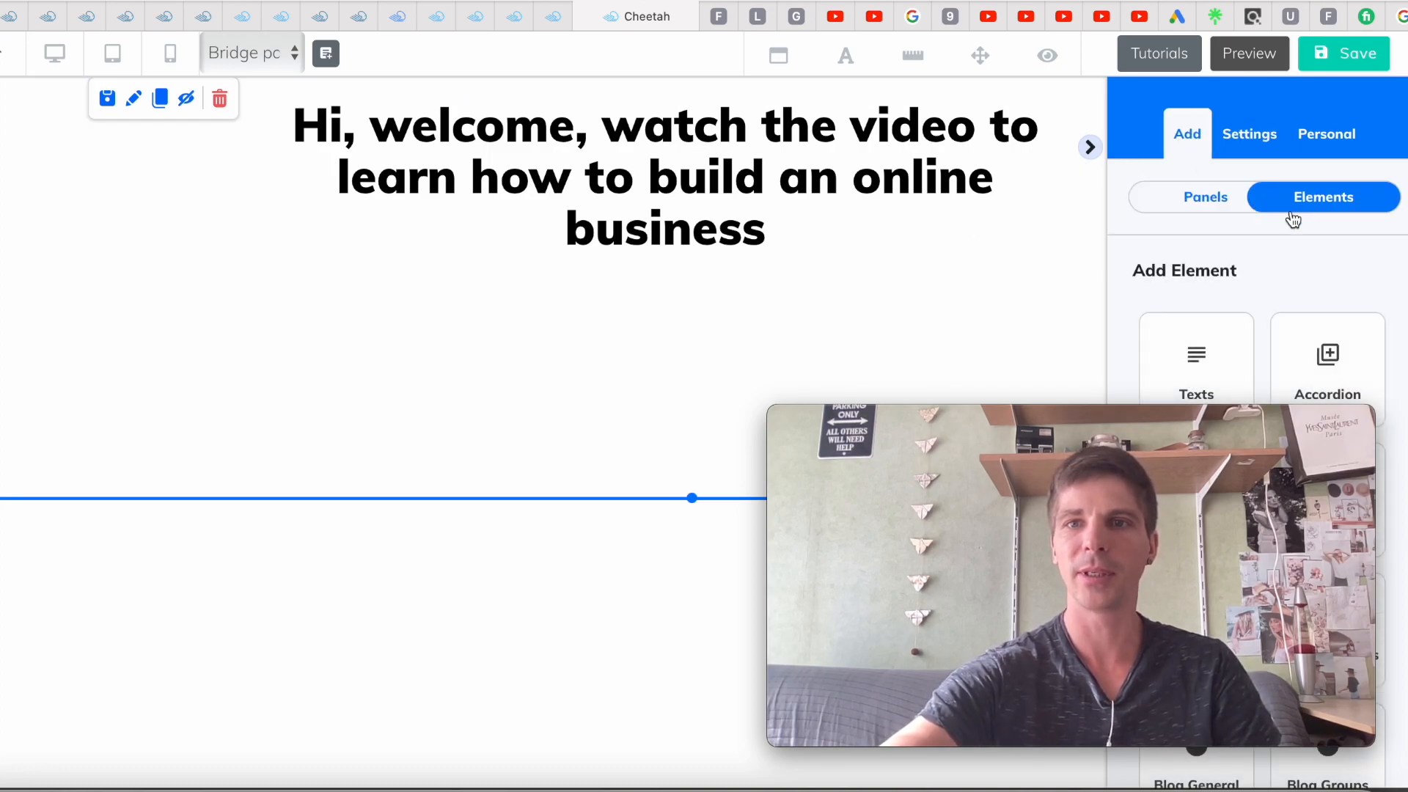
left_click_drag(1058, 421, 266, 508)
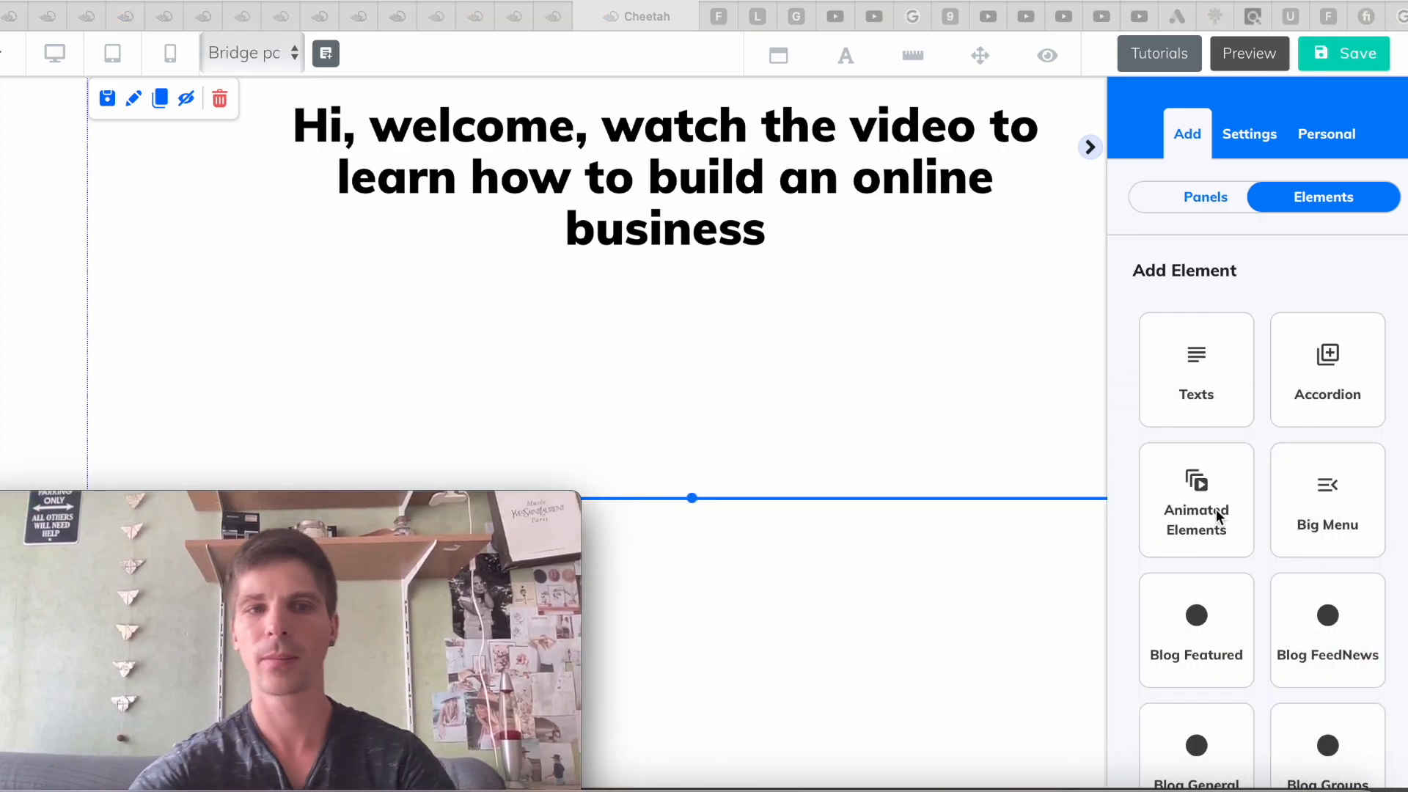
scroll(1216, 515, "down", 2)
scroll(1216, 511, "down", 9)
scroll(1215, 514, "down", 9)
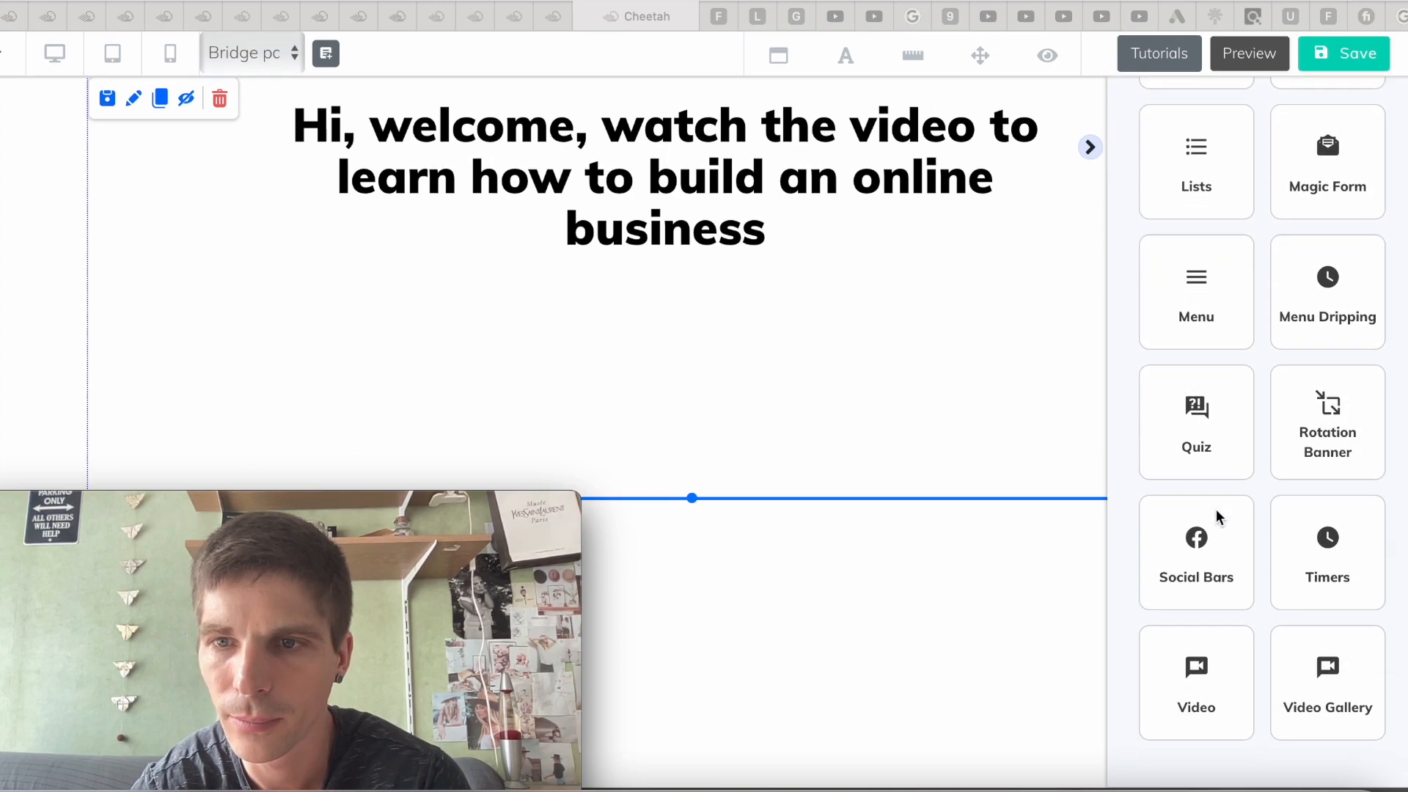
left_click(1205, 686)
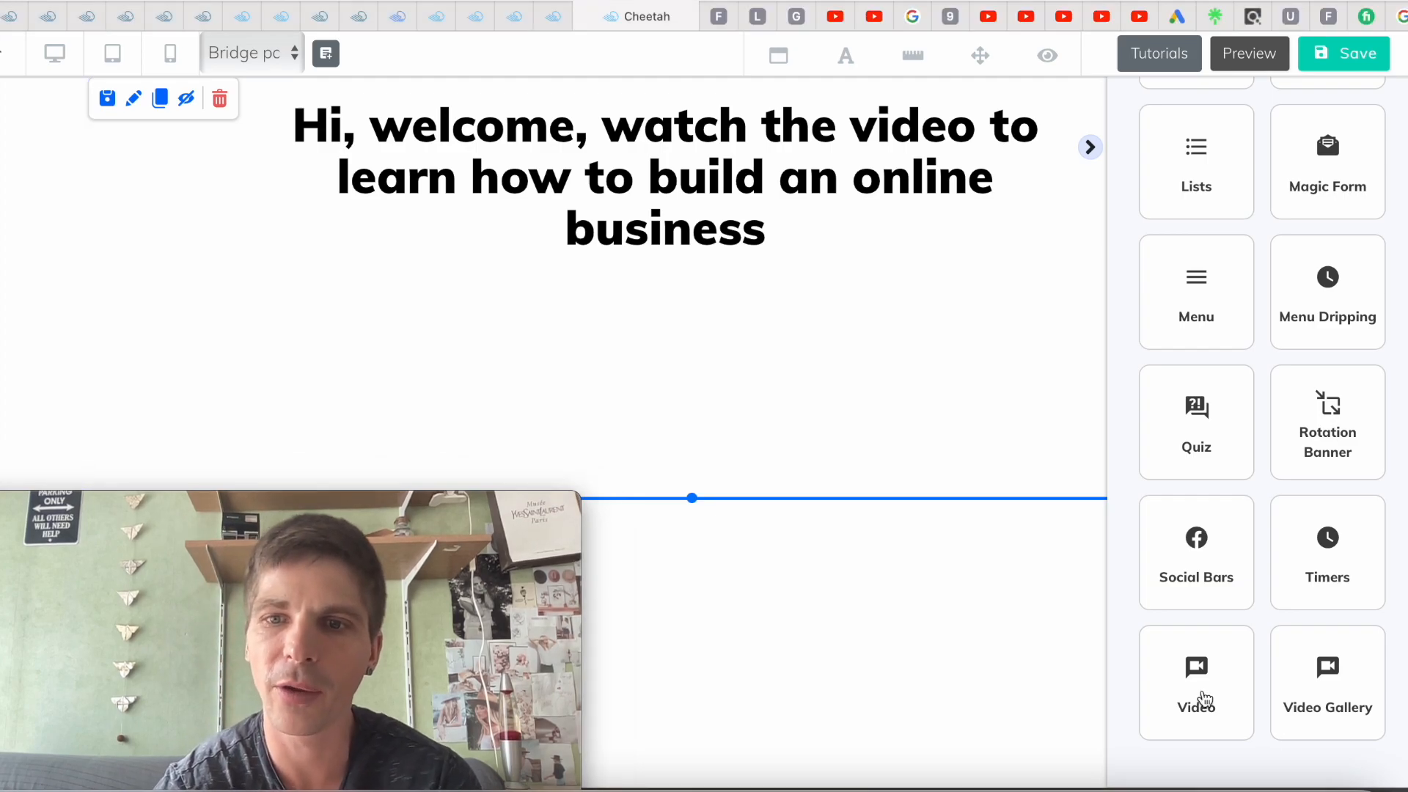
left_click(1202, 678)
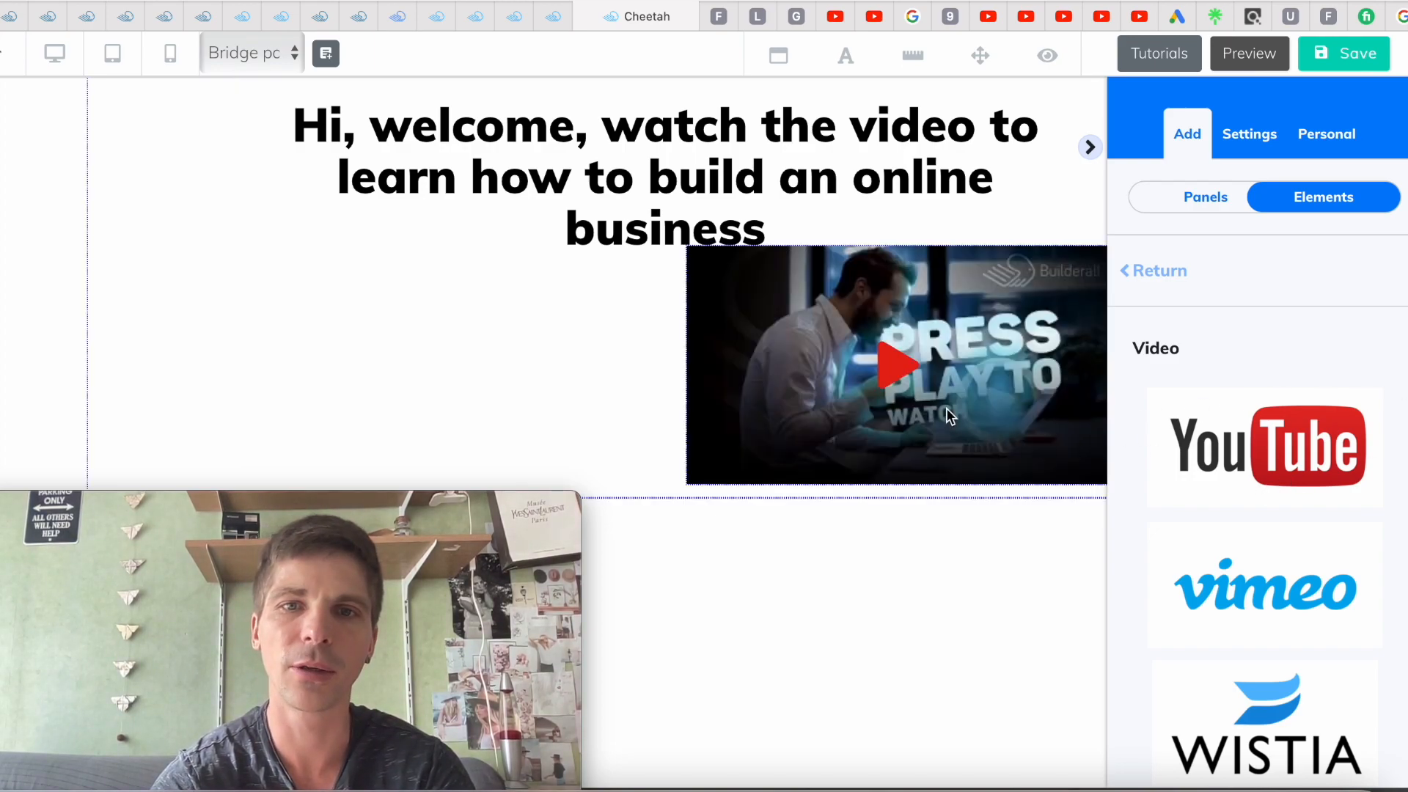
Move the video left under the heading and enlarge it to about double size
left_click_drag(949, 416, 354, 466)
left_click_drag(451, 503, 1330, 429)
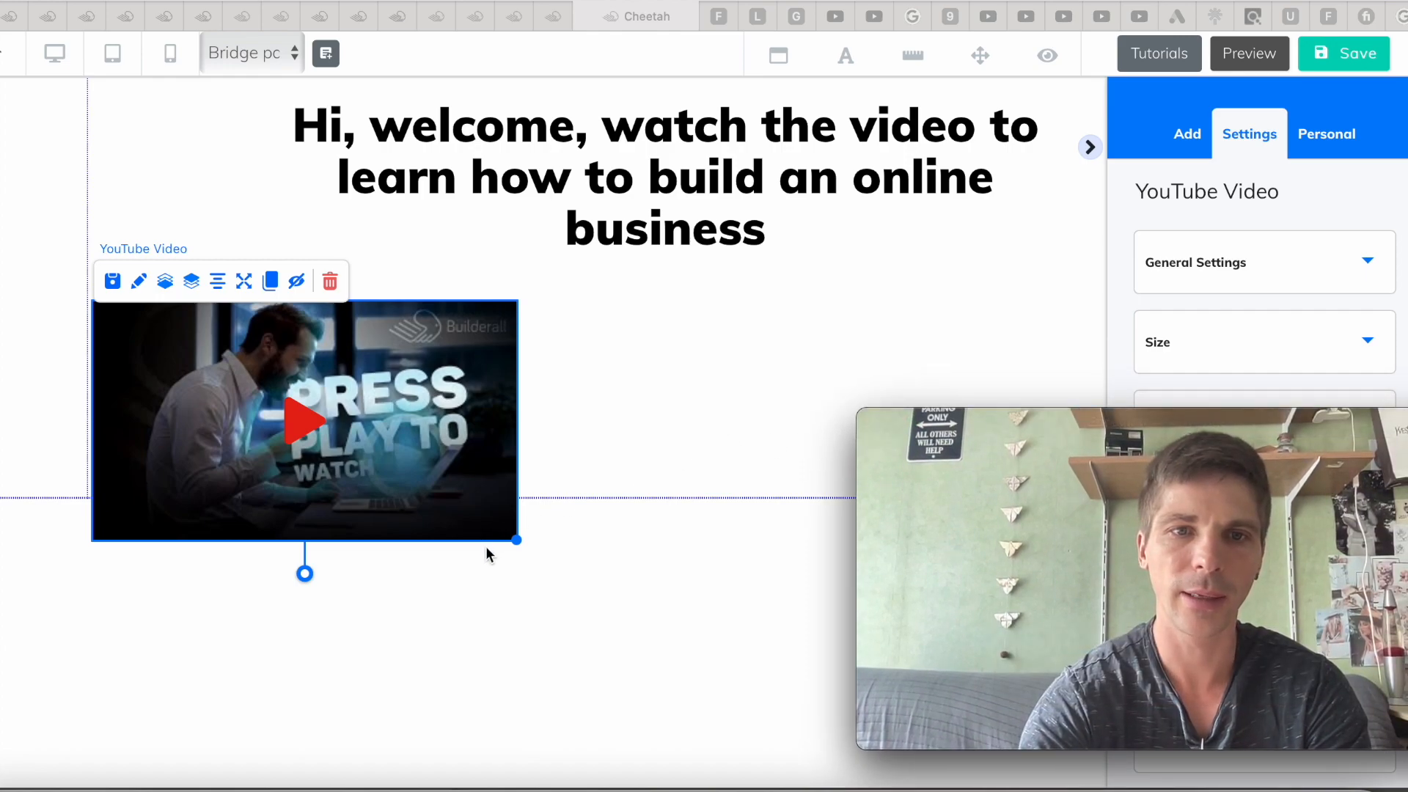
left_click_drag(517, 541, 534, 550)
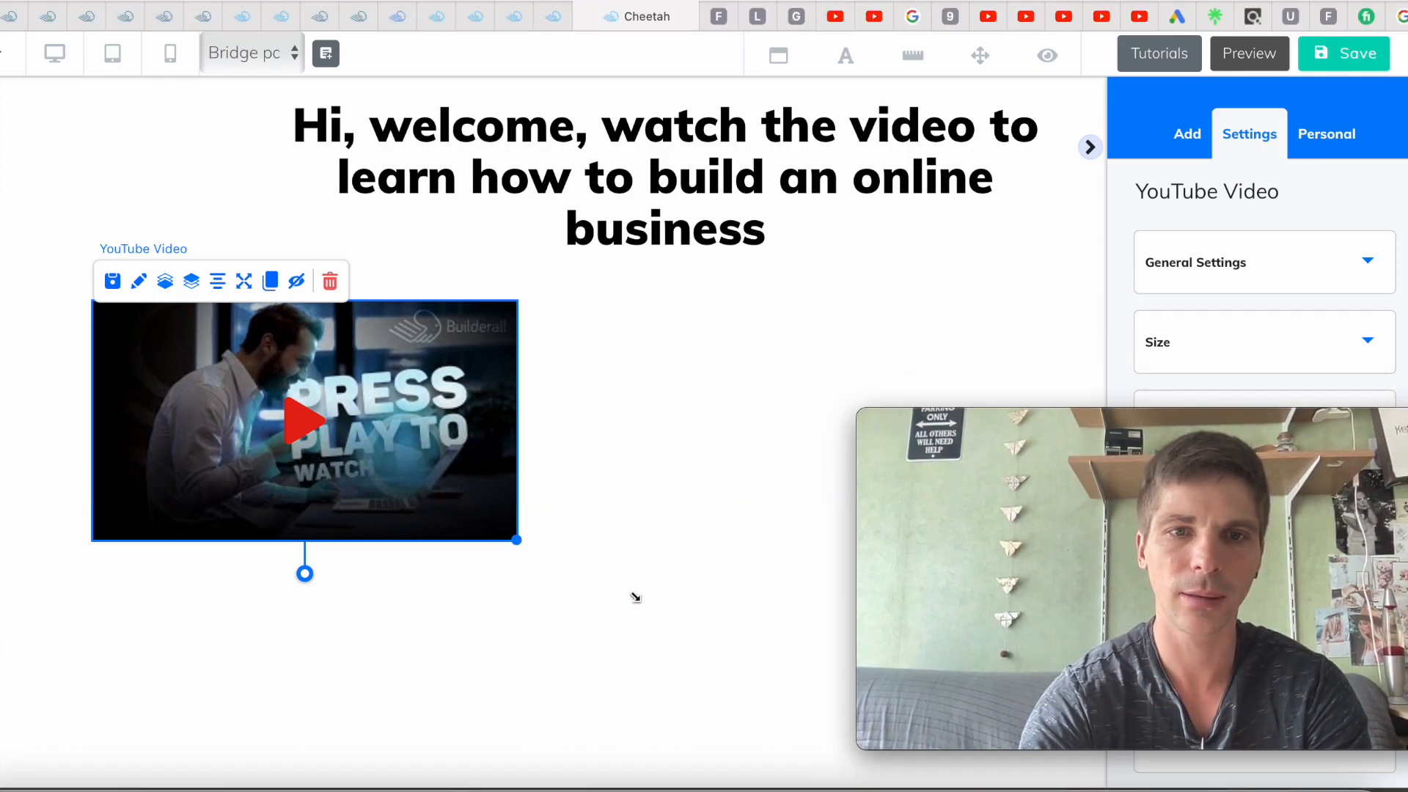
left_click_drag(518, 542, 904, 742)
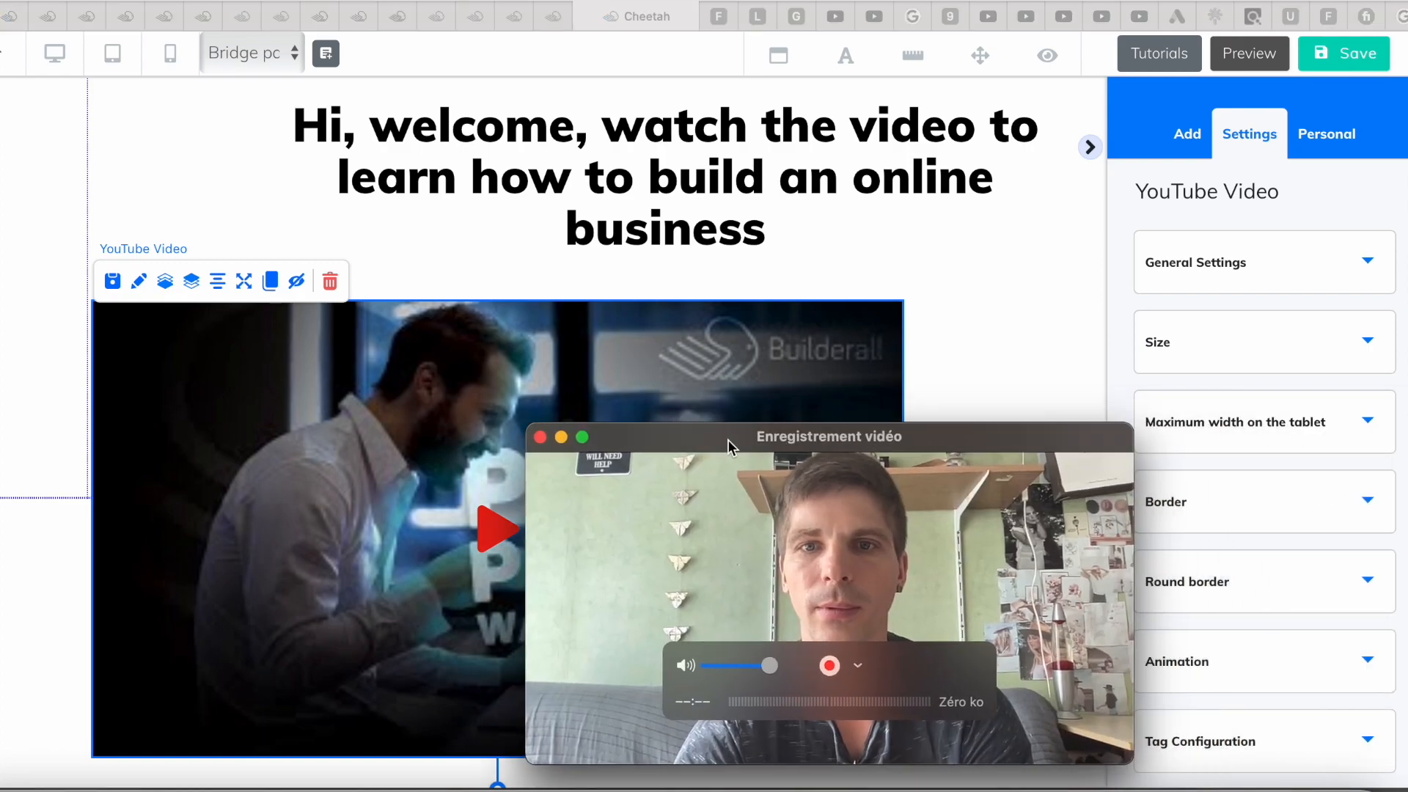
left_click_drag(728, 438, 675, 421)
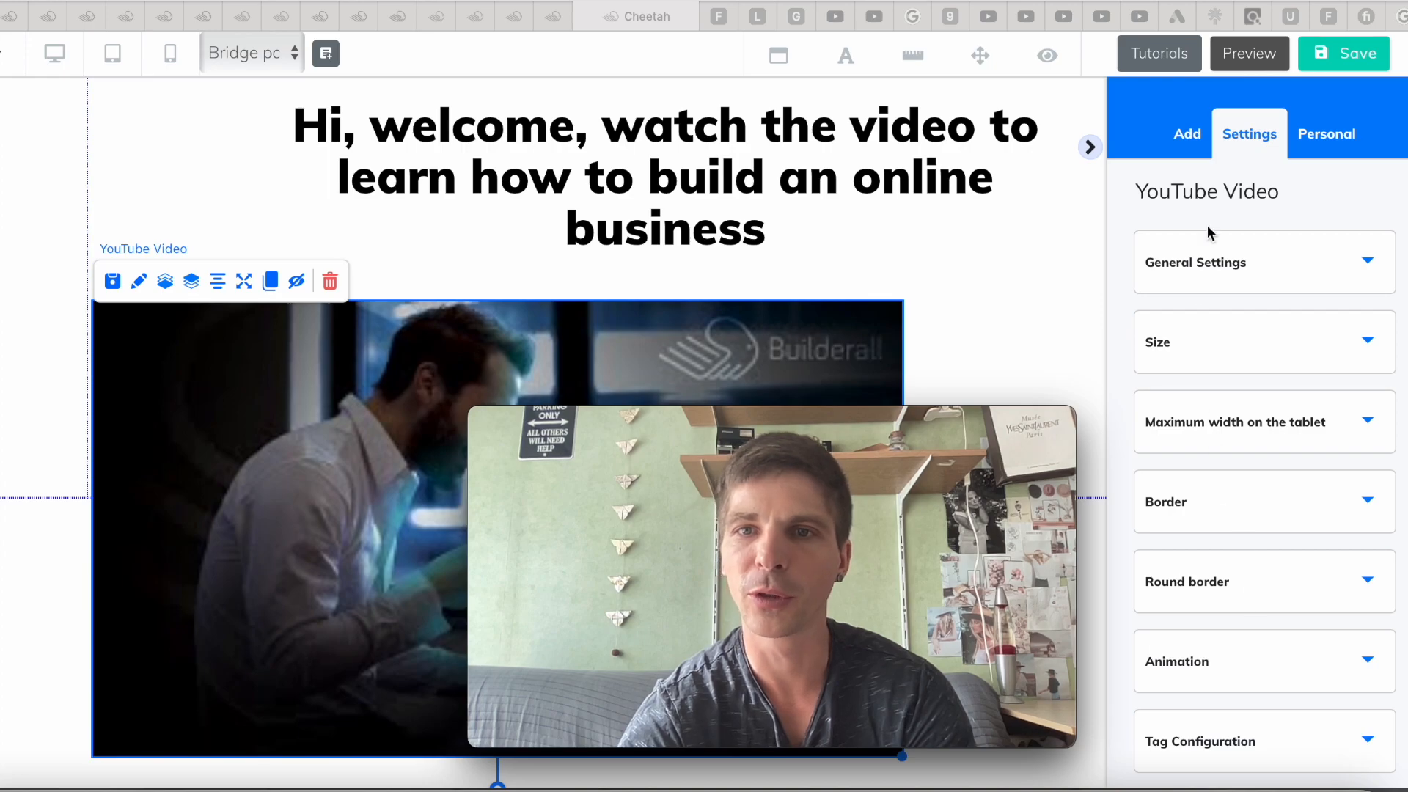
Replace the video link in General Settings with the TikTok Day 1 to Day 30 YouTube URL
left_click(1227, 268)
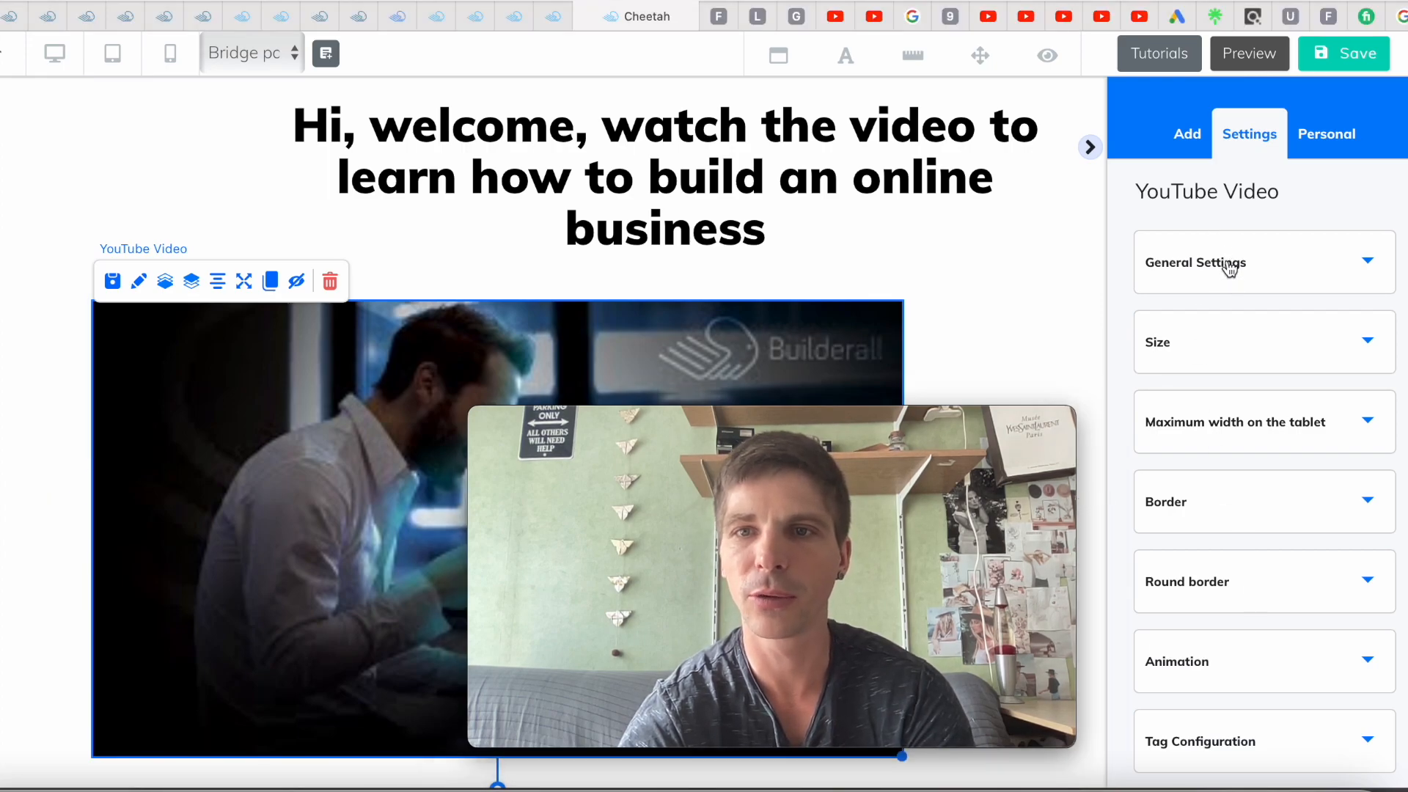
left_click(1228, 268)
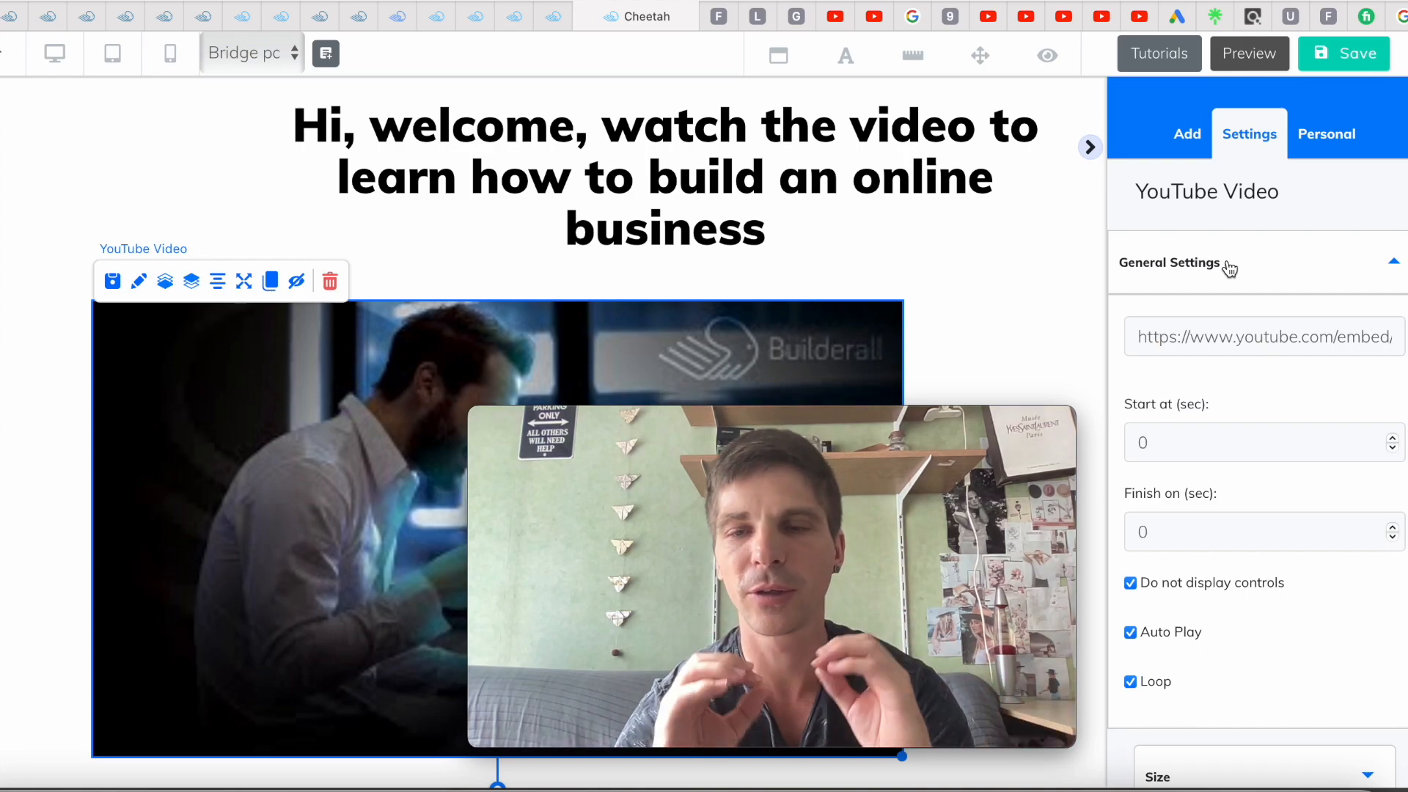
left_click(1226, 336)
key("ctrl+a")
type("https://www.youtube.com/watch?v=FbKXfu4NOEk&t=9s")
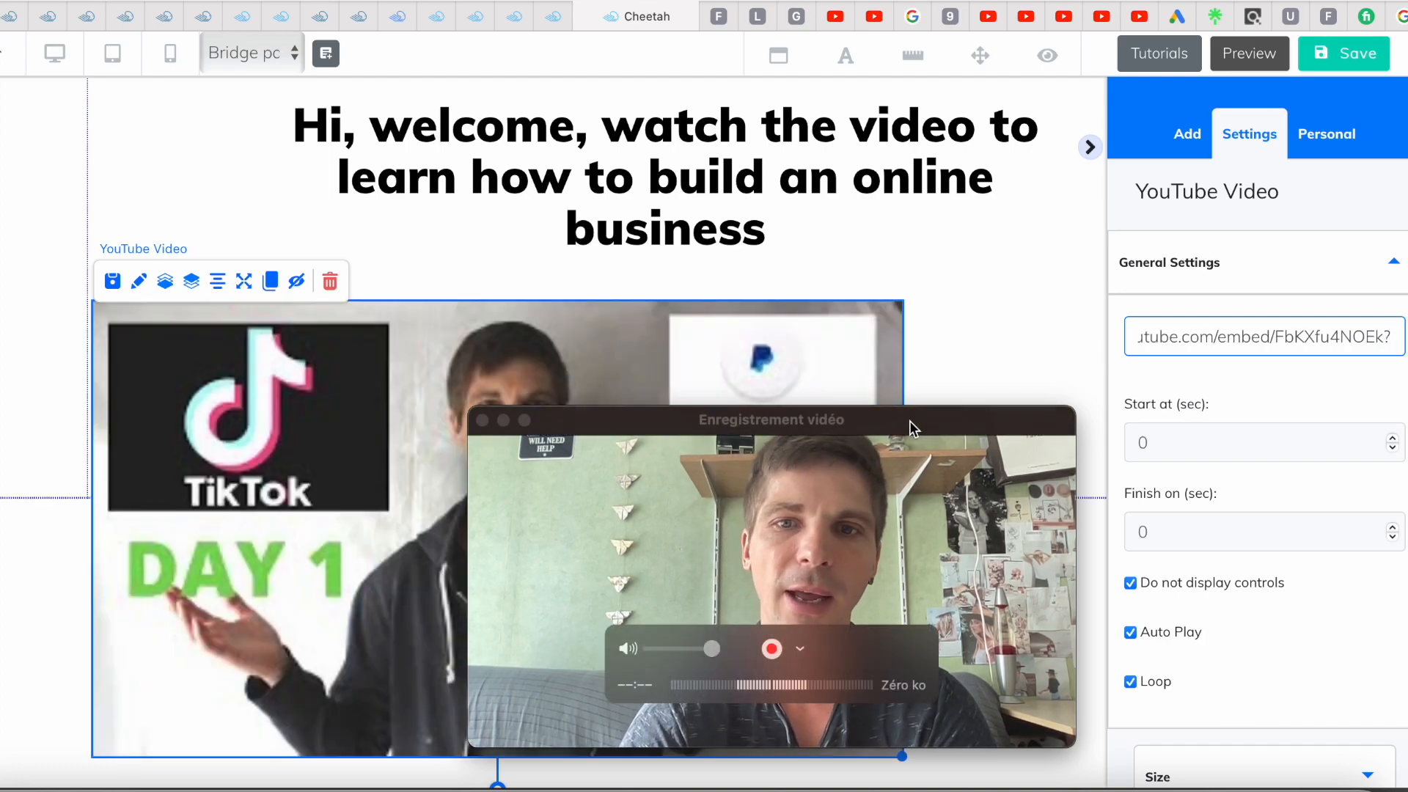
left_click_drag(909, 420, 1333, 417)
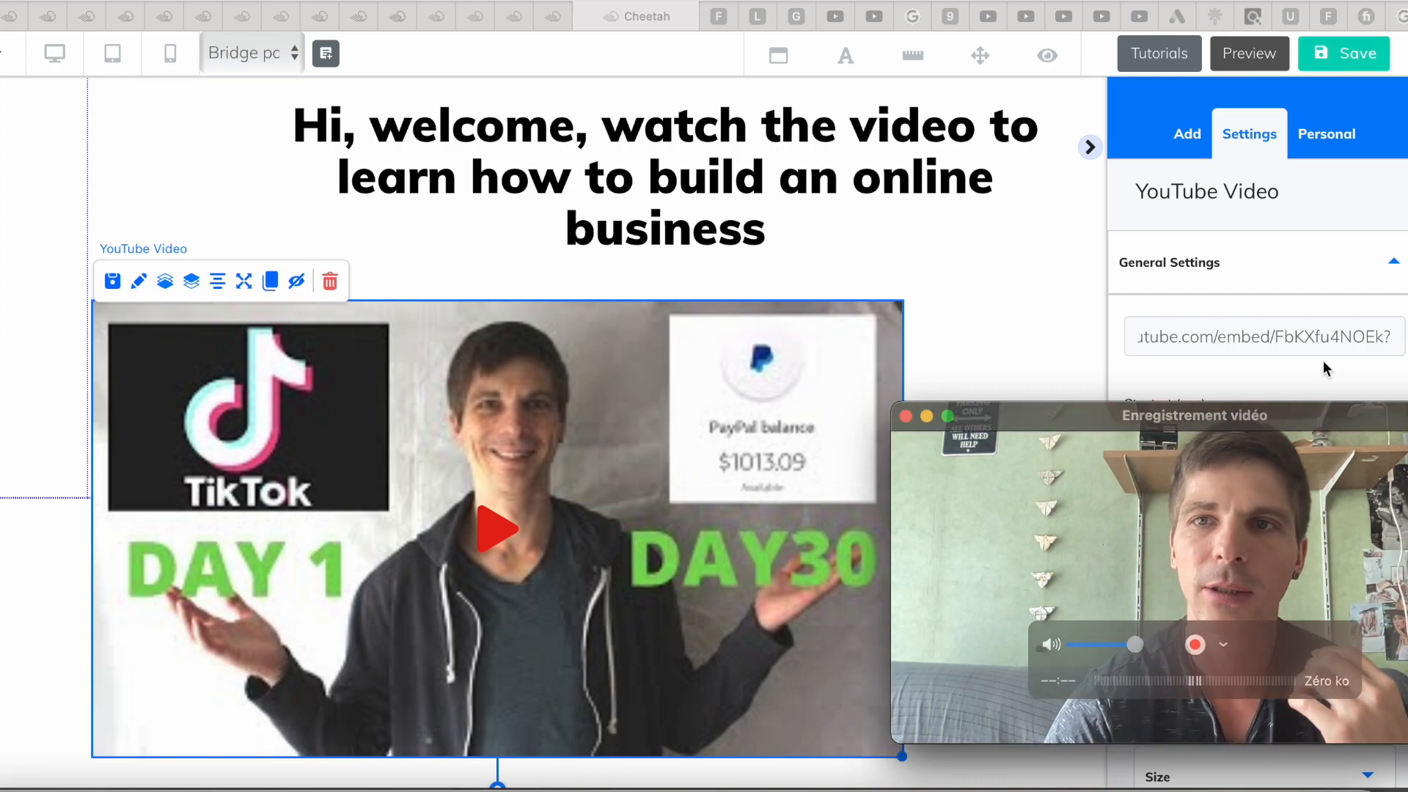
left_click(1346, 56)
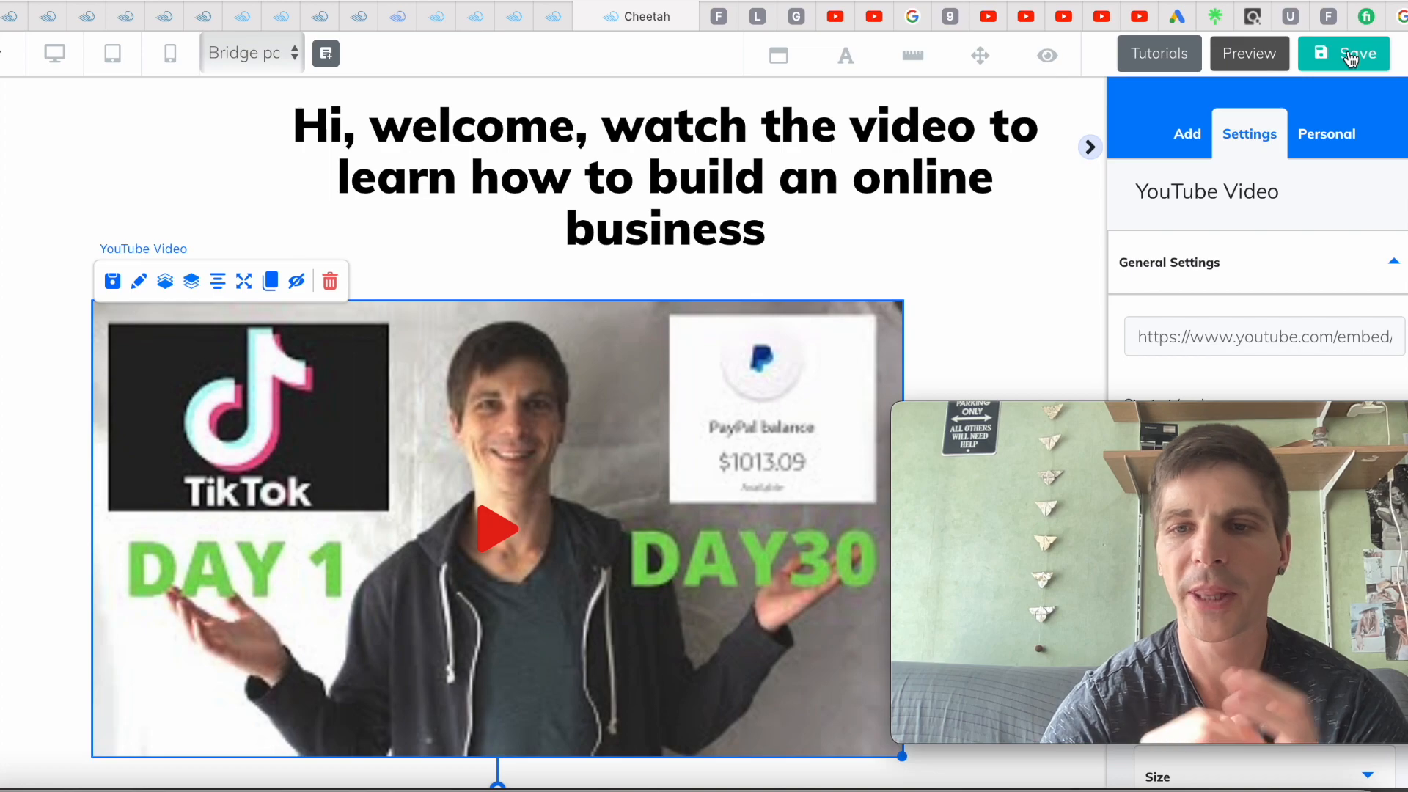
Save the page with the new video, publish the site and close the It's Done dialog
left_click(1351, 57)
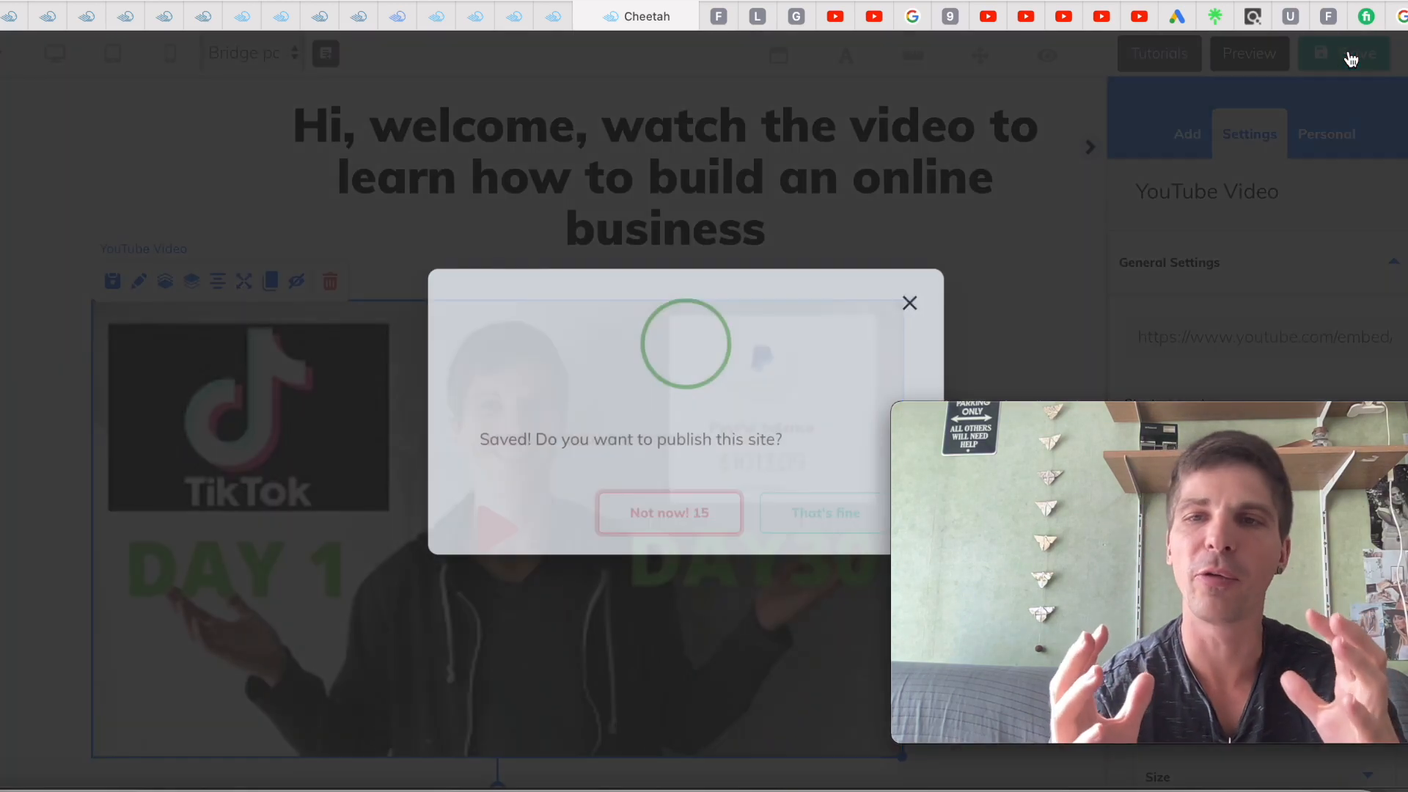
left_click(824, 506)
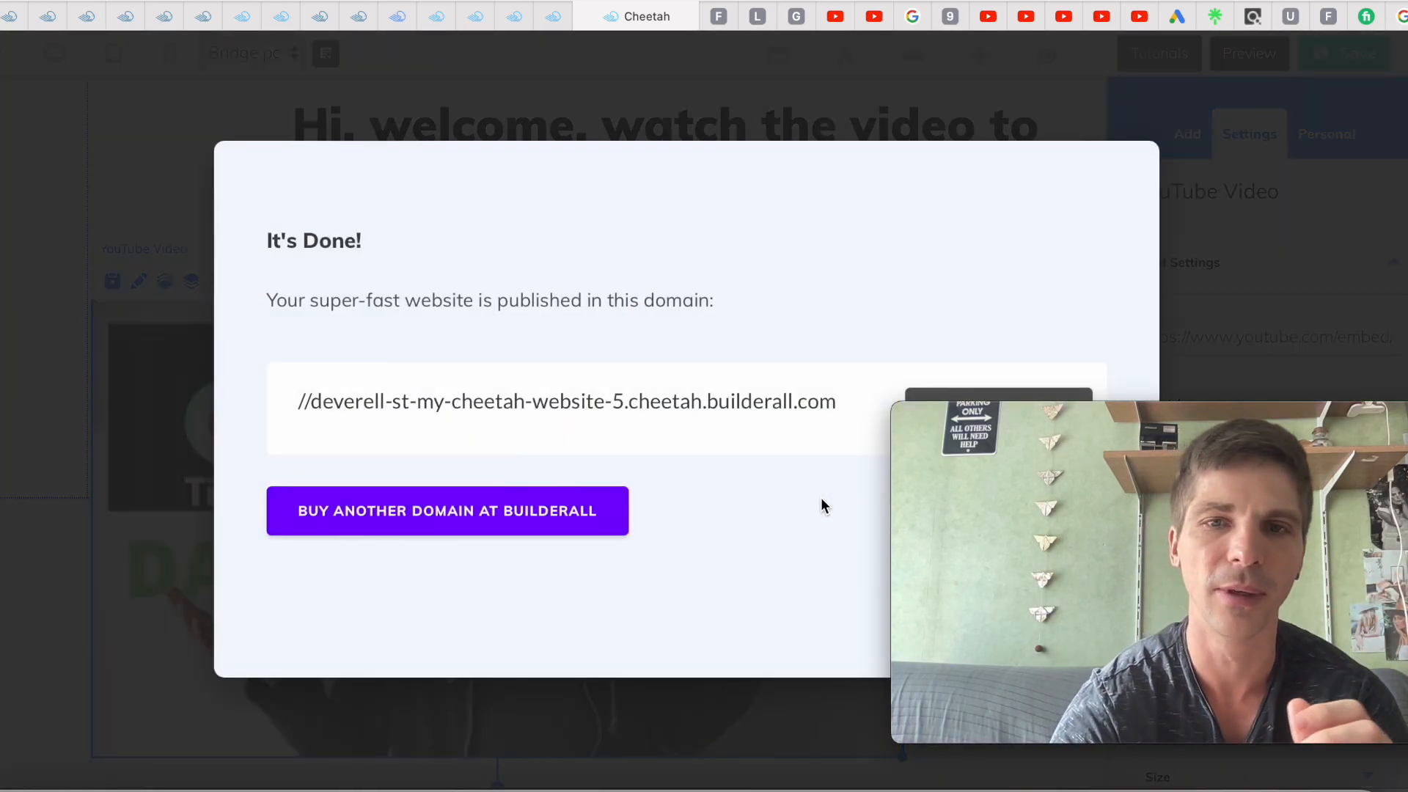
left_click_drag(1018, 412, 473, 484)
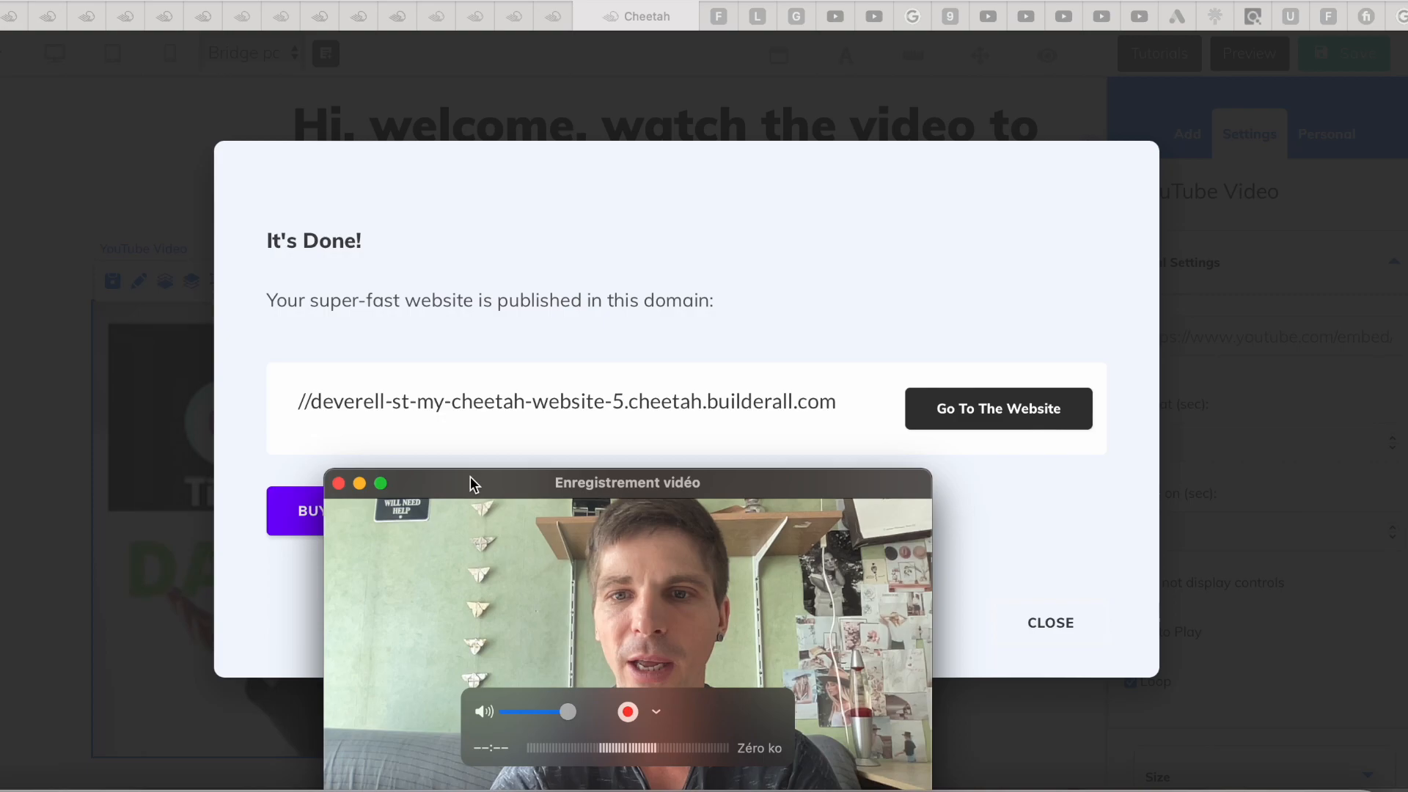
left_click(1054, 622)
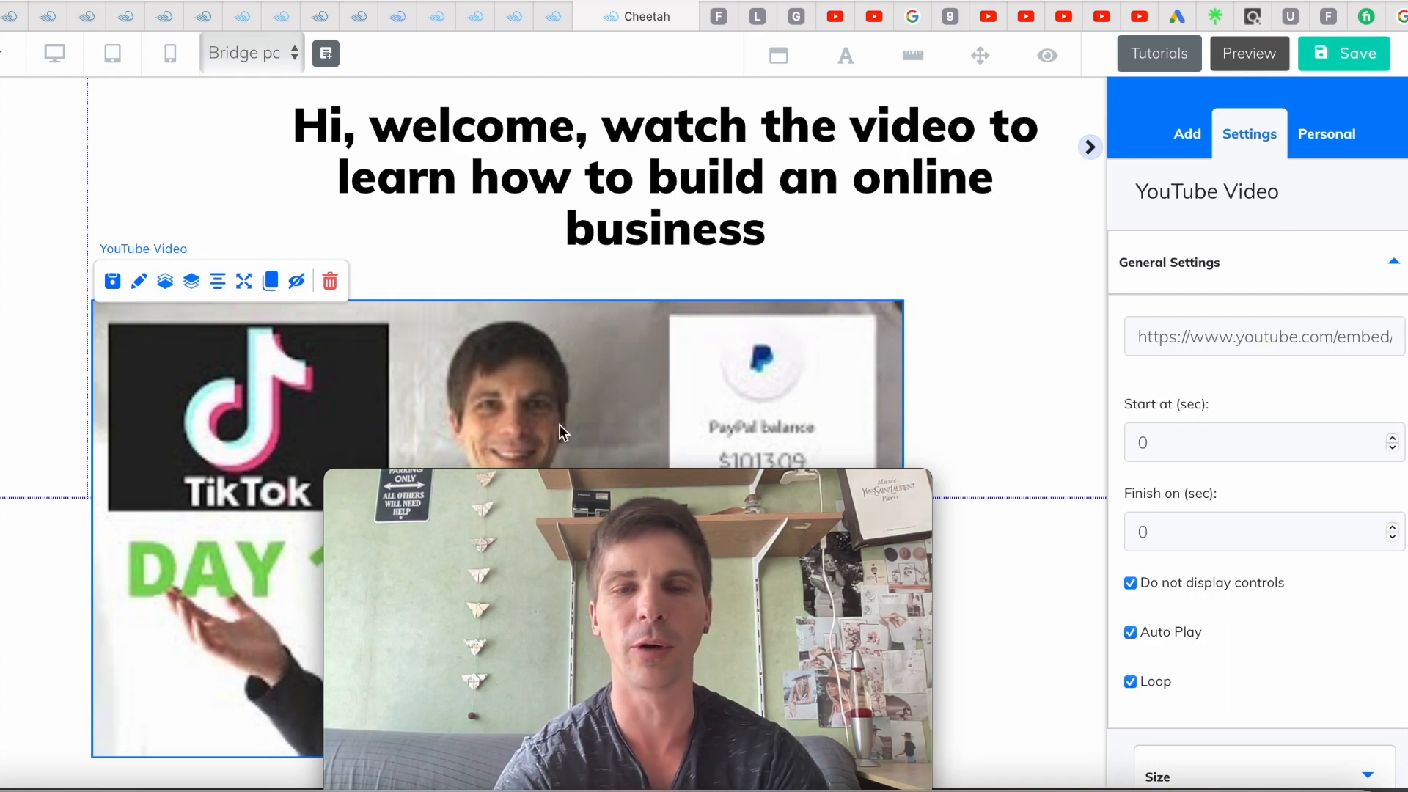
Go back to the full element list and bring up the Button tile's style choices
mouse_move(687, 473)
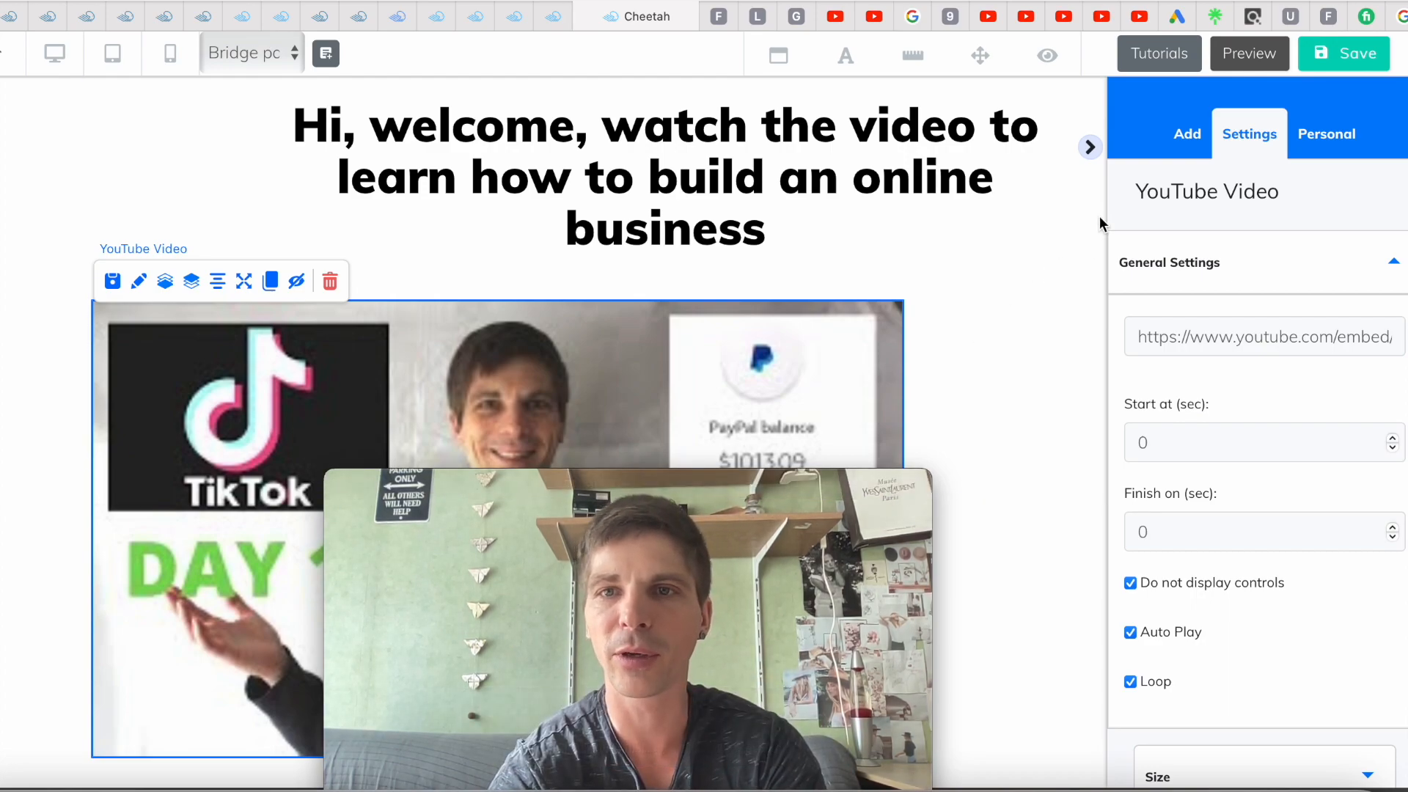
left_click(1189, 140)
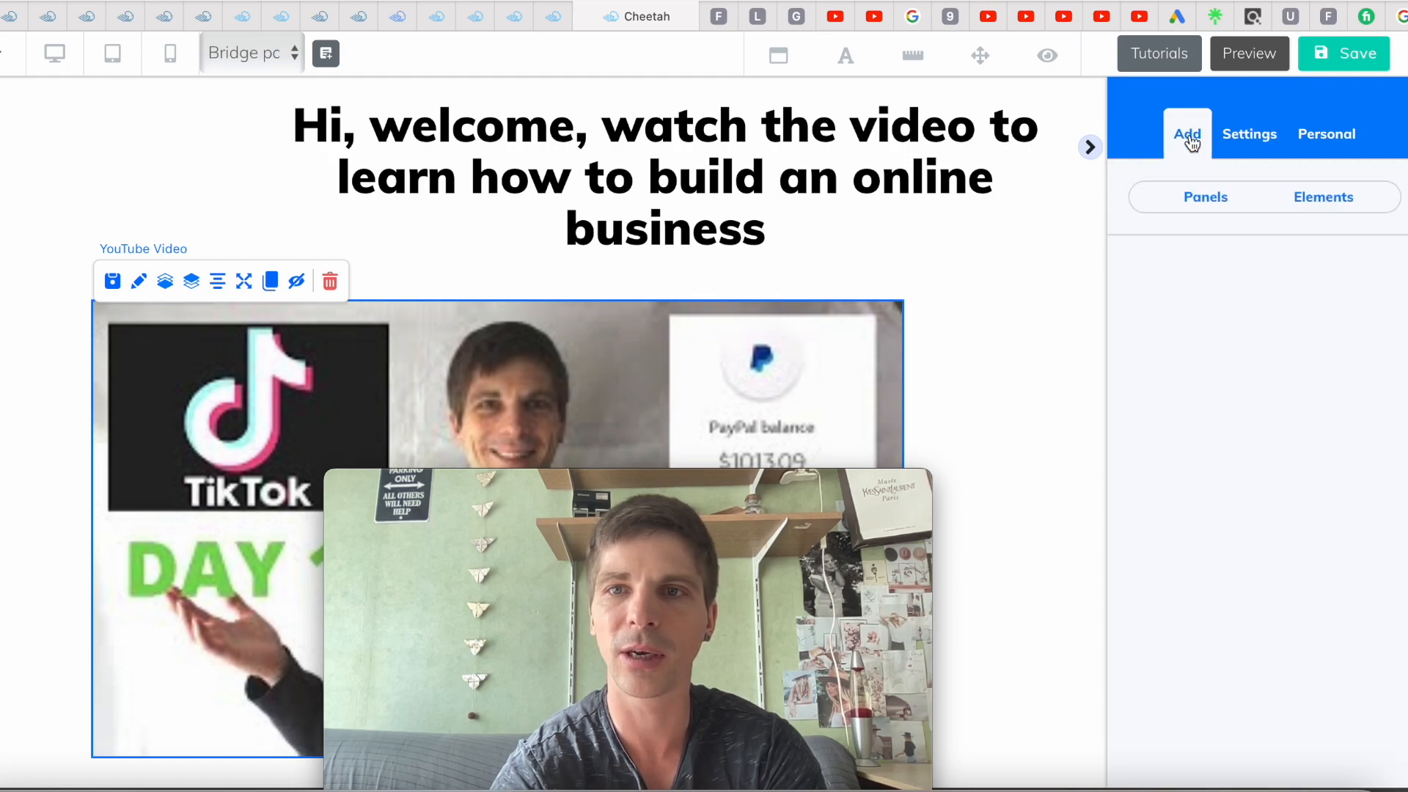
left_click(1322, 211)
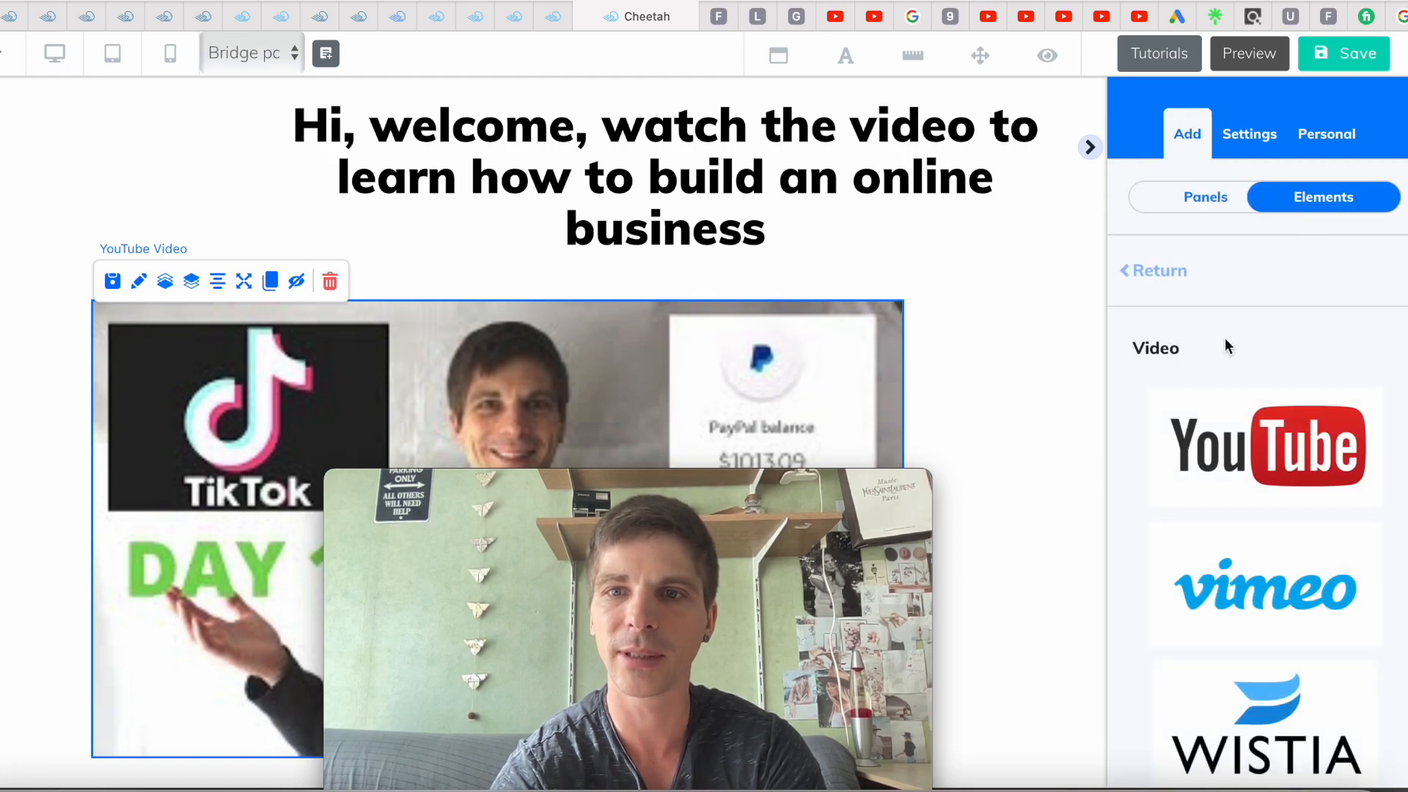
left_click(1154, 271)
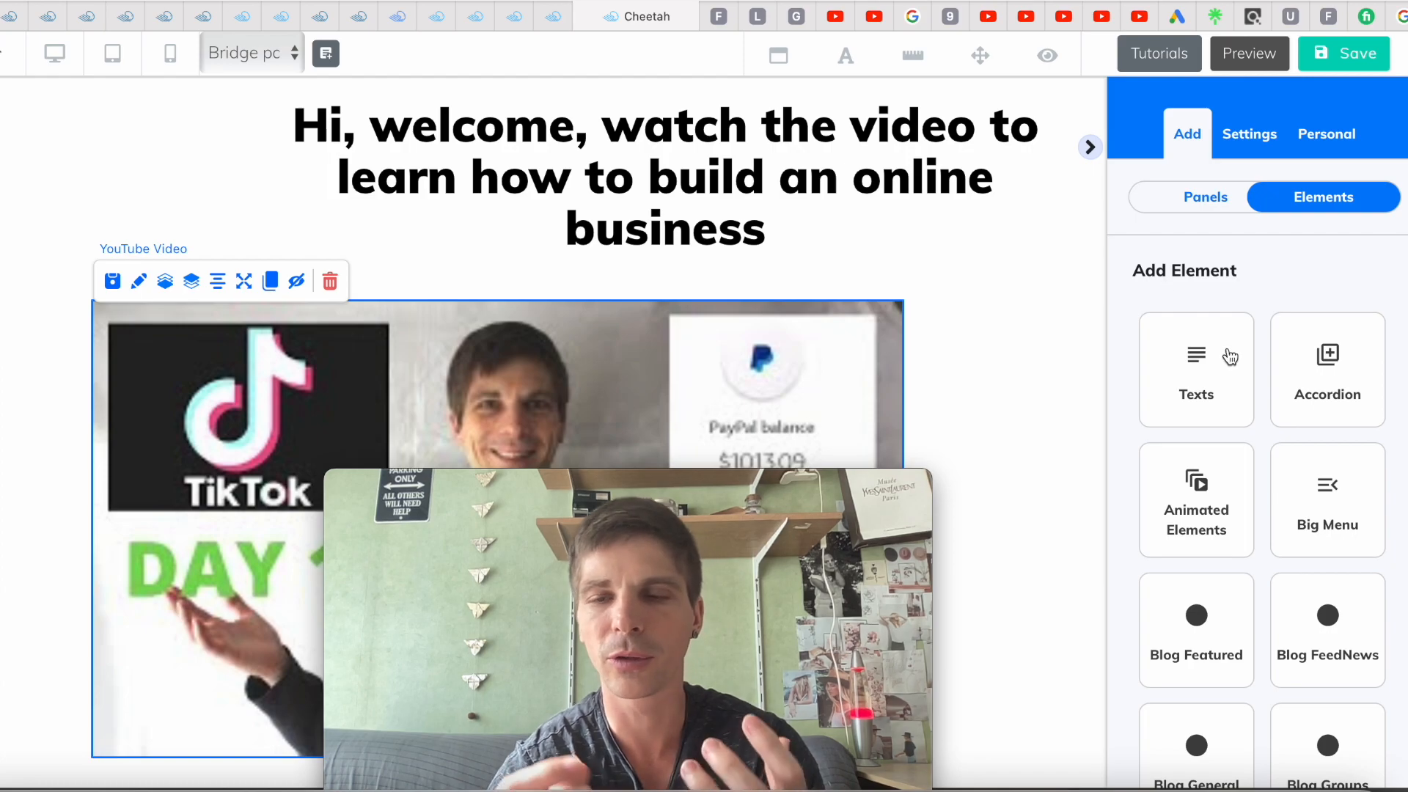
scroll(1268, 416, "down", 10)
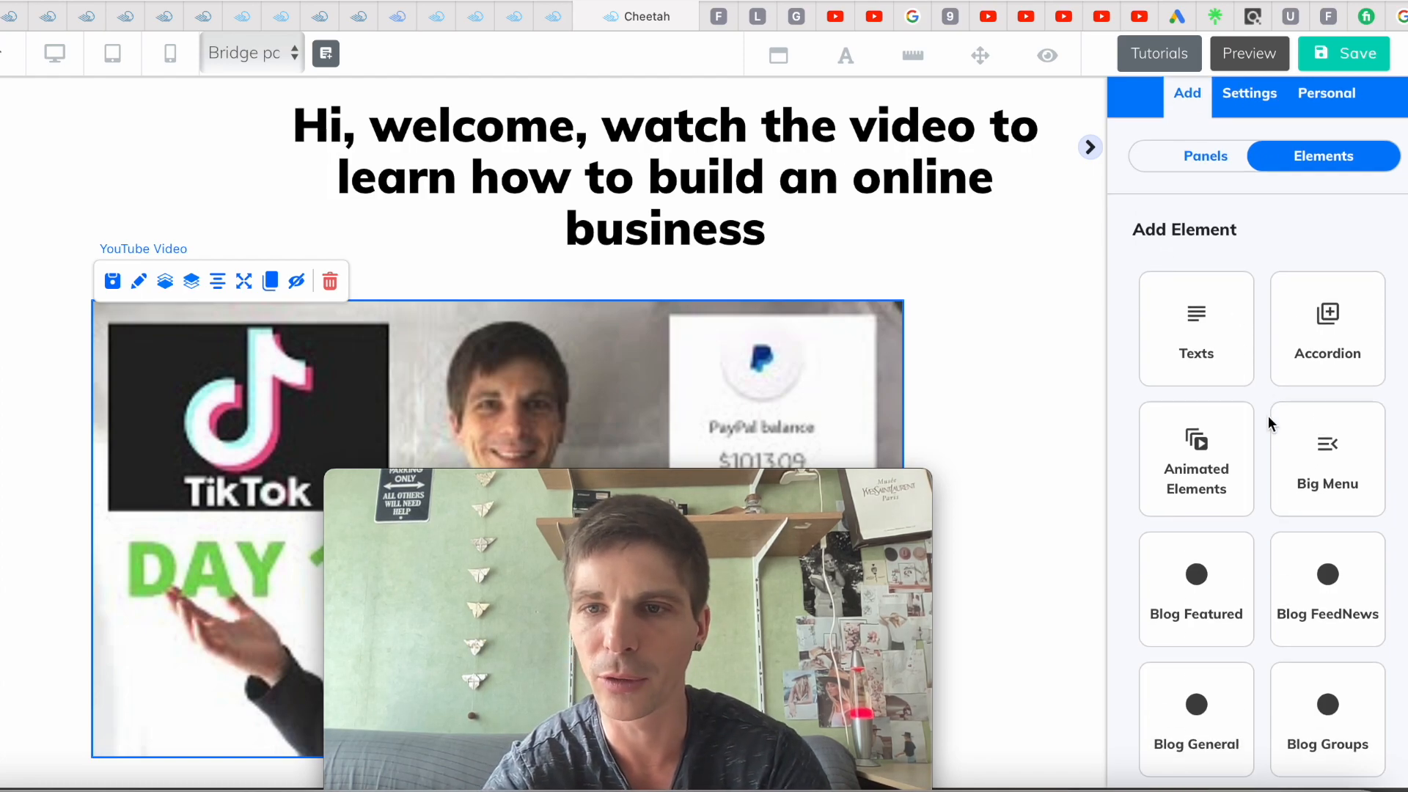
scroll(1290, 421, "down", 2)
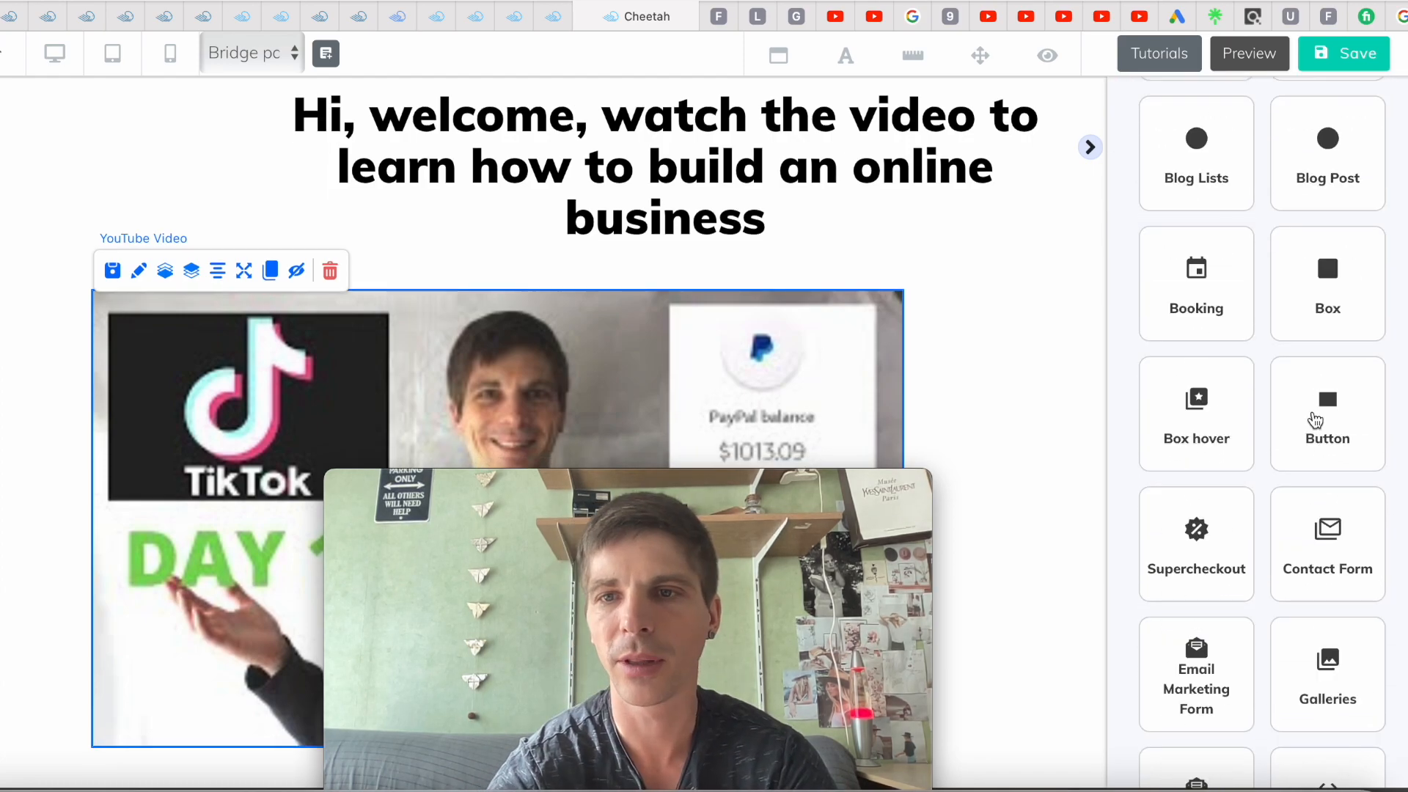
left_click(1351, 427)
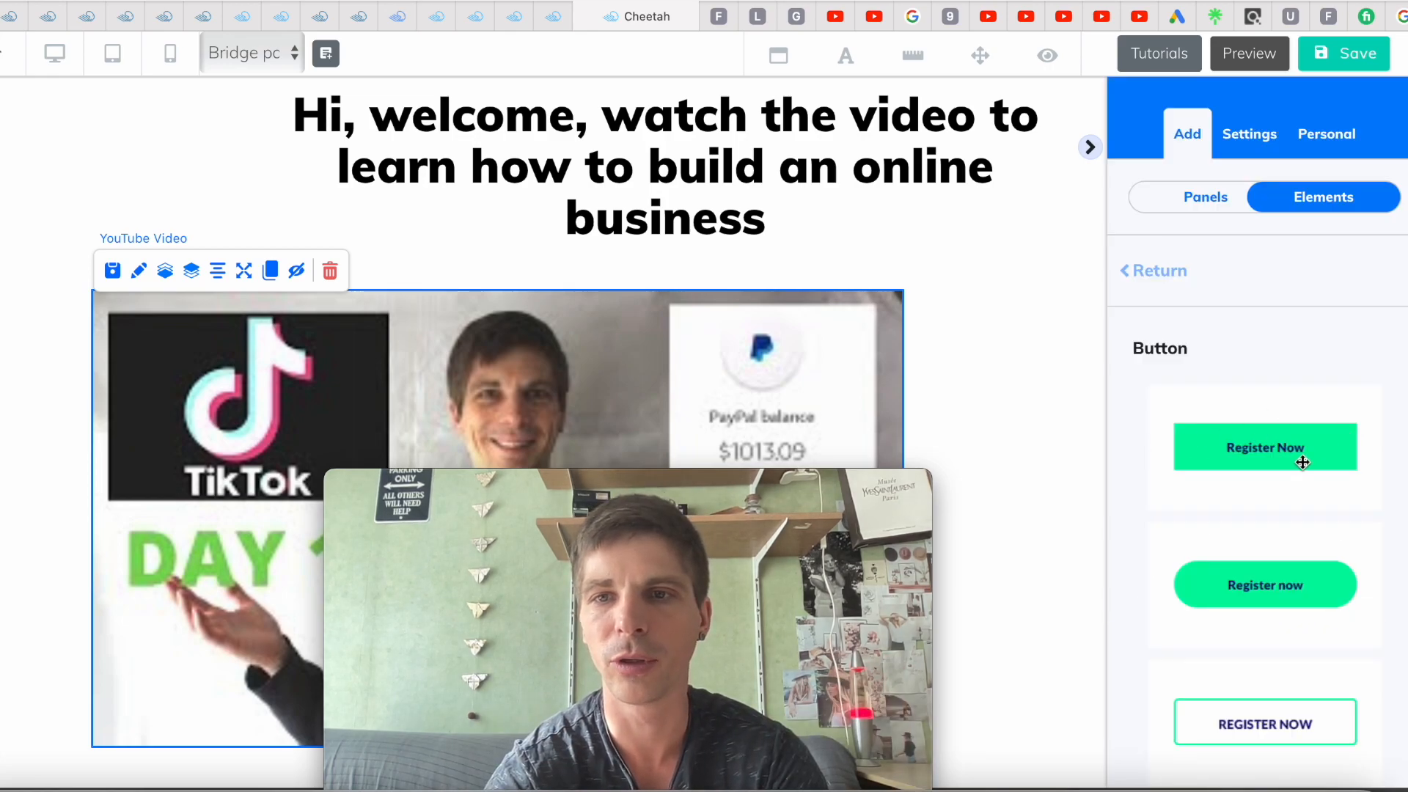
Add a green Register Now button and position it just beneath the YouTube video
left_click(1244, 451)
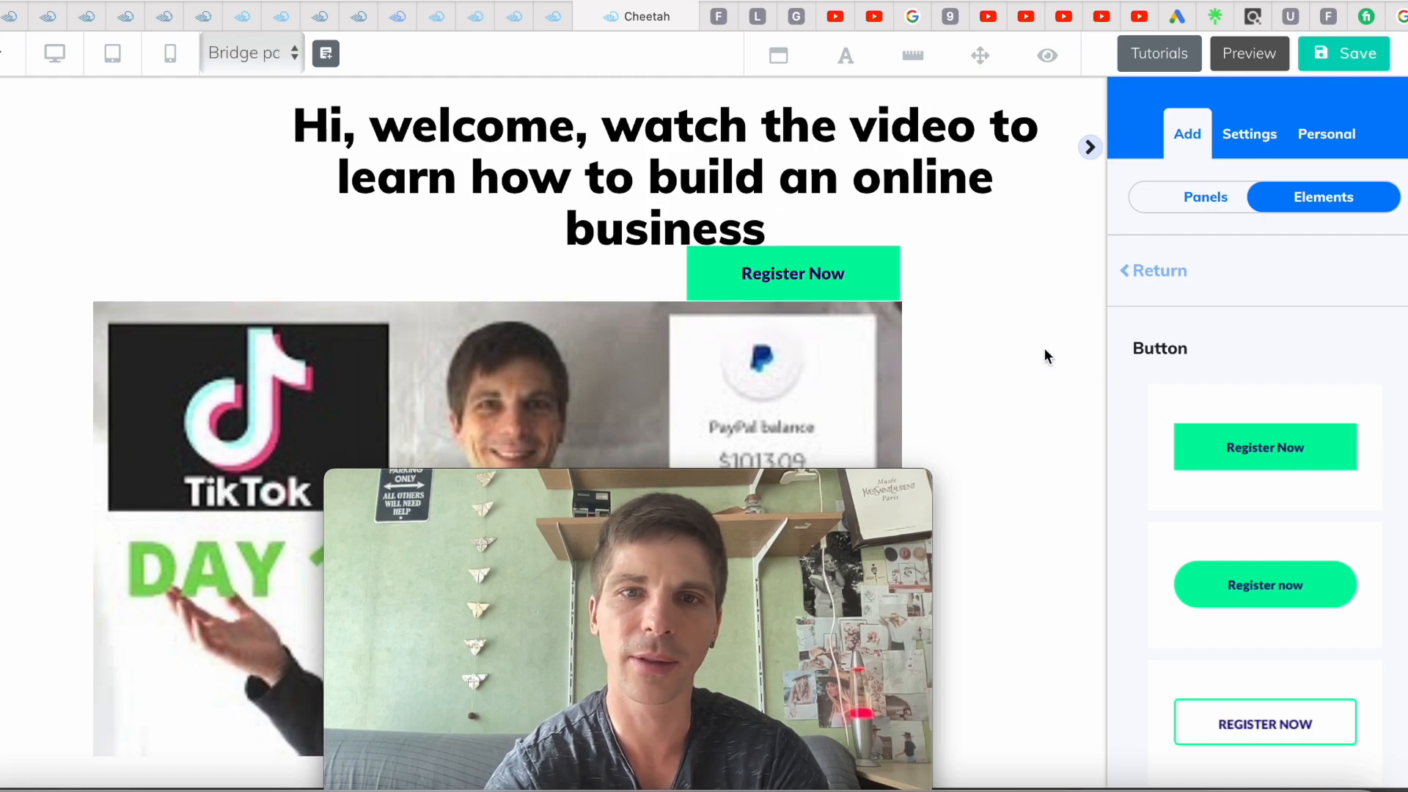
left_click_drag(799, 275, 1027, 751)
left_click_drag(786, 485, 1333, 302)
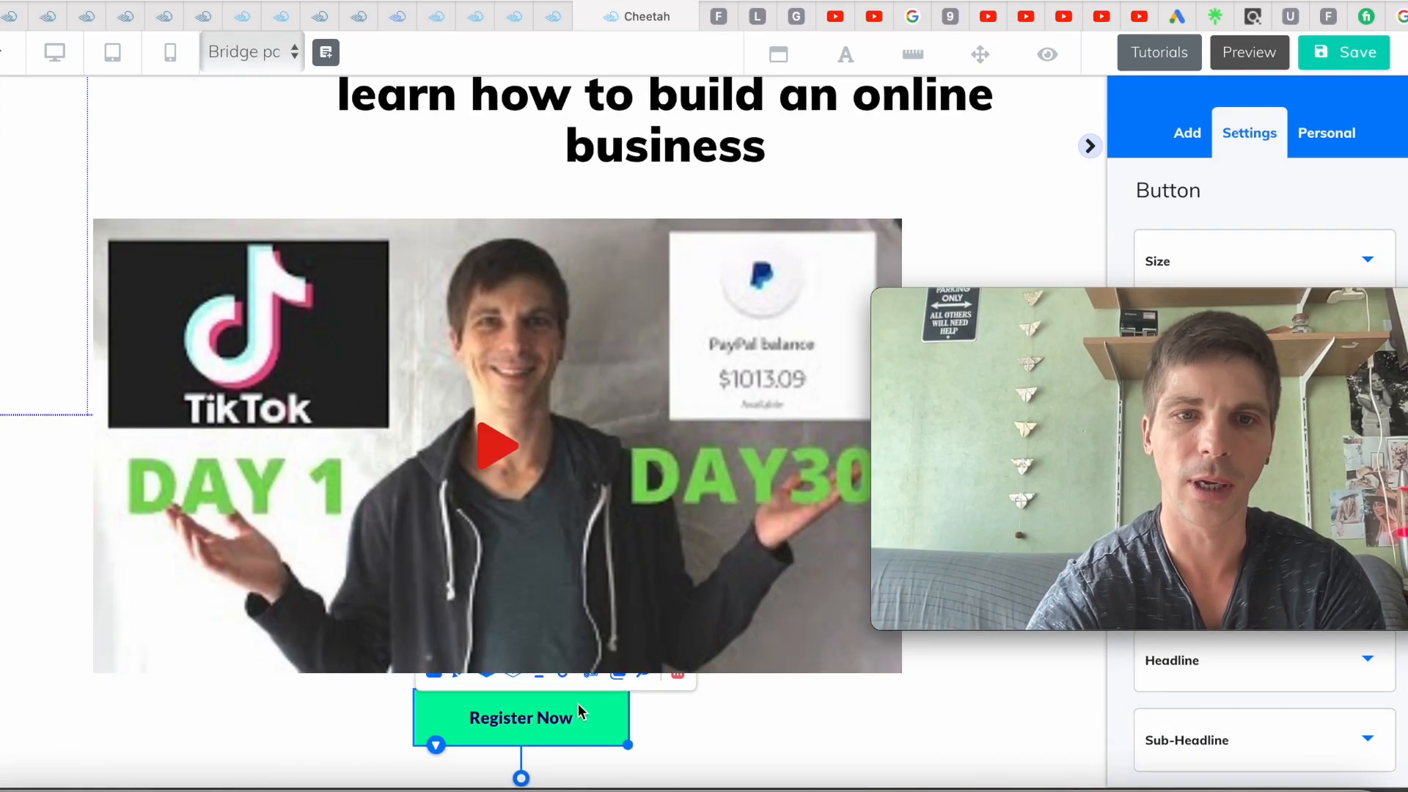
left_click_drag(510, 729, 515, 748)
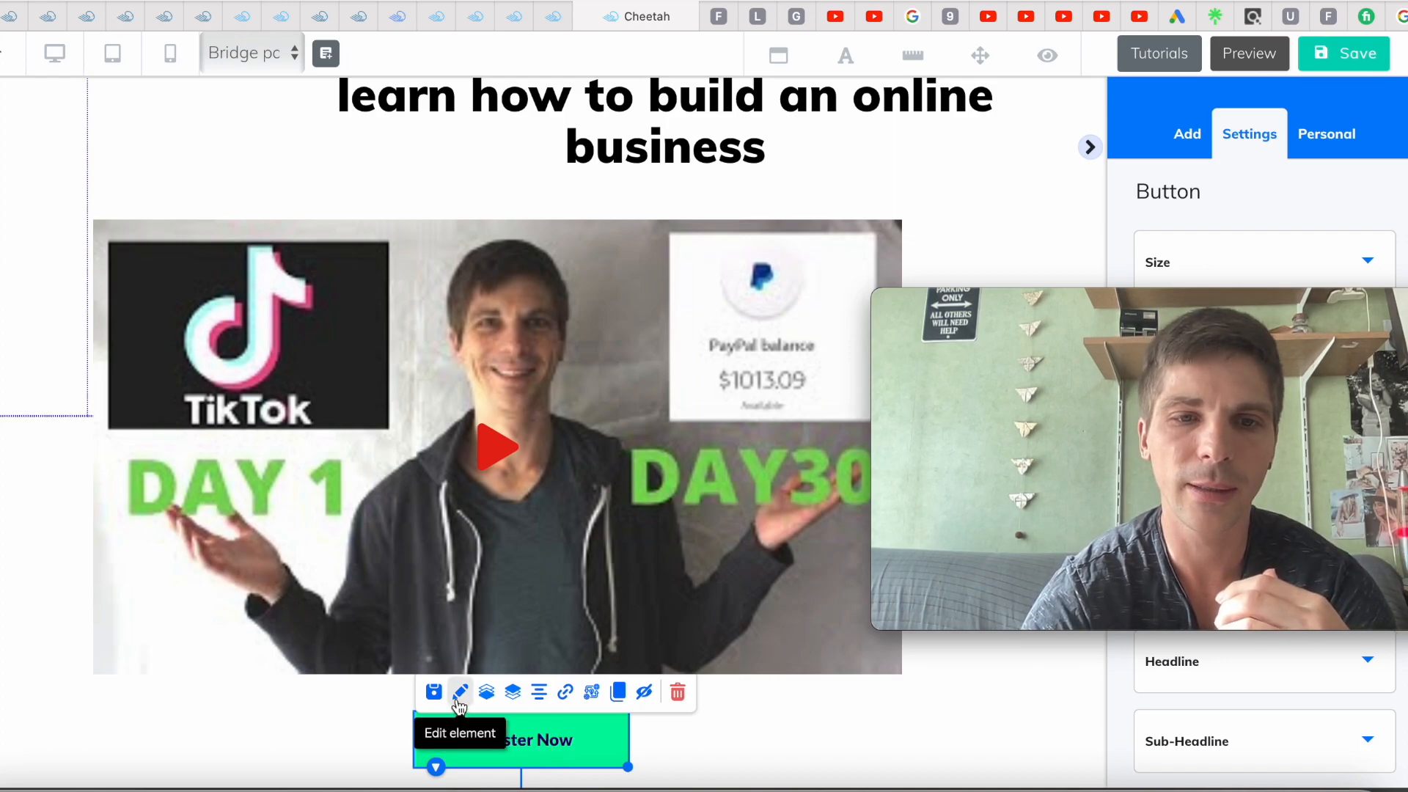
left_click_drag(1165, 305, 650, 268)
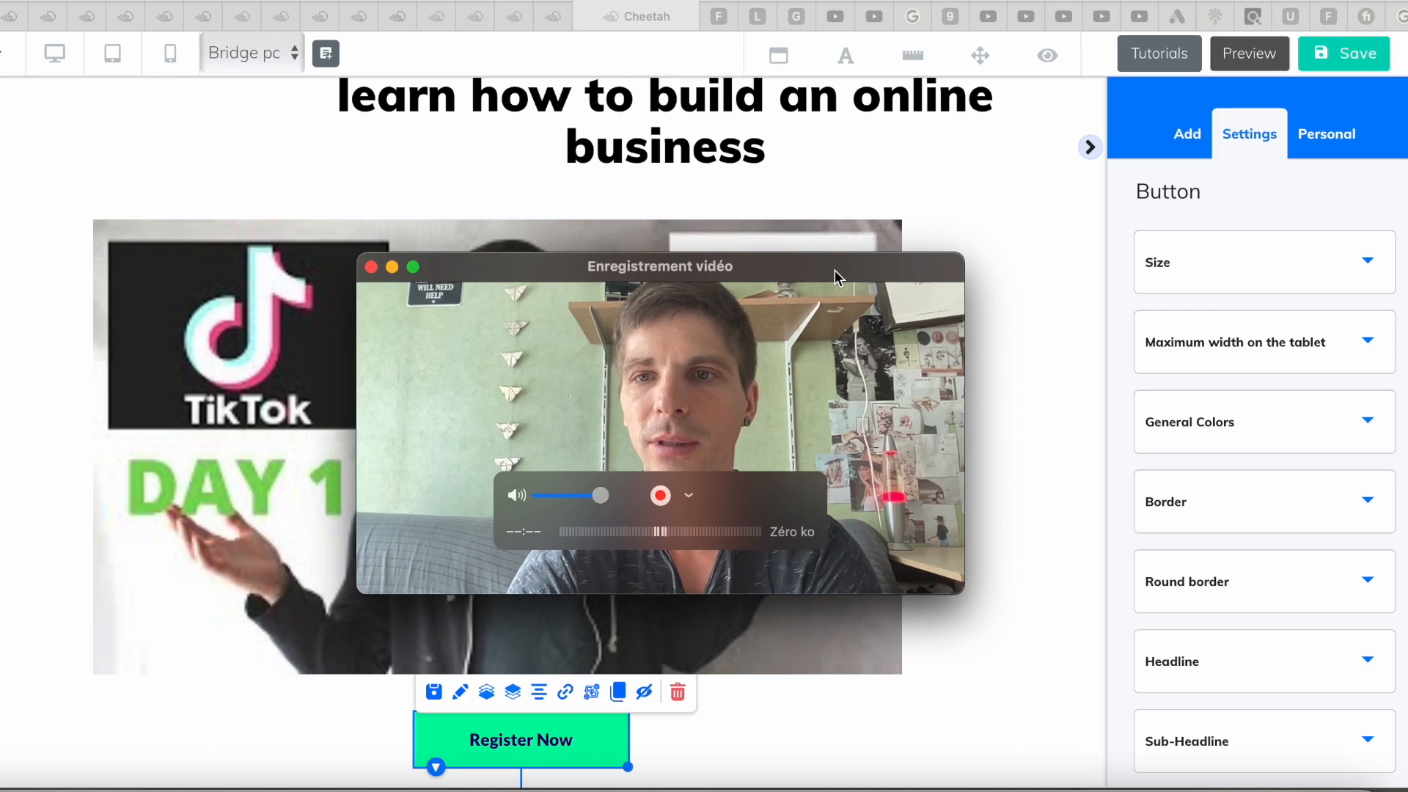
In General Colors, shift the Register Now button background to solid green 15F800
left_click(1256, 420)
left_click(1256, 420)
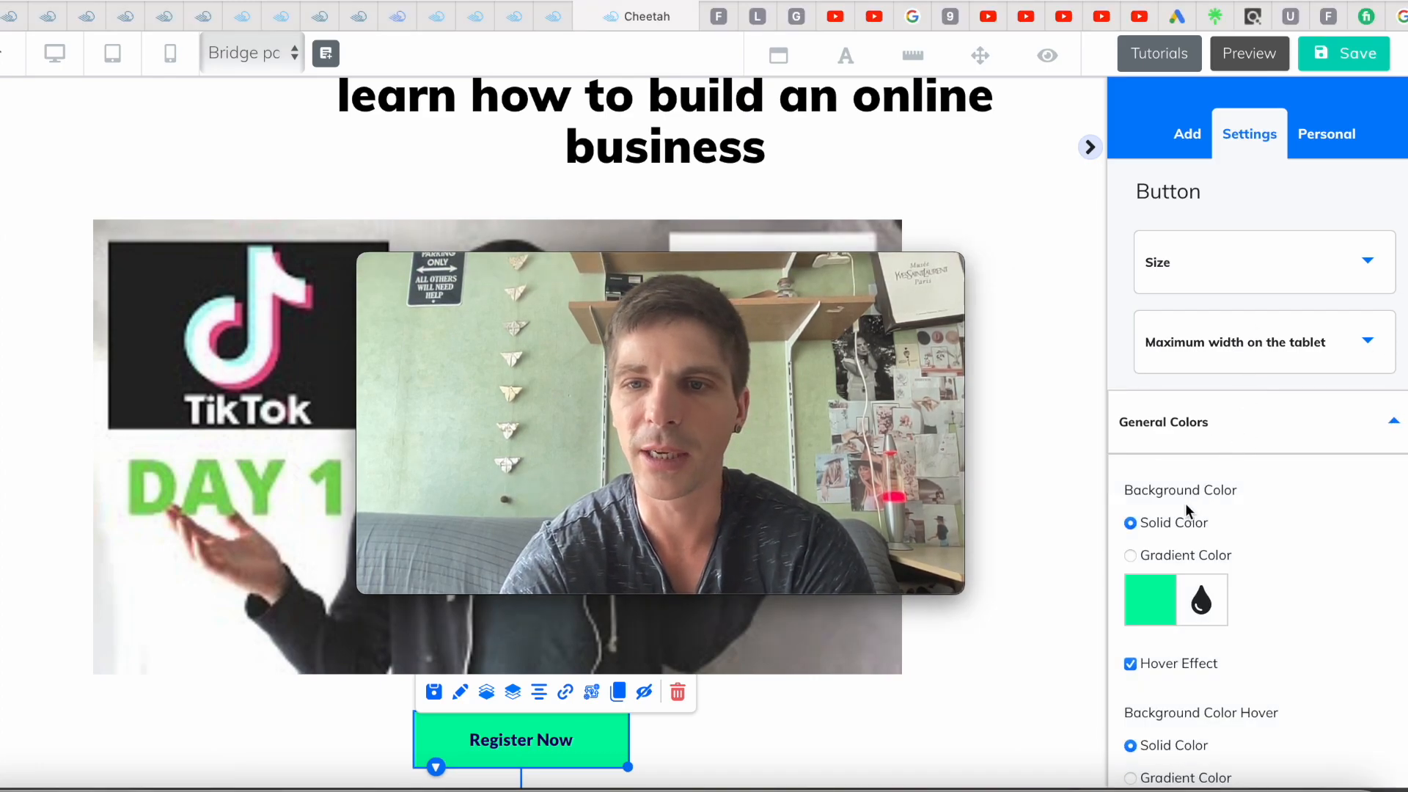
left_click(1150, 609)
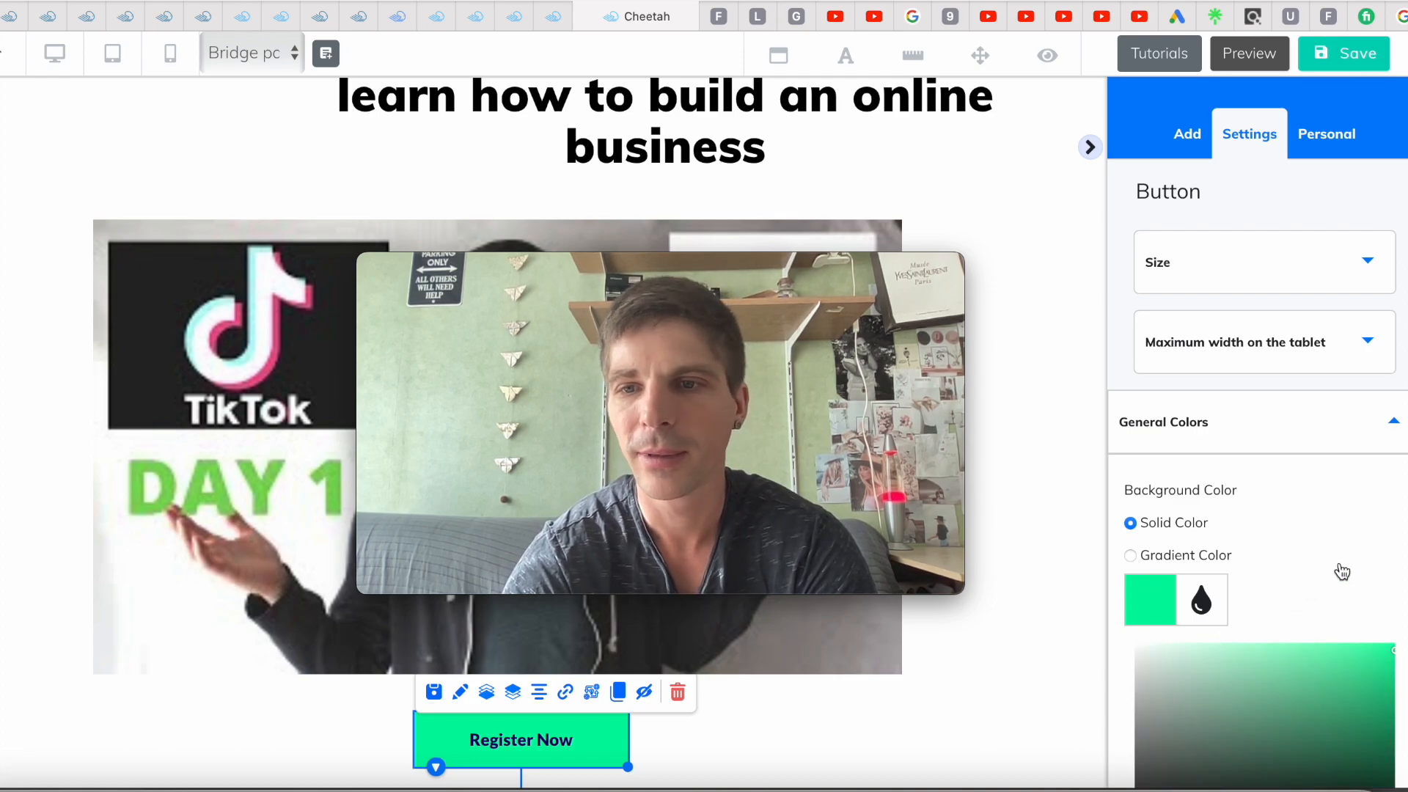
scroll(1341, 572, "down", 5)
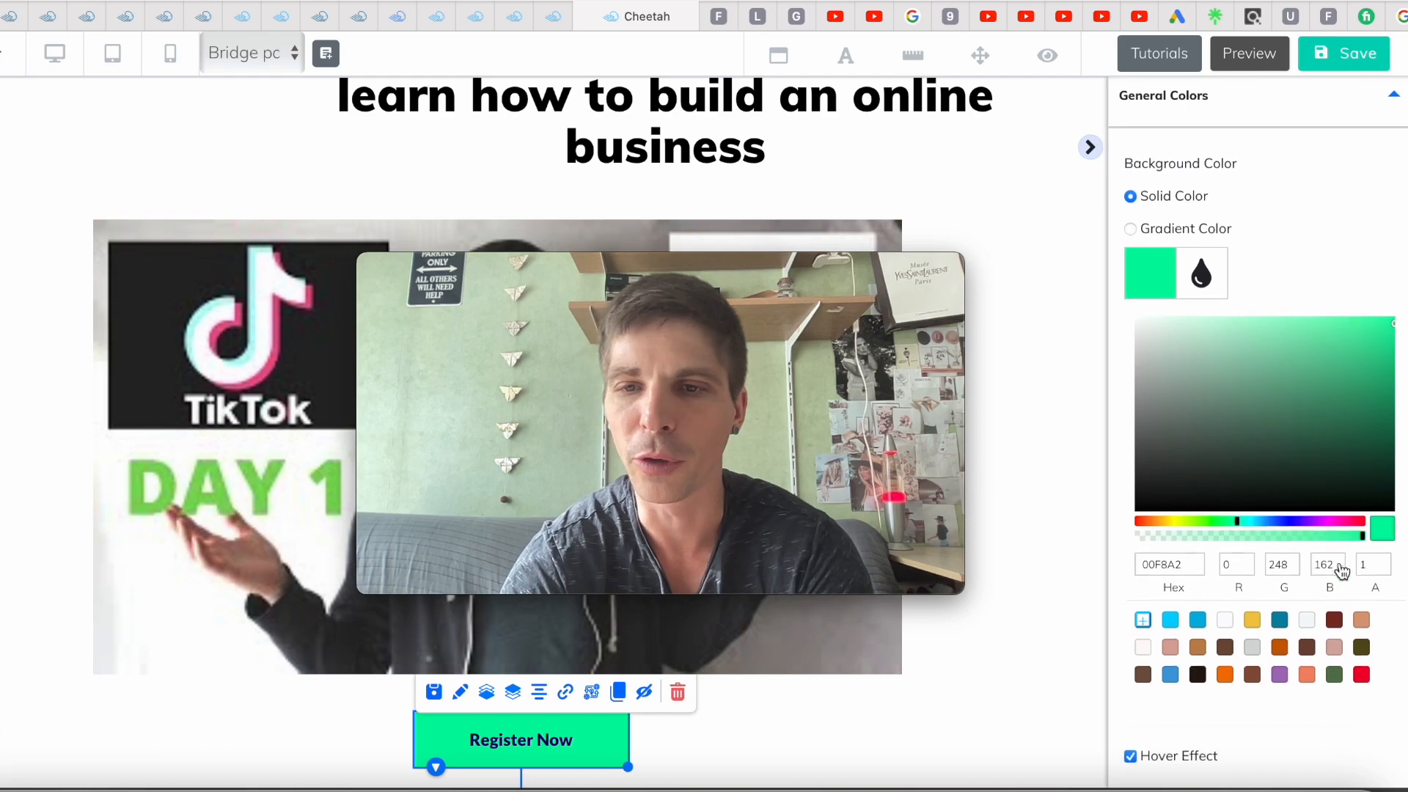
scroll(1342, 571, "down", 1)
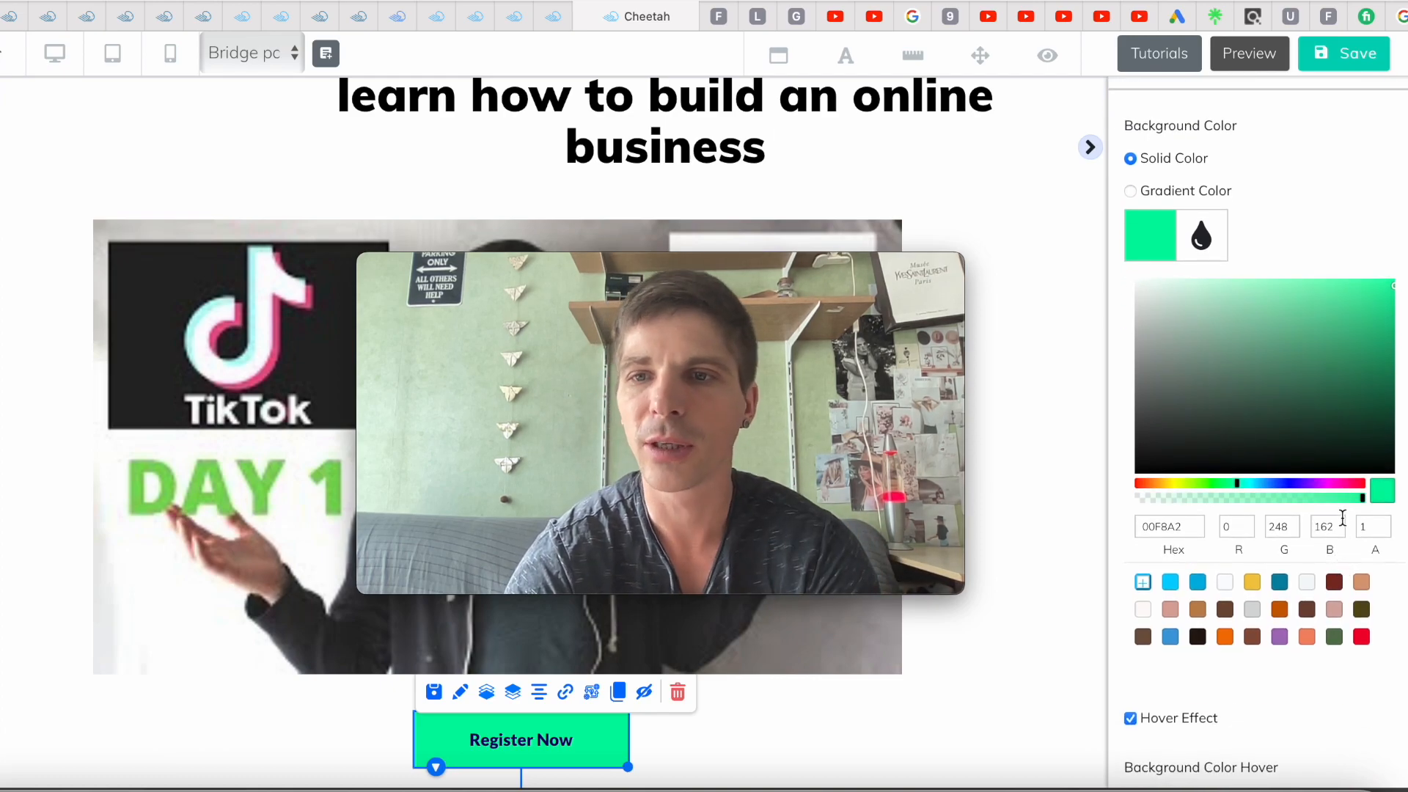
left_click_drag(1240, 490, 1233, 490)
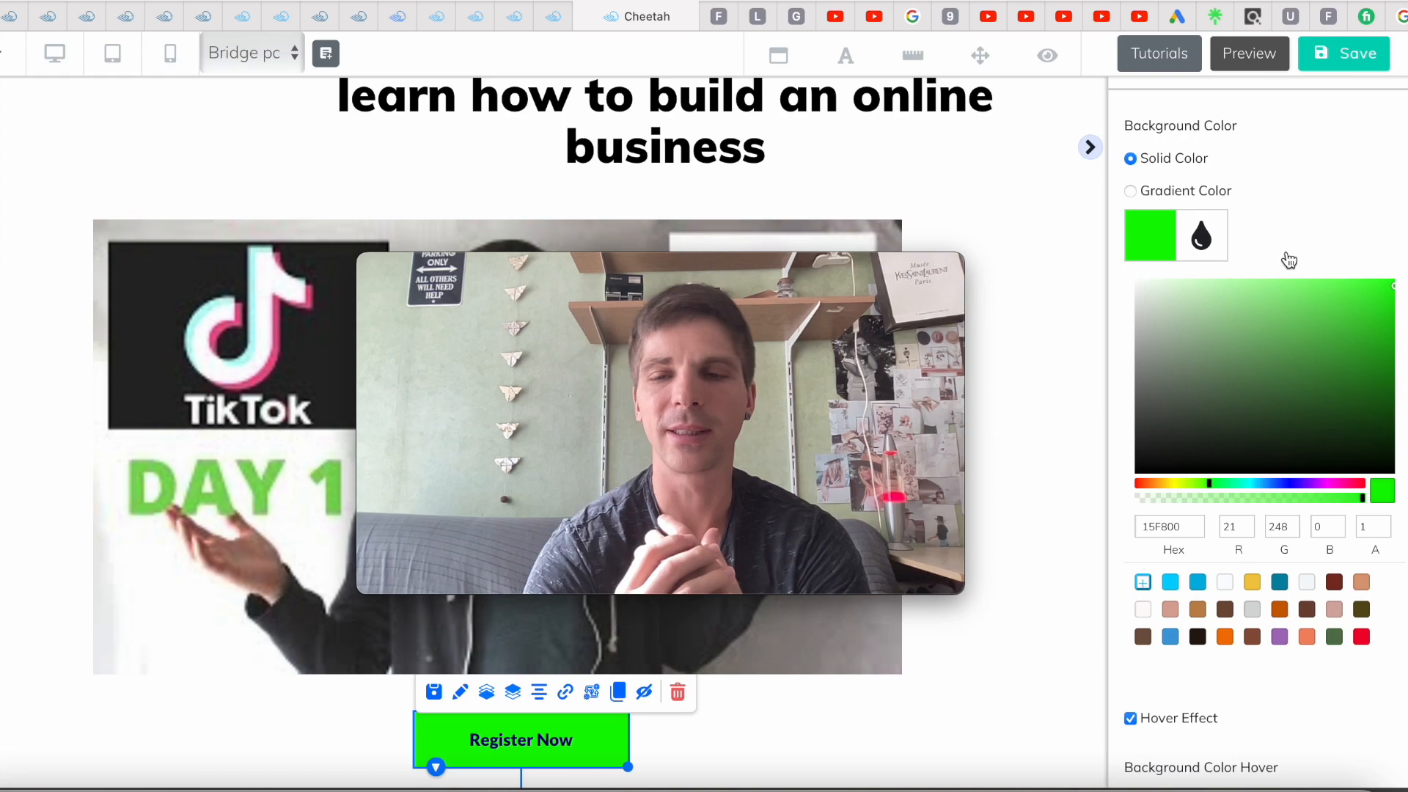
scroll(1287, 259, "up", 5)
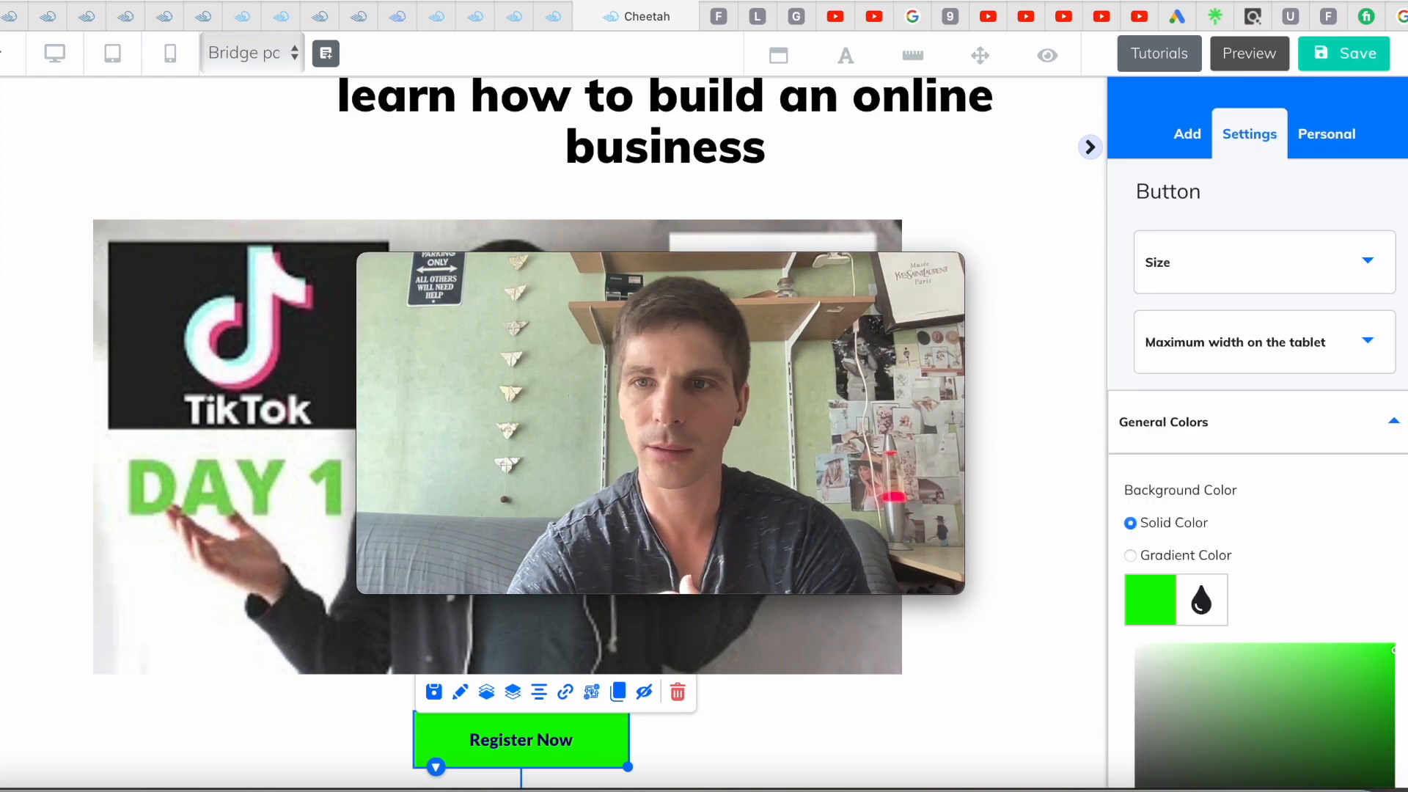
left_click(1394, 423)
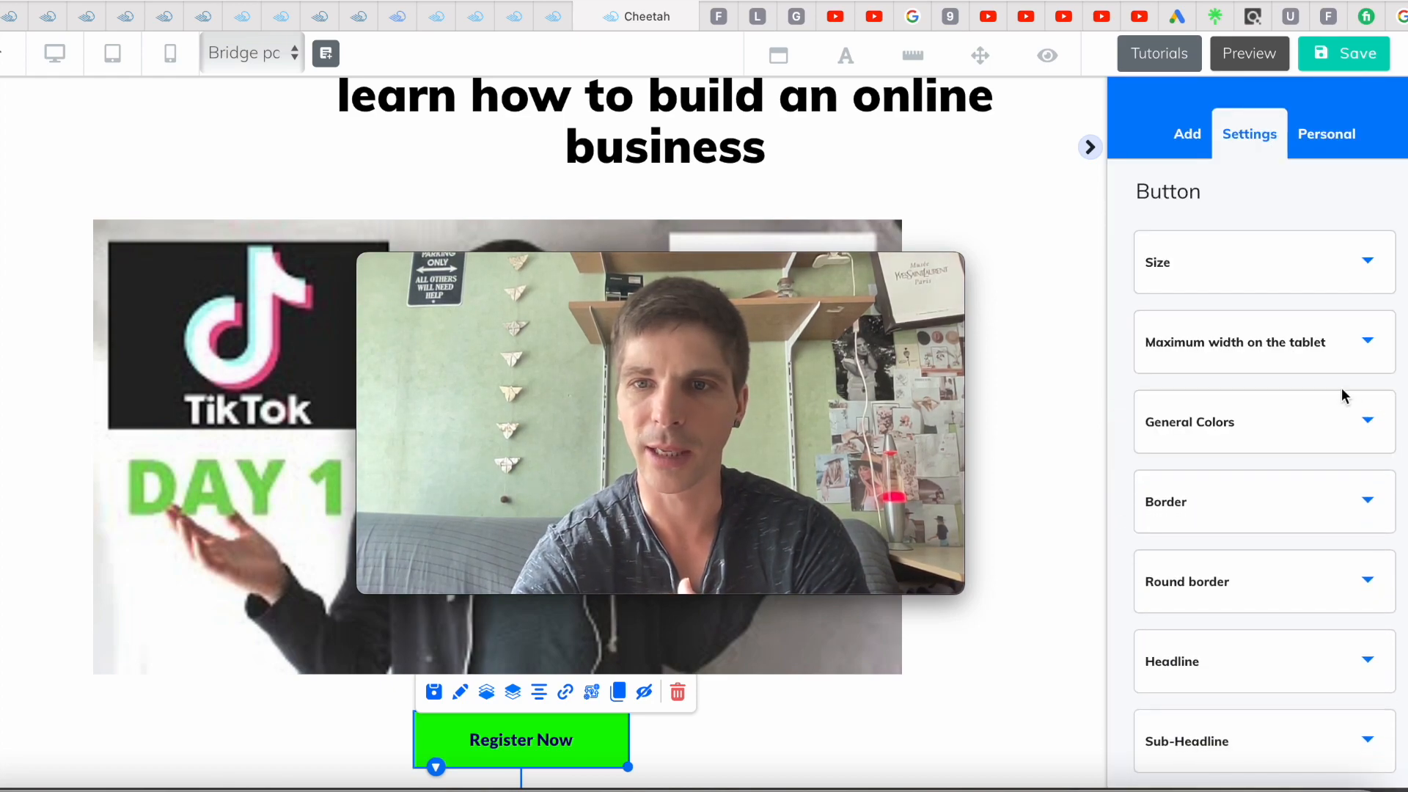
scroll(1342, 393, "down", 4)
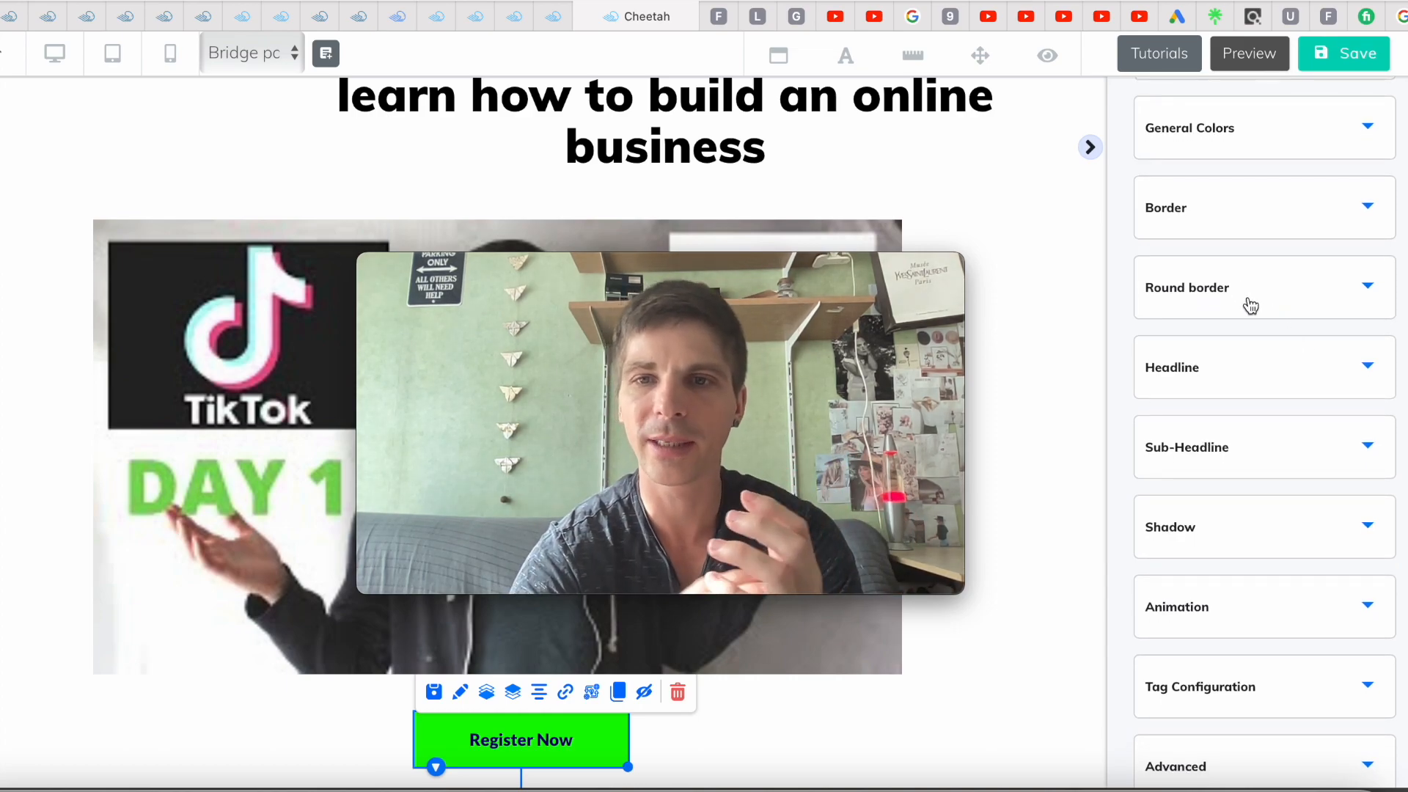
scroll(1251, 307, "down", 1)
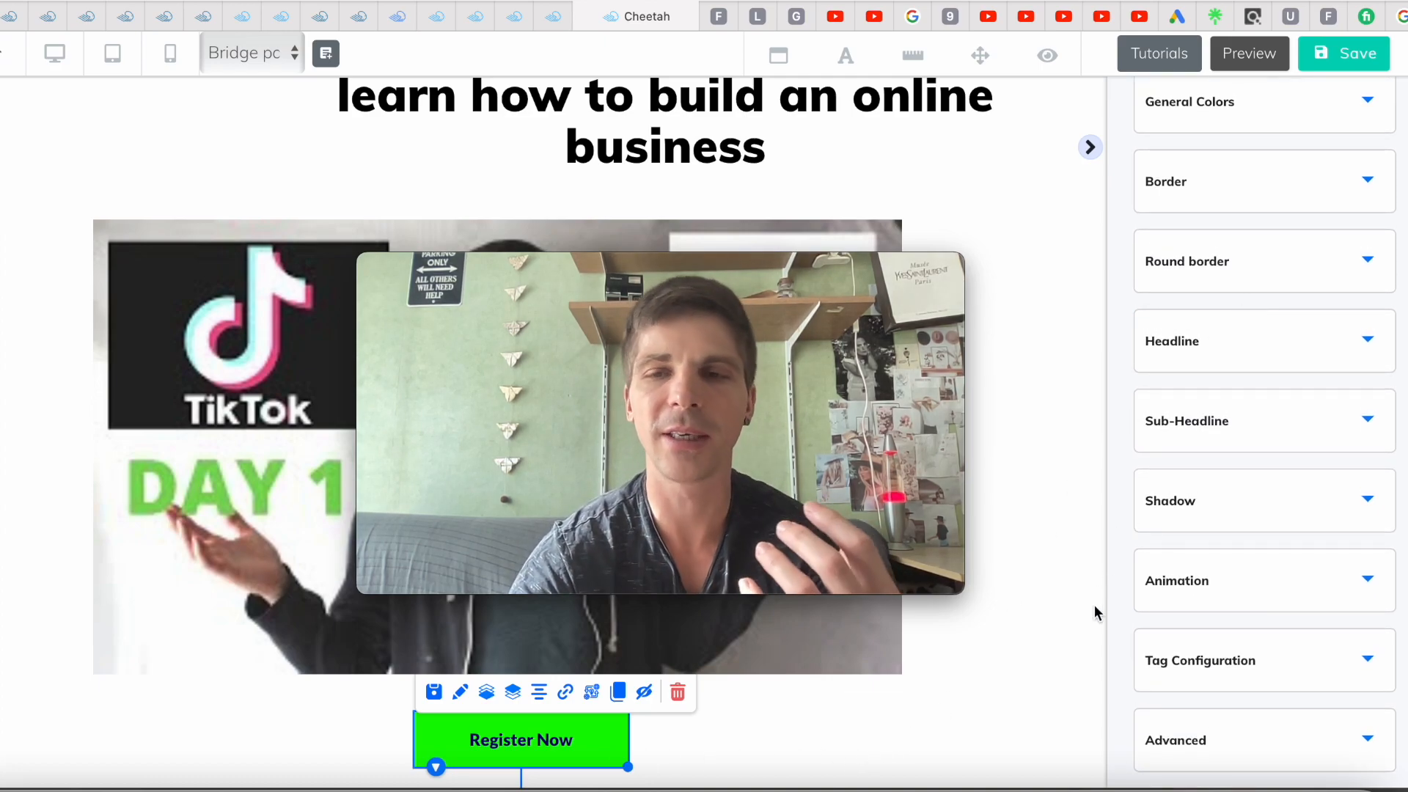
Replace the 'Register Now' headline text with 'Check out the product'
left_click(1367, 341)
triple_click(1257, 446)
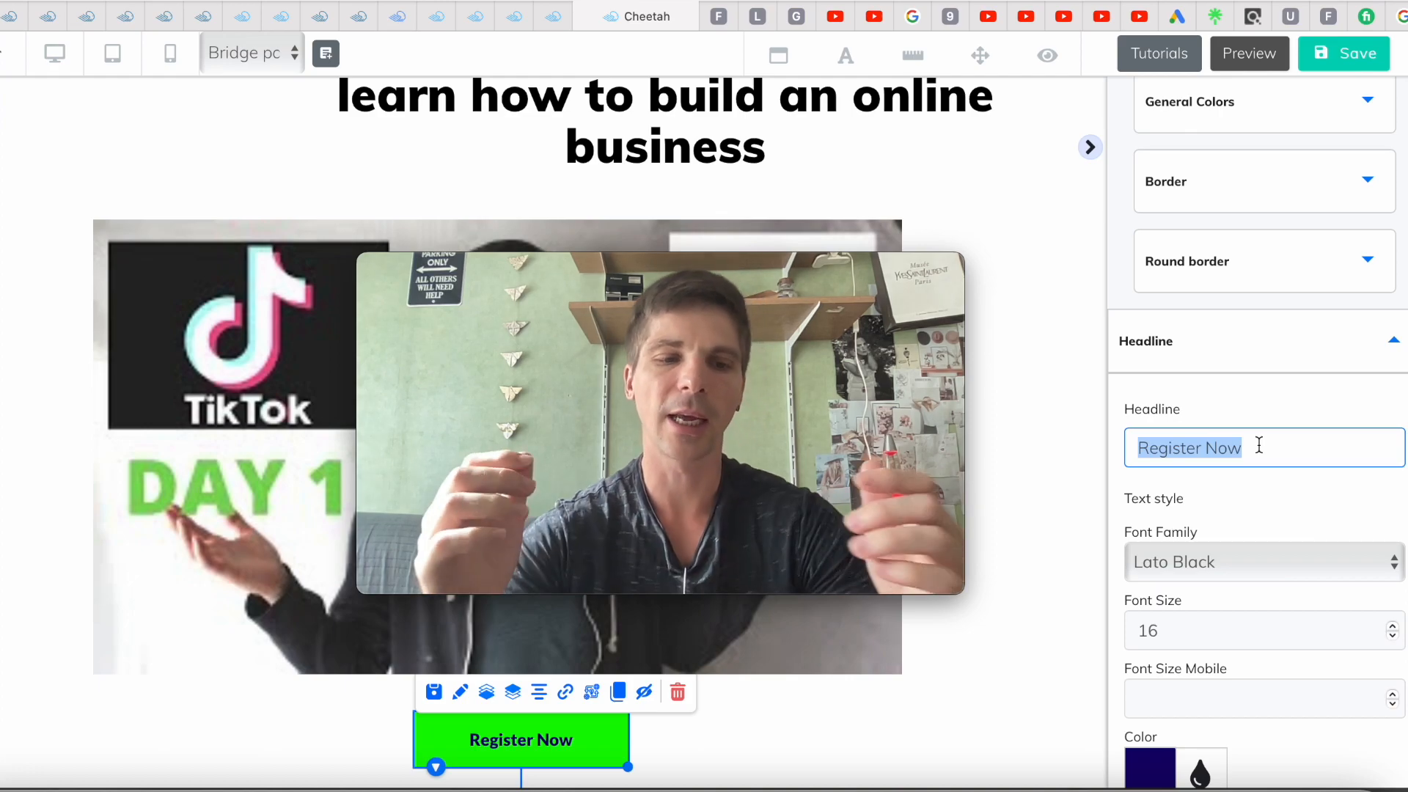
type("Che")
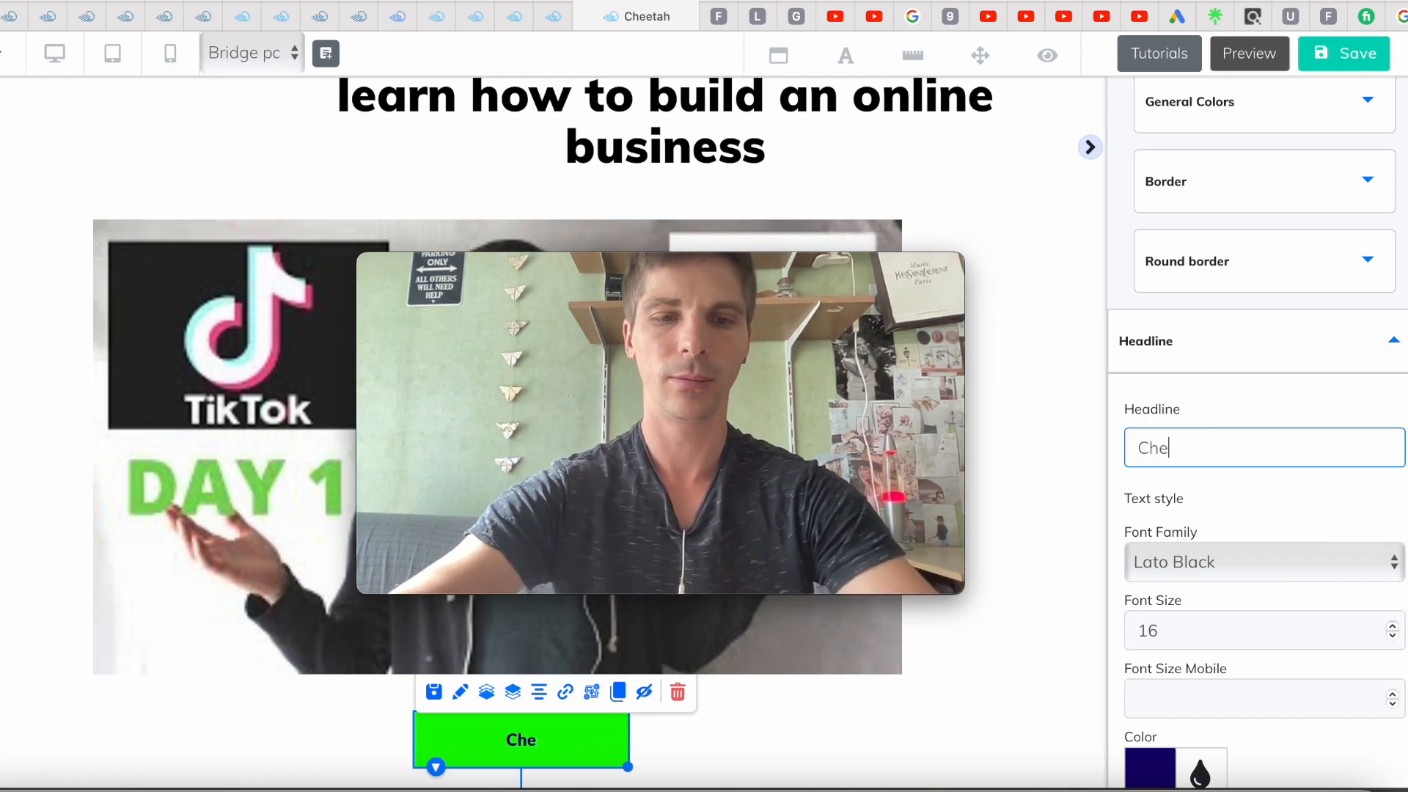
type("ck out ")
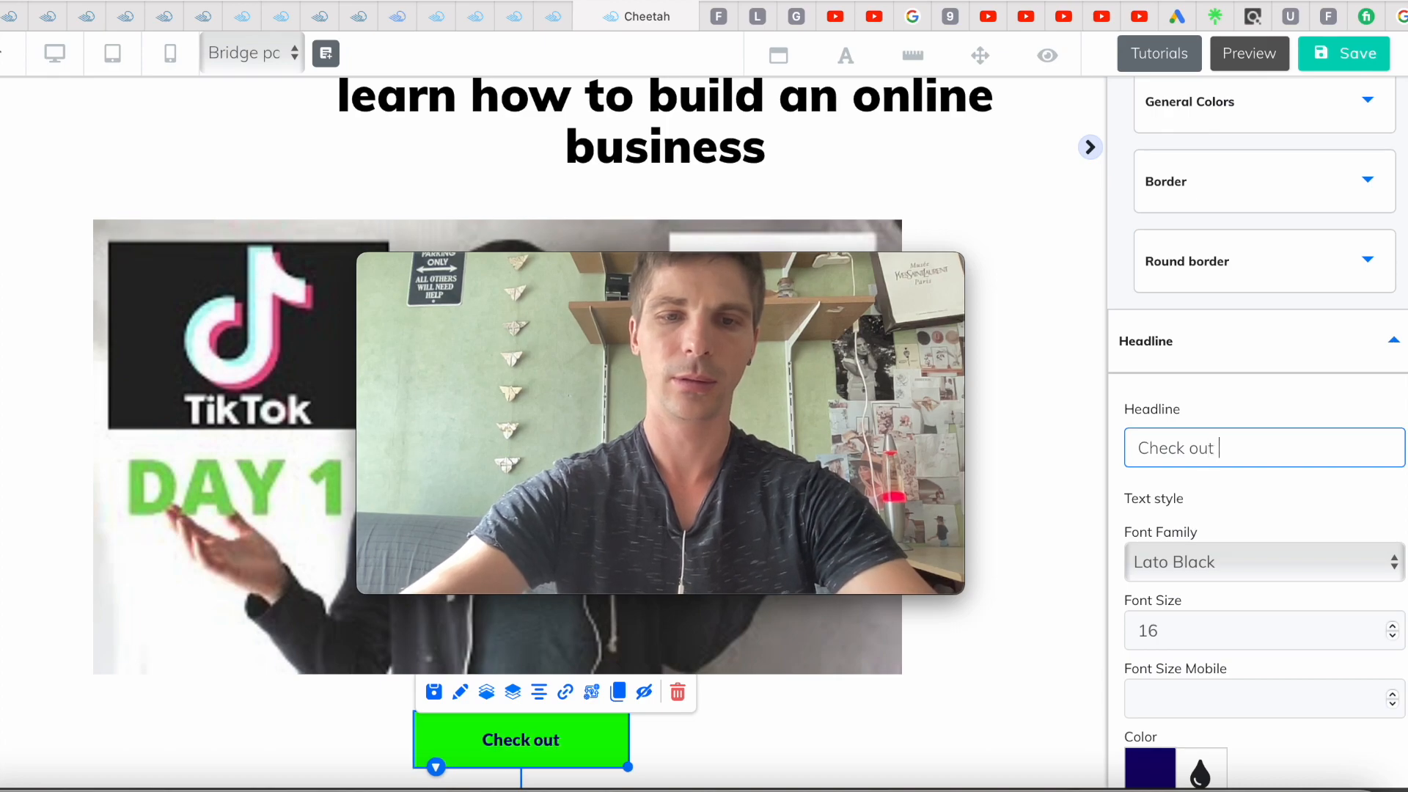
type("the product")
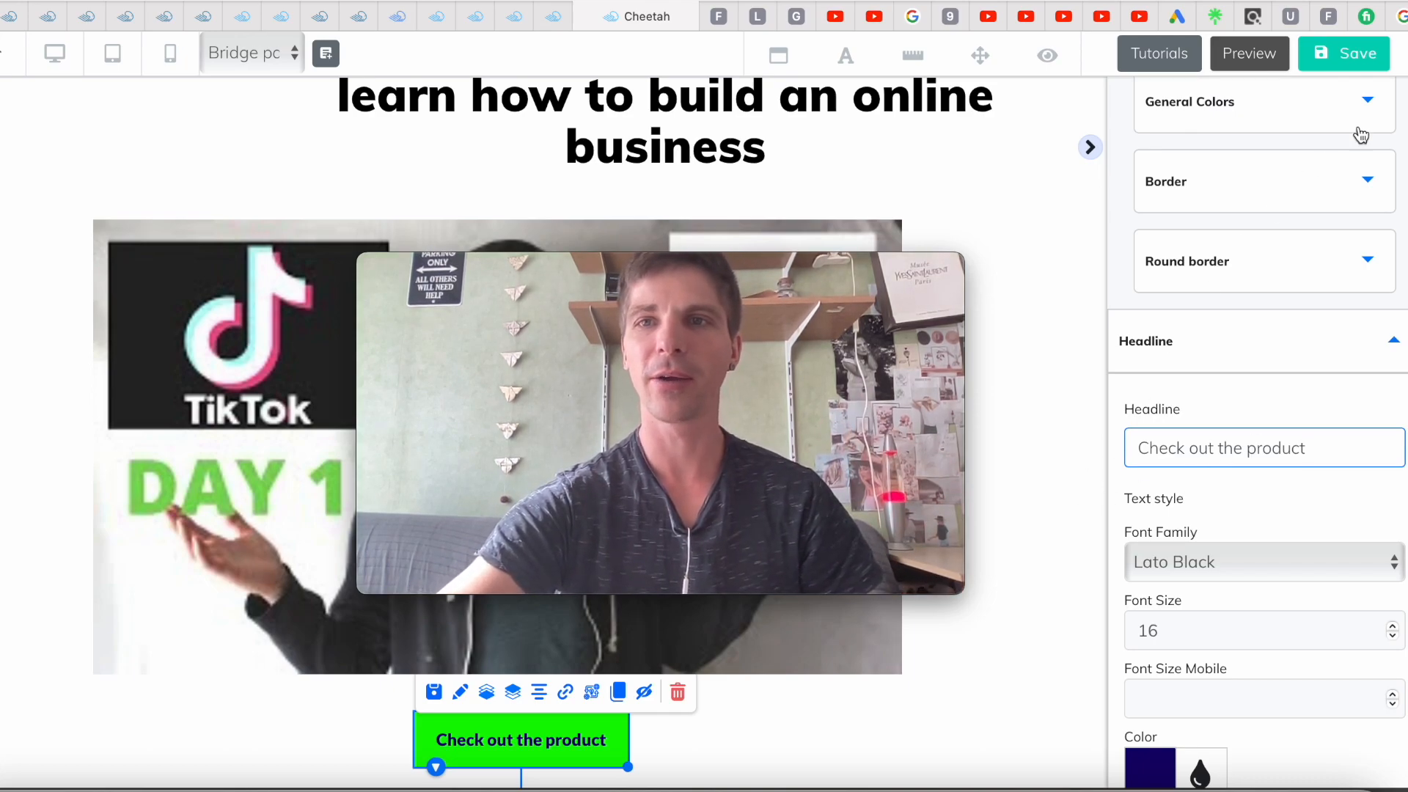
Save the relabelled button, publish the site with 'That's fine', and close the It's Done dialog
left_click(1355, 58)
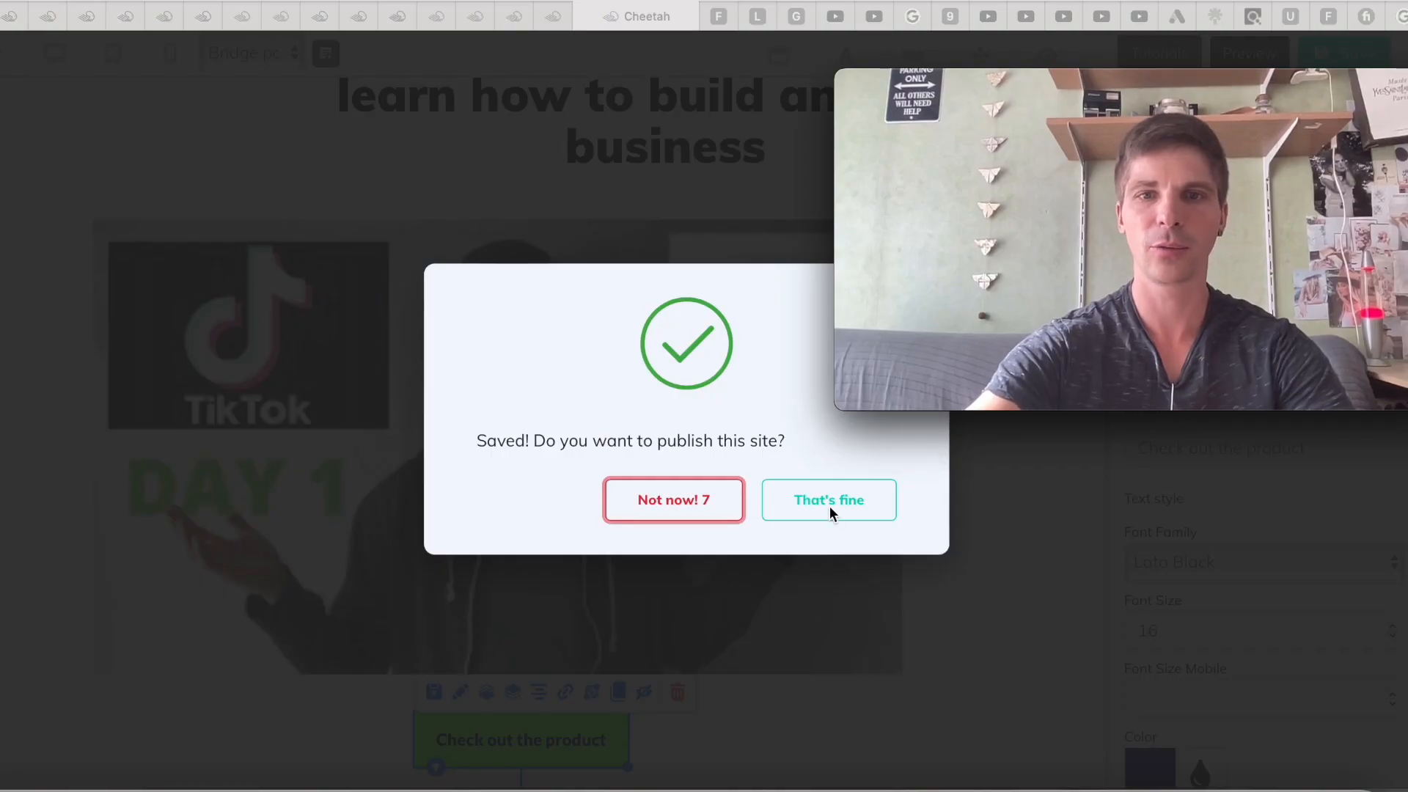
left_click(831, 506)
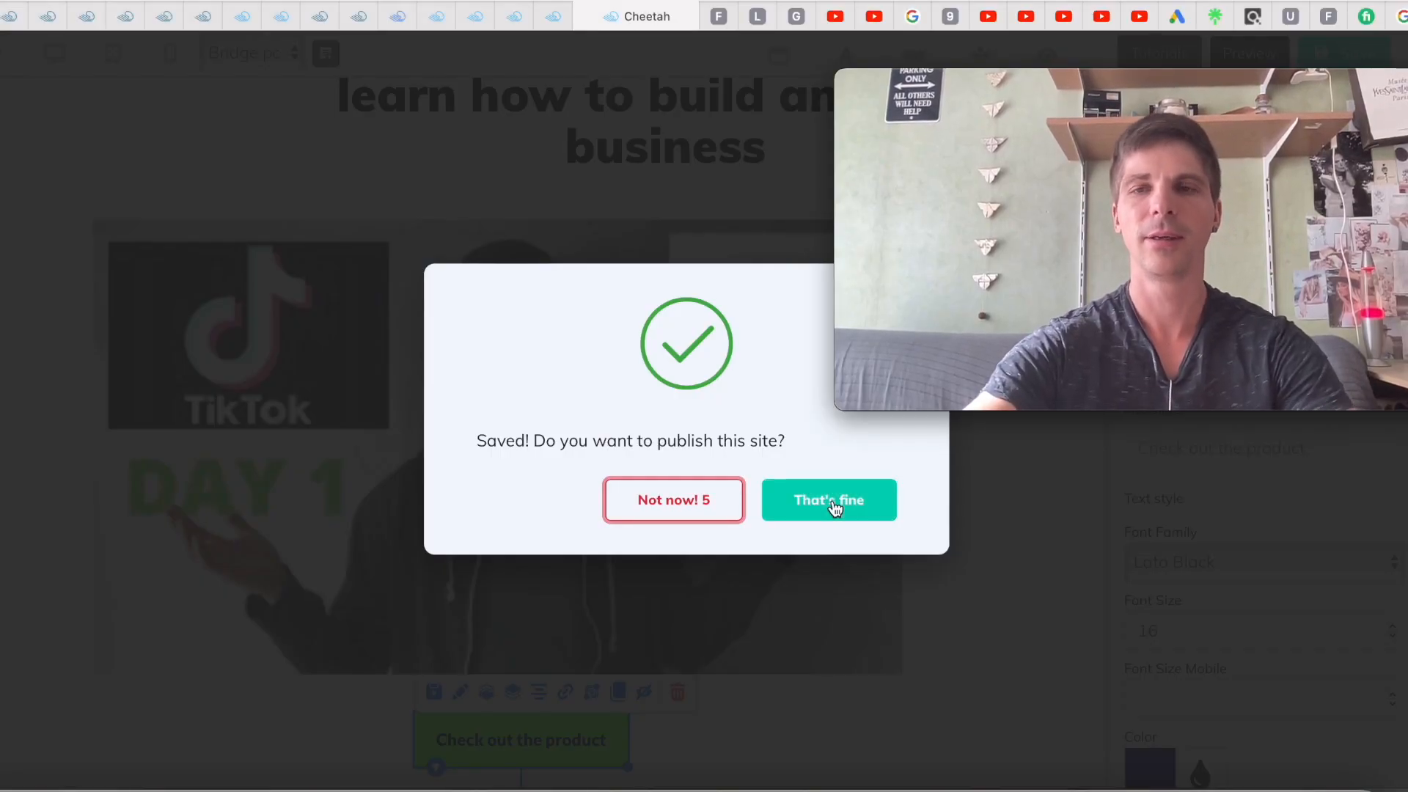
left_click(834, 506)
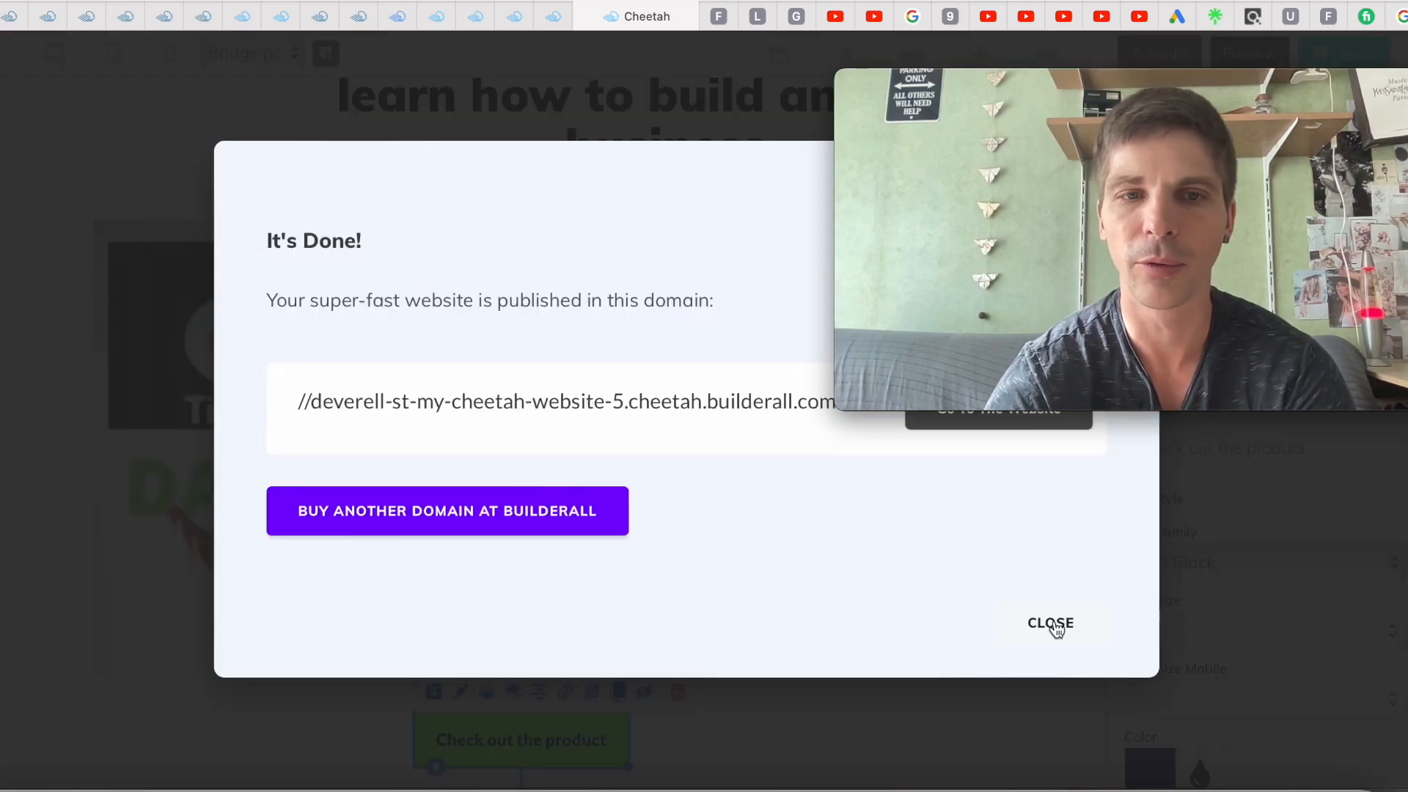
left_click(1050, 624)
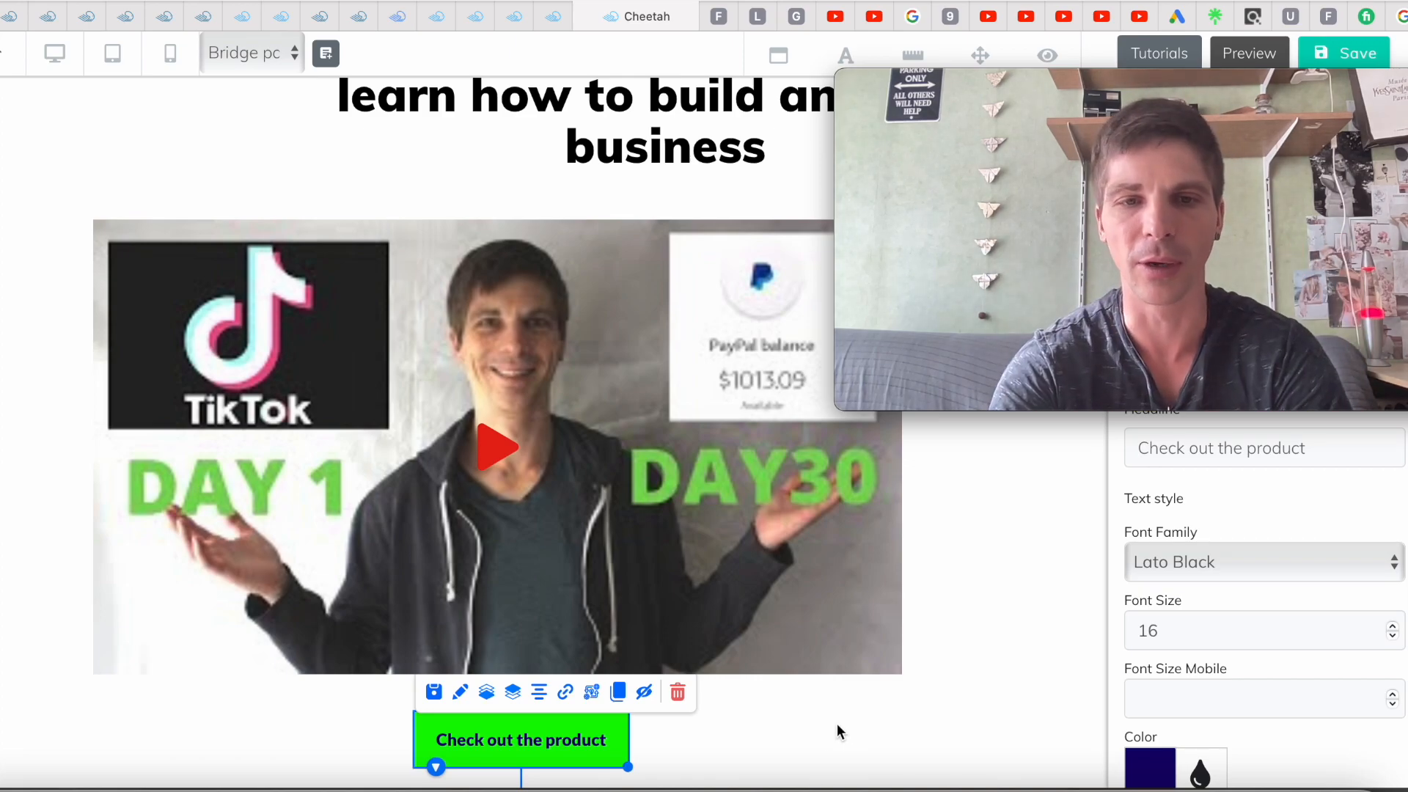
Link the 'Check out the product' button to the pasted YouTube video URL, opening in a new tab
left_click(565, 695)
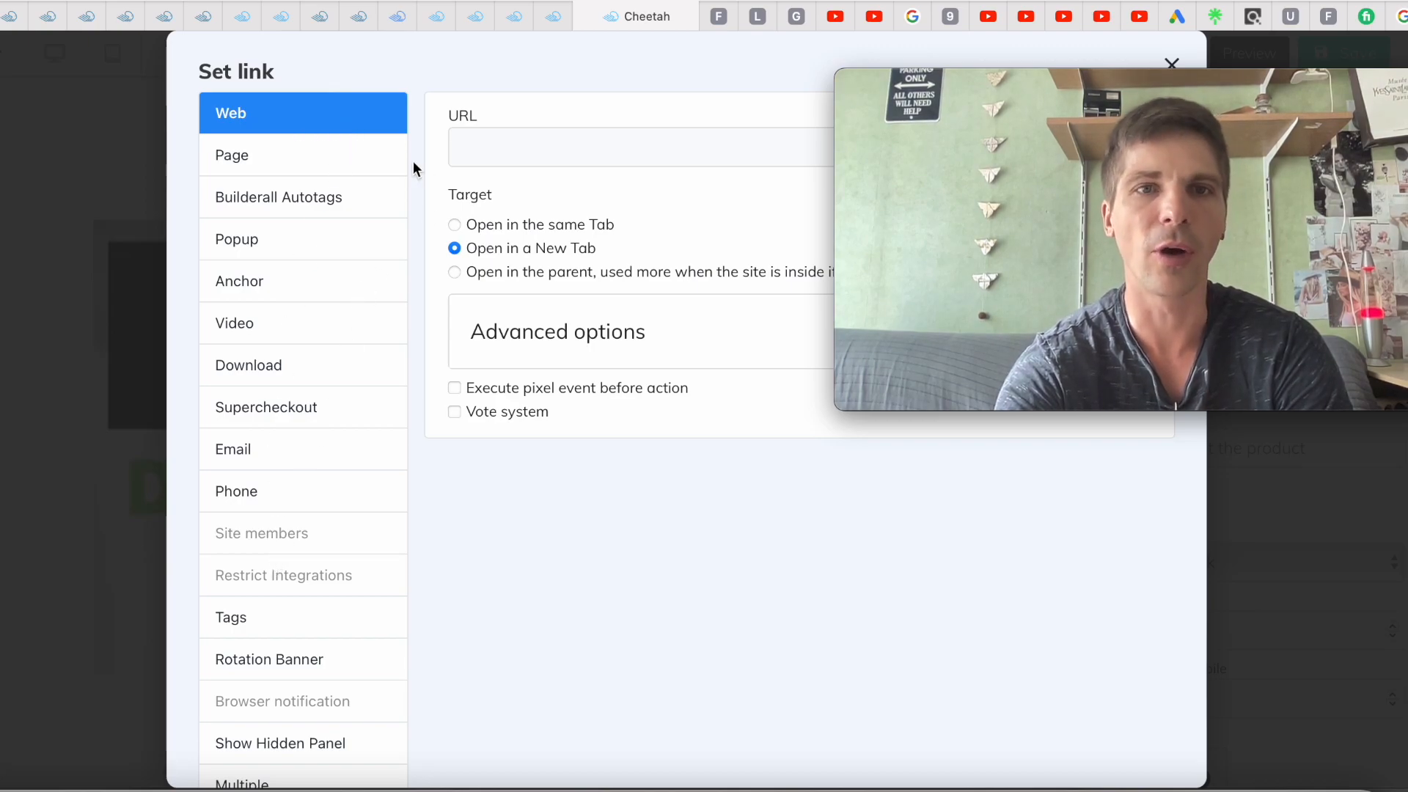
left_click(540, 155)
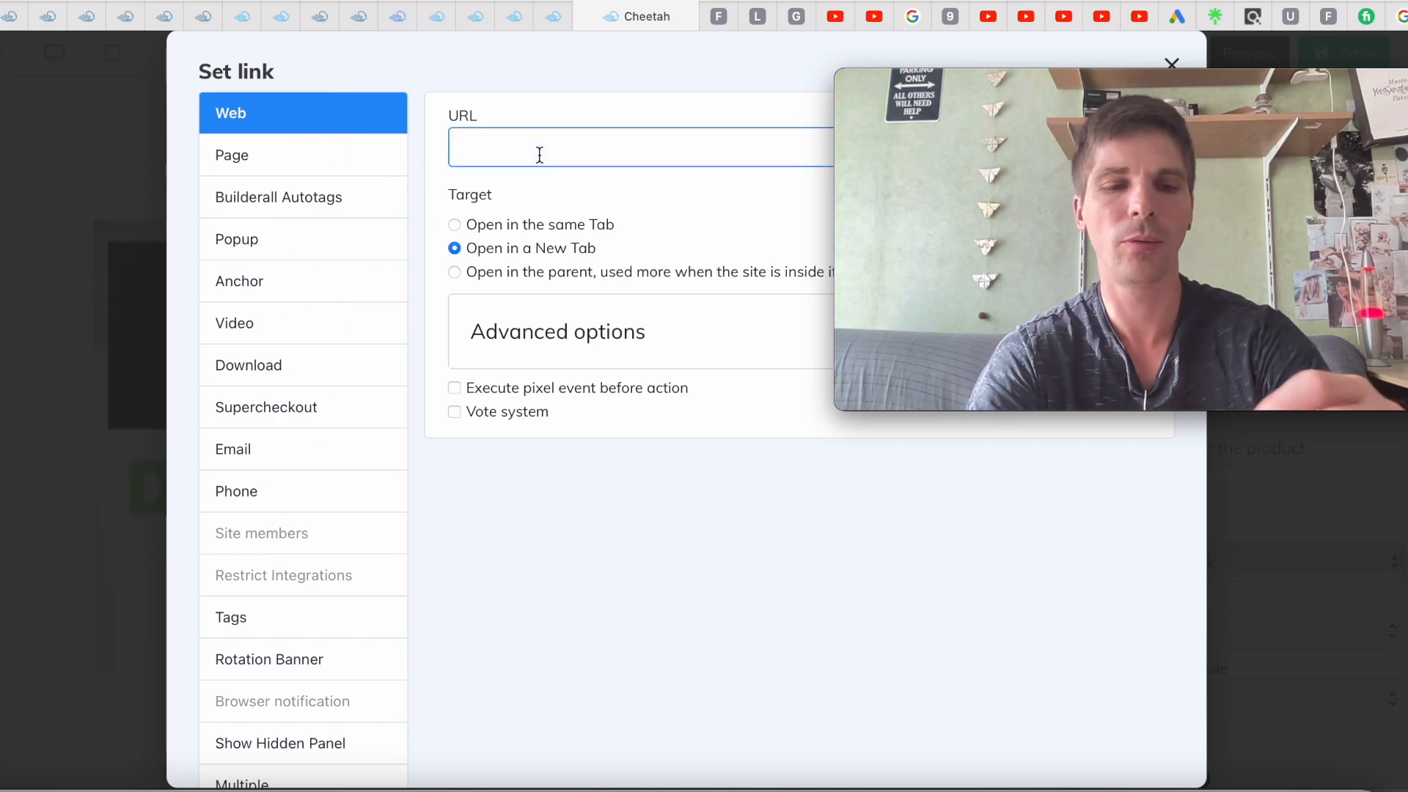
key("ctrl+v")
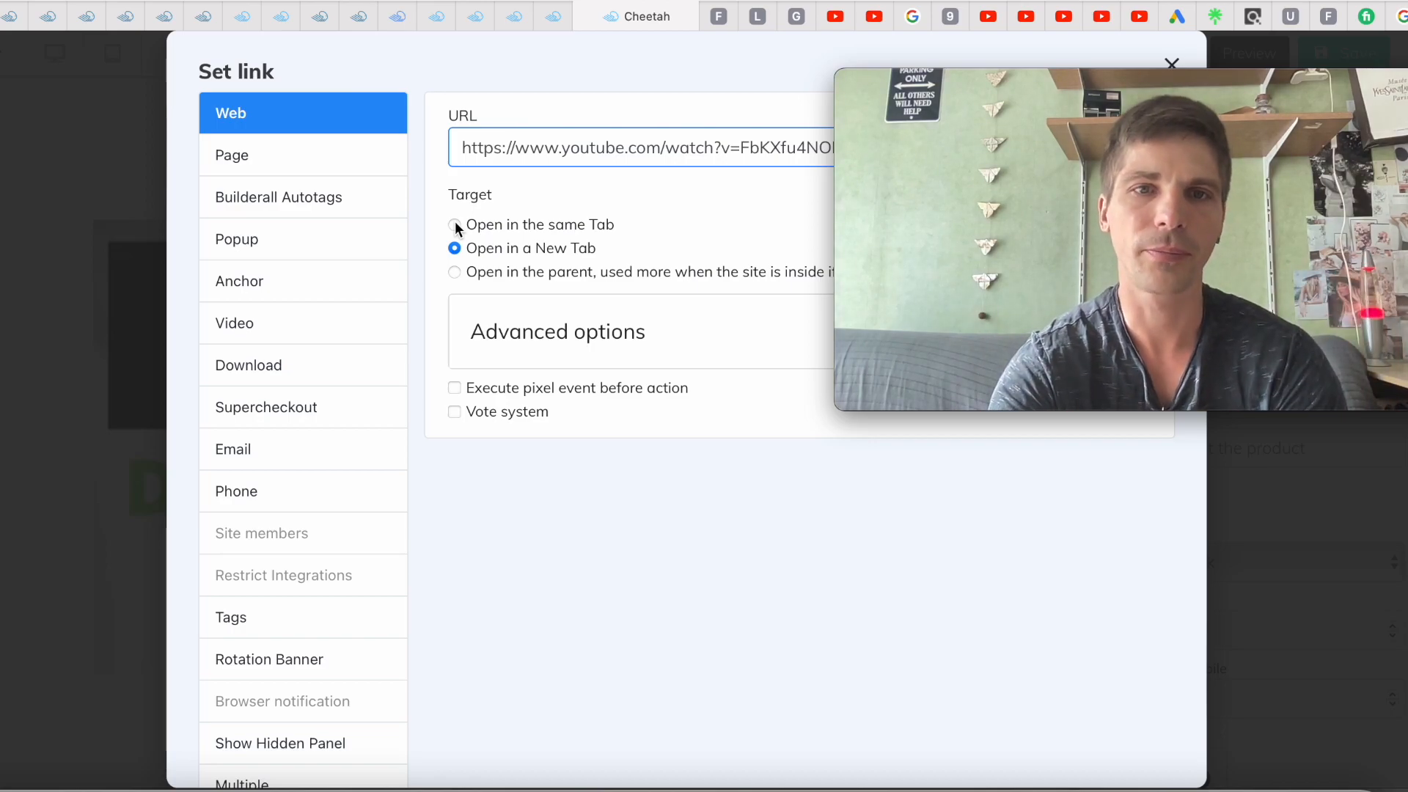
mouse_move(890, 94)
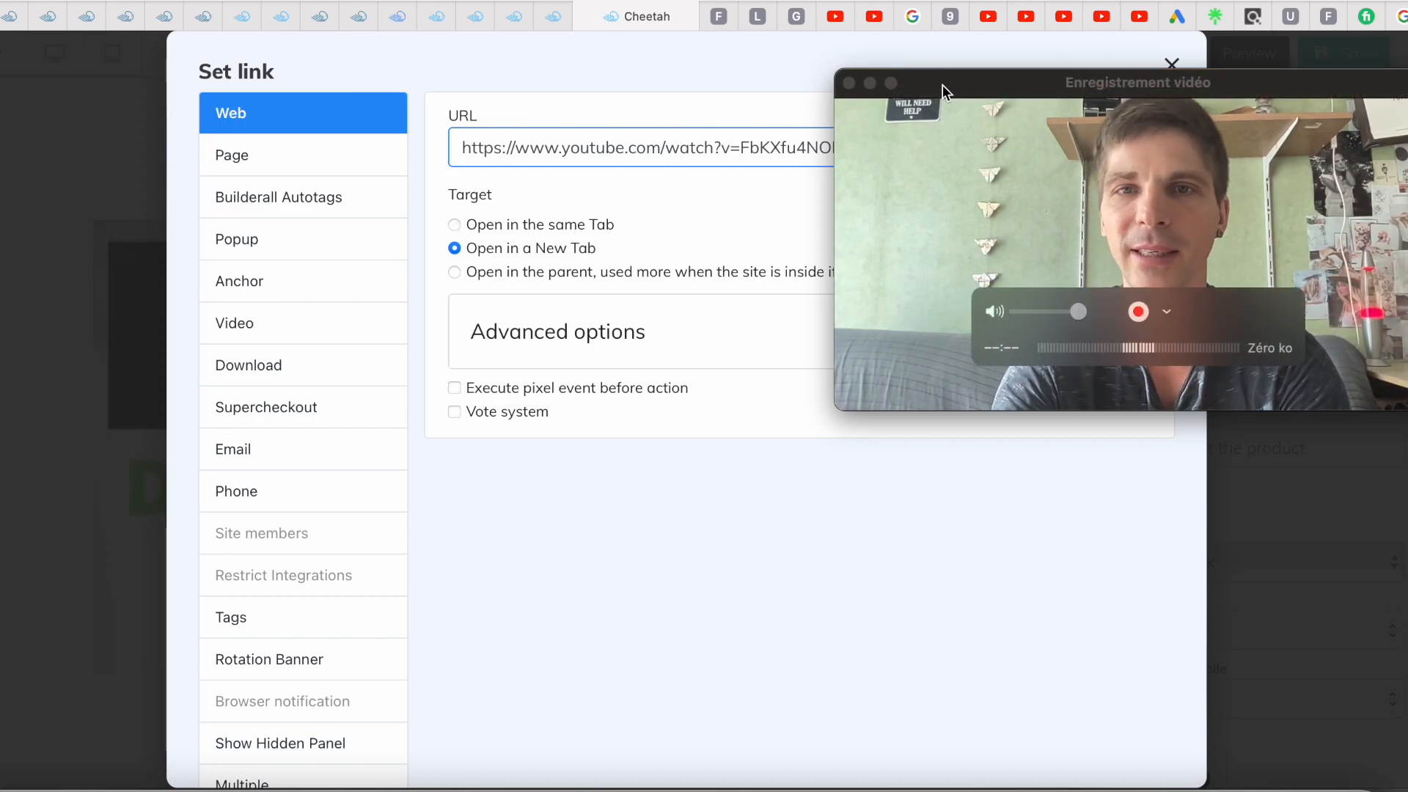
left_click_drag(943, 85, 943, 252)
scroll(511, 513, "down", 5)
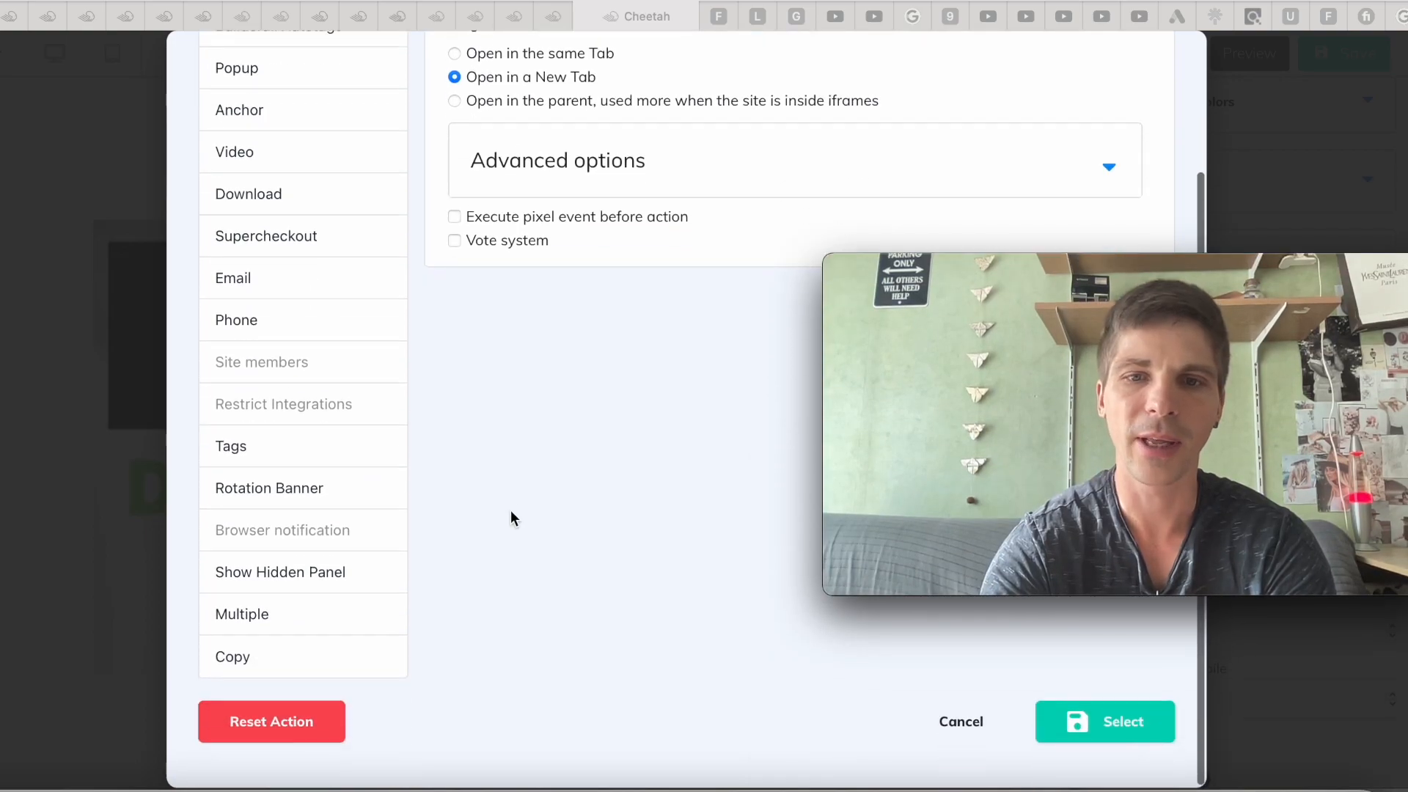
left_click(1123, 725)
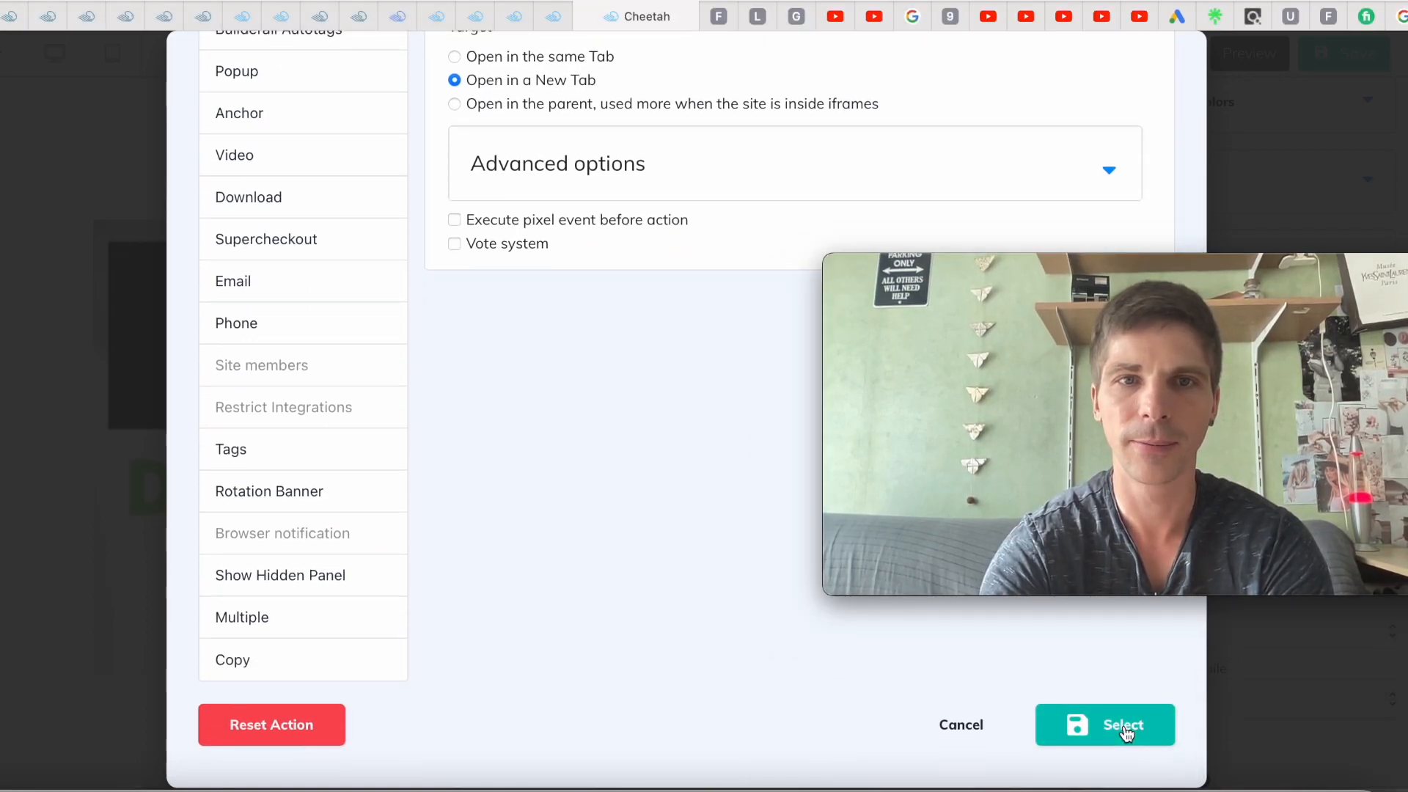
left_click(1123, 724)
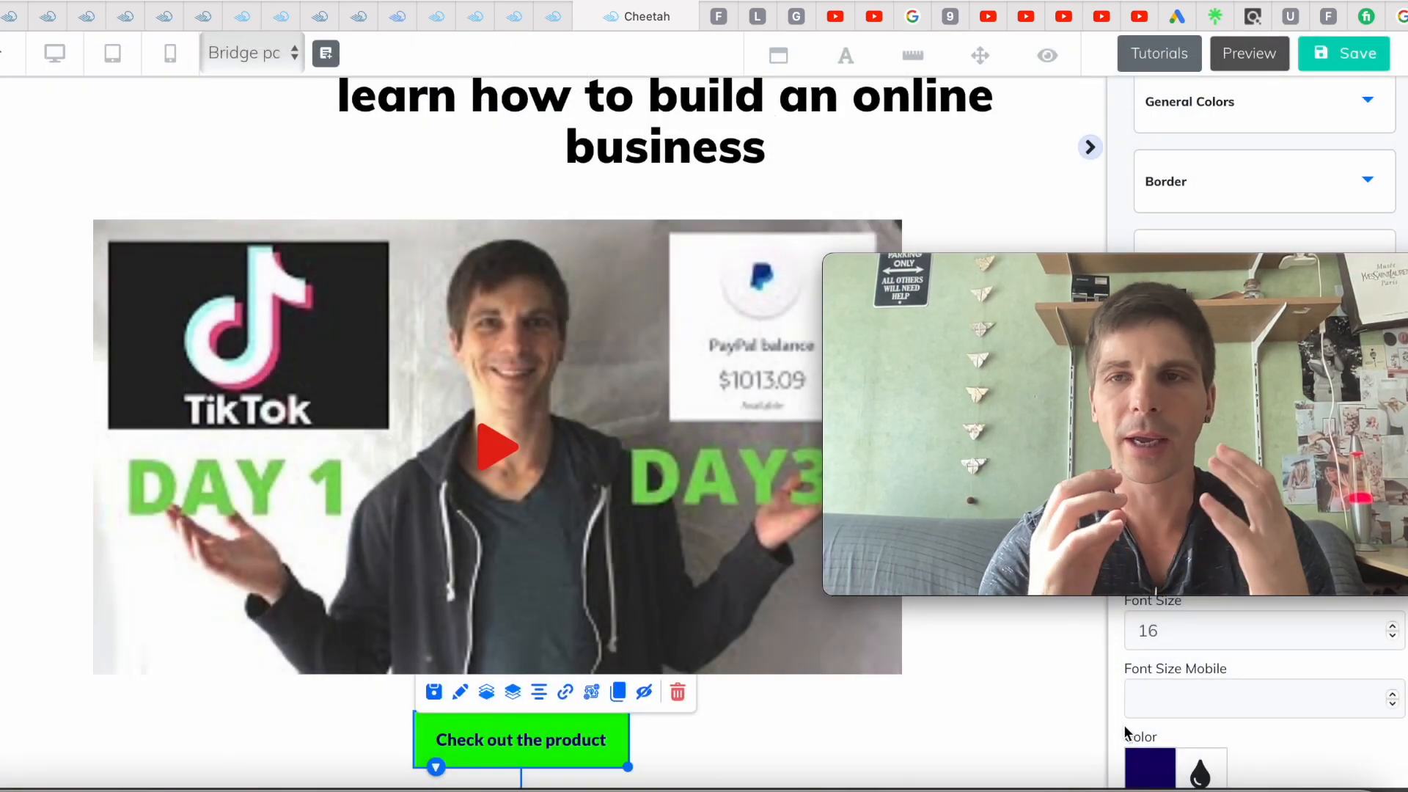
Save and republish the site with the linked button, then close the 'It's Done!' dialog
left_click(1341, 58)
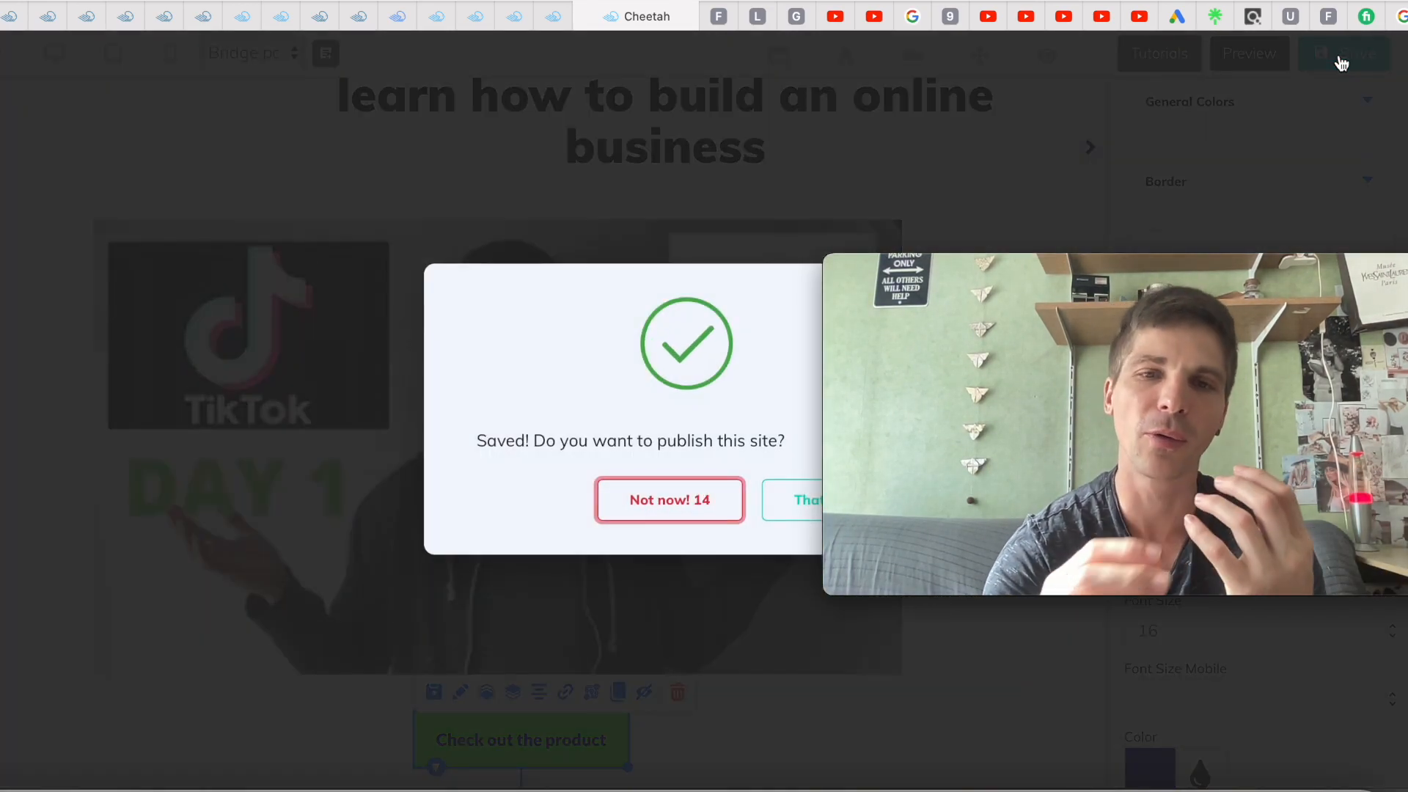
left_click(780, 506)
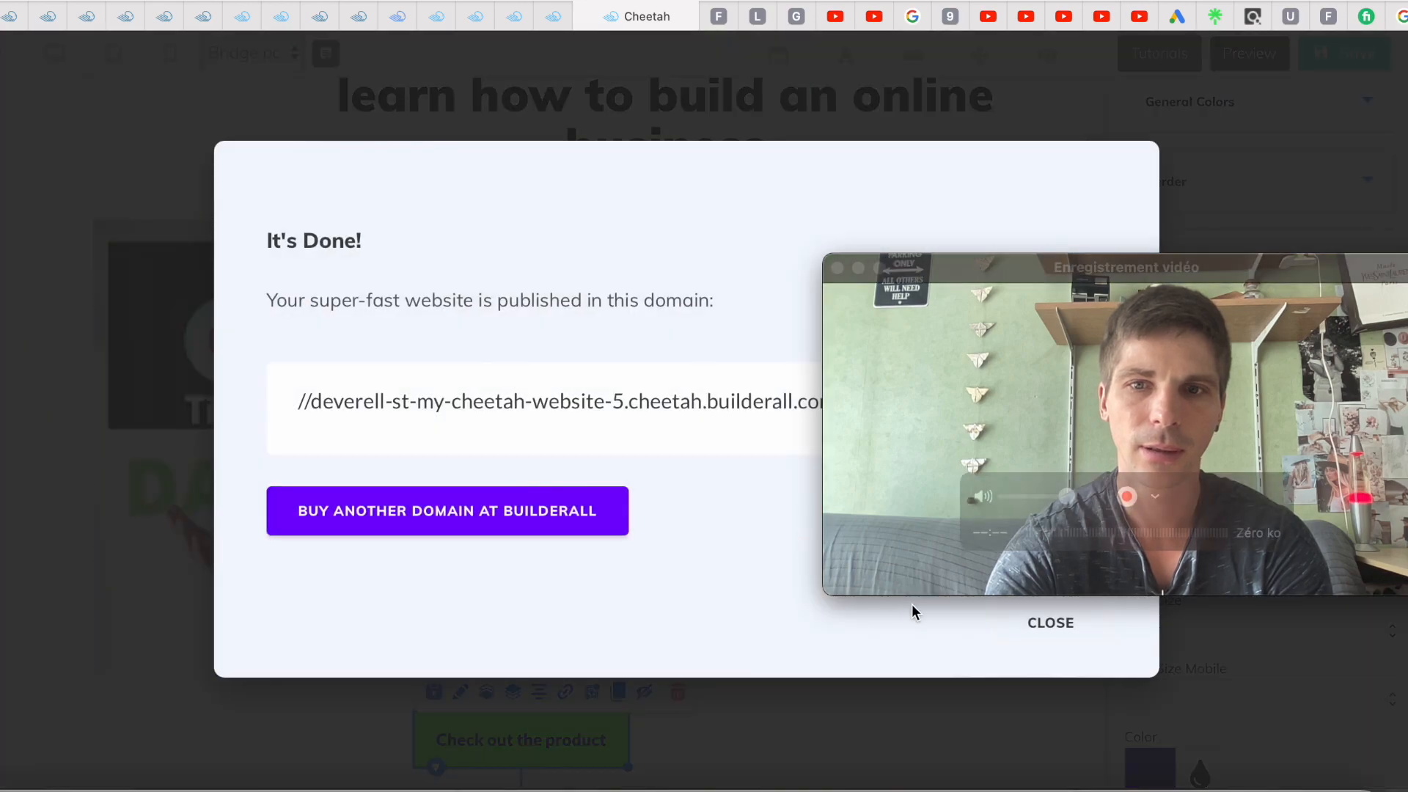
left_click(1052, 625)
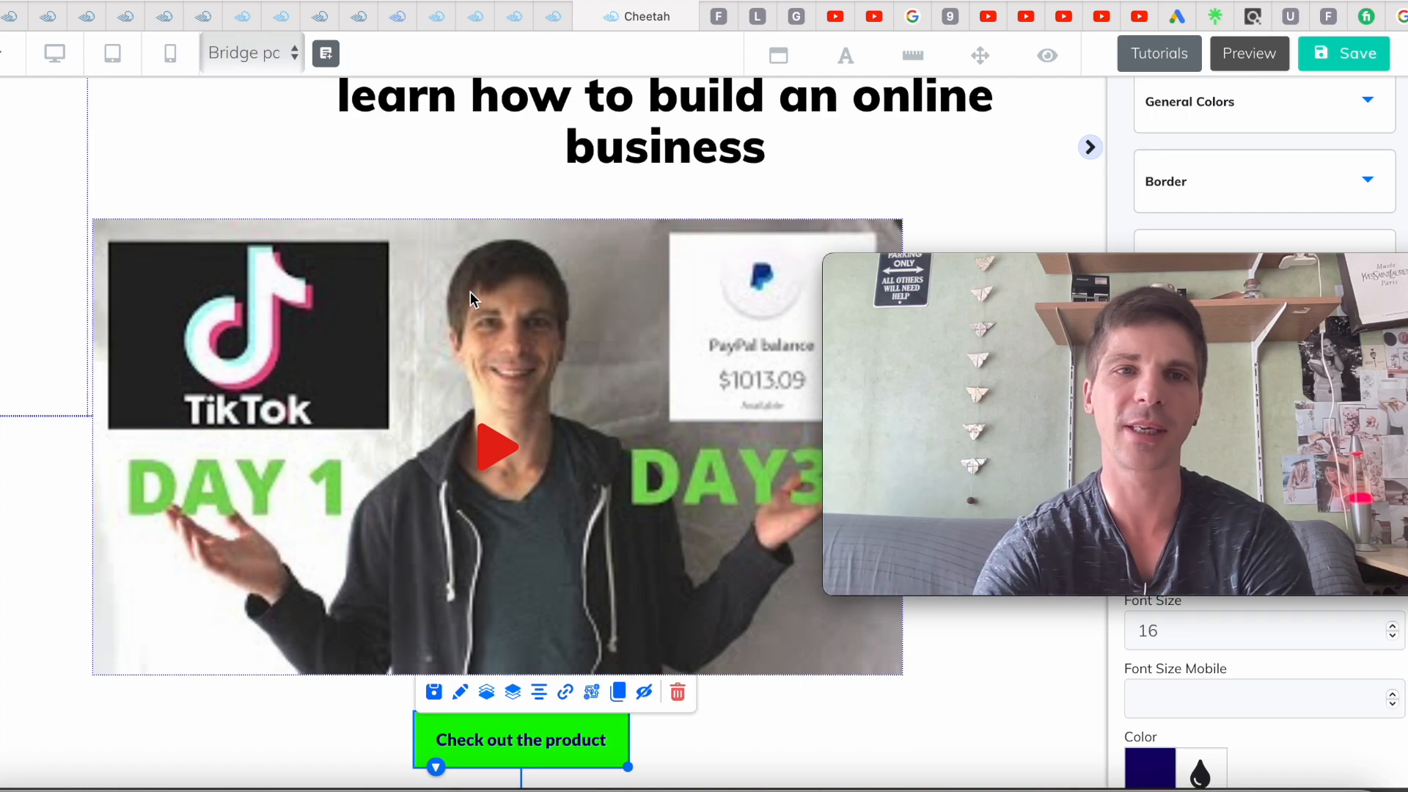
Save the Bridge page, switch to the Home page, and select its MailingBoss opt-in form
left_click(293, 51)
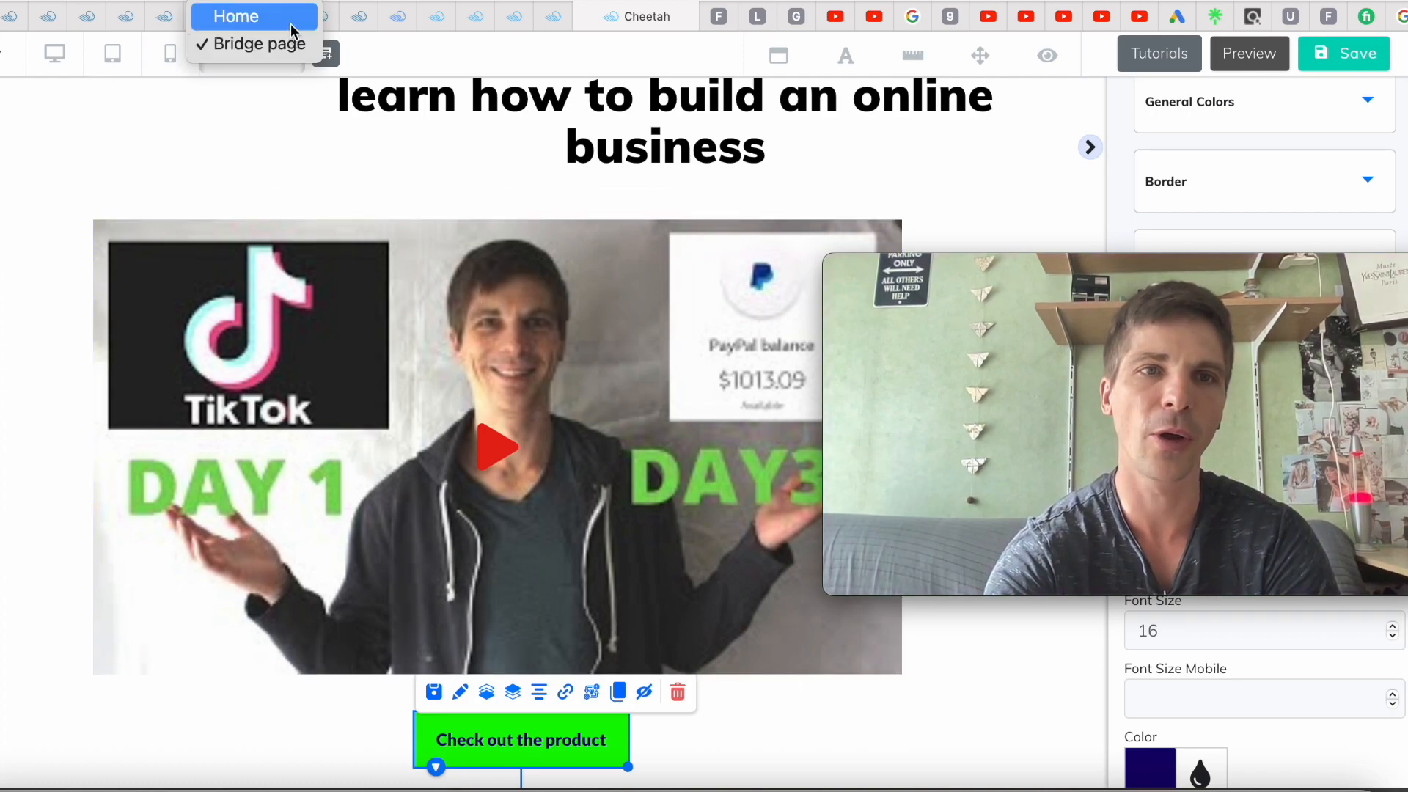
left_click(289, 22)
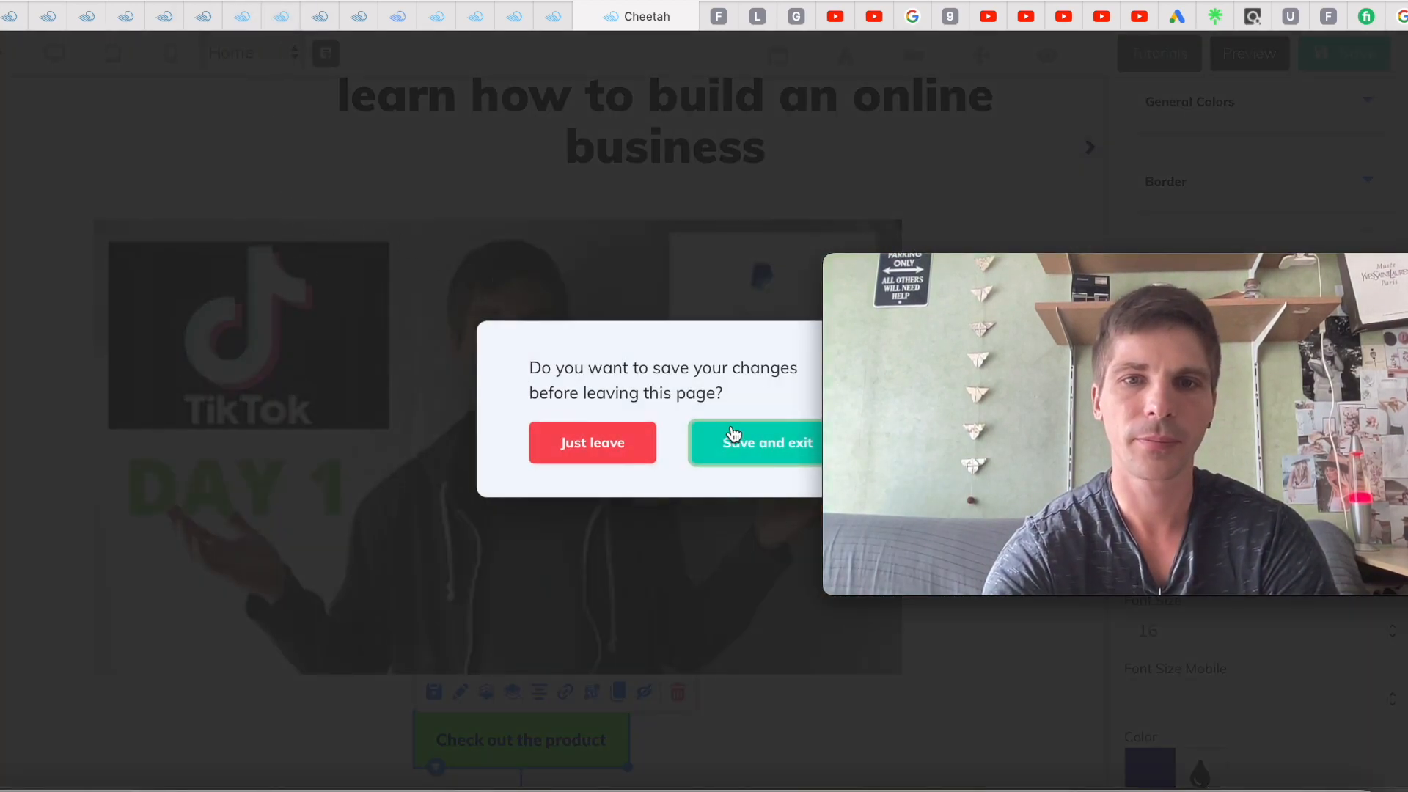
left_click(732, 457)
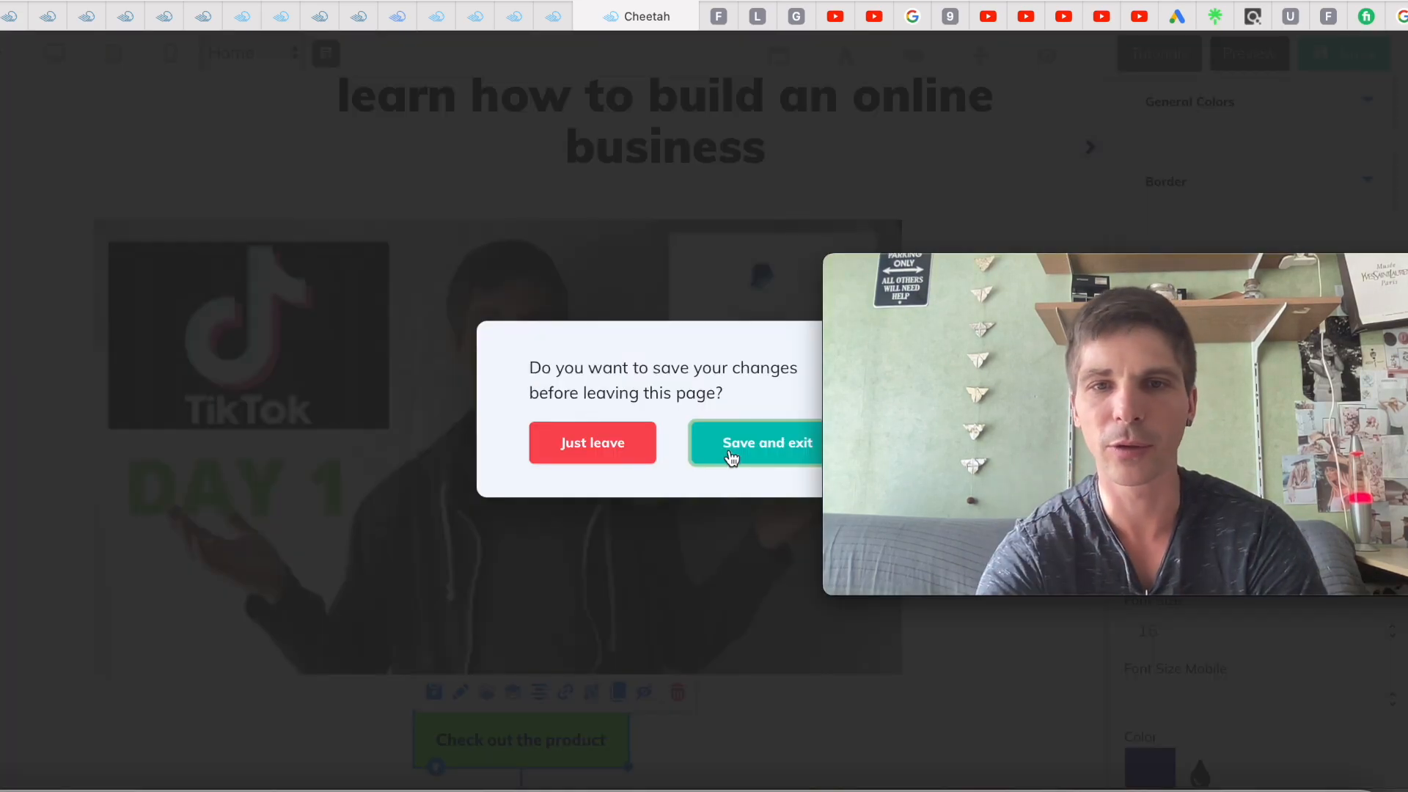
left_click(731, 458)
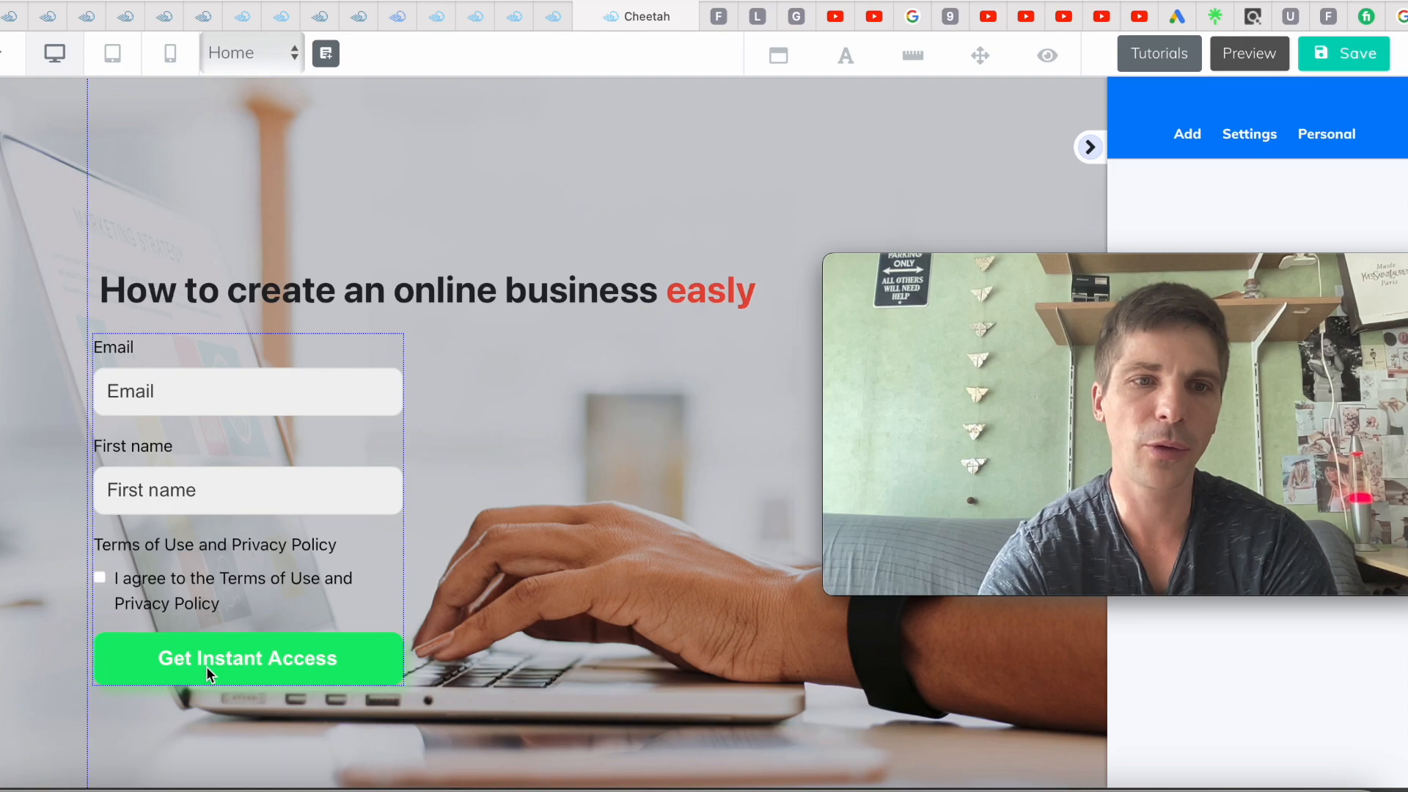
left_click(207, 668)
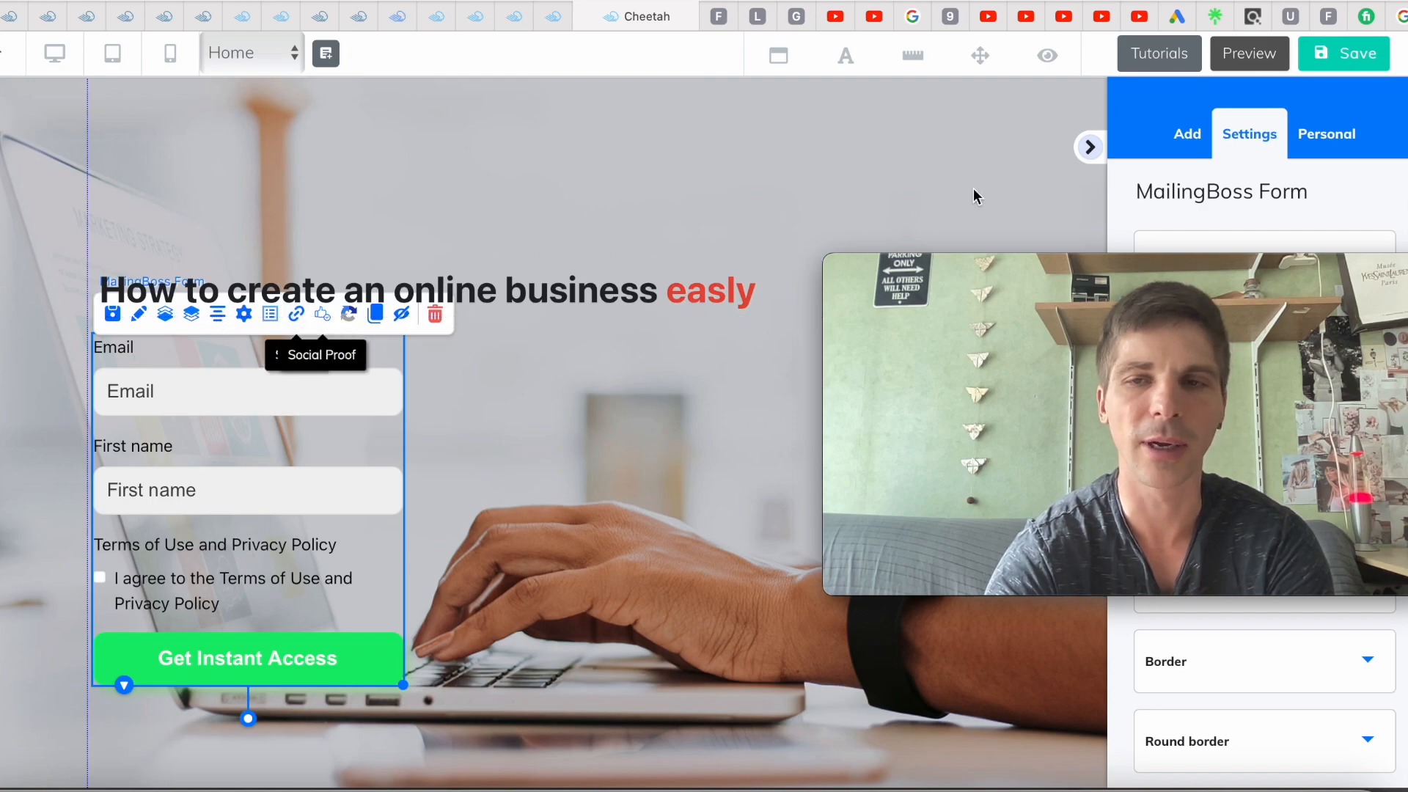
left_click_drag(1156, 273, 770, 357)
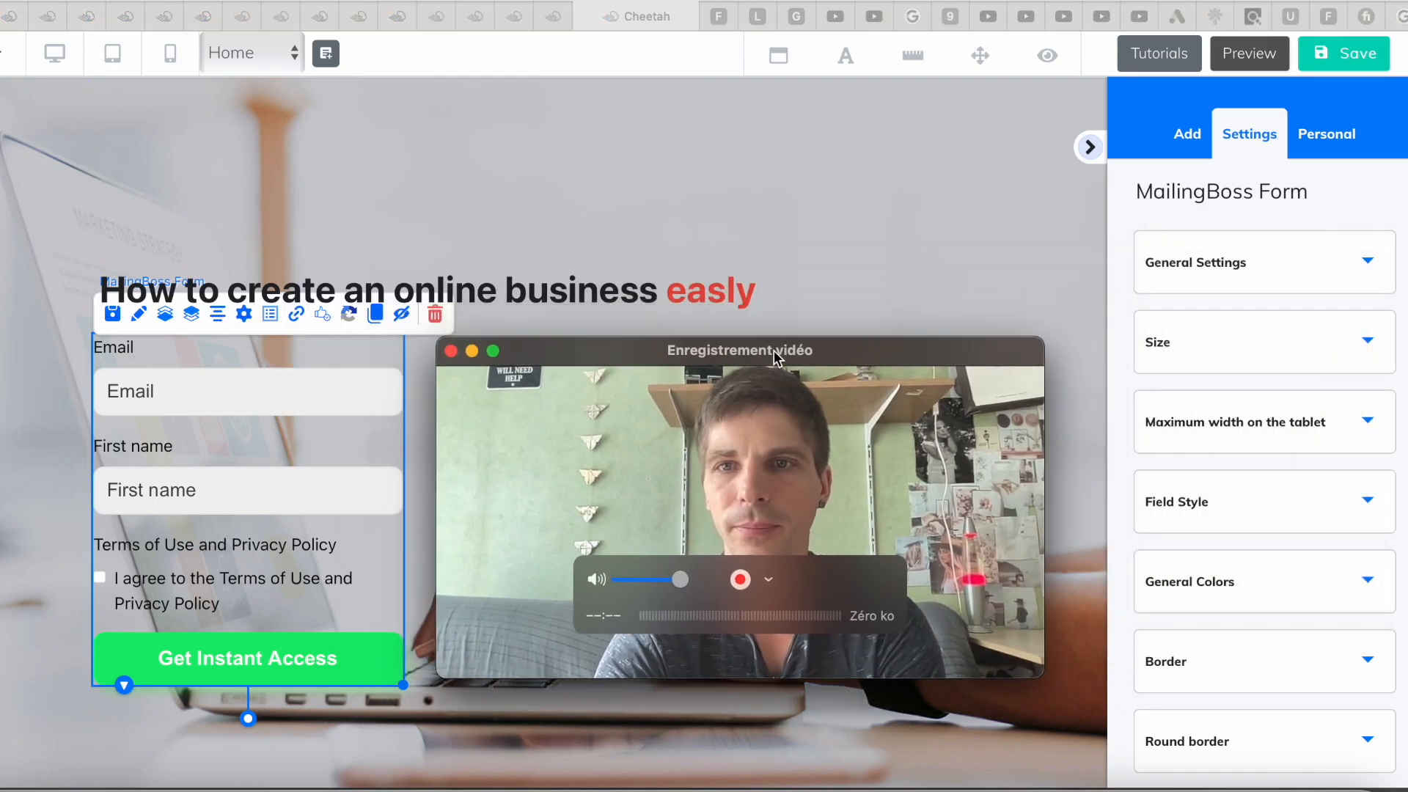
left_click(1367, 263)
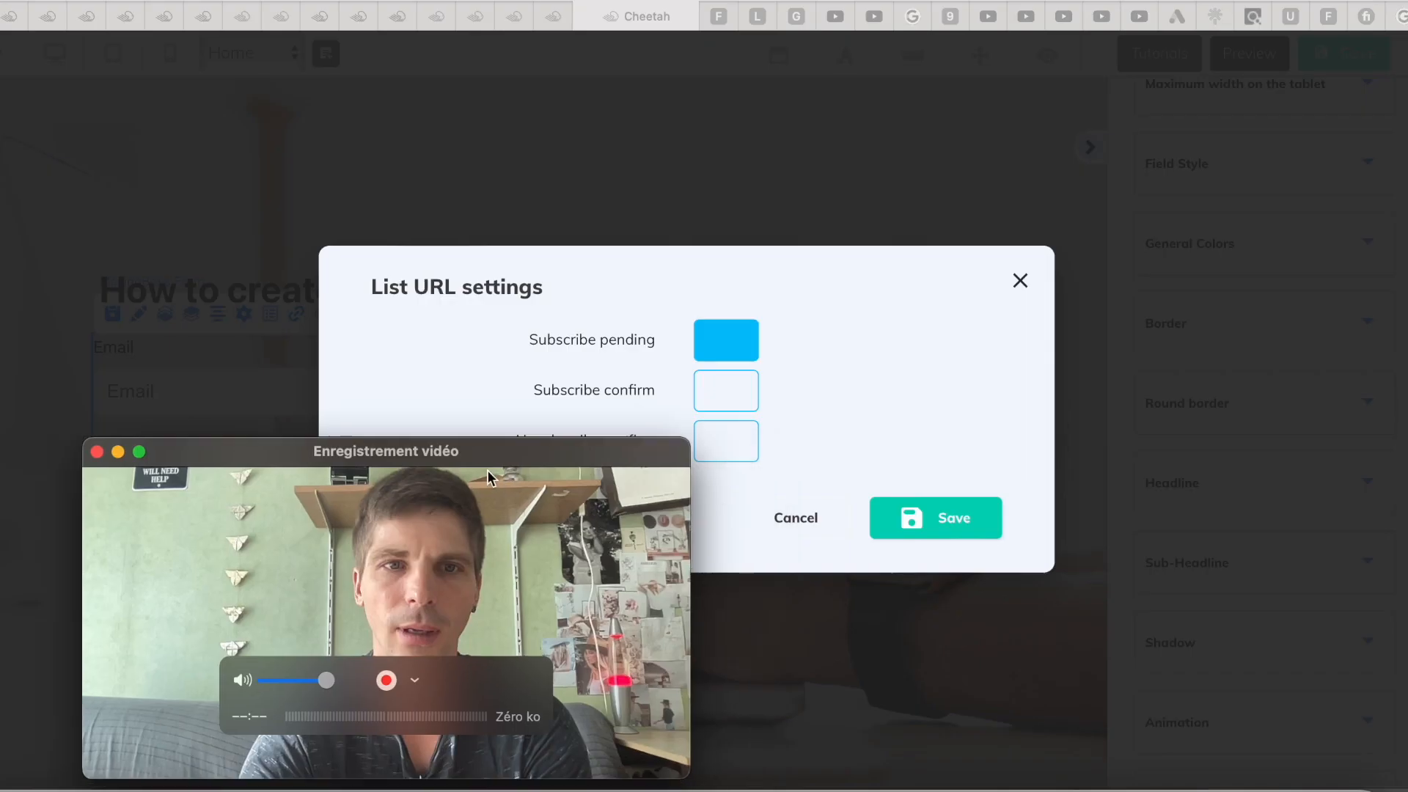
left_click_drag(488, 478, 214, 466)
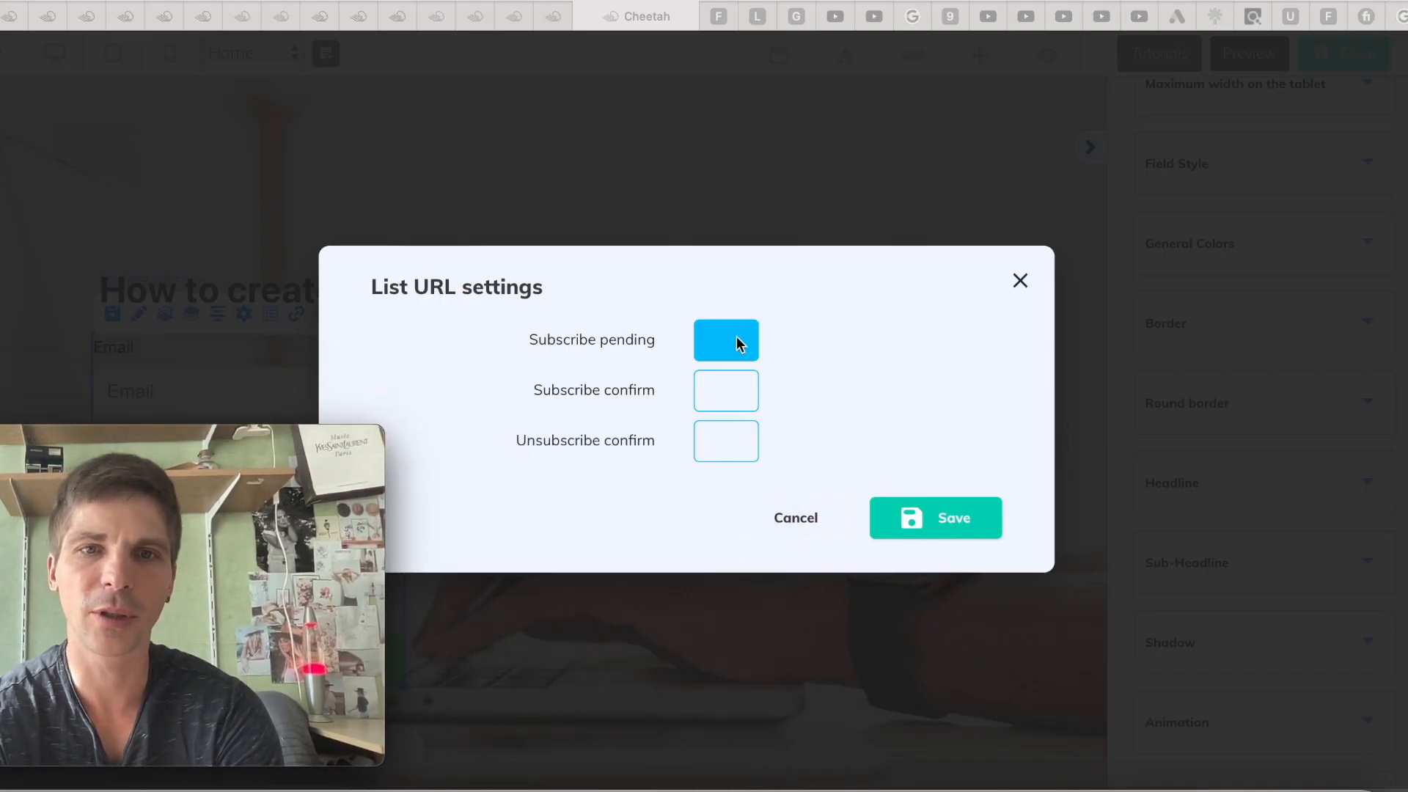
left_click(724, 388)
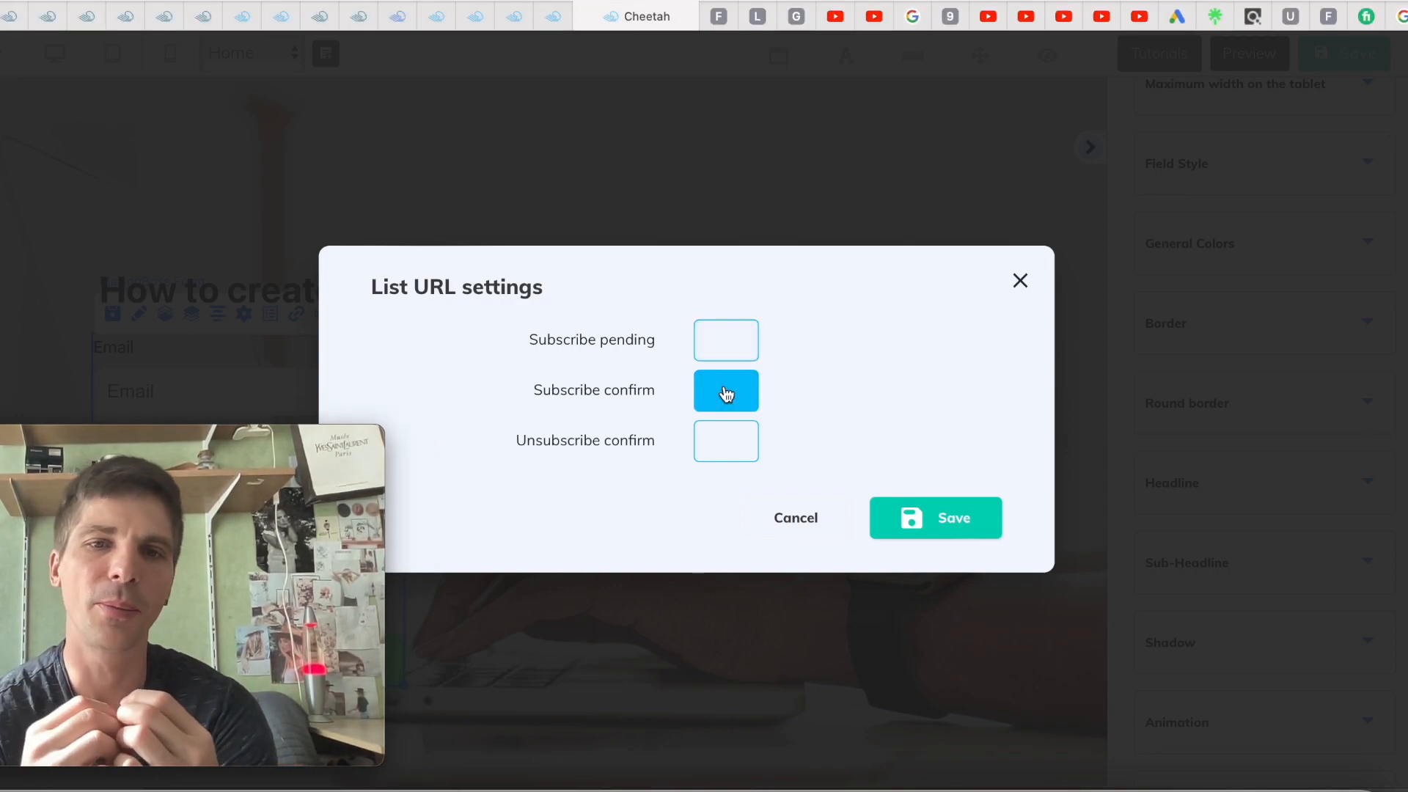
left_click(939, 533)
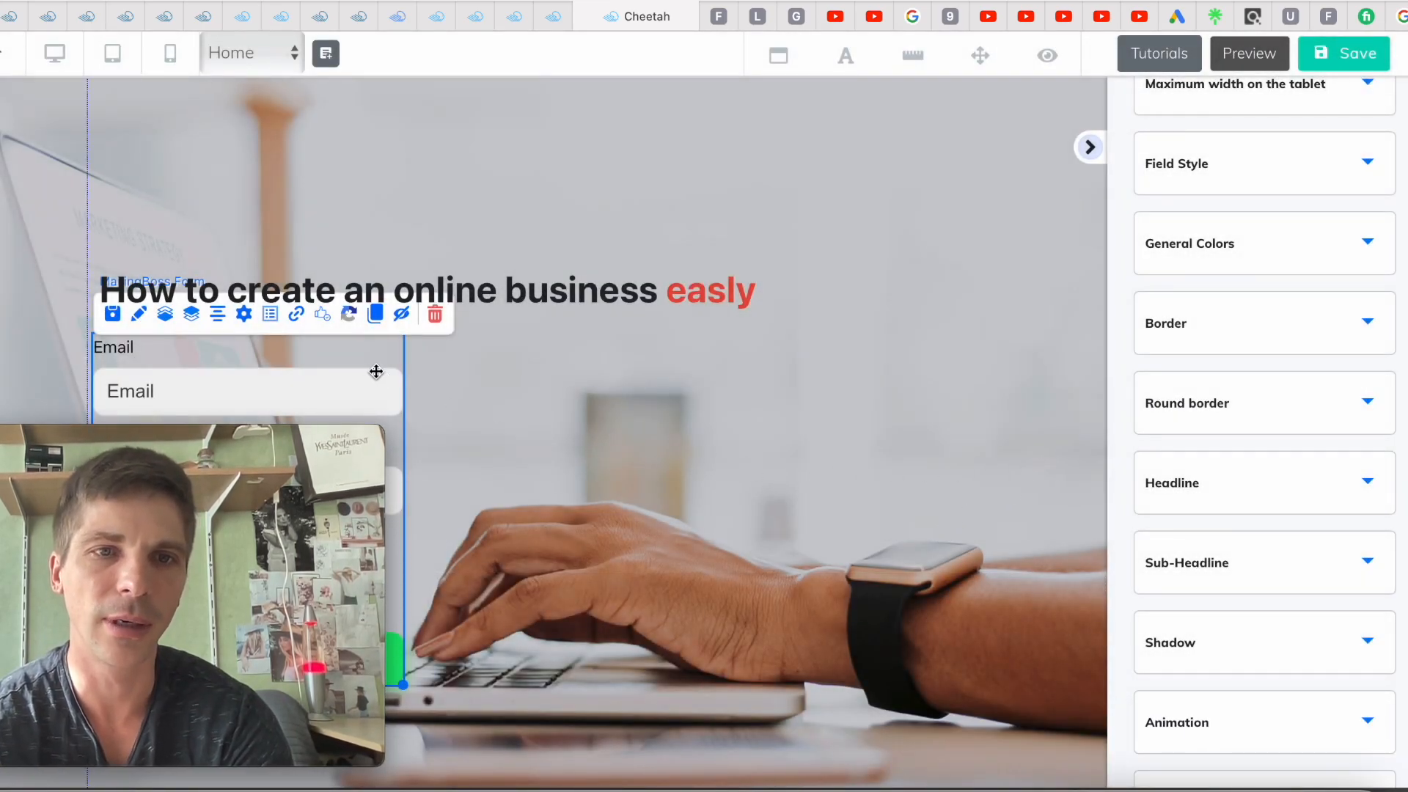
left_click_drag(375, 370, 377, 385)
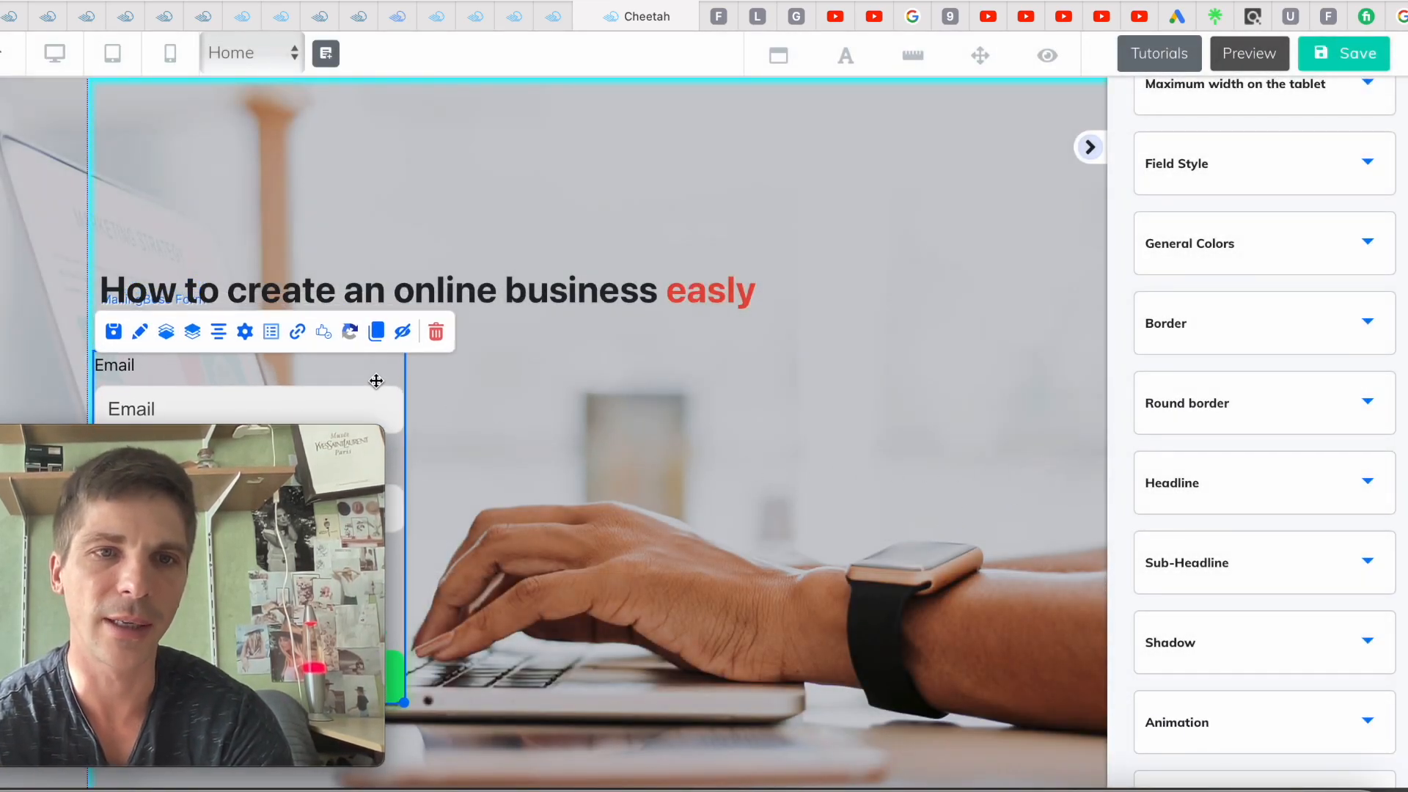
Set the opt-in form's subscribe-confirm redirect to the site's 'Bridge page' in List URL settings
left_click(297, 336)
left_click(710, 396)
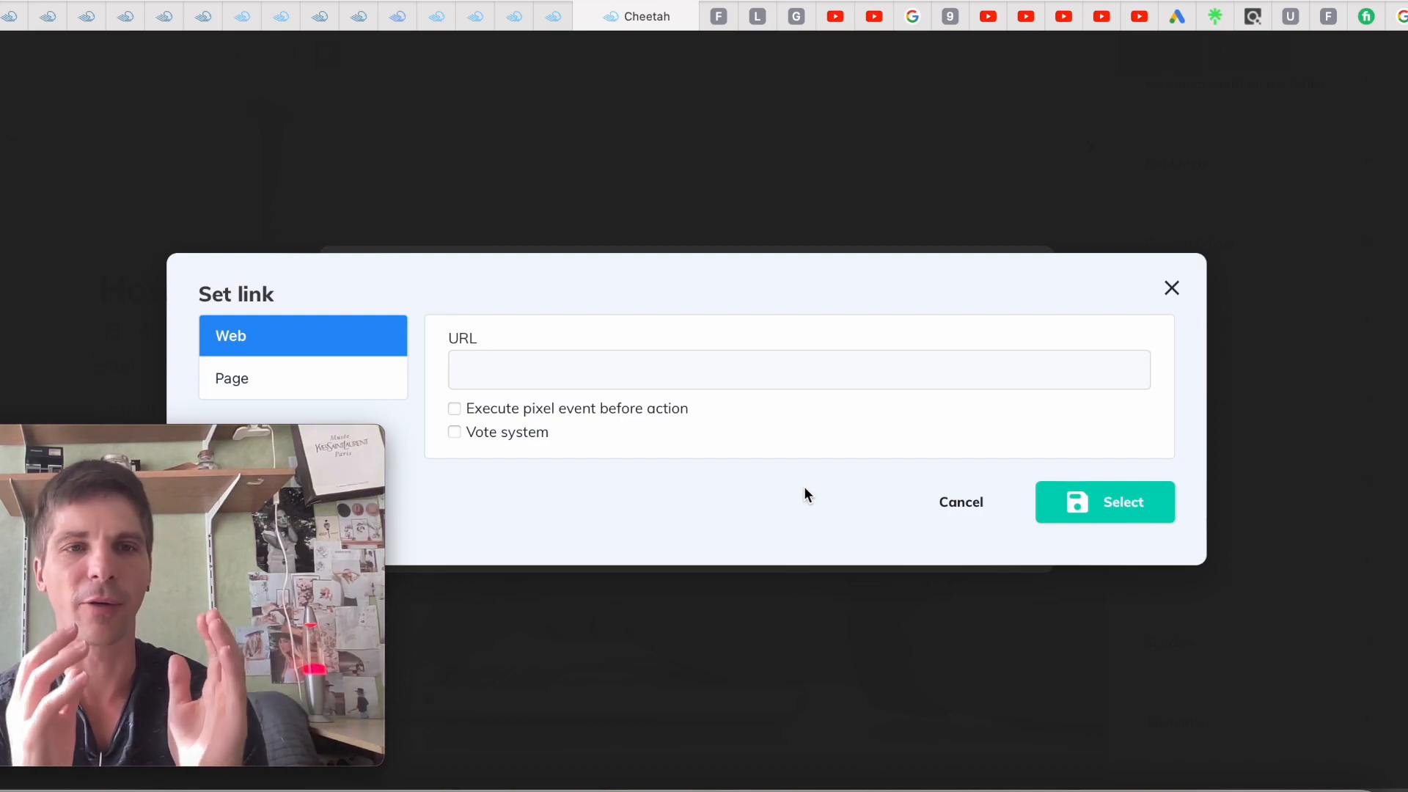
left_click(271, 387)
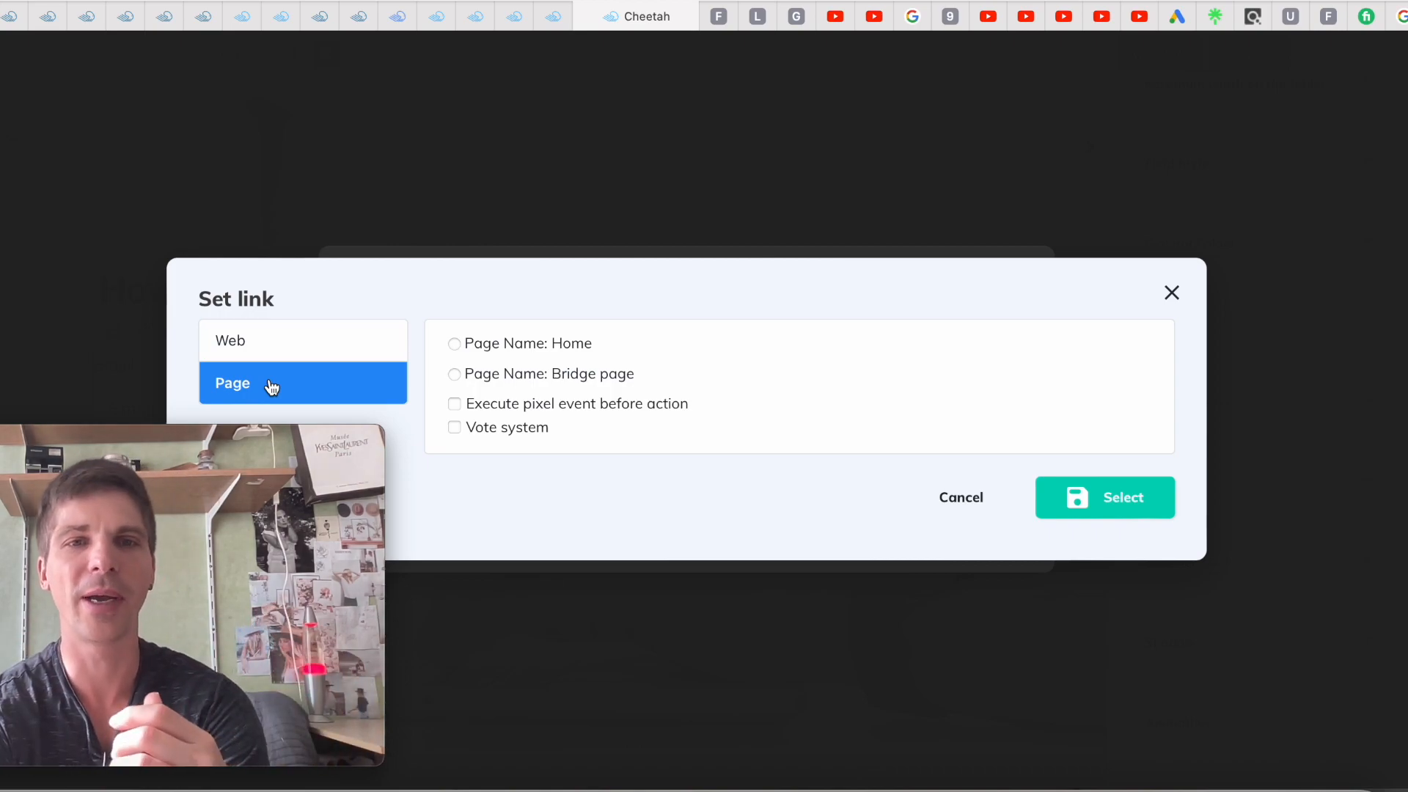
left_click(455, 375)
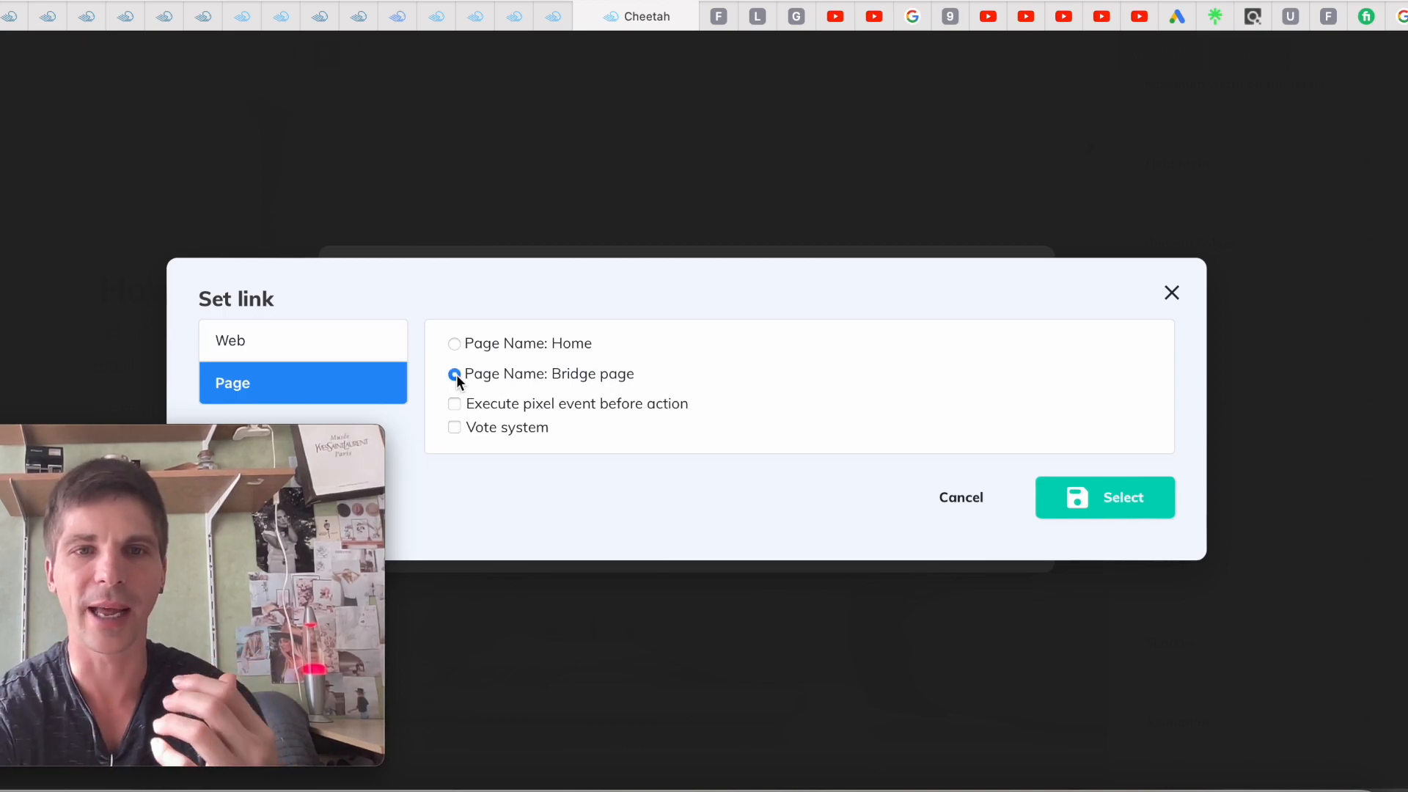
left_click(1113, 506)
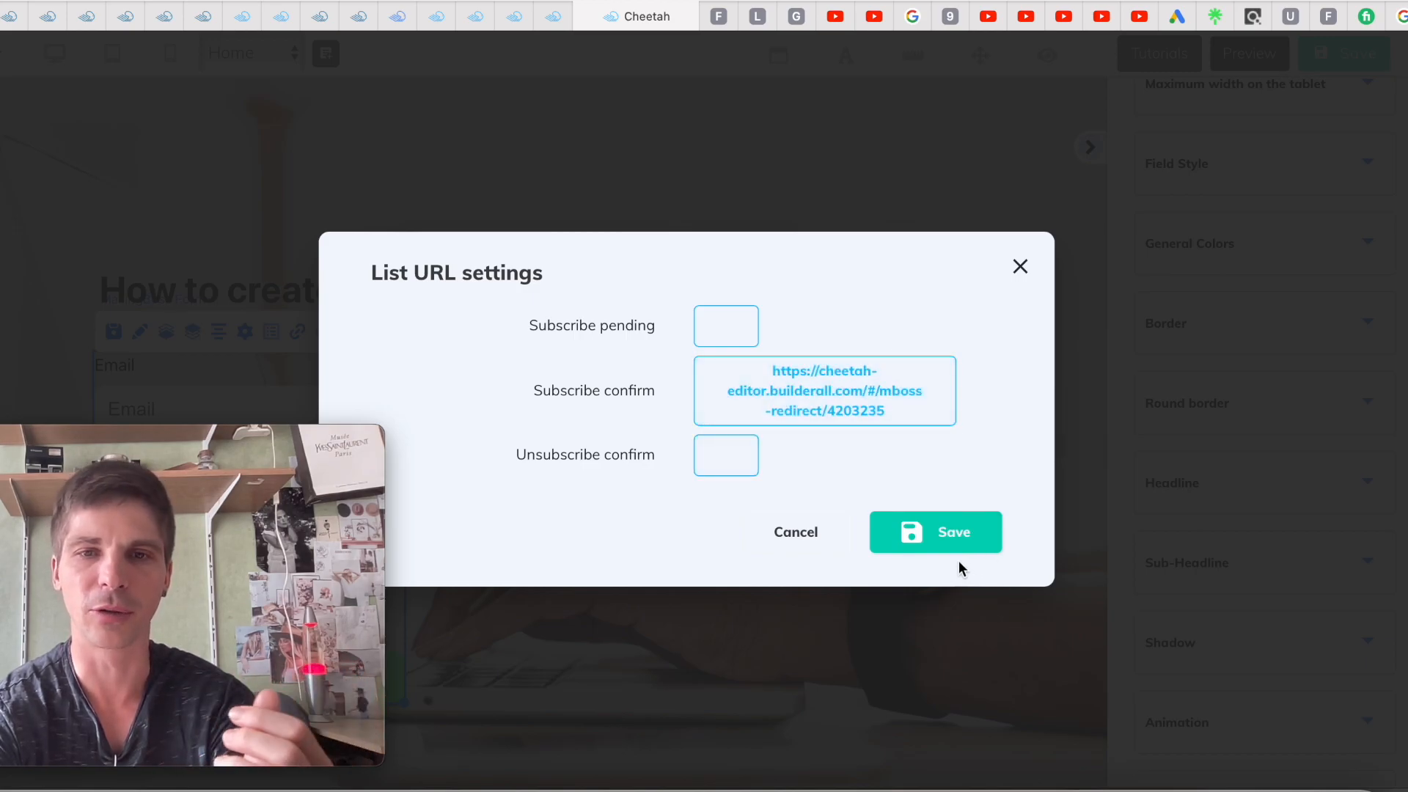
Save the List URL settings and the site, publish it, and open the live site
left_click(950, 543)
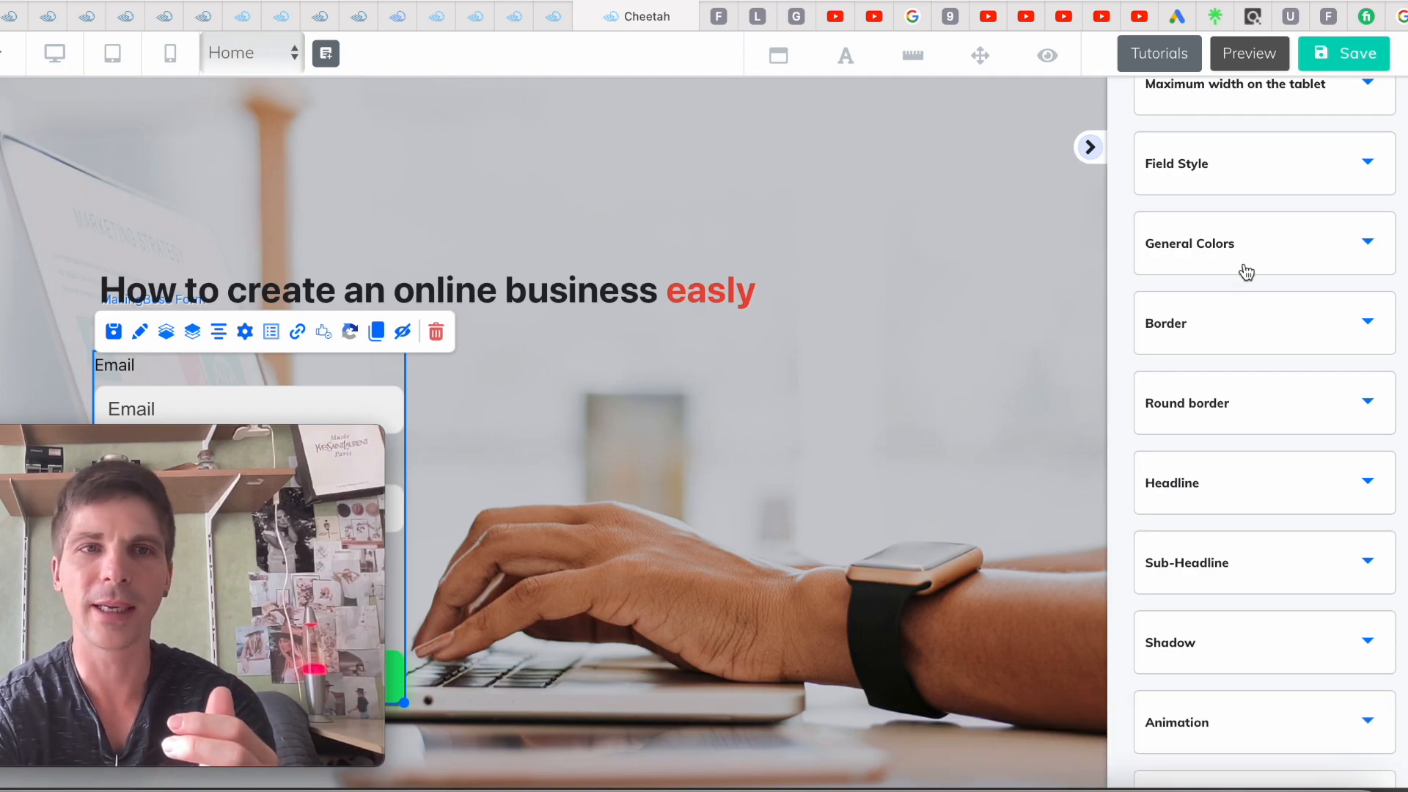
left_click(1349, 55)
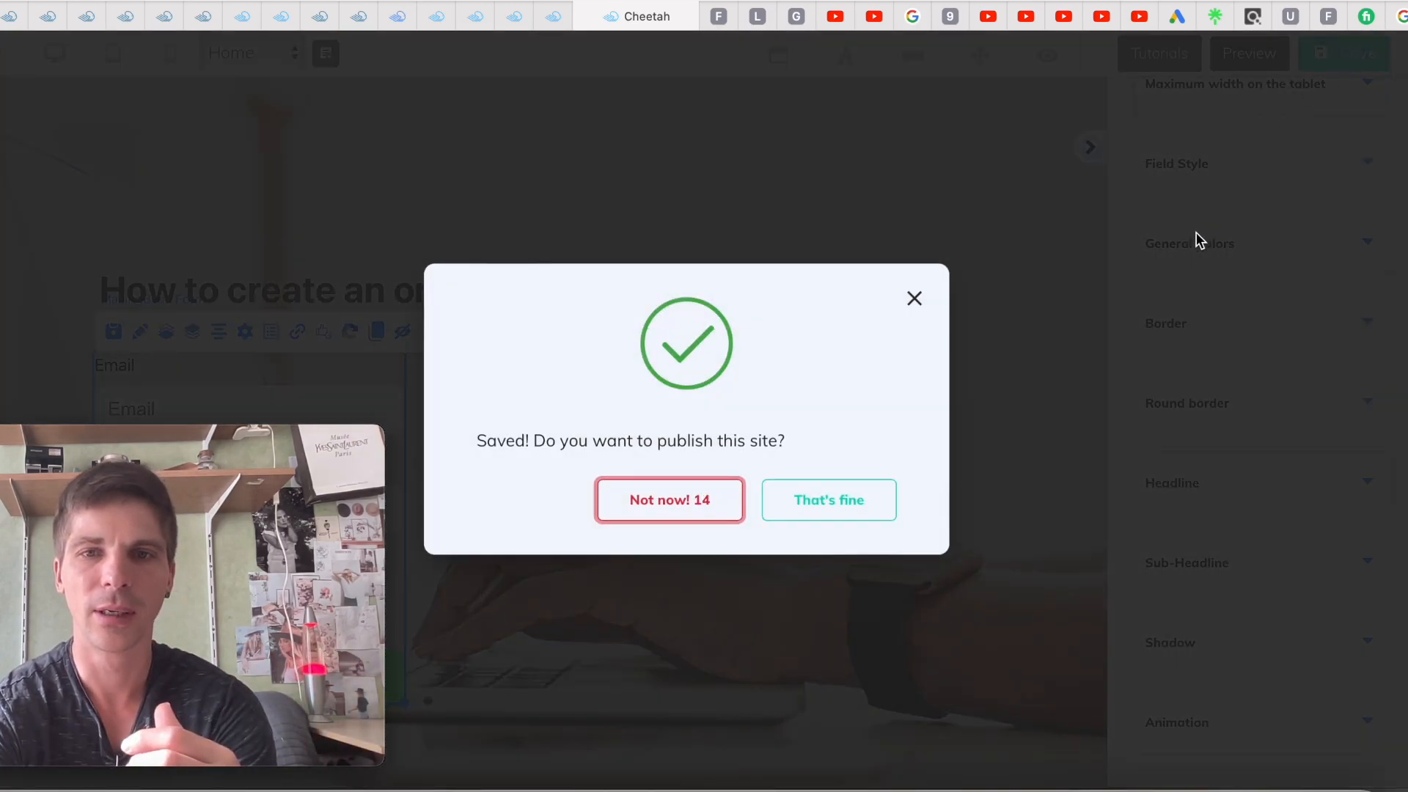
left_click(817, 509)
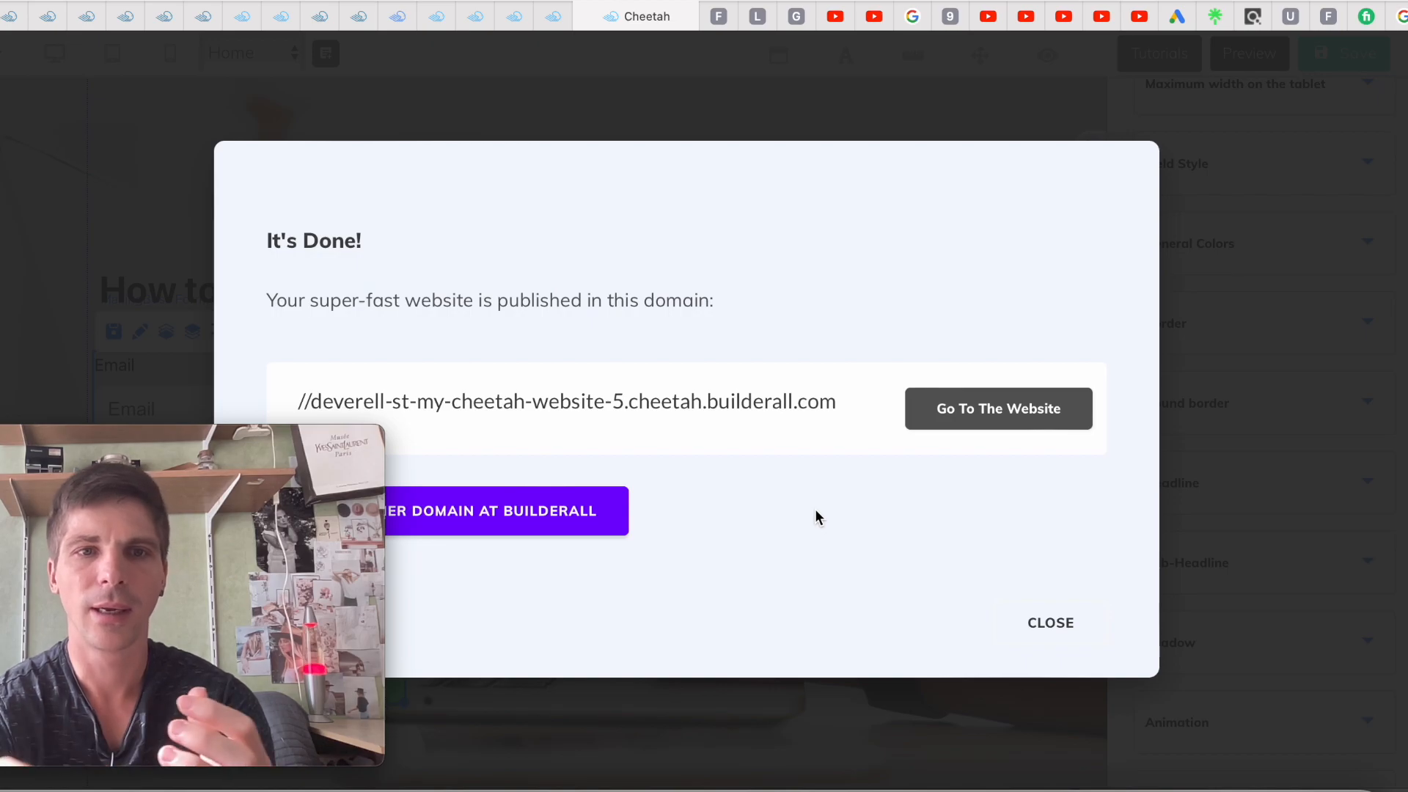
left_click(987, 408)
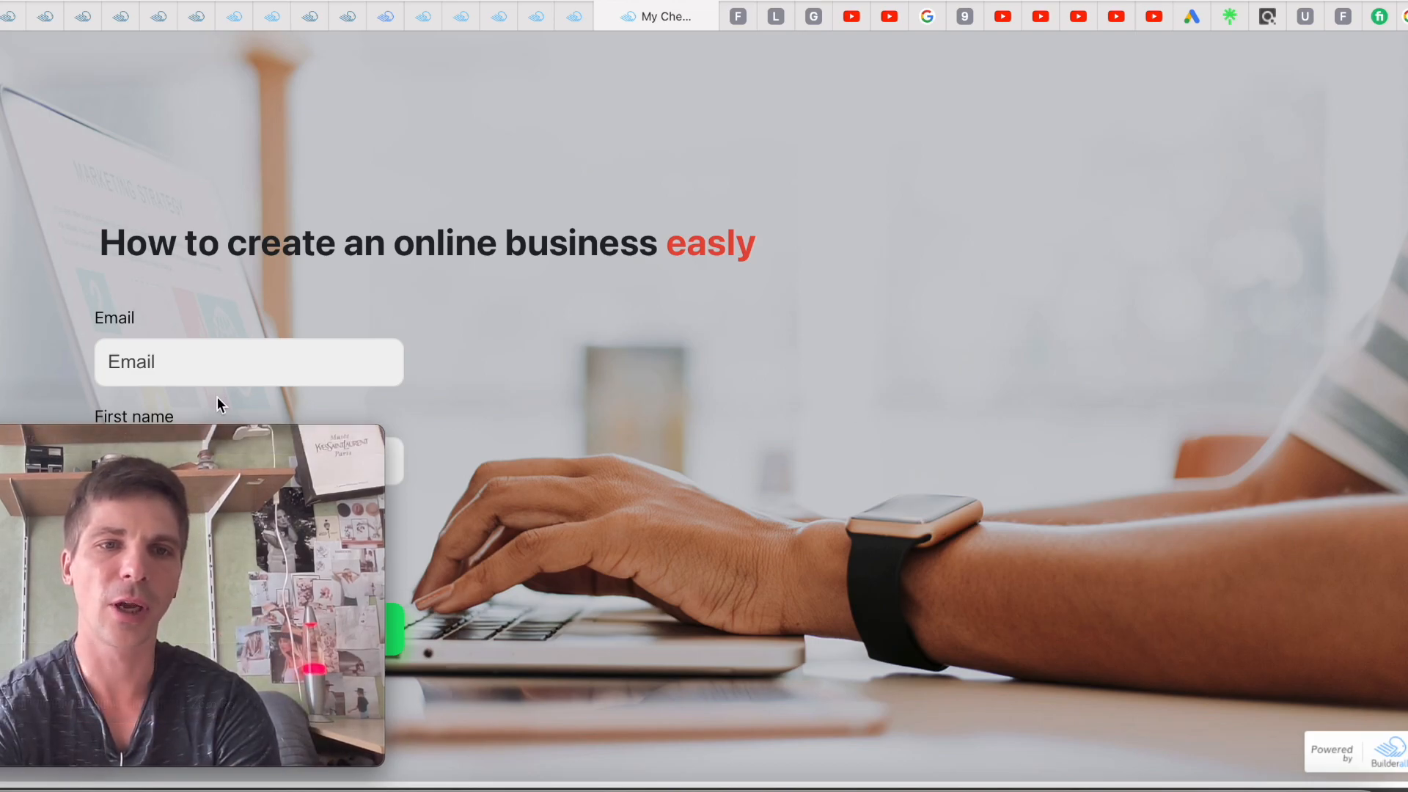
Submit the live Home form with a test e-mail and first name, accepting the terms
left_click_drag(218, 436, 1257, 371)
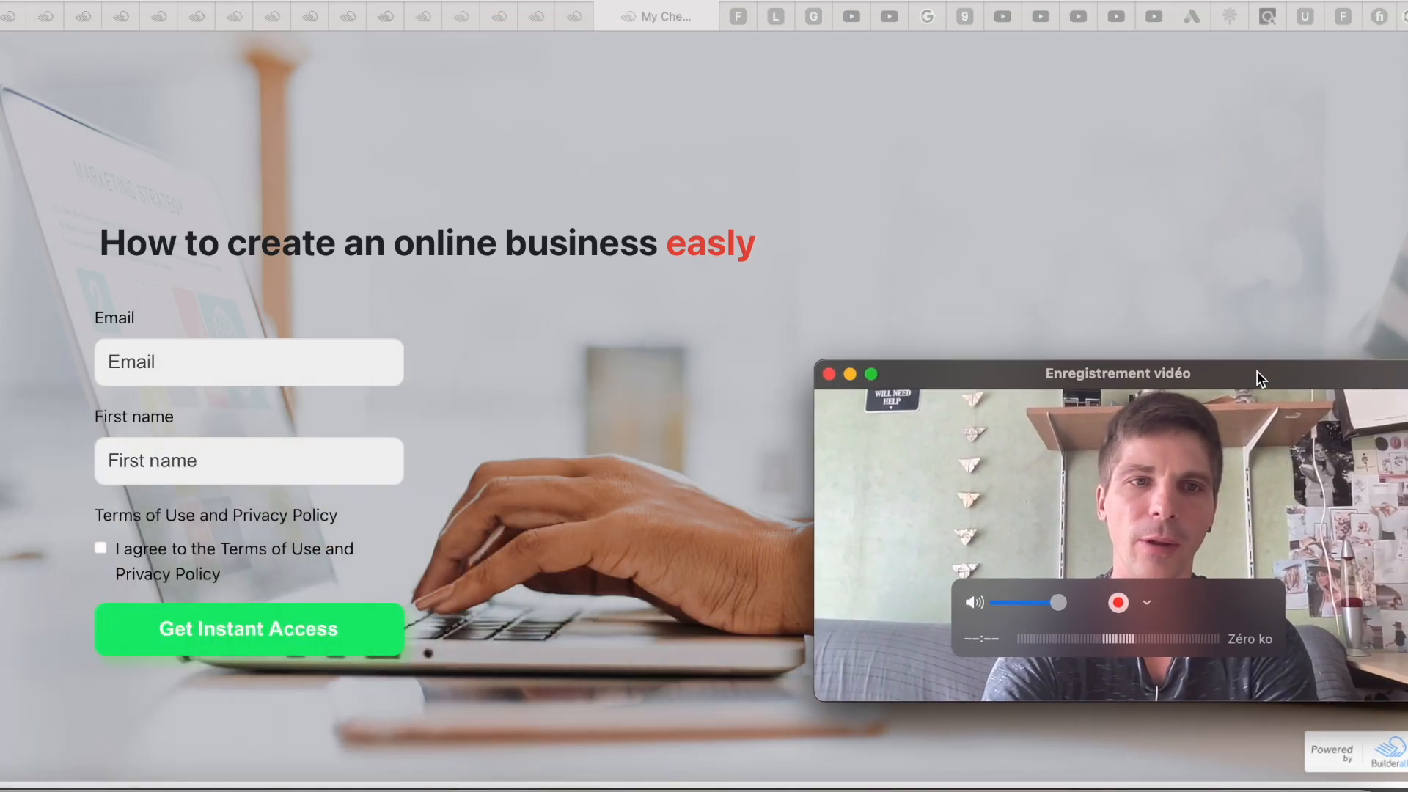
left_click(288, 368)
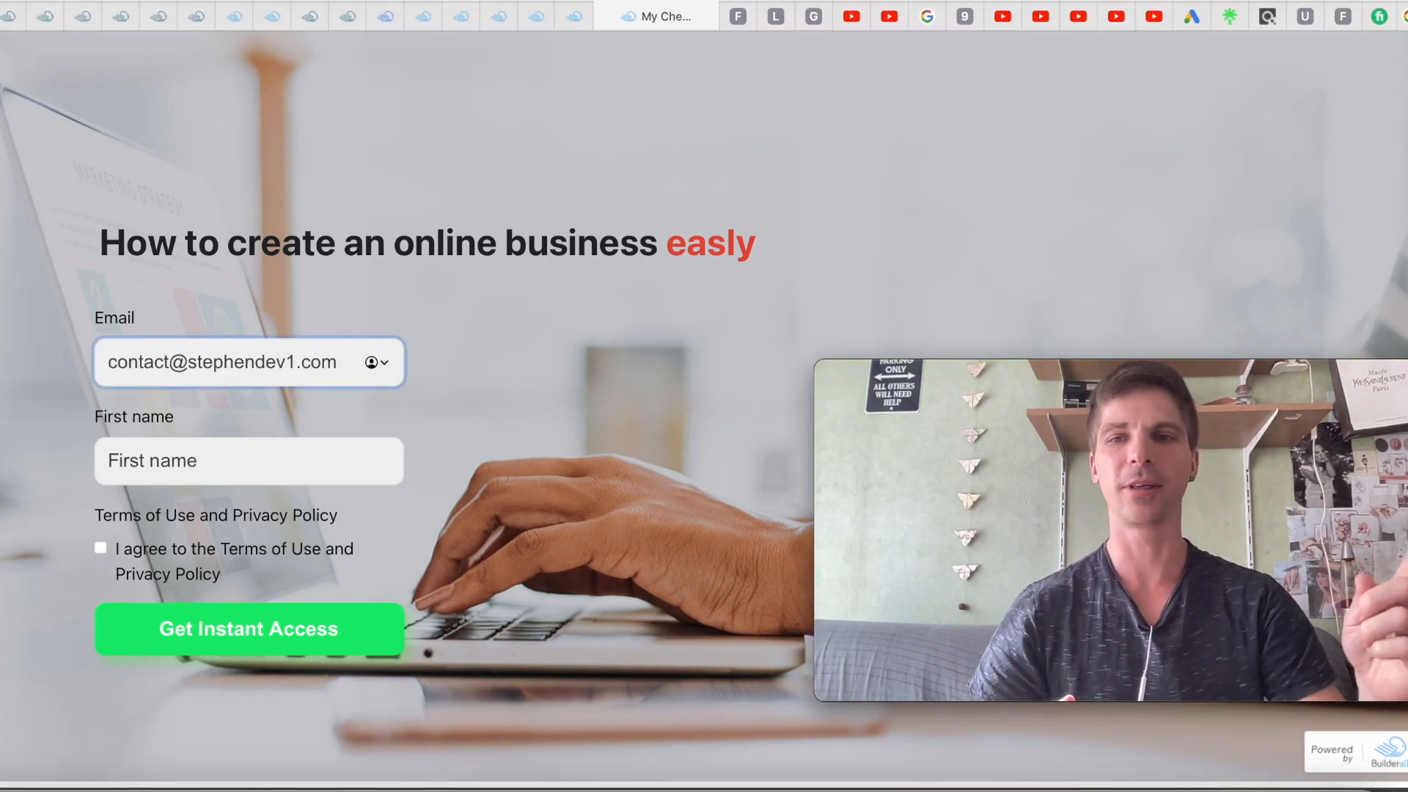
left_click(217, 467)
type("S")
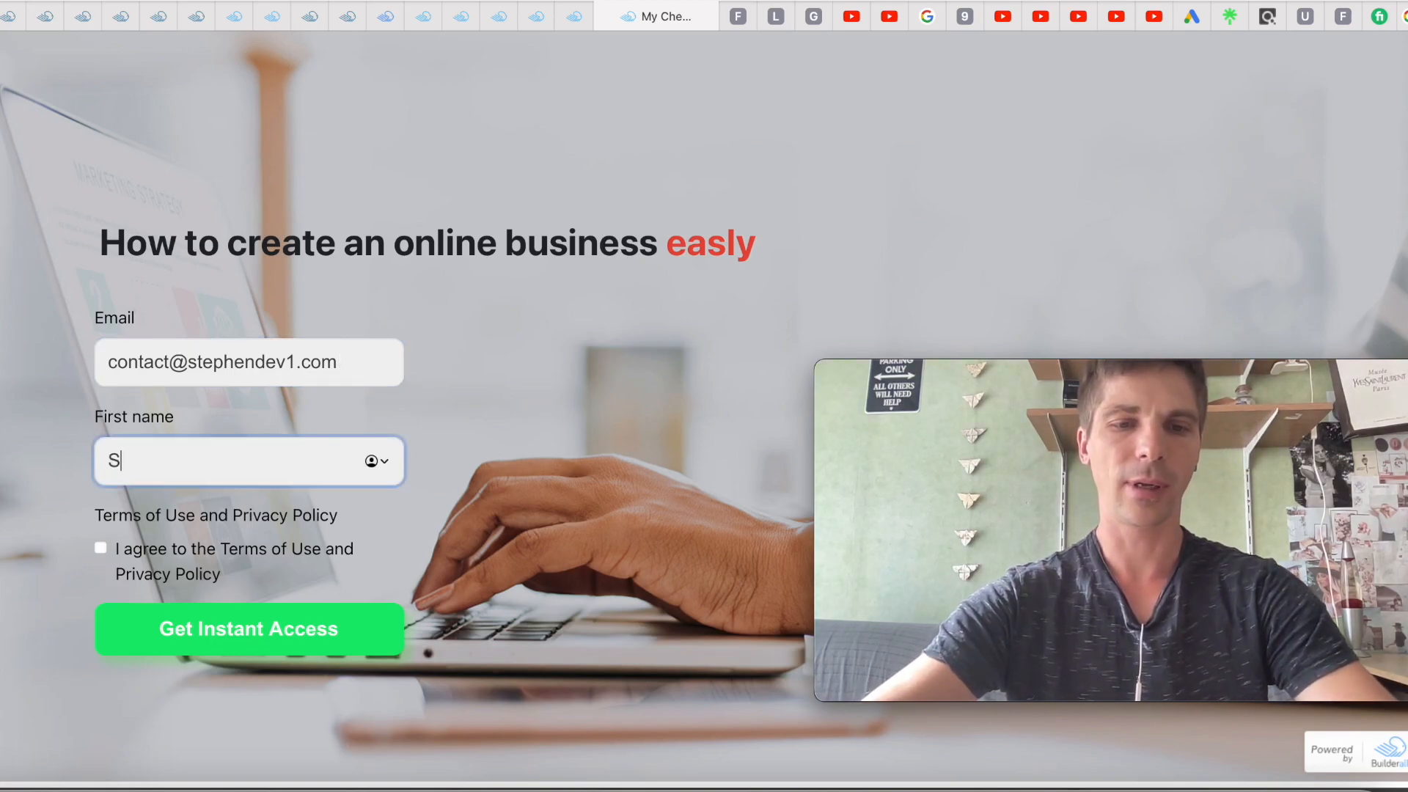
type("tephen")
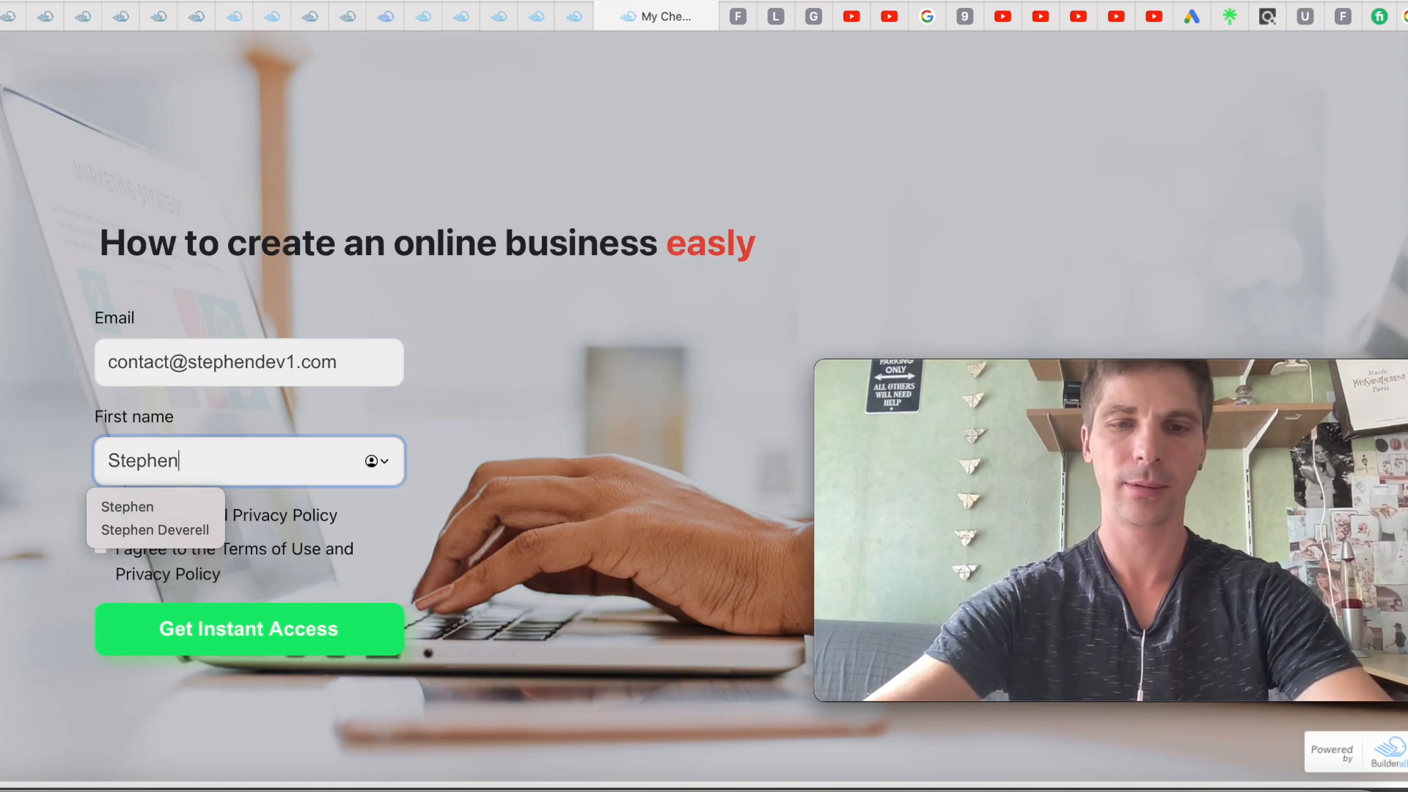
left_click(456, 471)
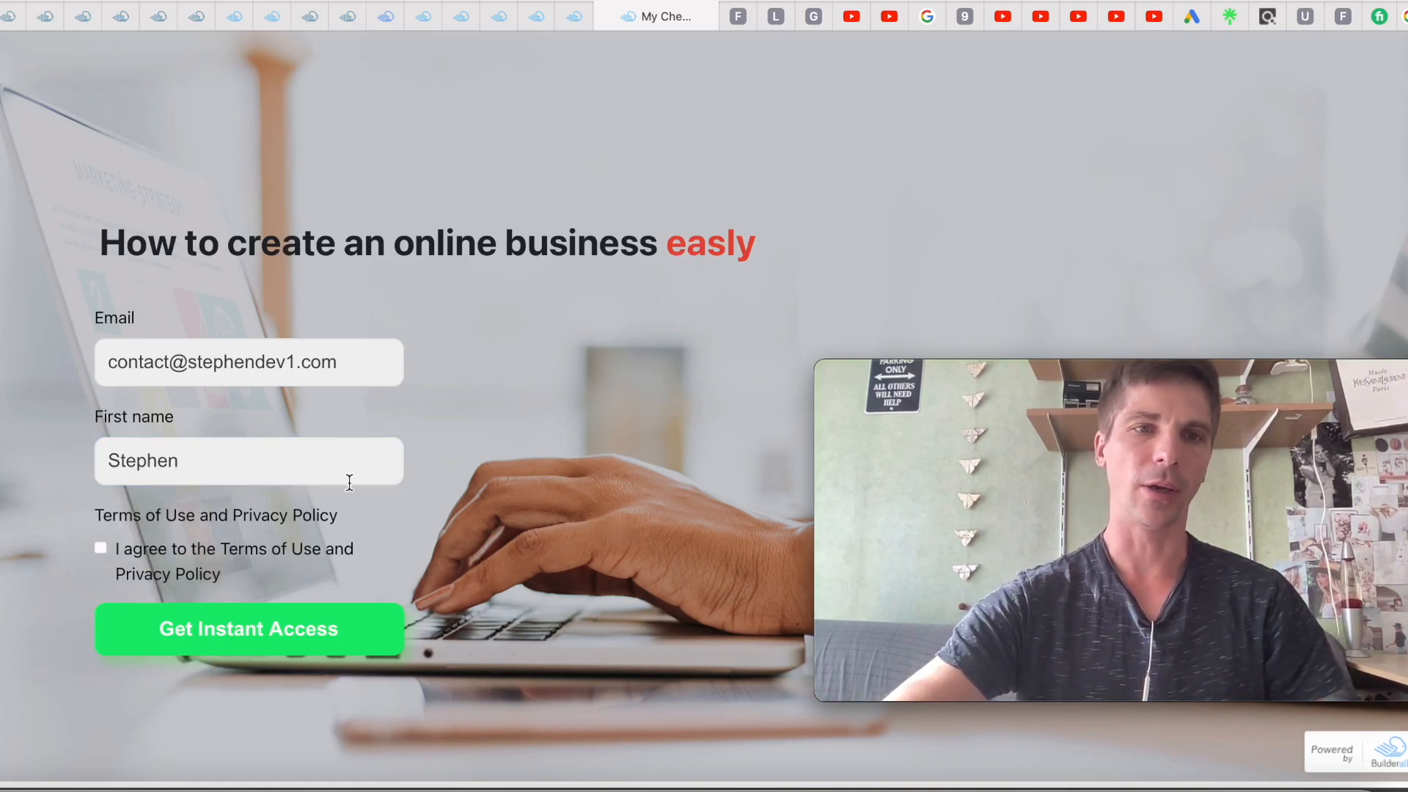
left_click(101, 549)
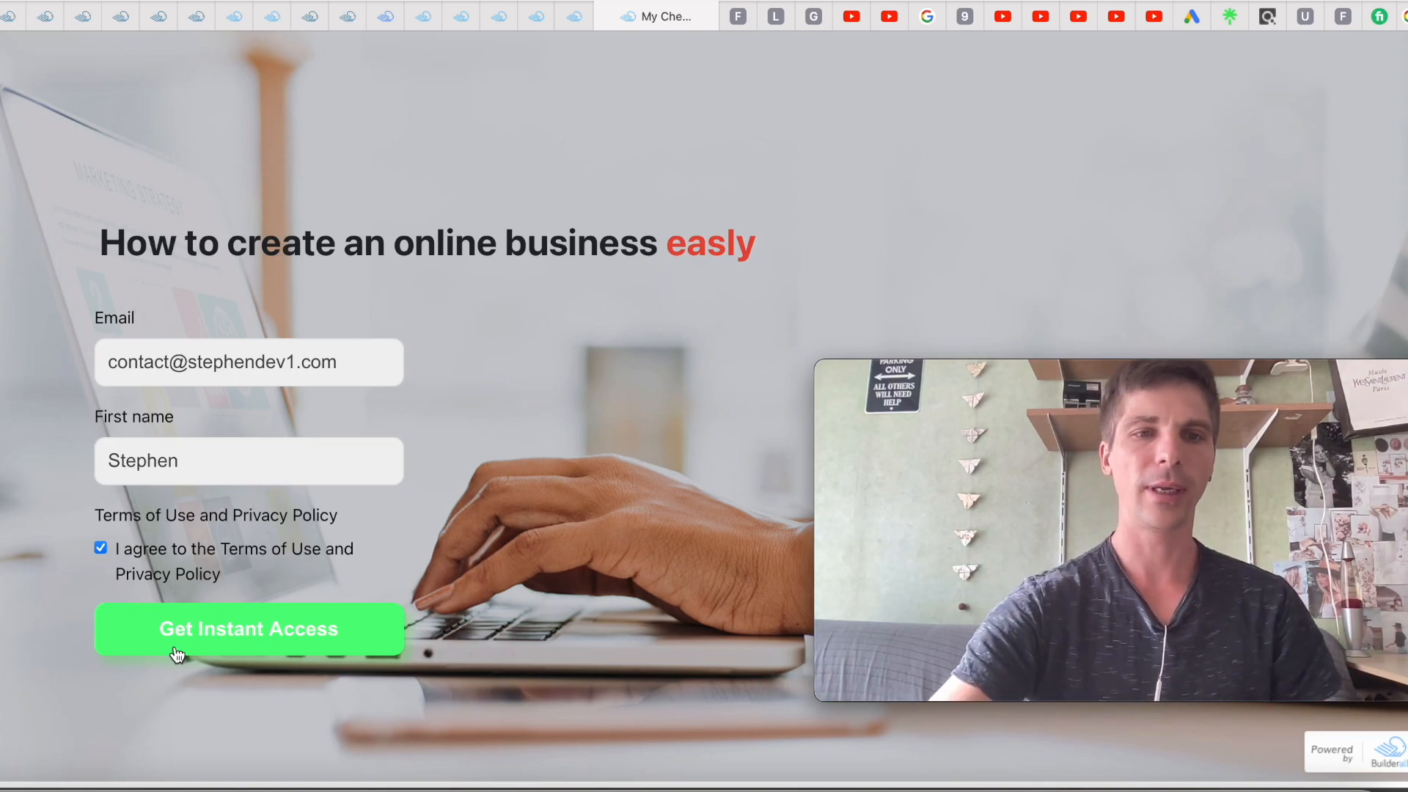
left_click(226, 629)
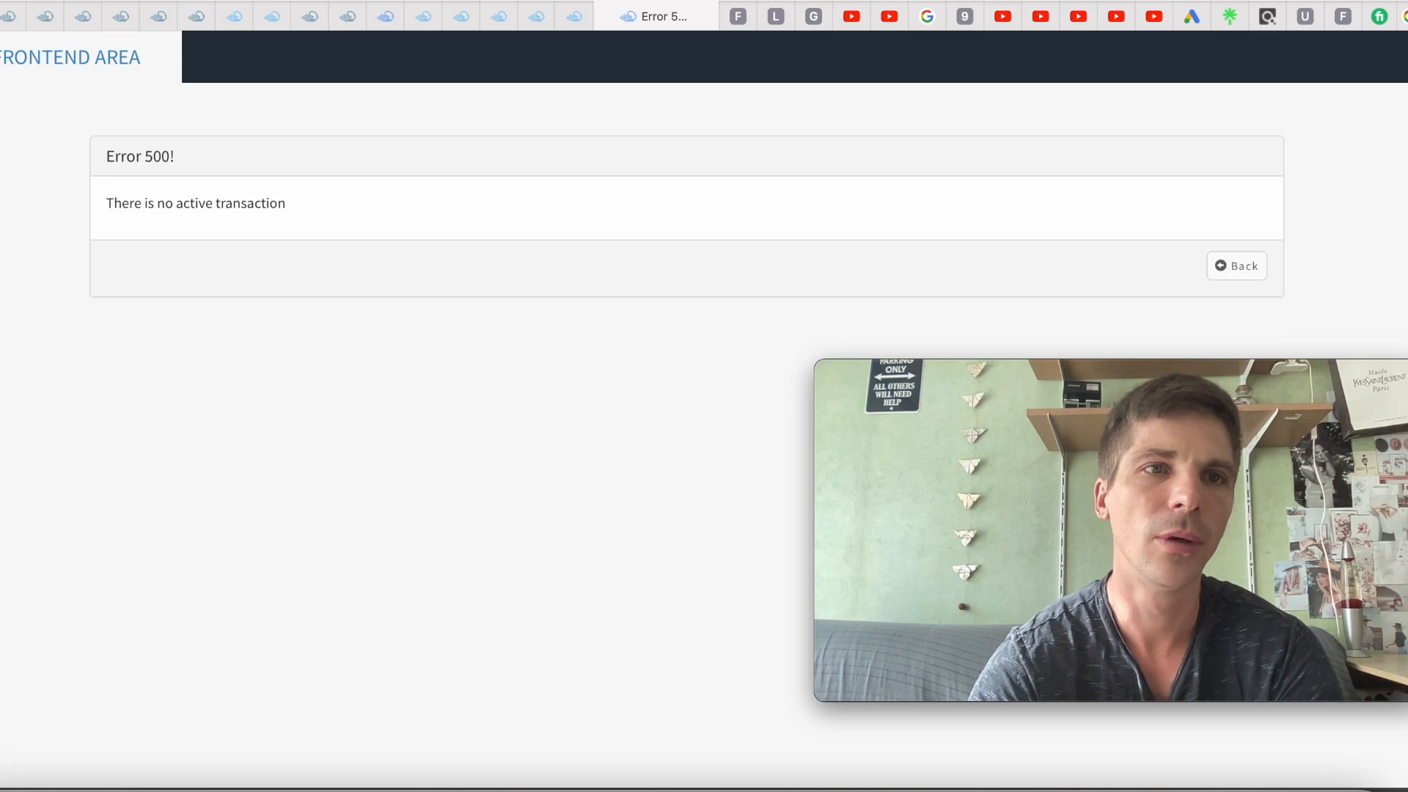
Search Safari's website data for 'builder' and remove the builderall.com and builderall.net entries
left_click(3, 0)
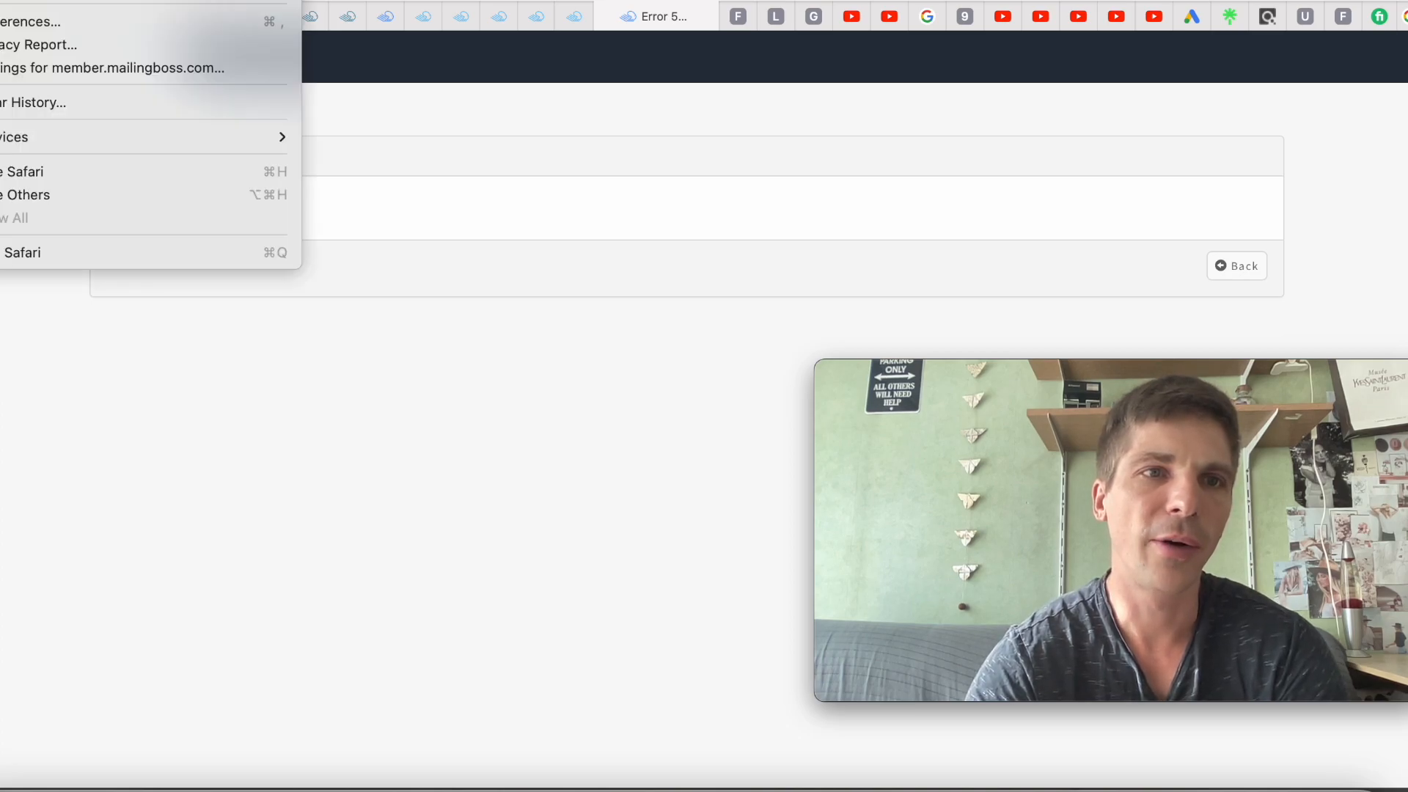
left_click(15, 24)
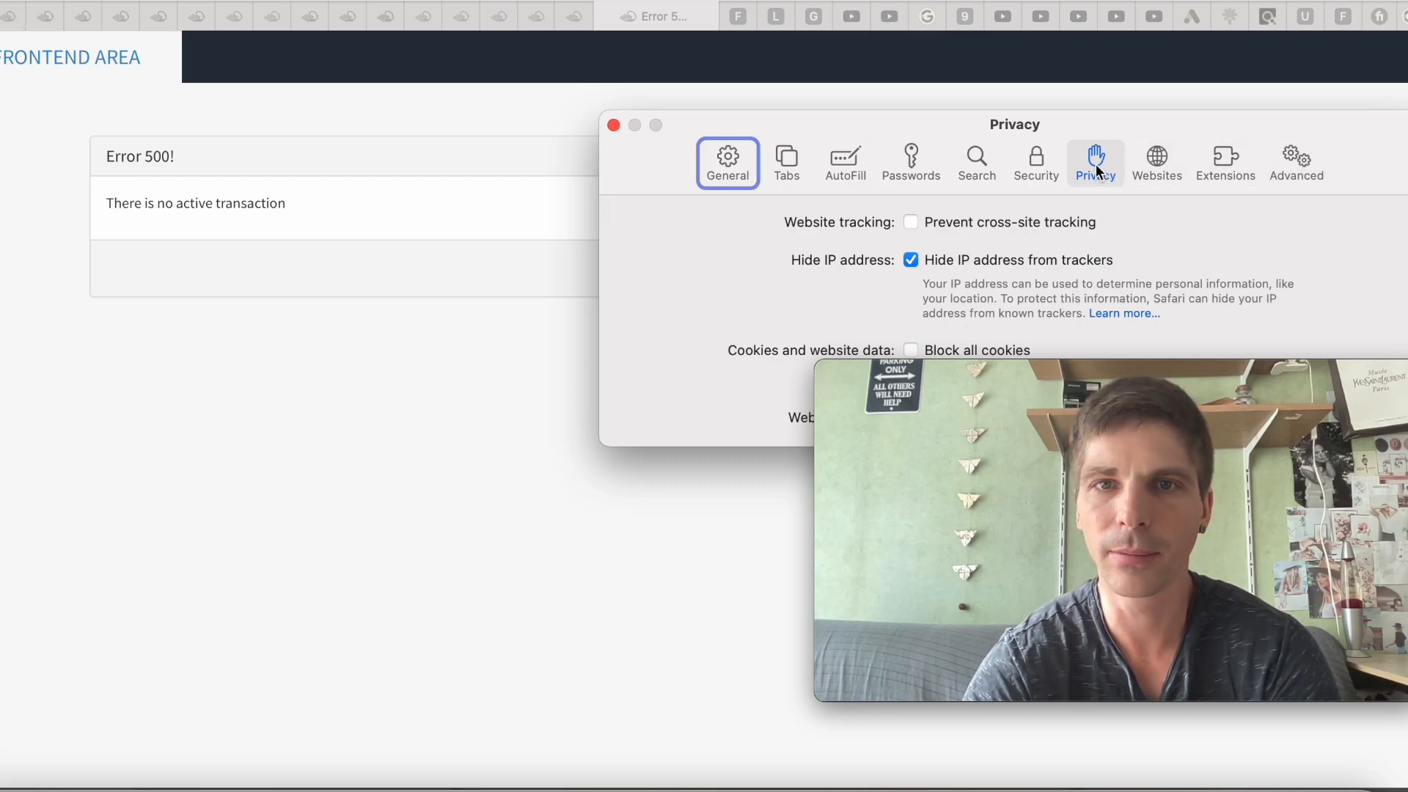
left_click_drag(1031, 125, 603, 91)
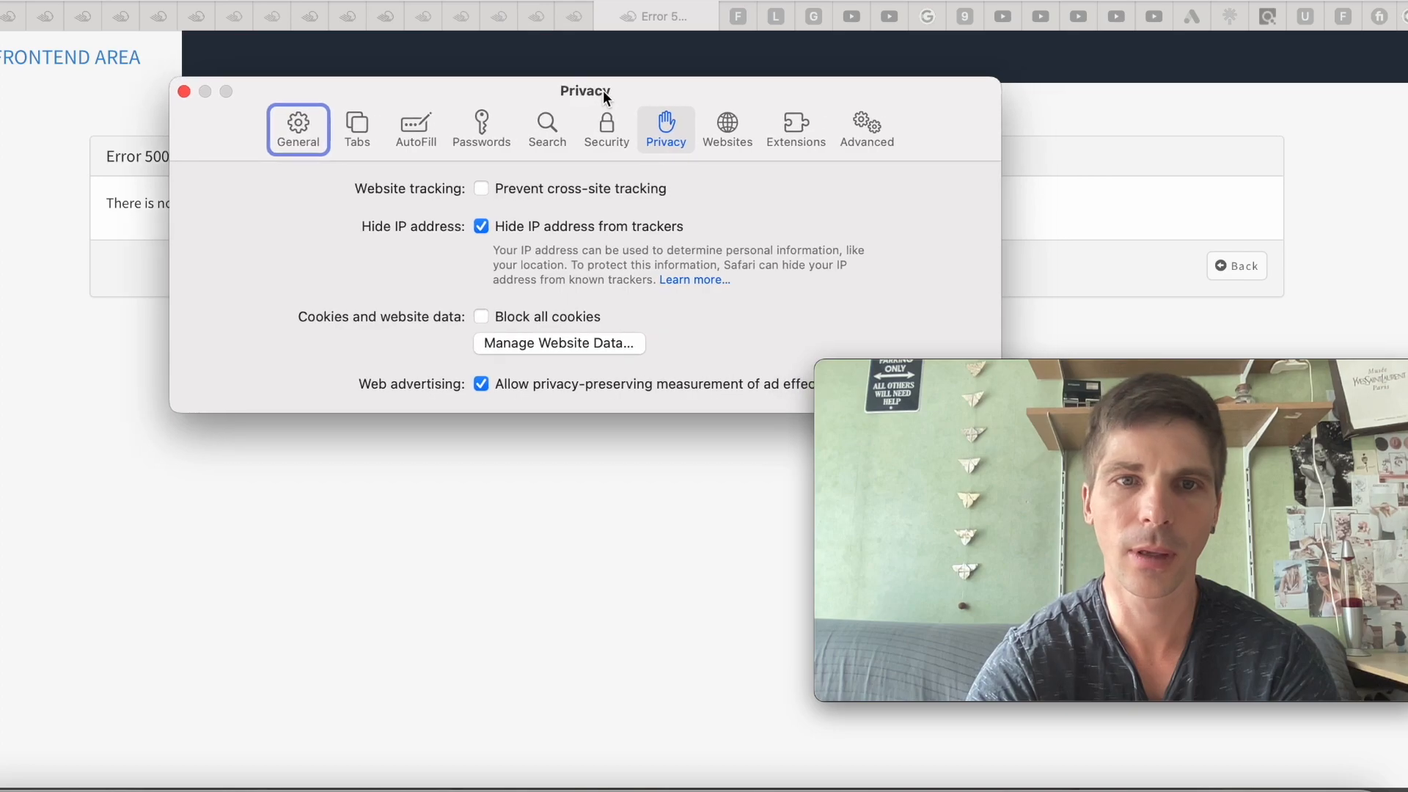
left_click(598, 349)
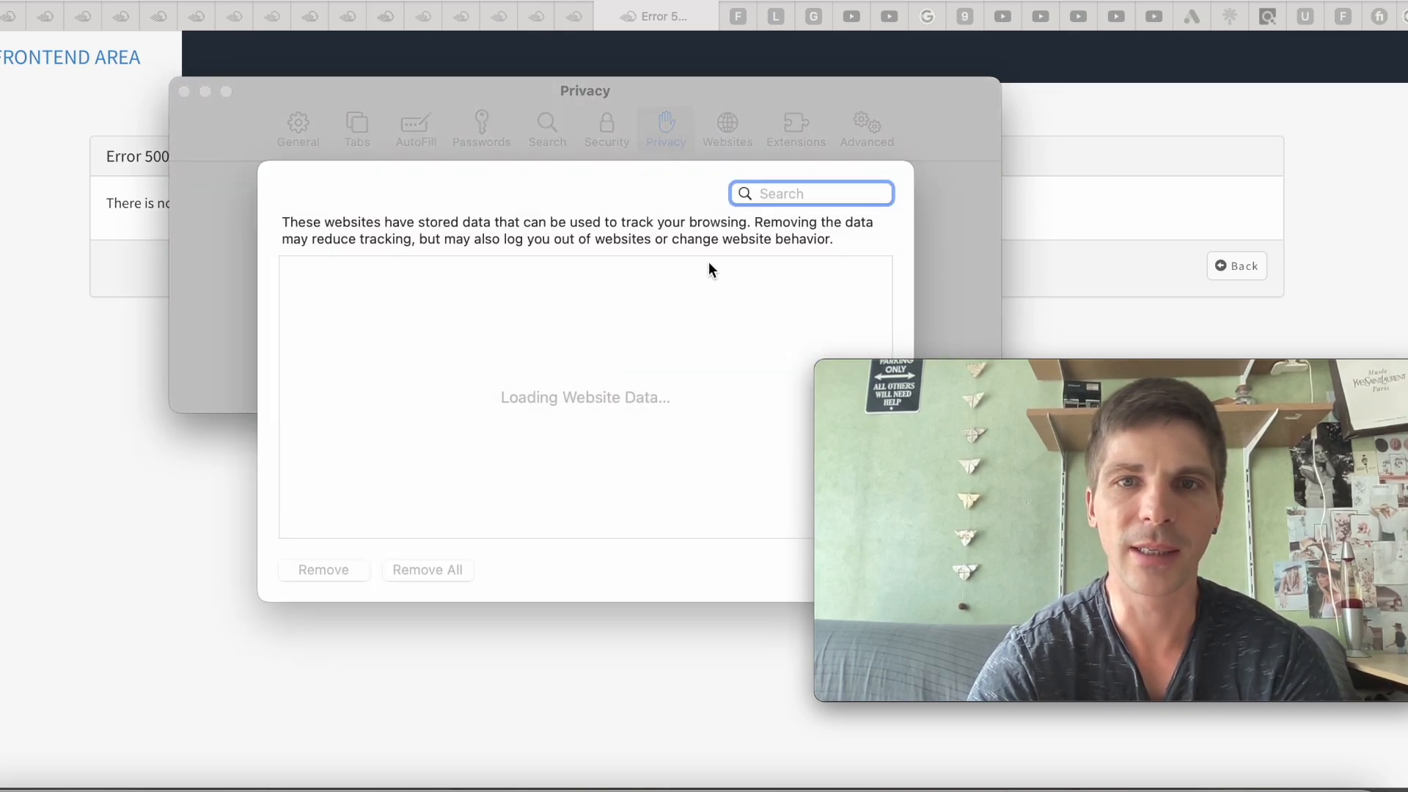
type("builder")
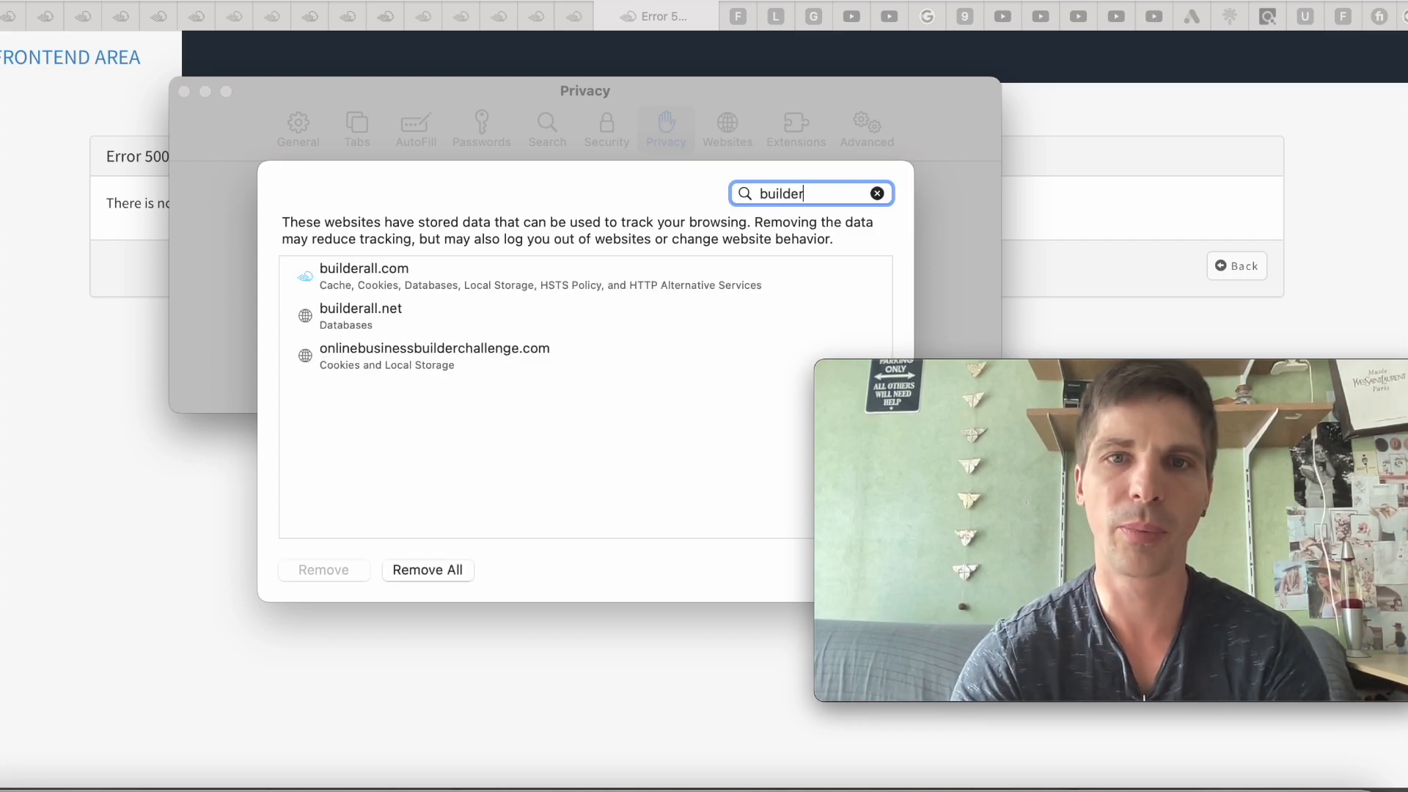
left_click(615, 268)
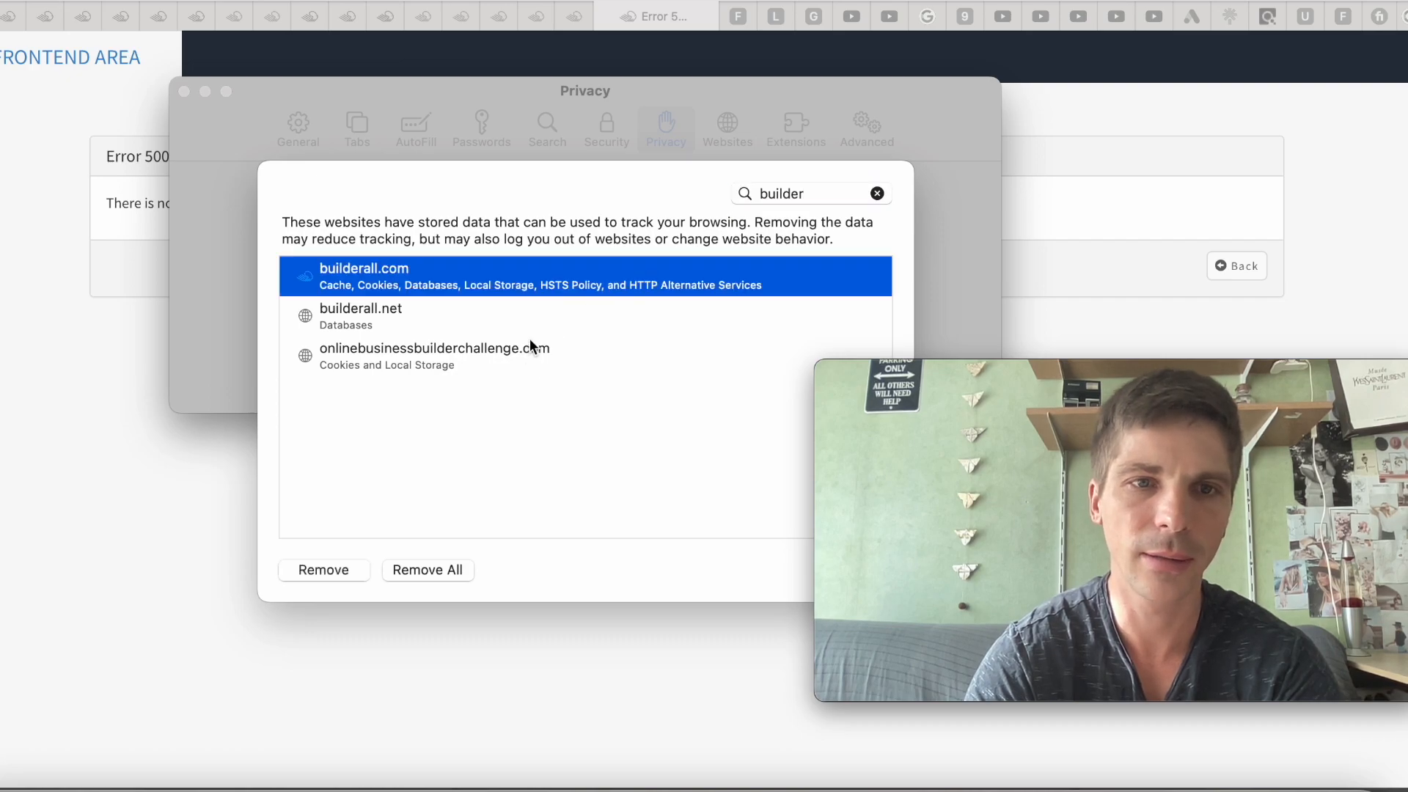
left_click(537, 321, "shift")
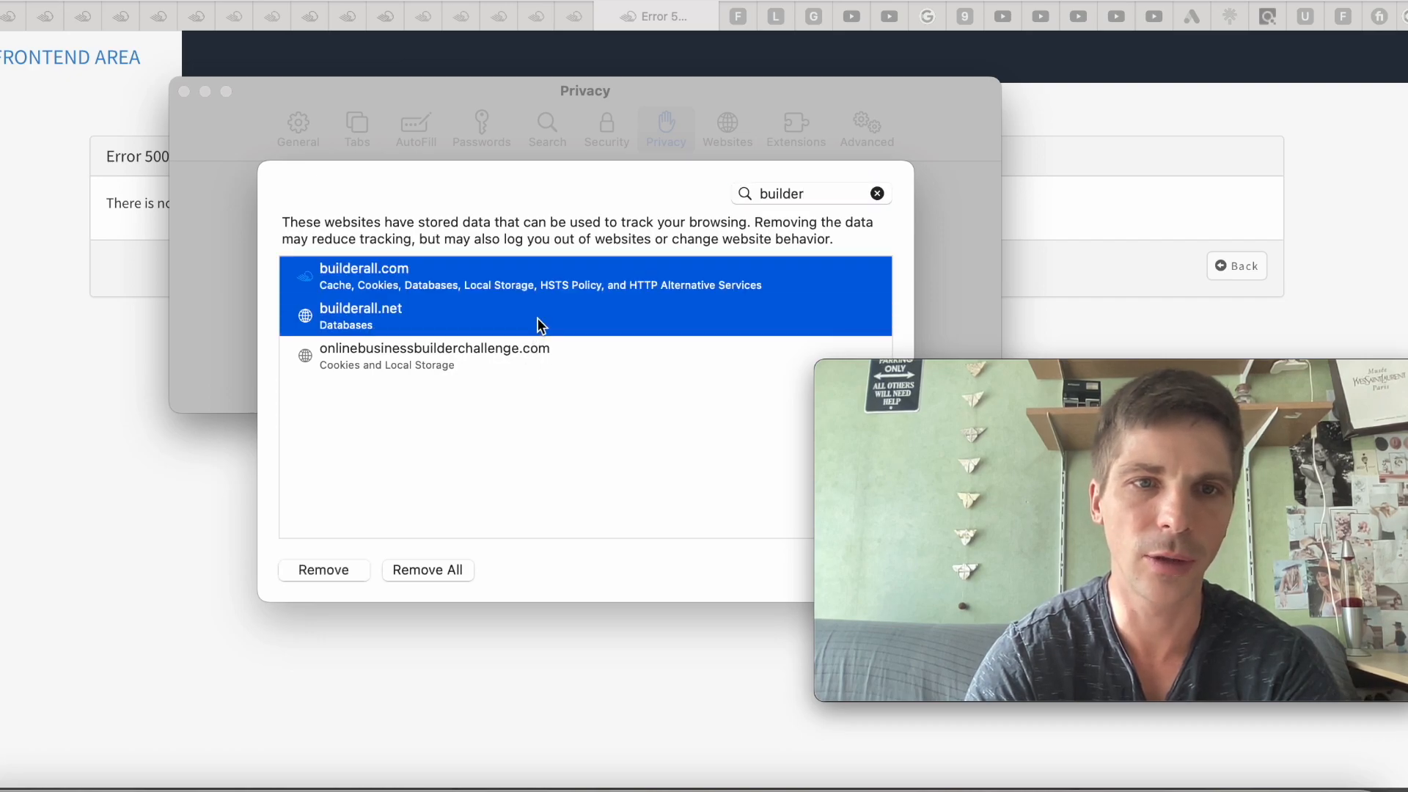
left_click(316, 569)
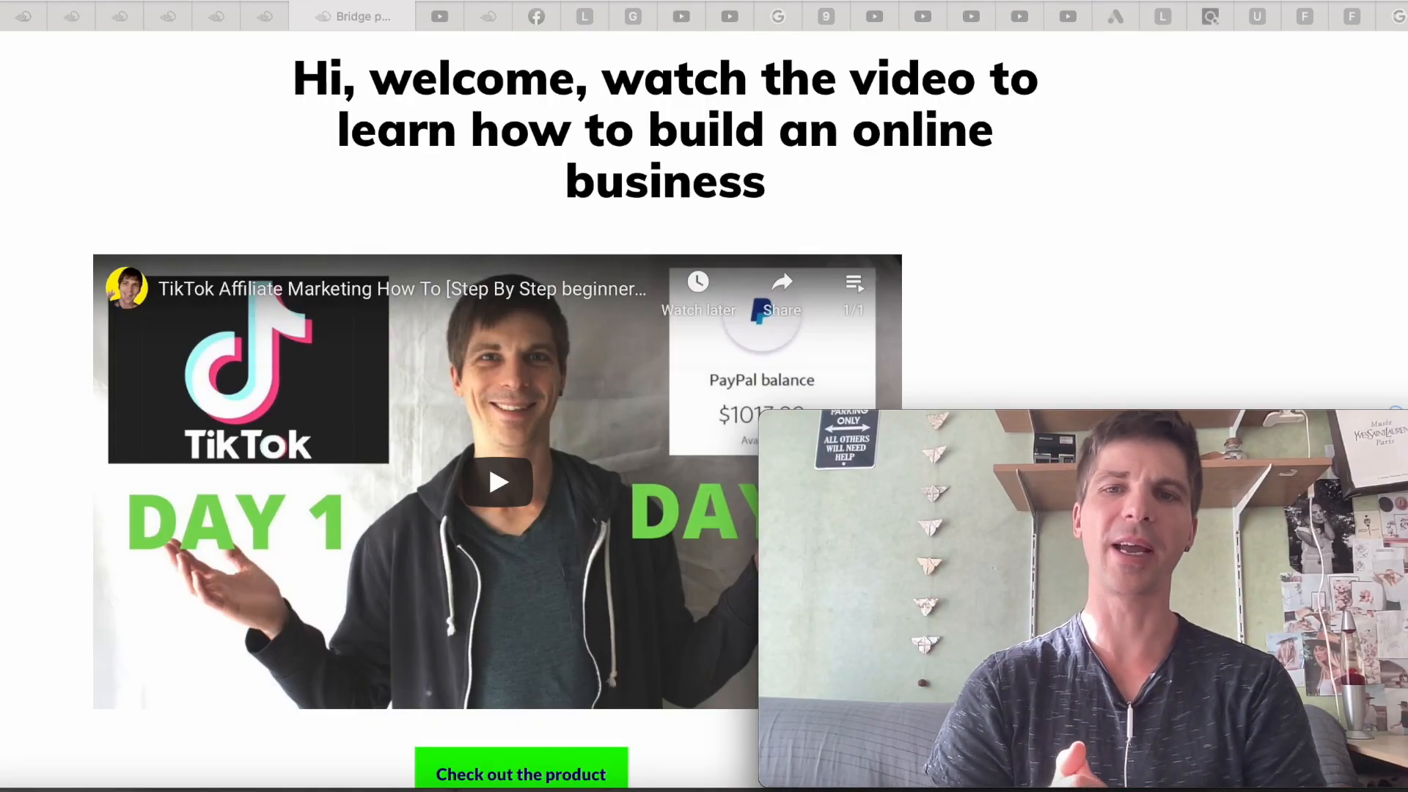
Play and pause the Bridge page's TikTok video, then follow its 'Check out the product' button
left_click(499, 491)
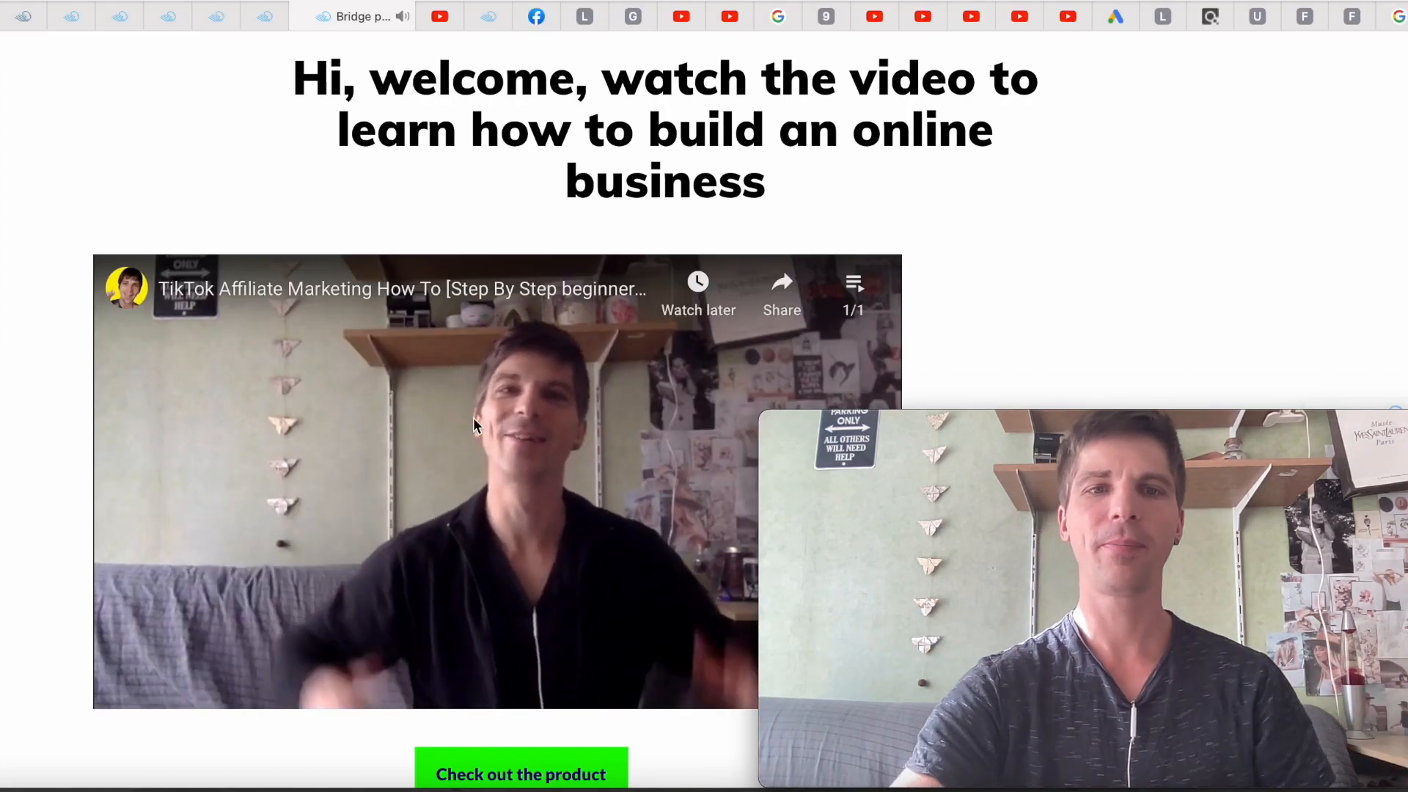
left_click(449, 532)
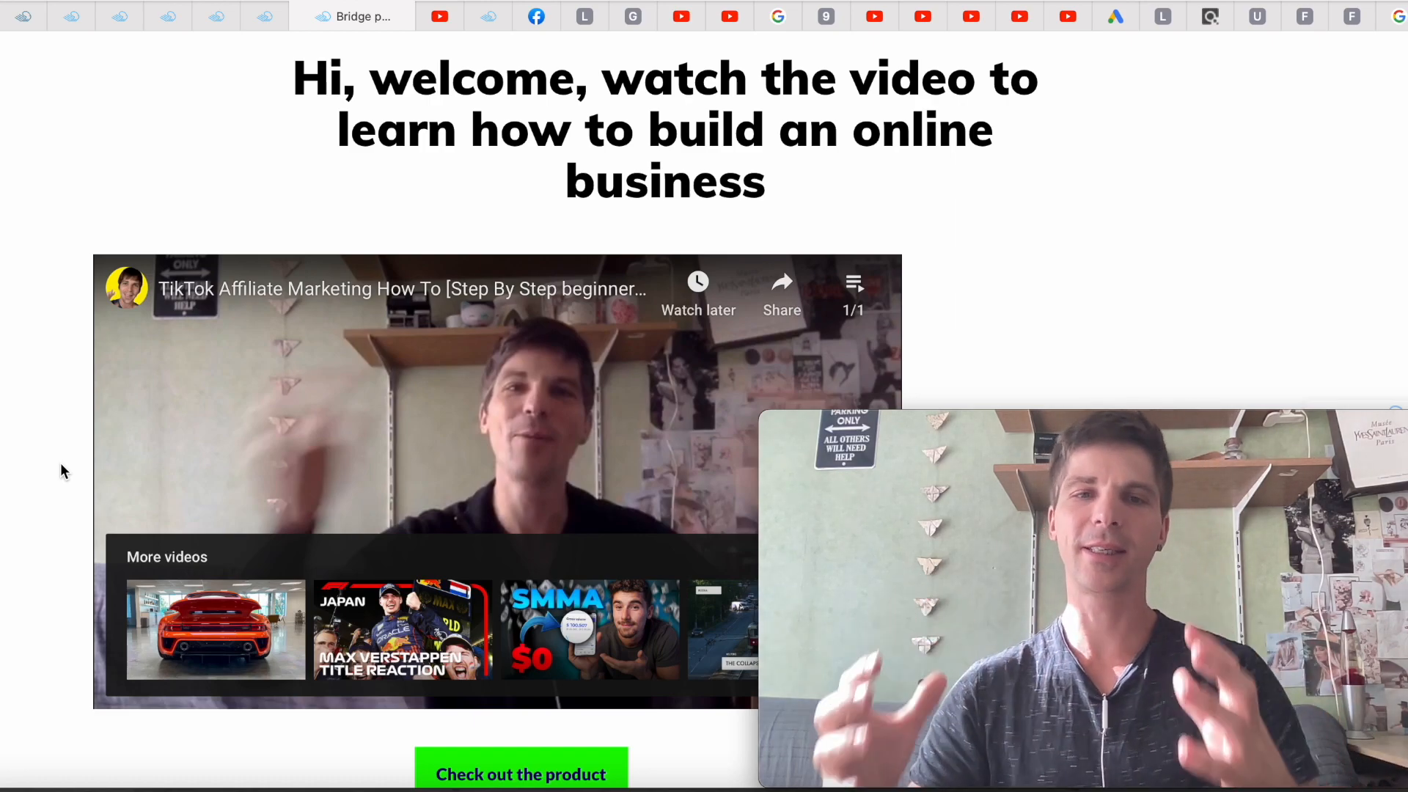
left_click(517, 777)
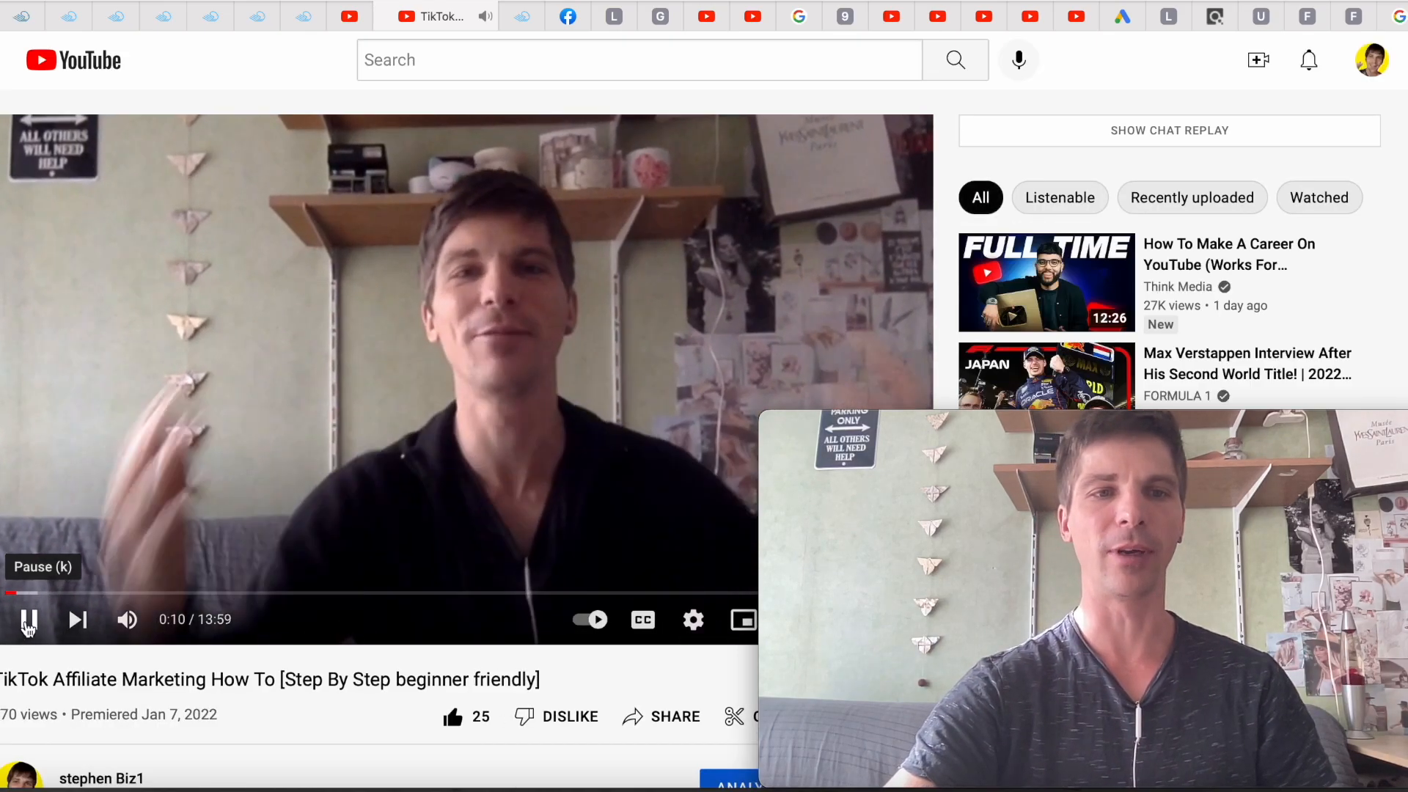
Pause the YouTube product video at 0:10 and return to the Cheetah page list tab
left_click(28, 626)
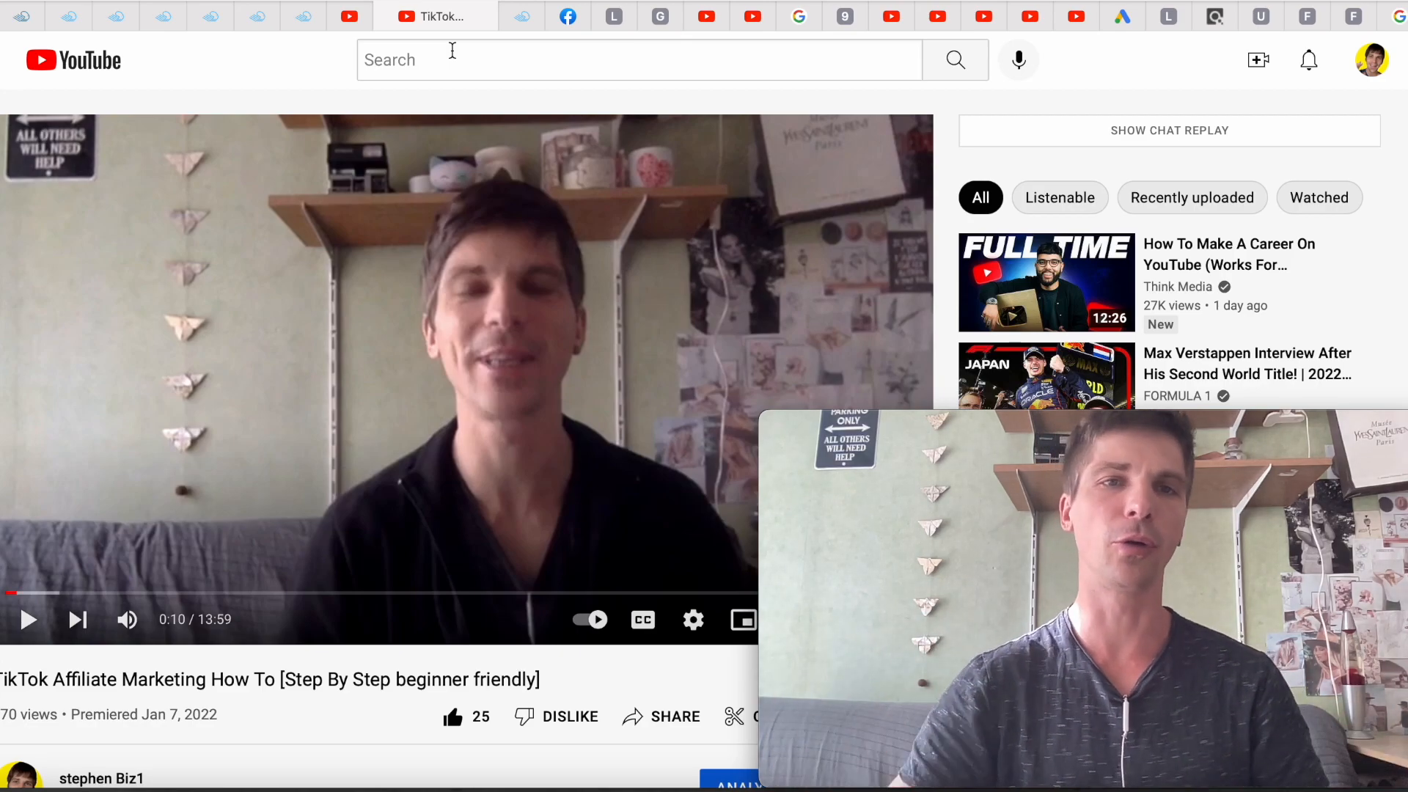
mouse_move(310, 24)
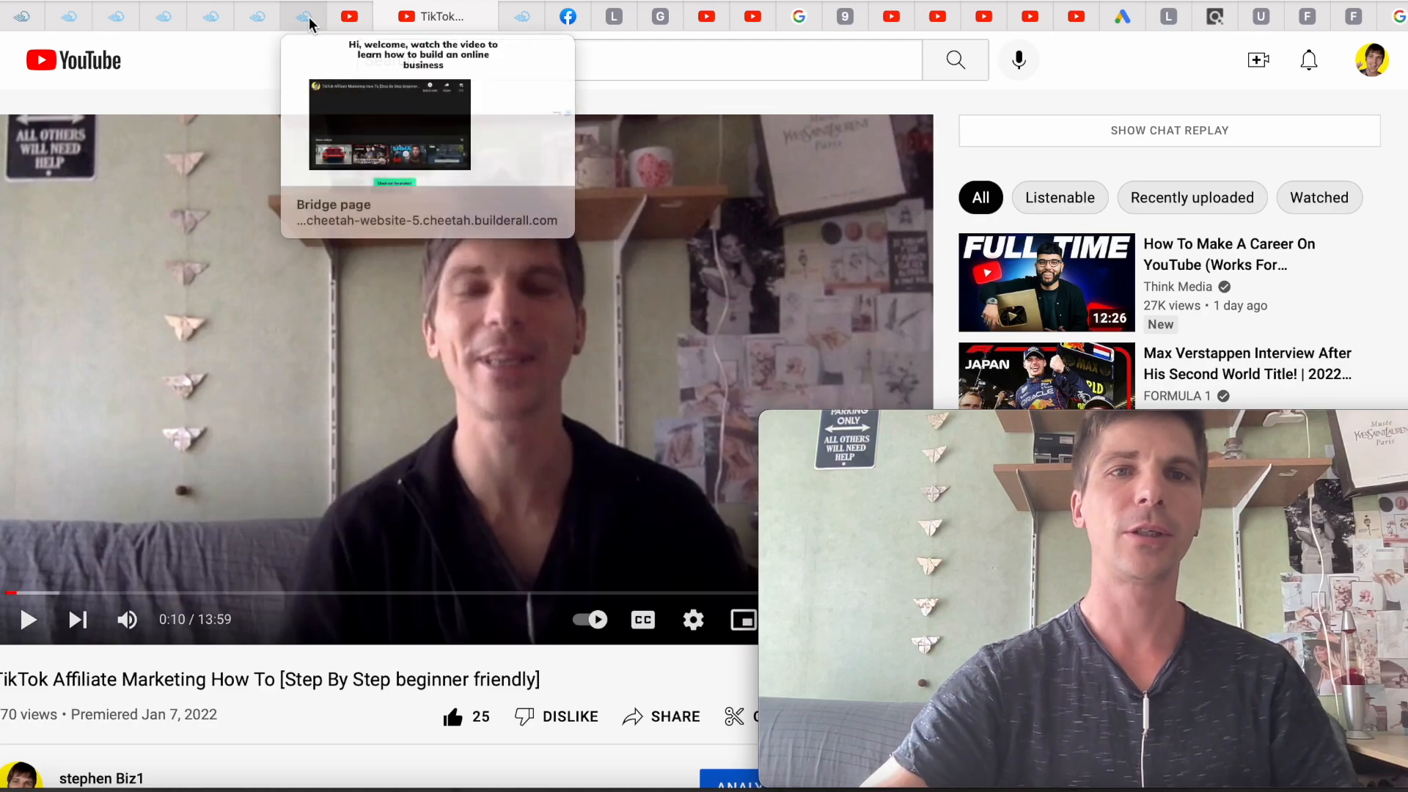
left_click(264, 19)
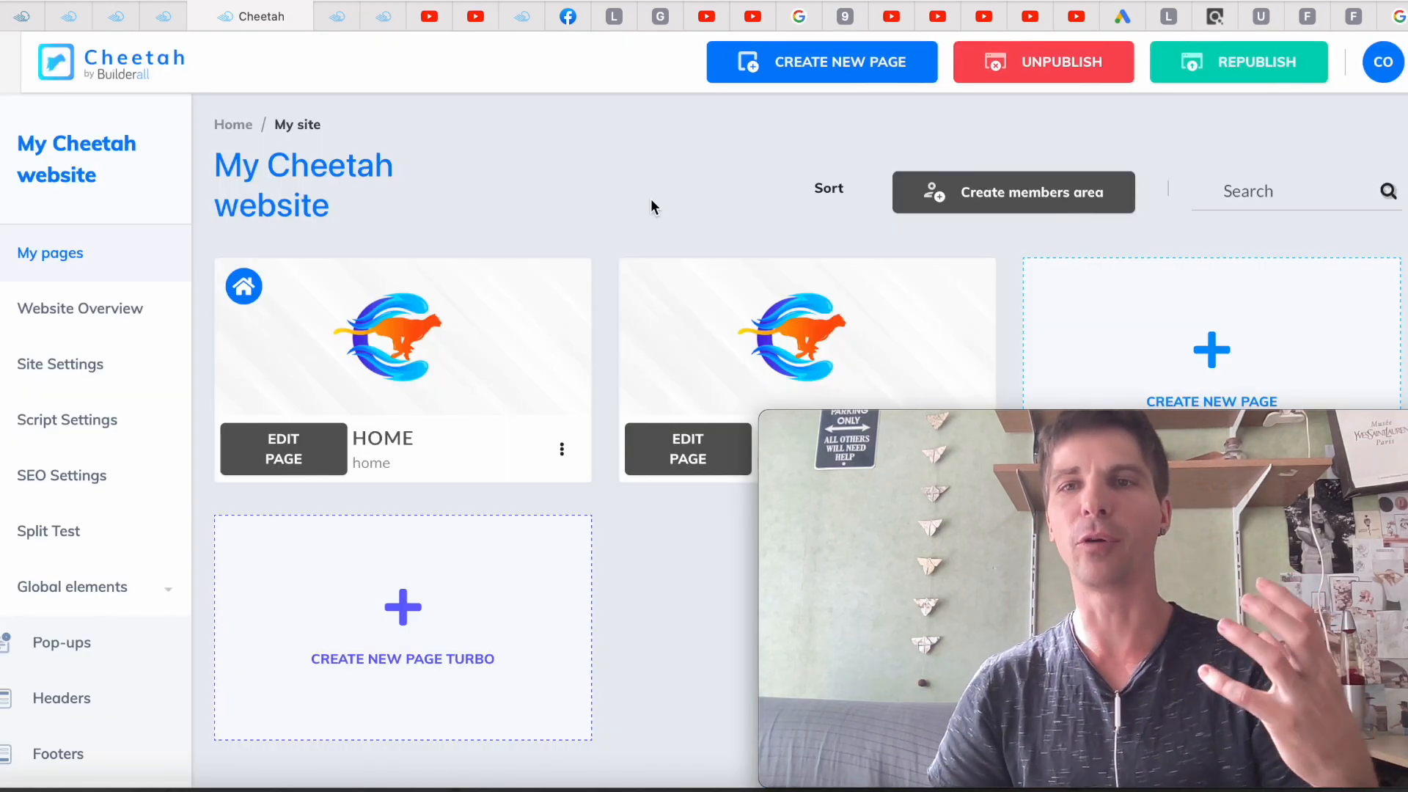
Open the live Home page from the HOME card's menu, then go to the MailingBoss list dashboard
left_click(565, 450)
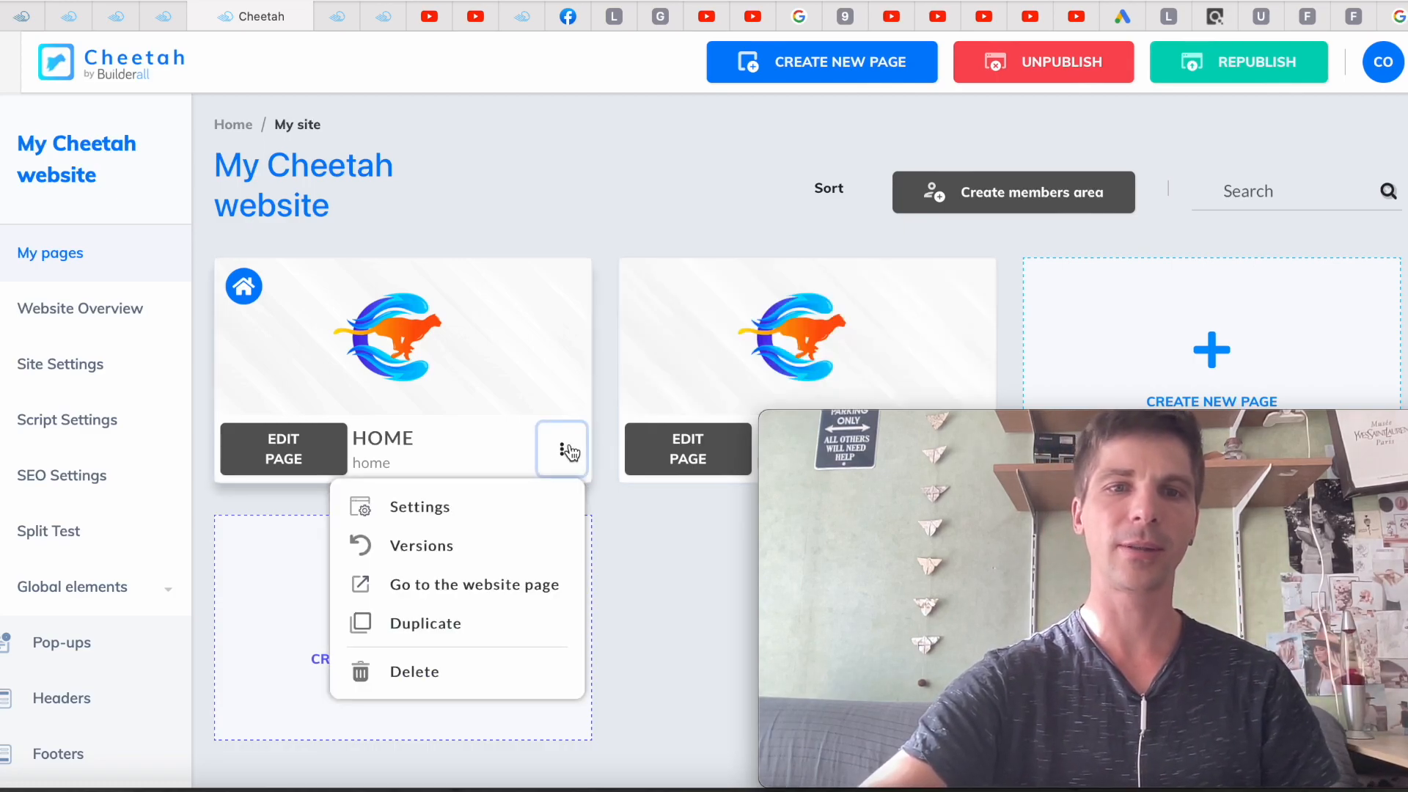
left_click(481, 591)
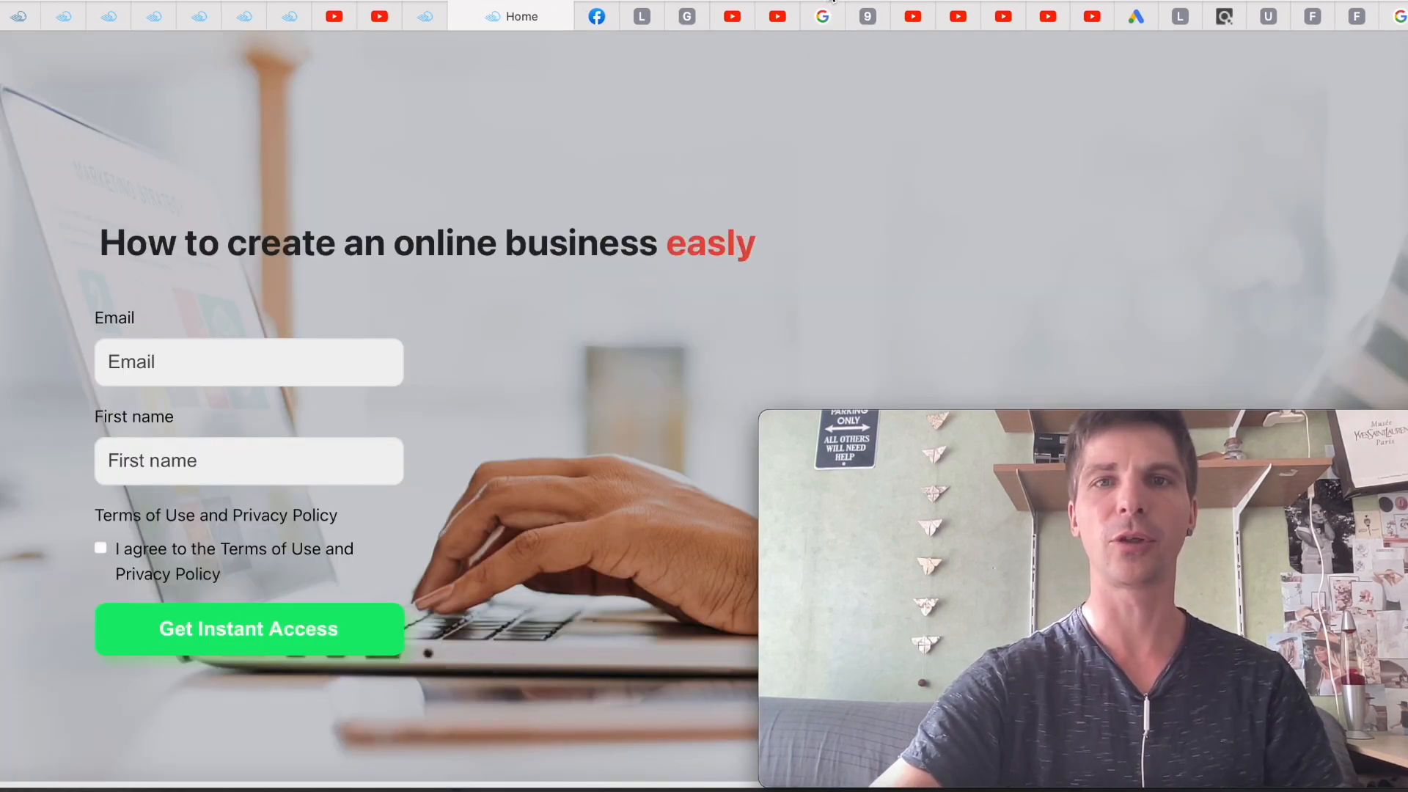
left_click(833, 2)
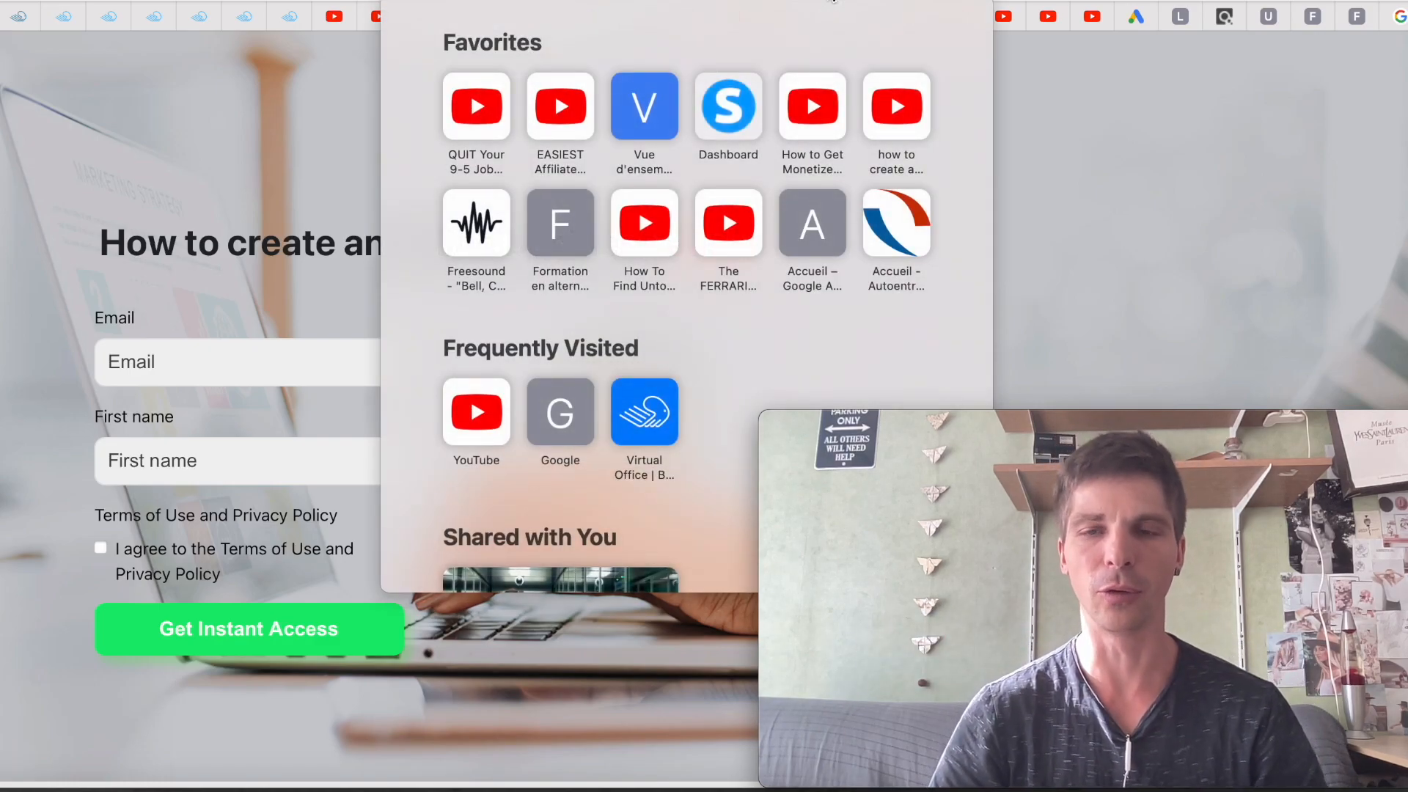
left_click(1138, 140)
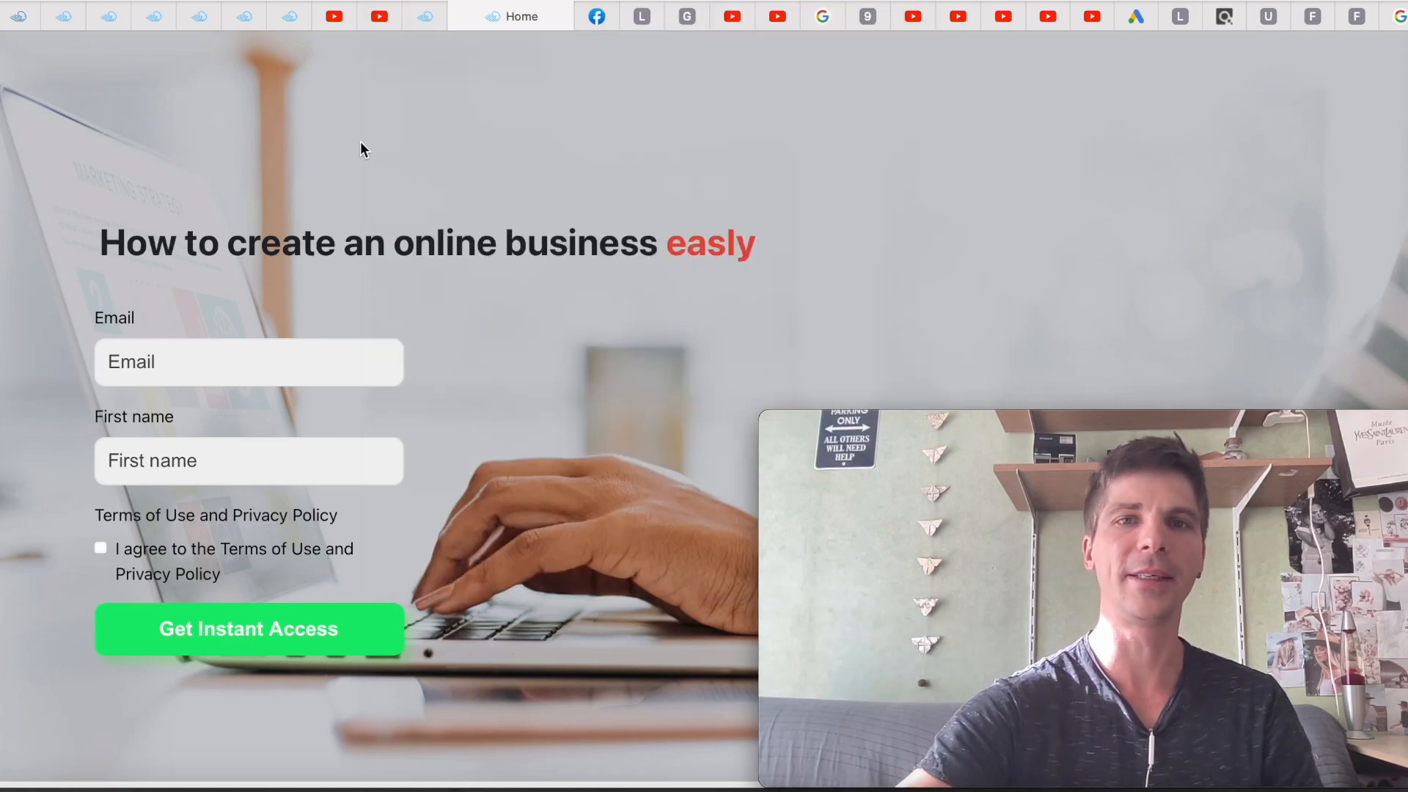
left_click(424, 17)
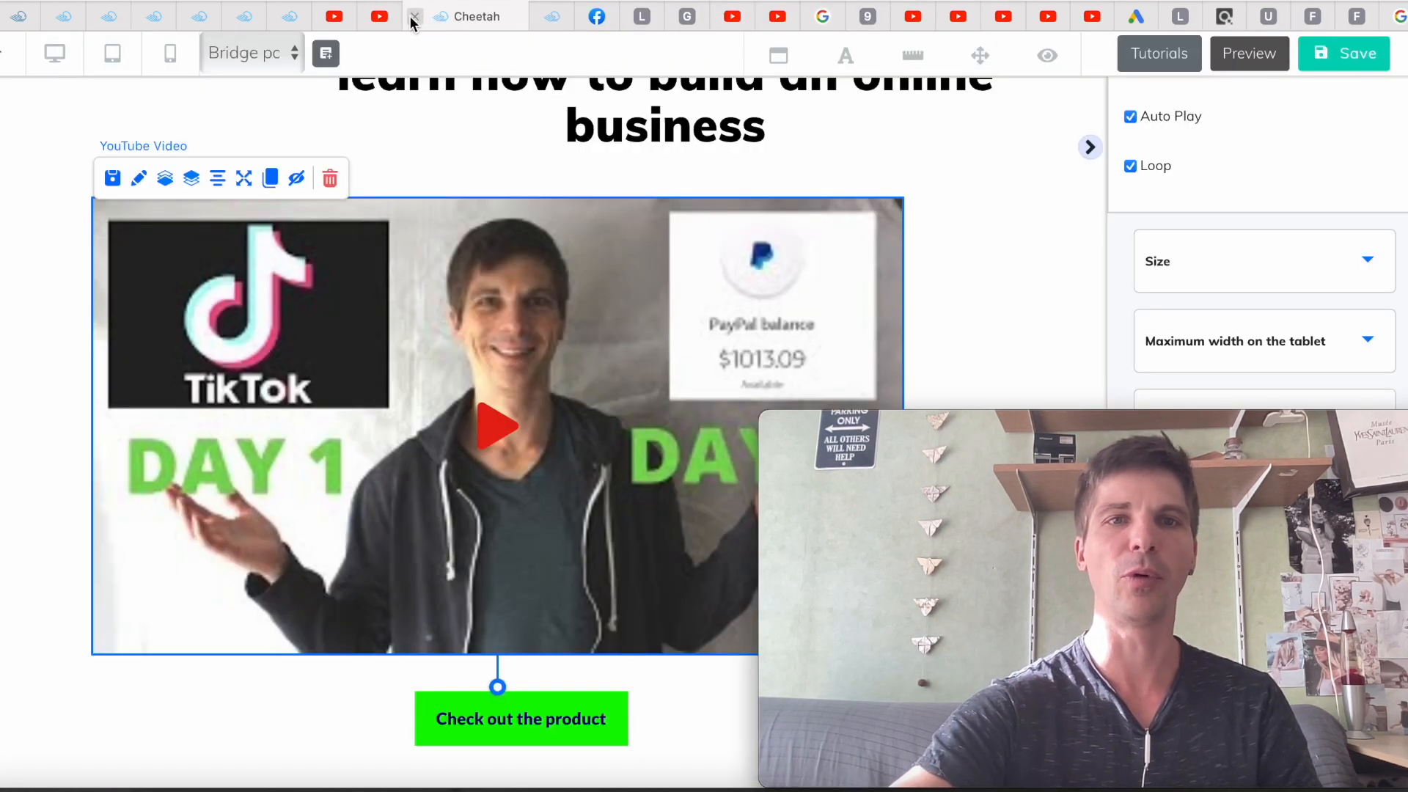
left_click(290, 27)
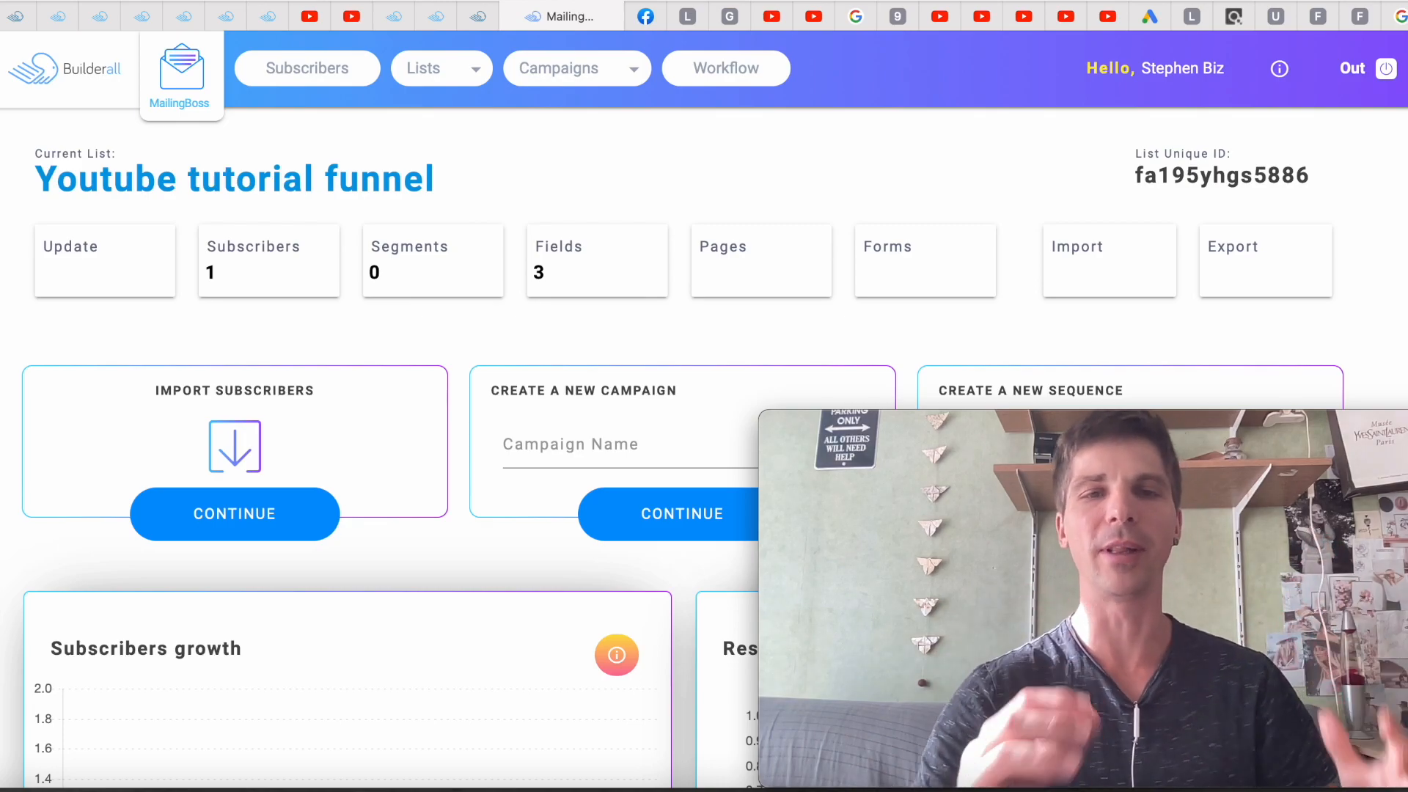
Open the Youtube tutorial funnel list's subscriber table and scroll across it to find the test sign-up
left_click(228, 276)
scroll(357, 416, "down", 3)
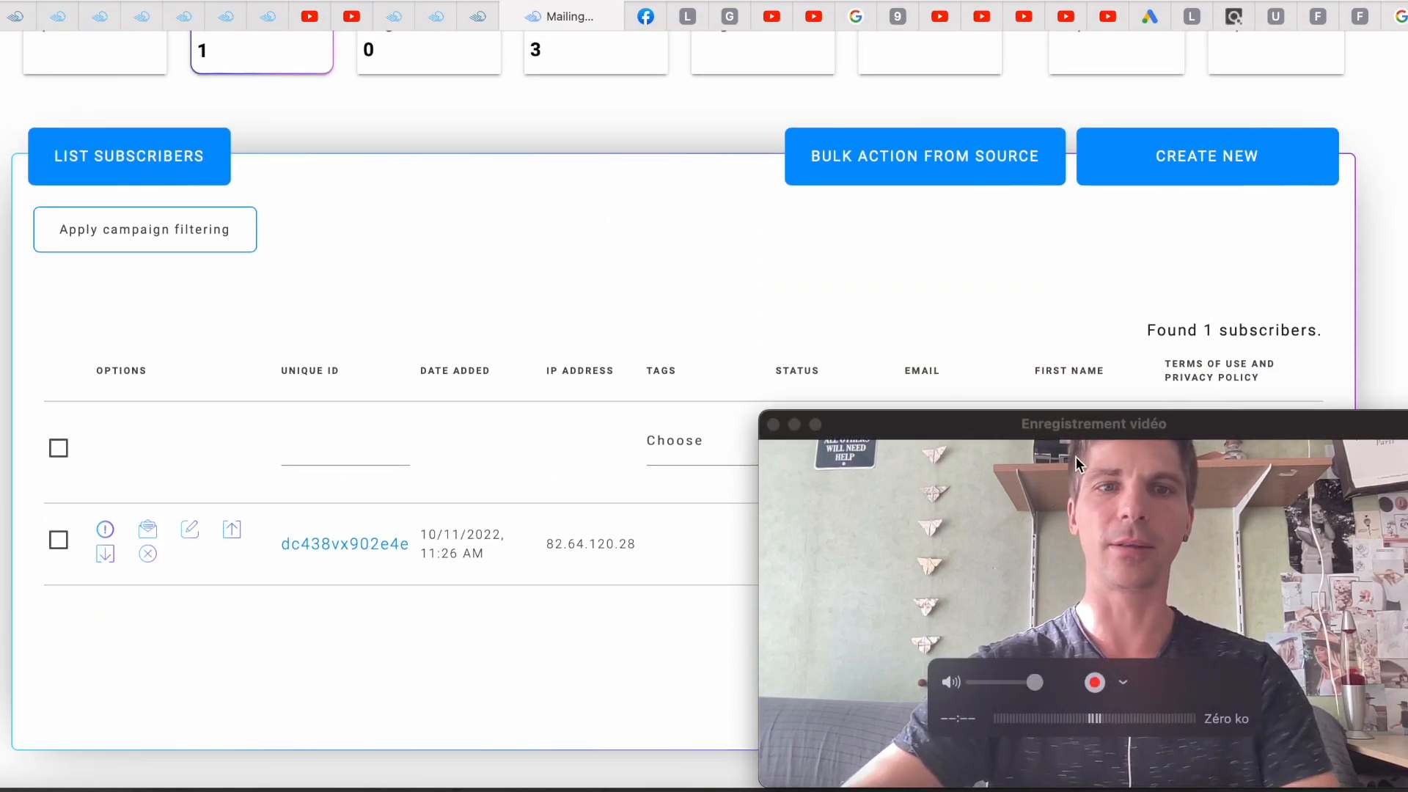
left_click(1058, 423)
left_click_drag(1057, 423, 297, 418)
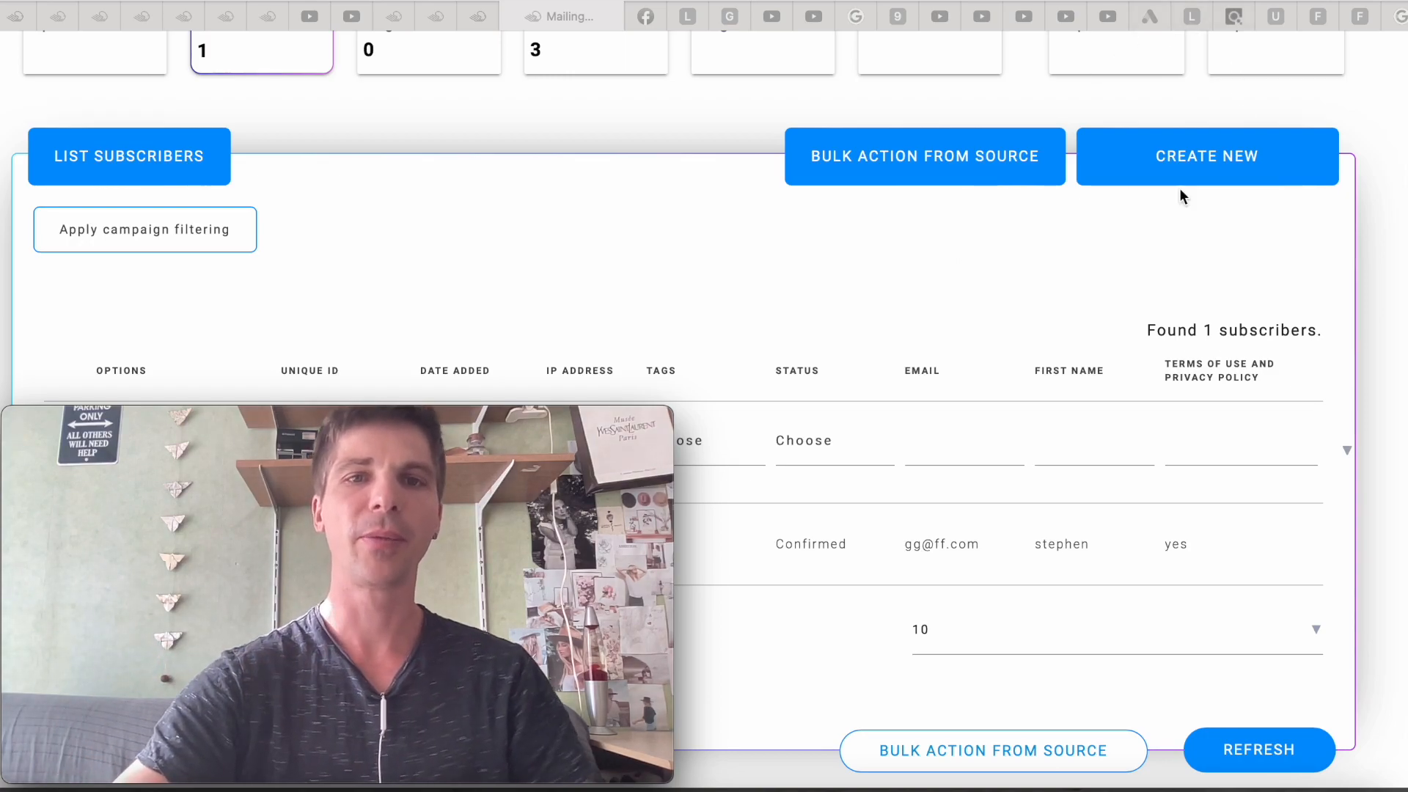
Review the list's growth charts showing 1 subscriber for Oct 2022 and 1 confirmed subscriber
scroll(813, 428, "up", 3)
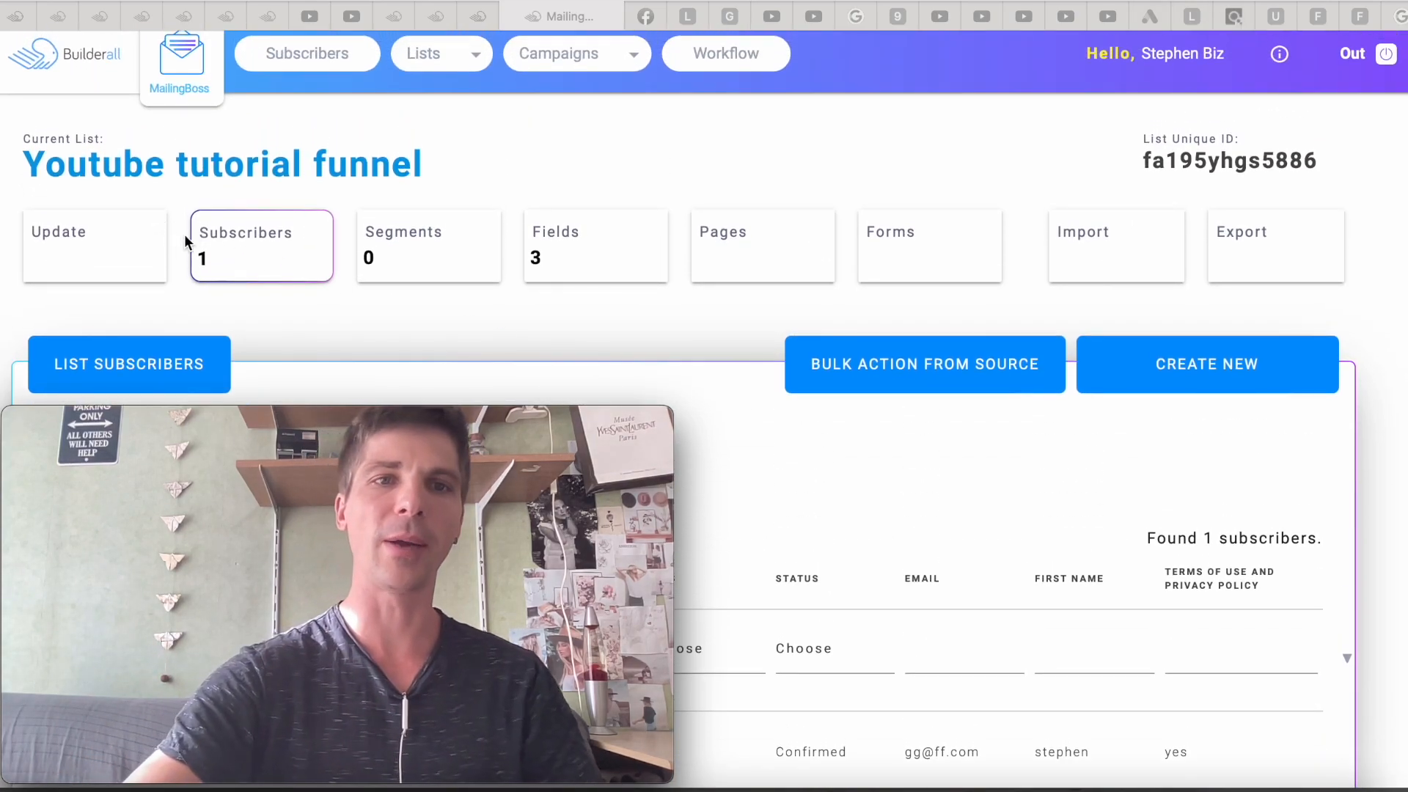
scroll(465, 286, "down", 3)
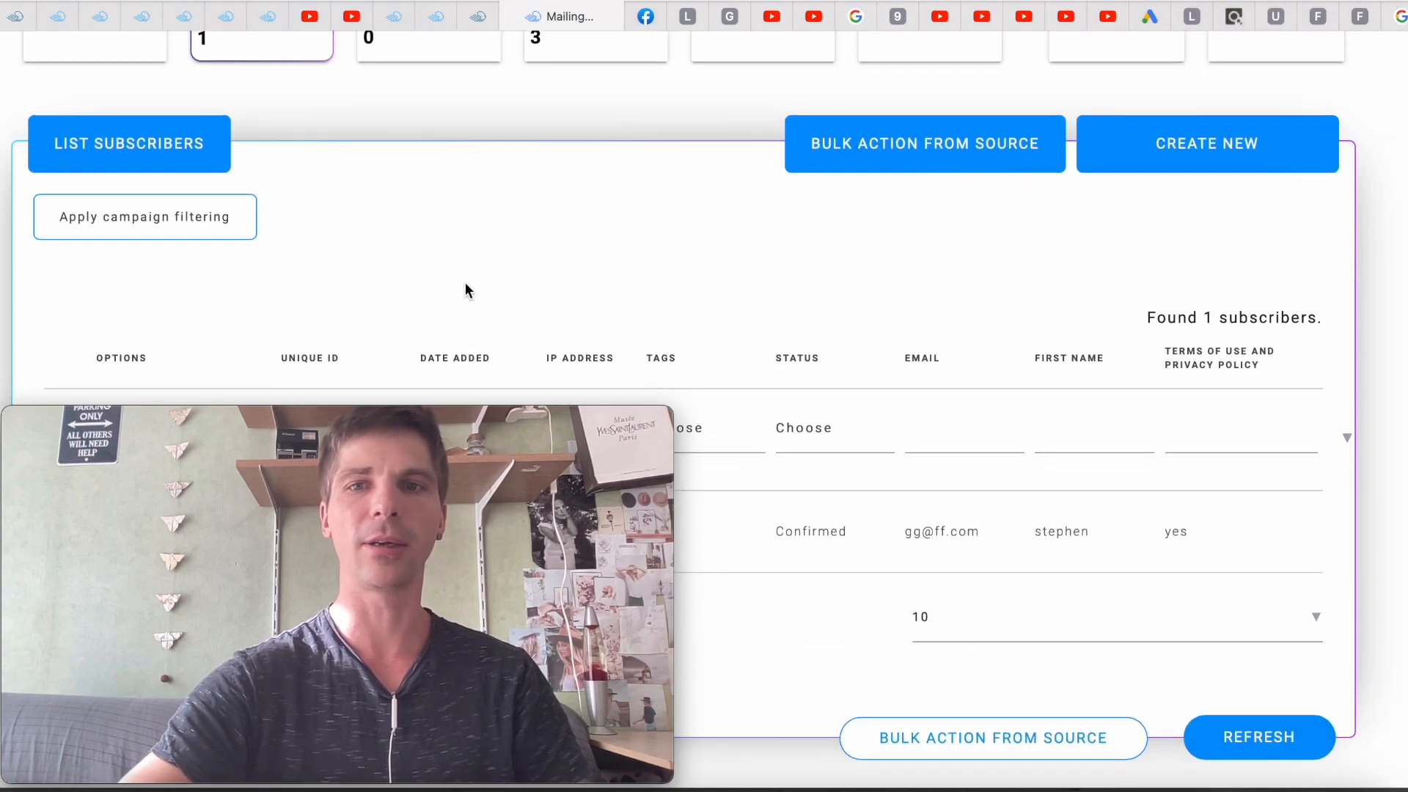
scroll(725, 456, "up", 4)
scroll(726, 457, "down", 4)
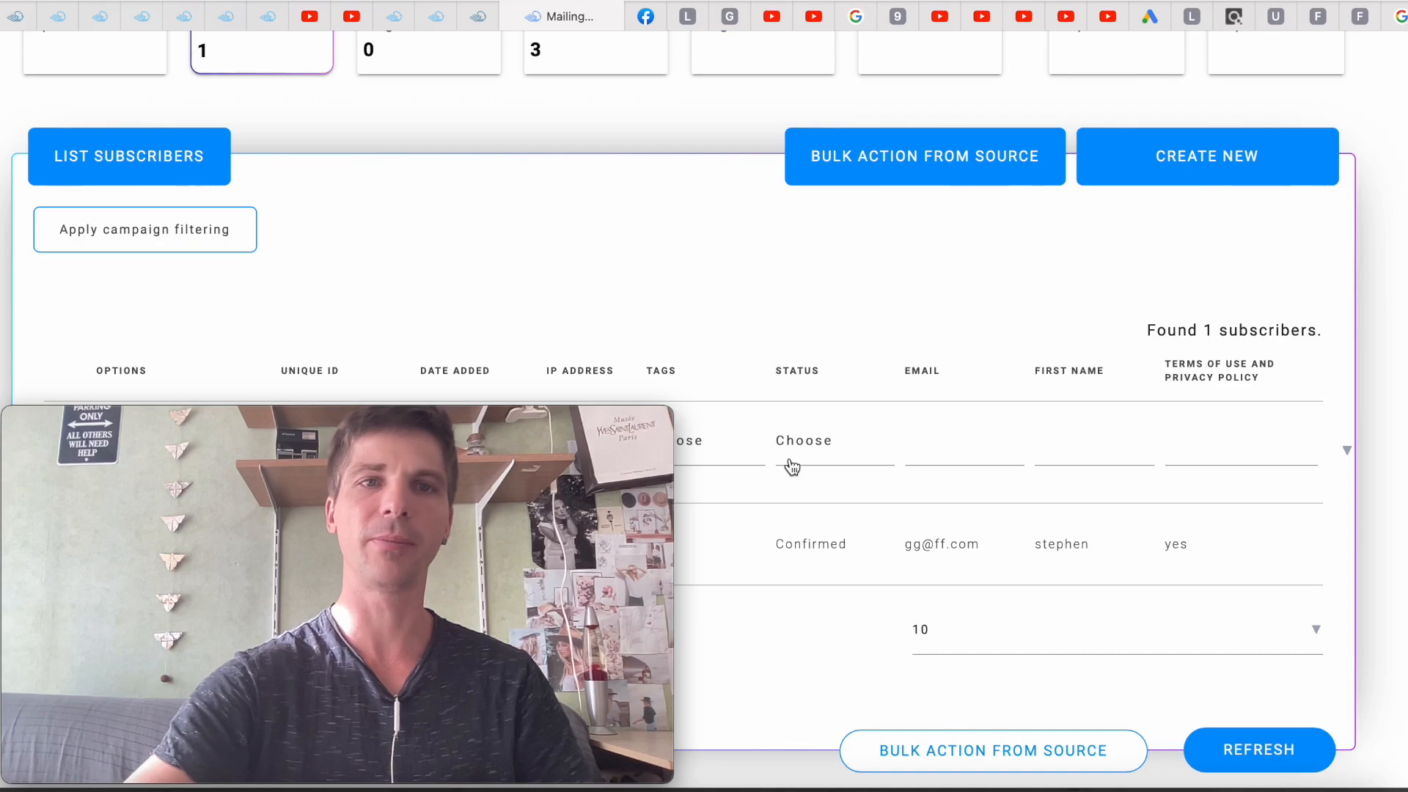
scroll(792, 465, "up", 3)
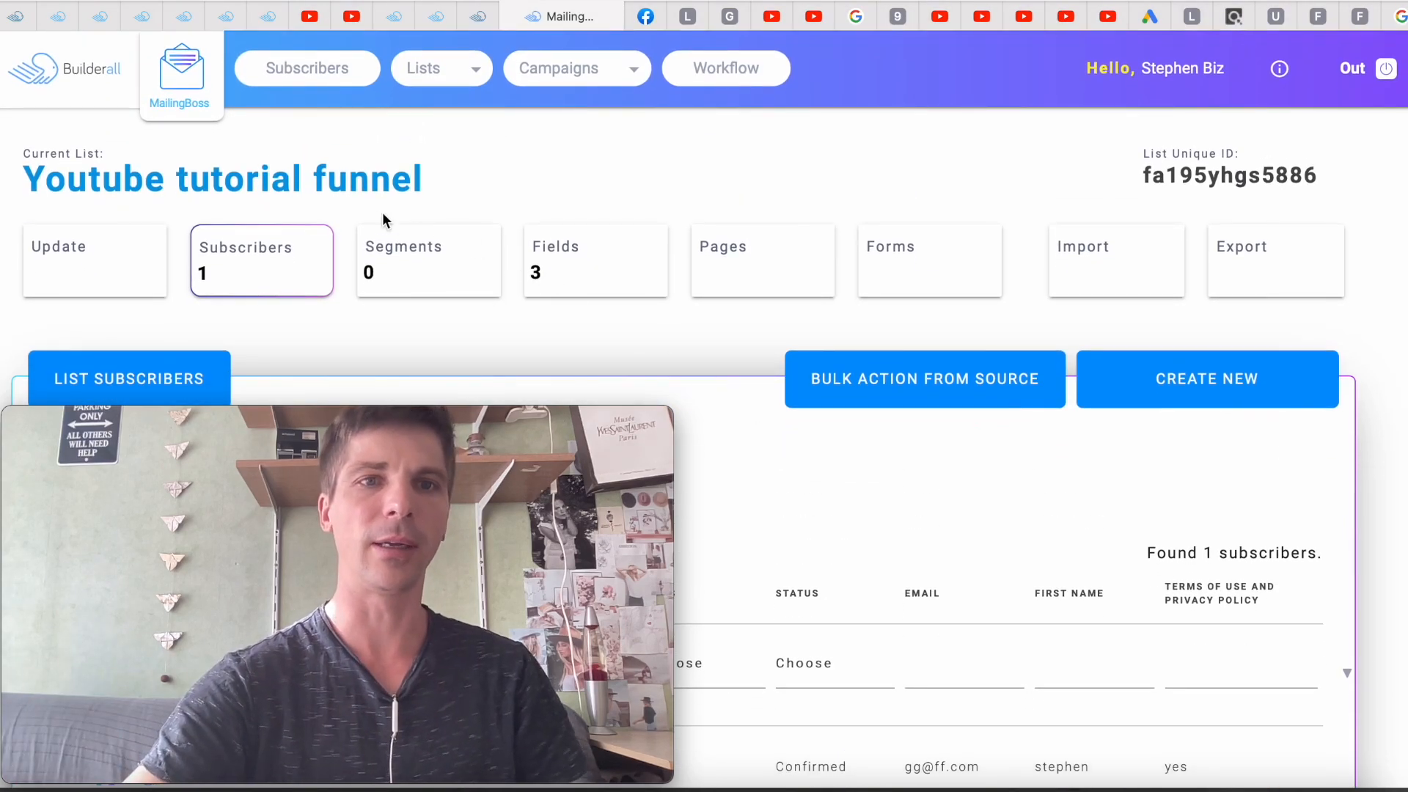
scroll(872, 212, "down", 1)
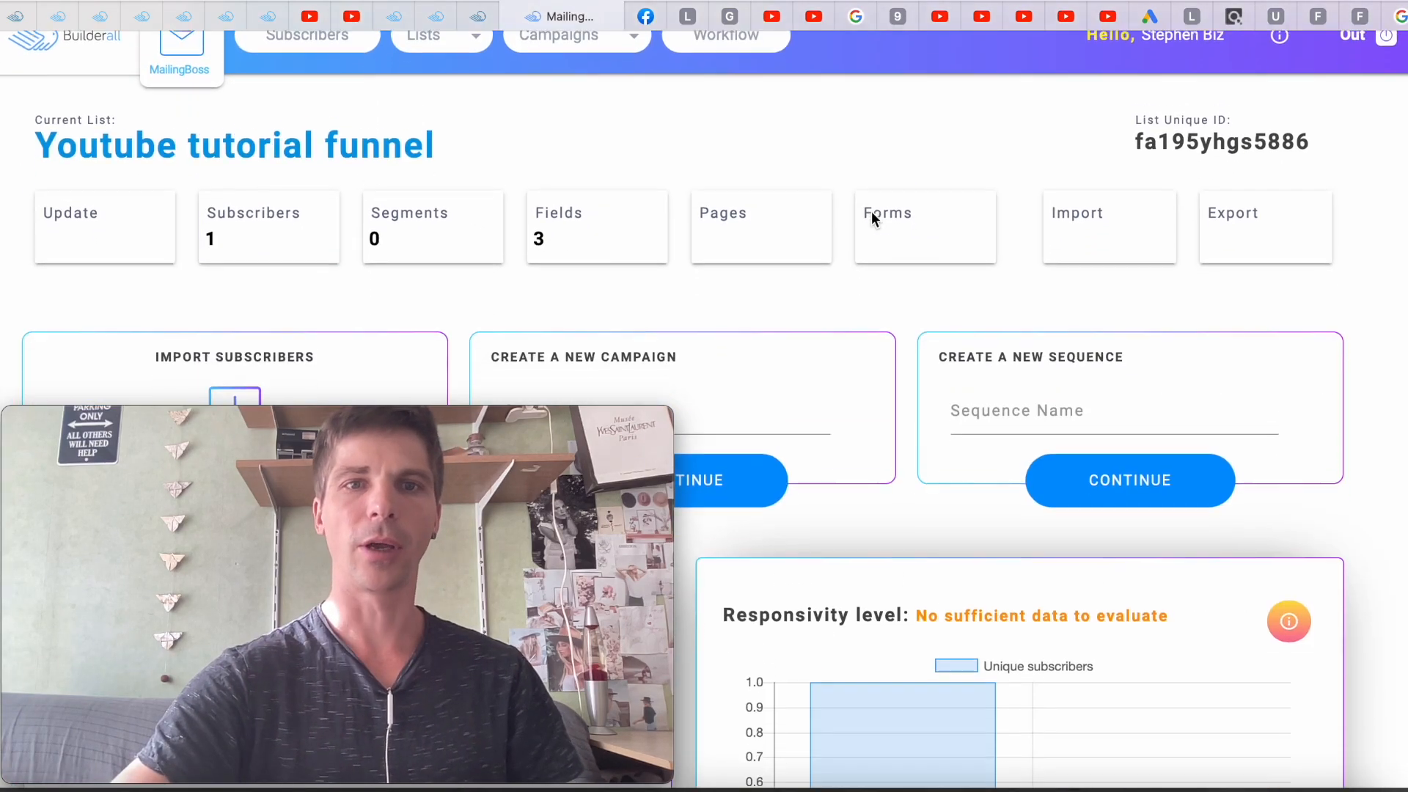
scroll(871, 213, "down", 1)
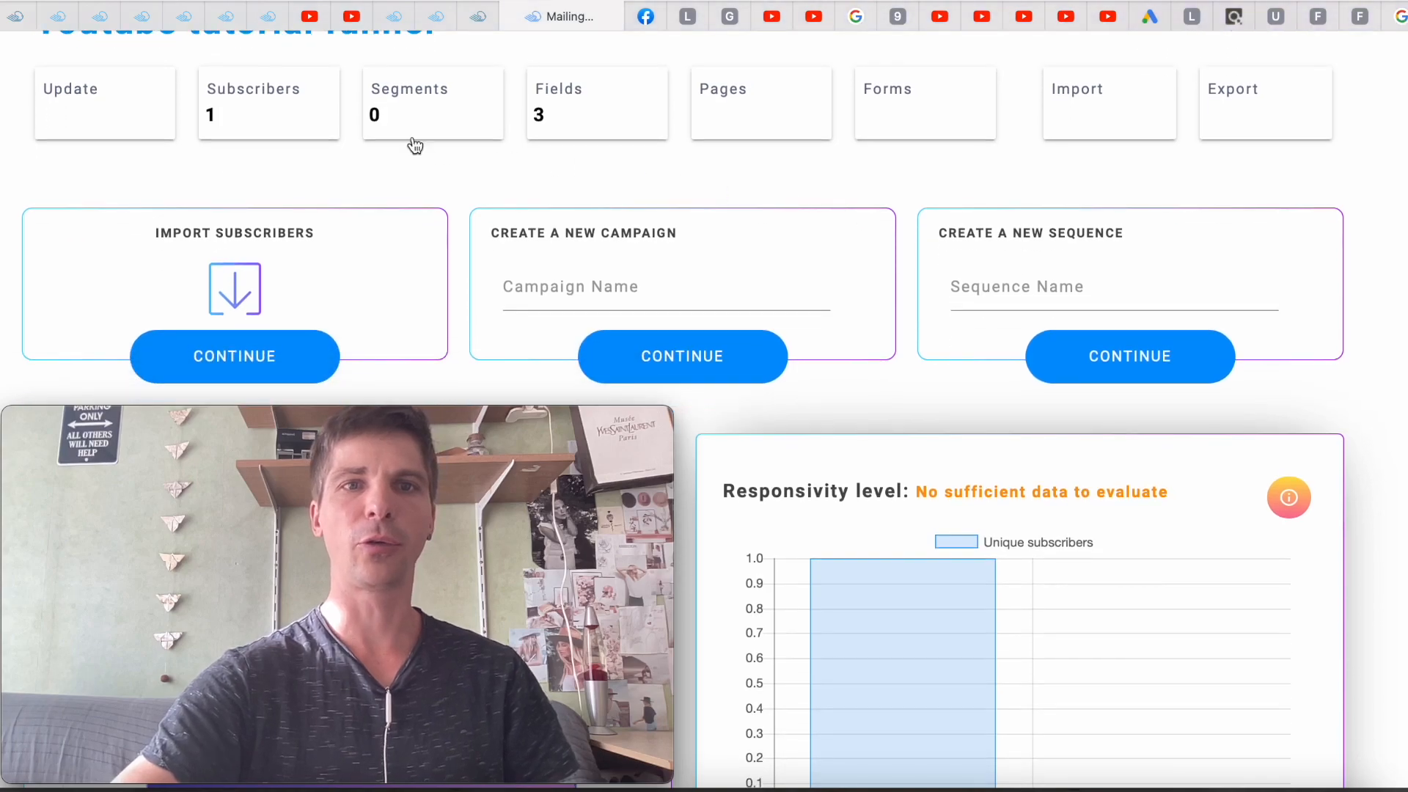
scroll(710, 186, "down", 9)
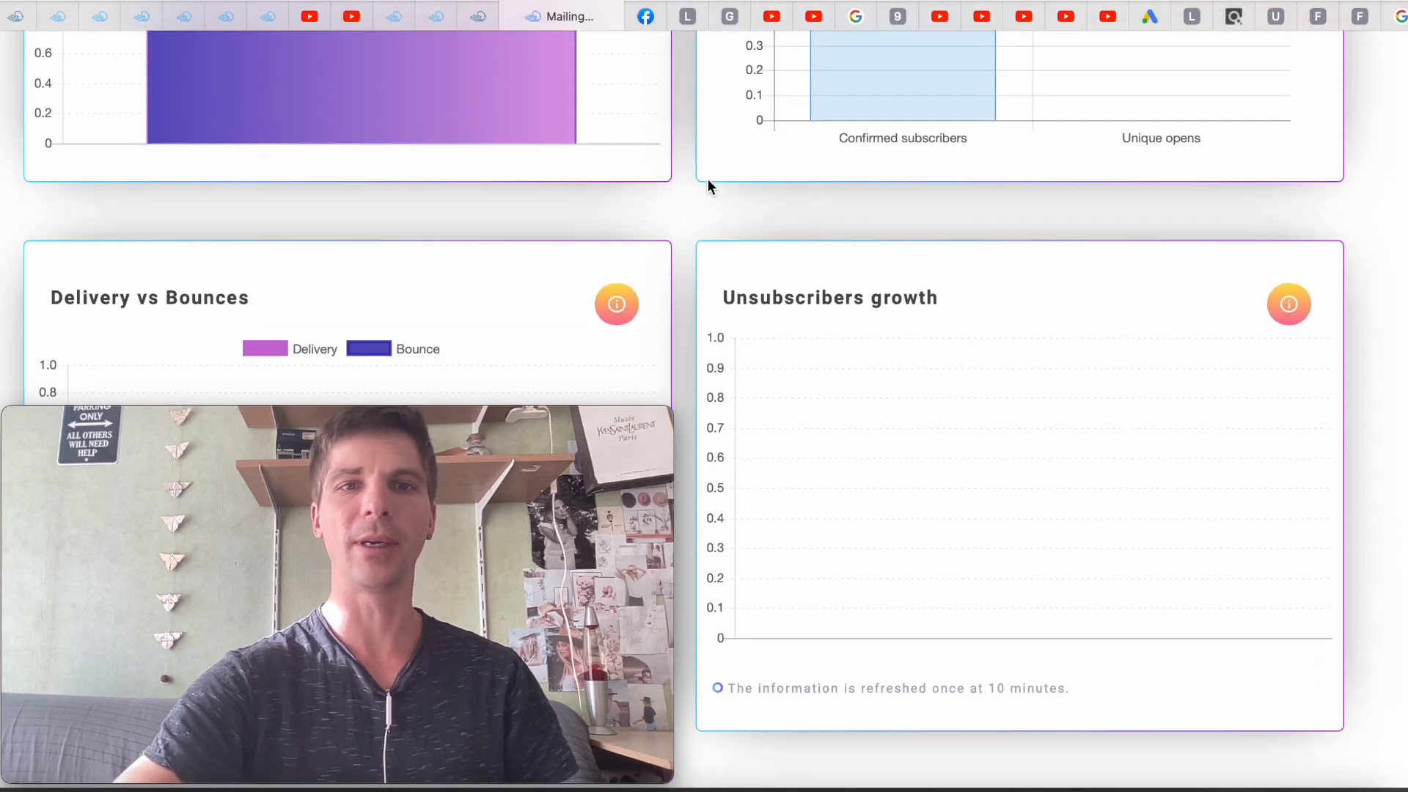
scroll(710, 186, "up", 5)
scroll(709, 185, "down", 1)
mouse_move(350, 328)
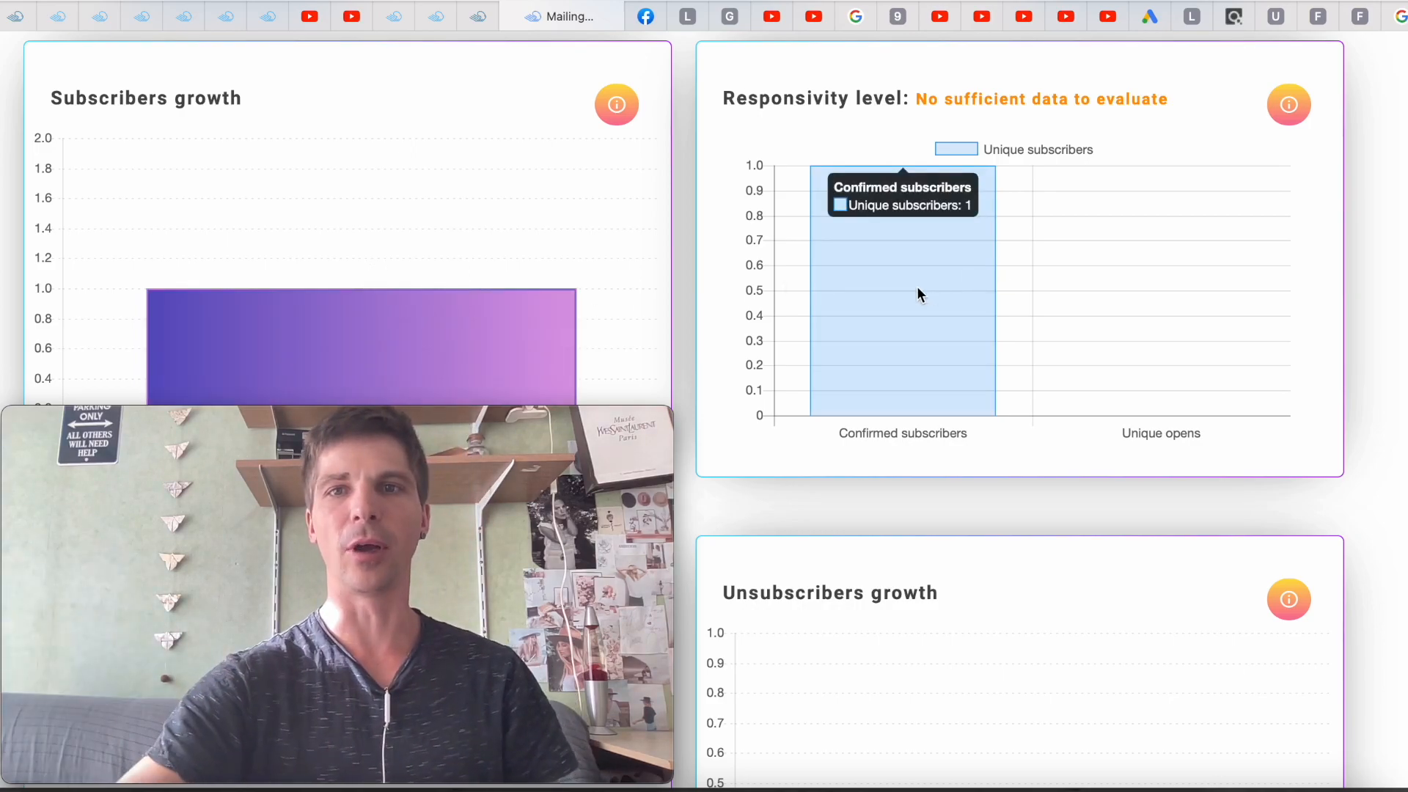
scroll(917, 288, "down", 4)
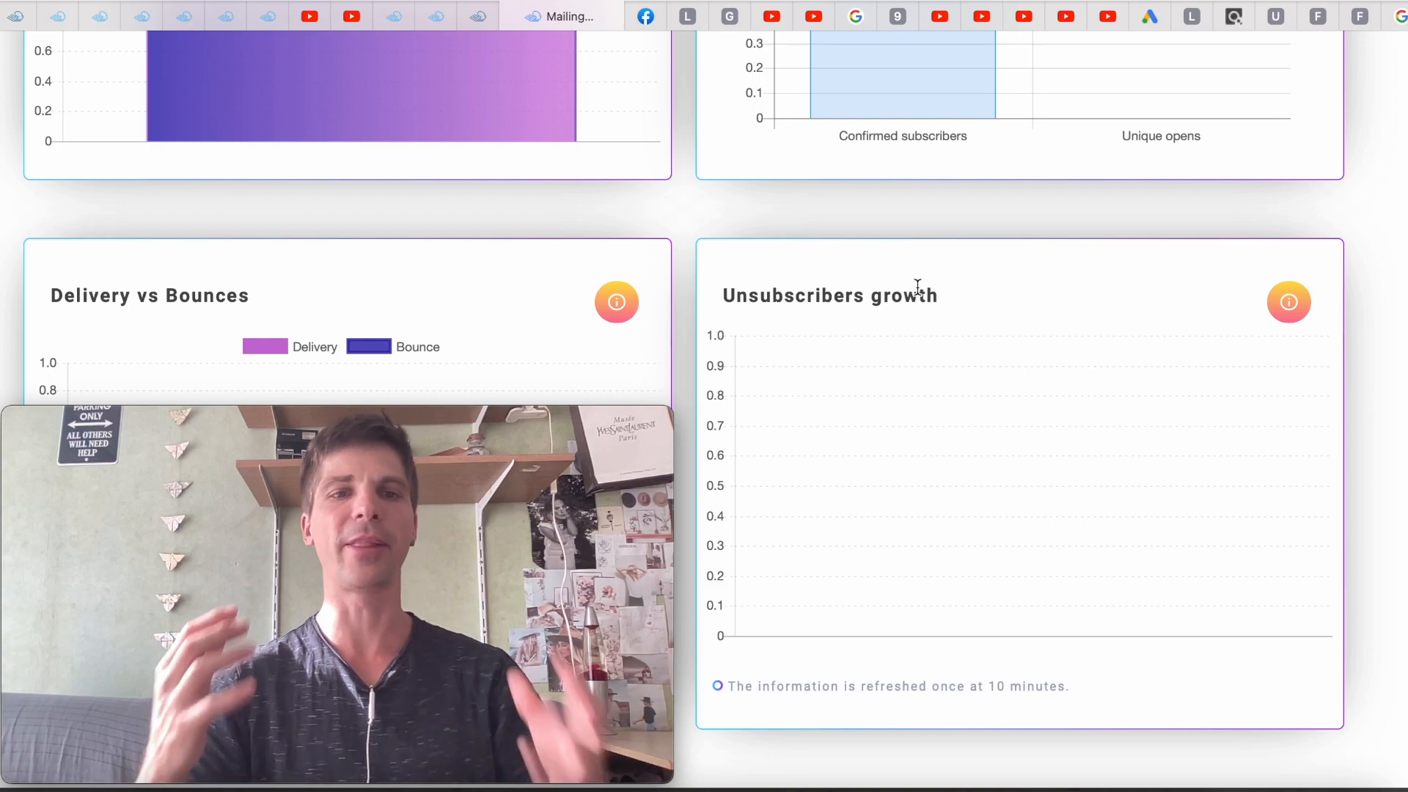